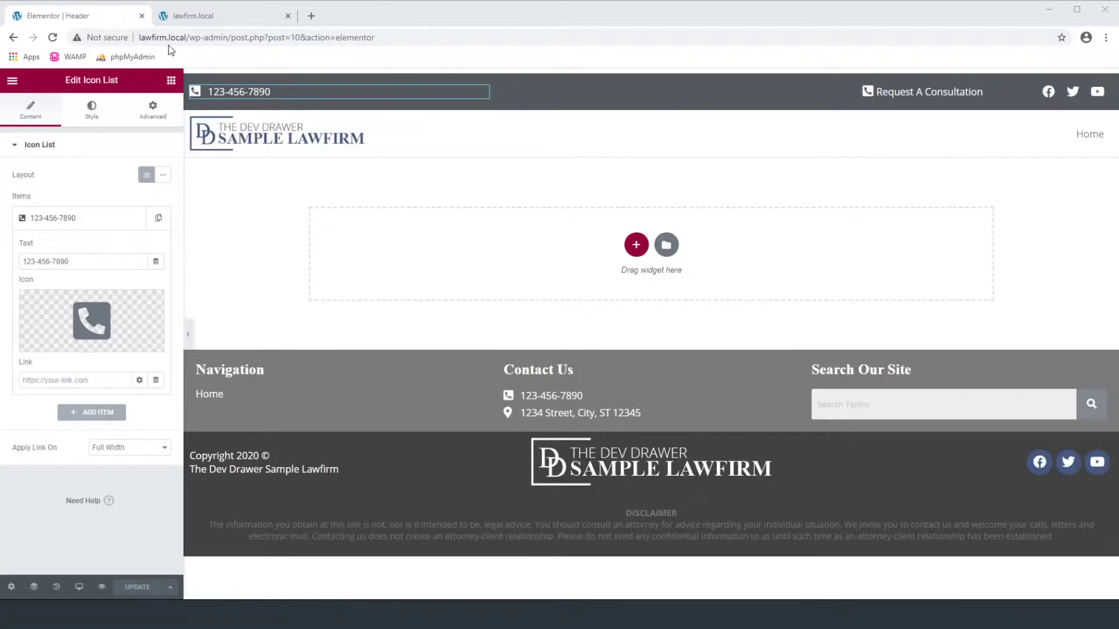
# - Leave the header template and open the Home page from the site's page list for editing with Elementor
pyautogui.click(229, 15)
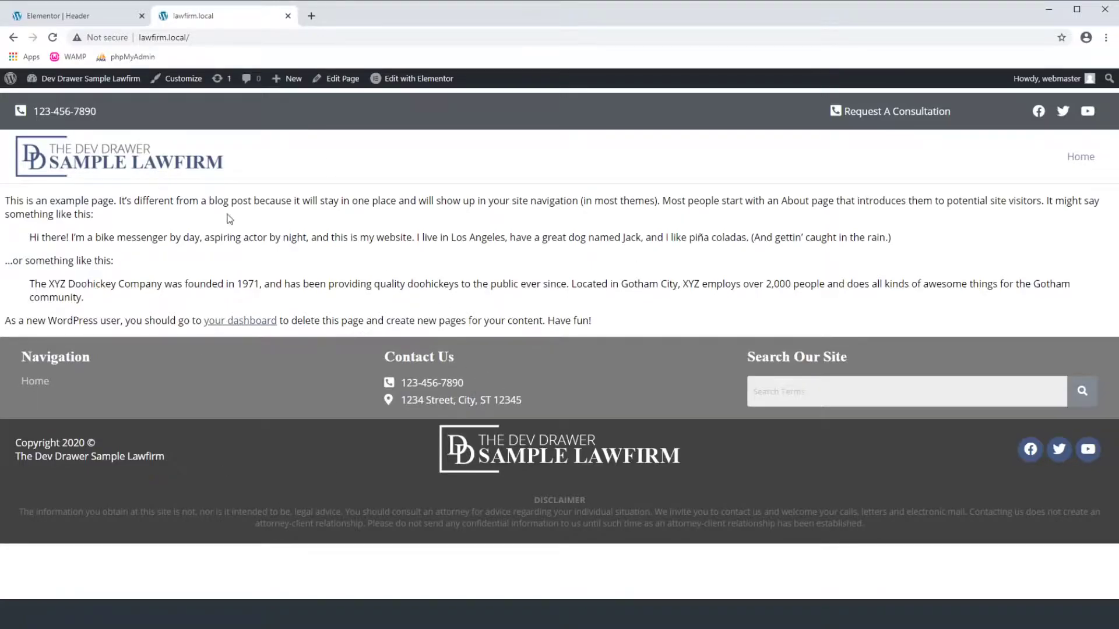
pyautogui.click(59, 16)
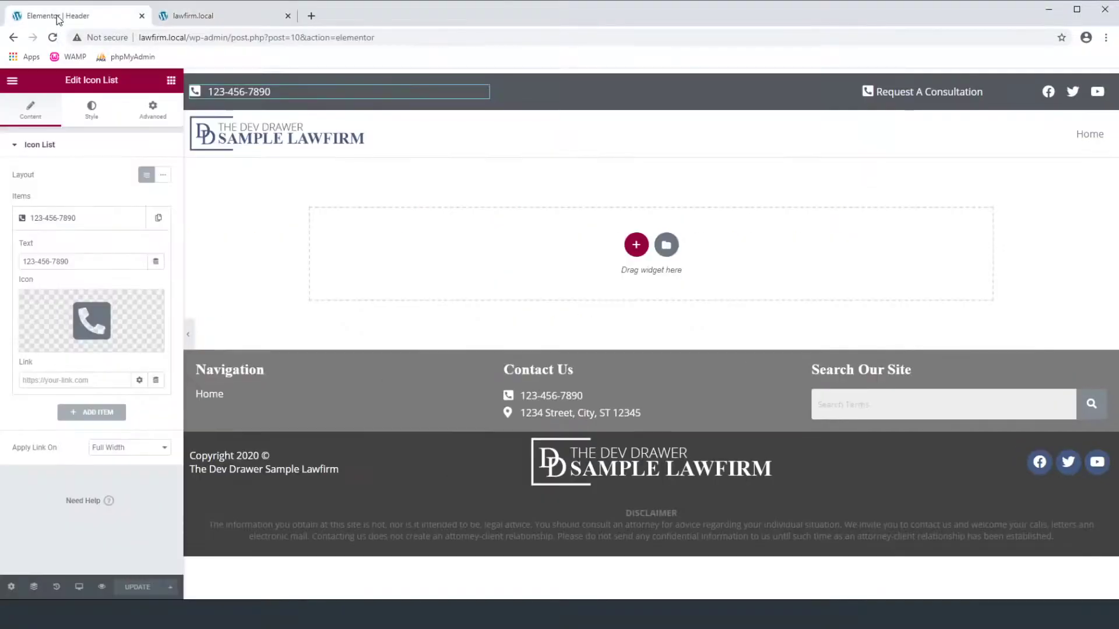
pyautogui.click(12, 81)
pyautogui.click(54, 293)
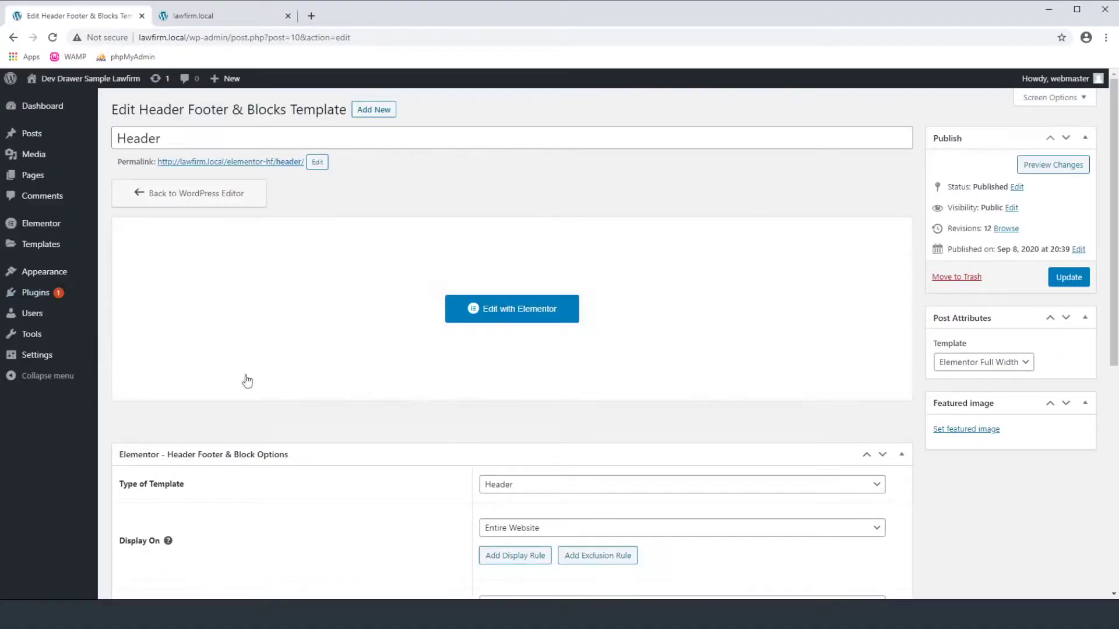
pyautogui.click(39, 178)
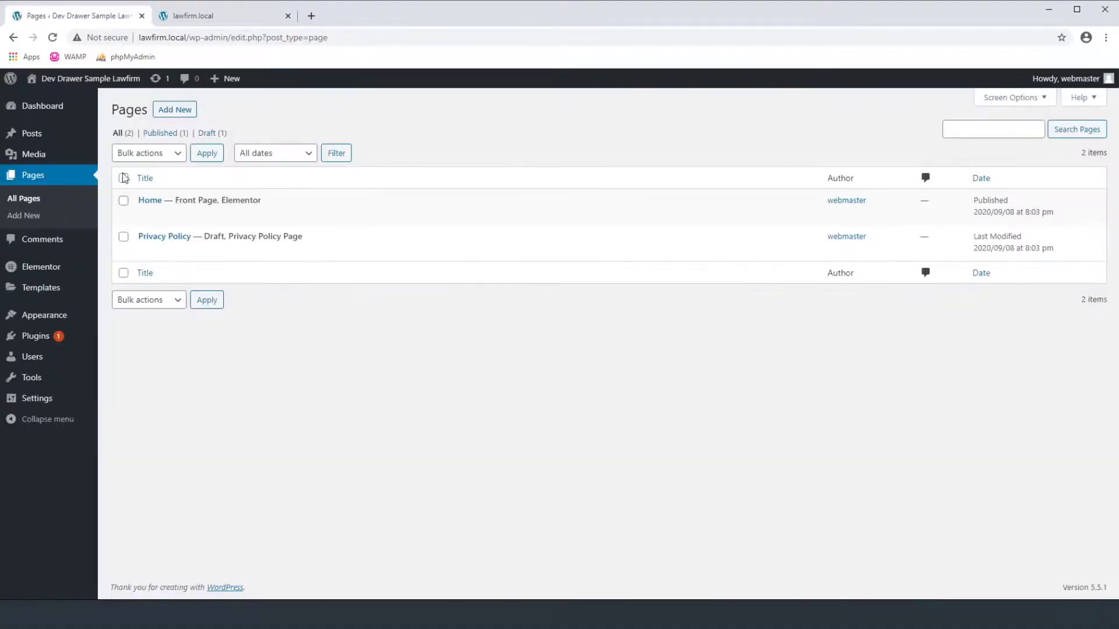
pyautogui.click(279, 213)
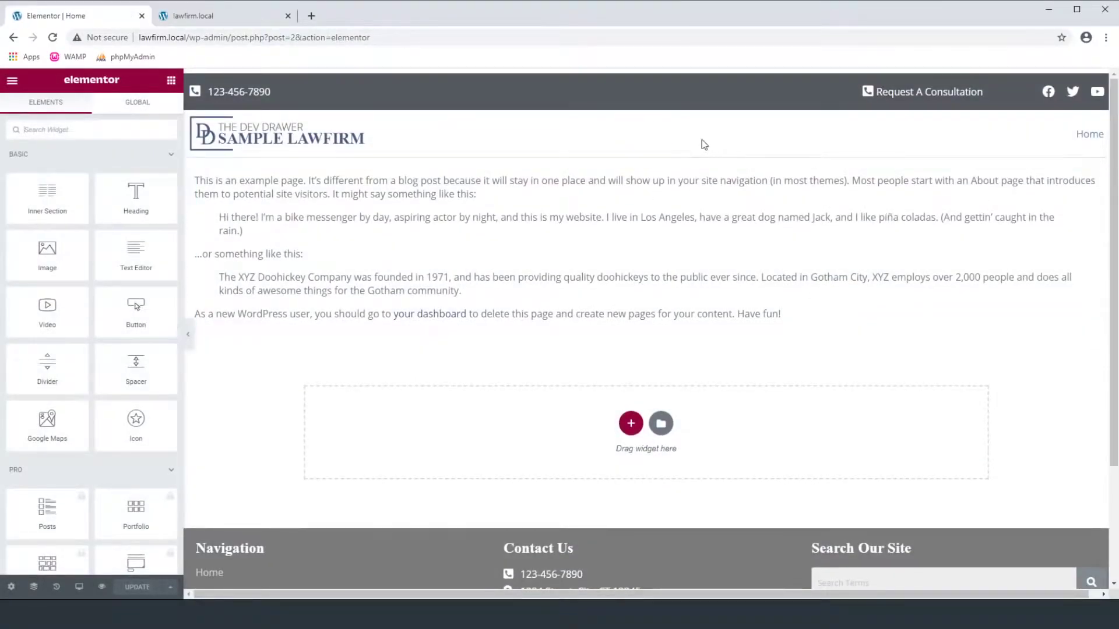
# - Delete the sample text section from the Home page and add a new single-column section
pyautogui.click(661, 151)
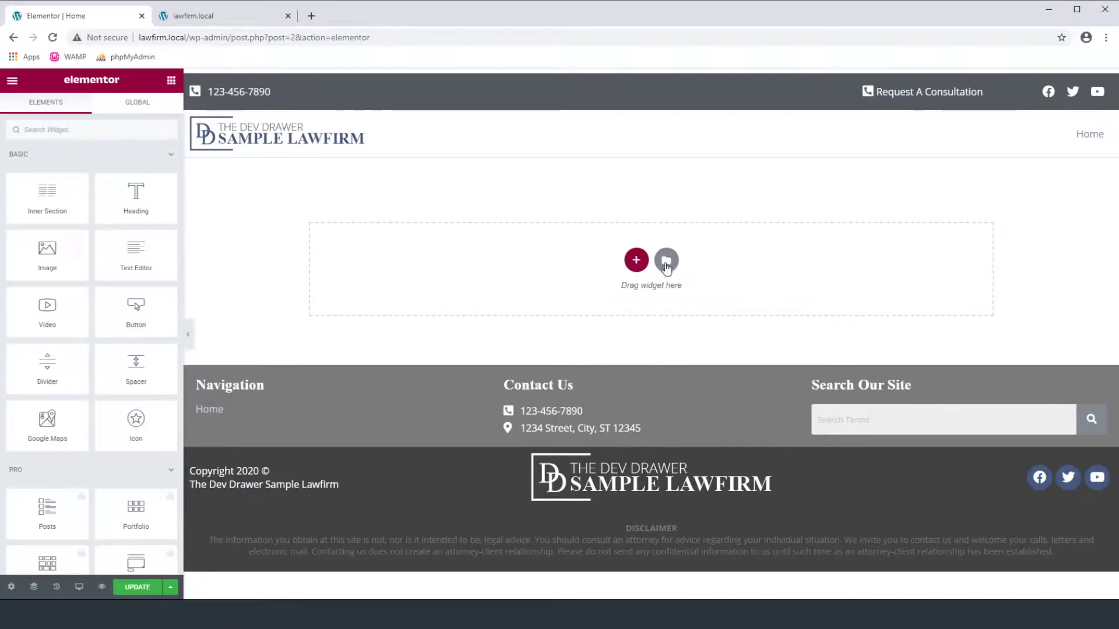
pyautogui.click(635, 261)
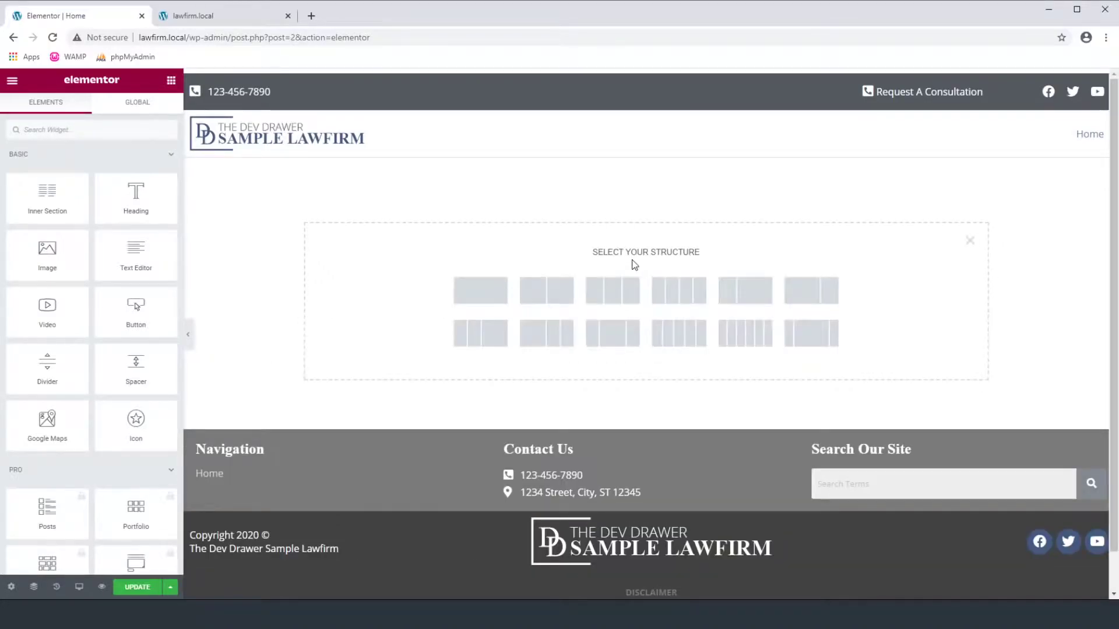
pyautogui.click(483, 295)
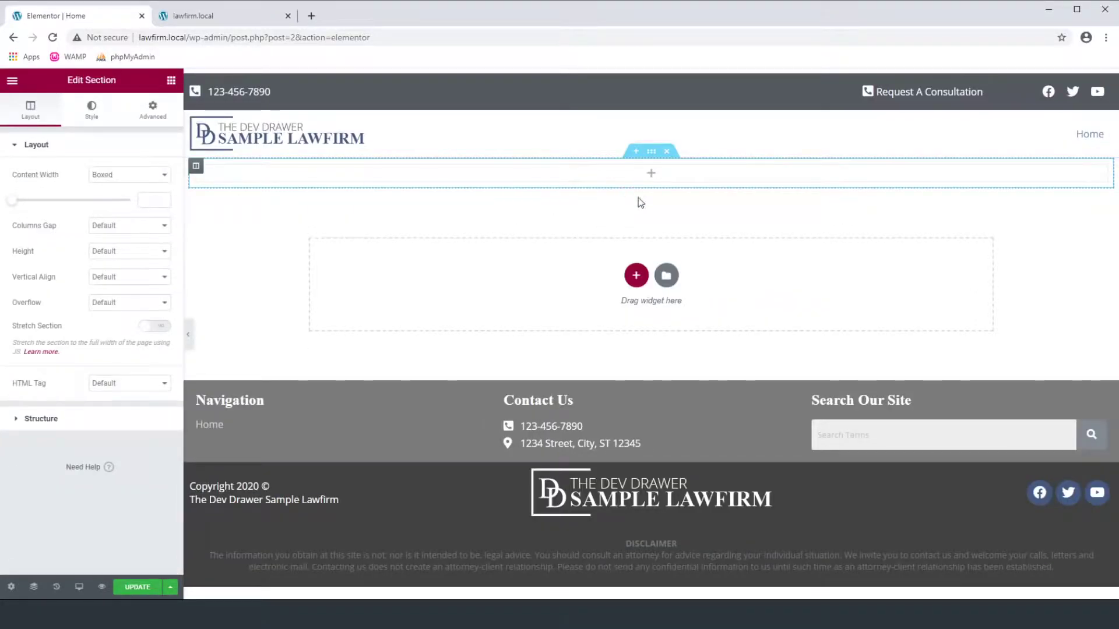
# - Give the new section a classic background using the uploaded image law-firm-4924547_1920.jpg
pyautogui.click(651, 153)
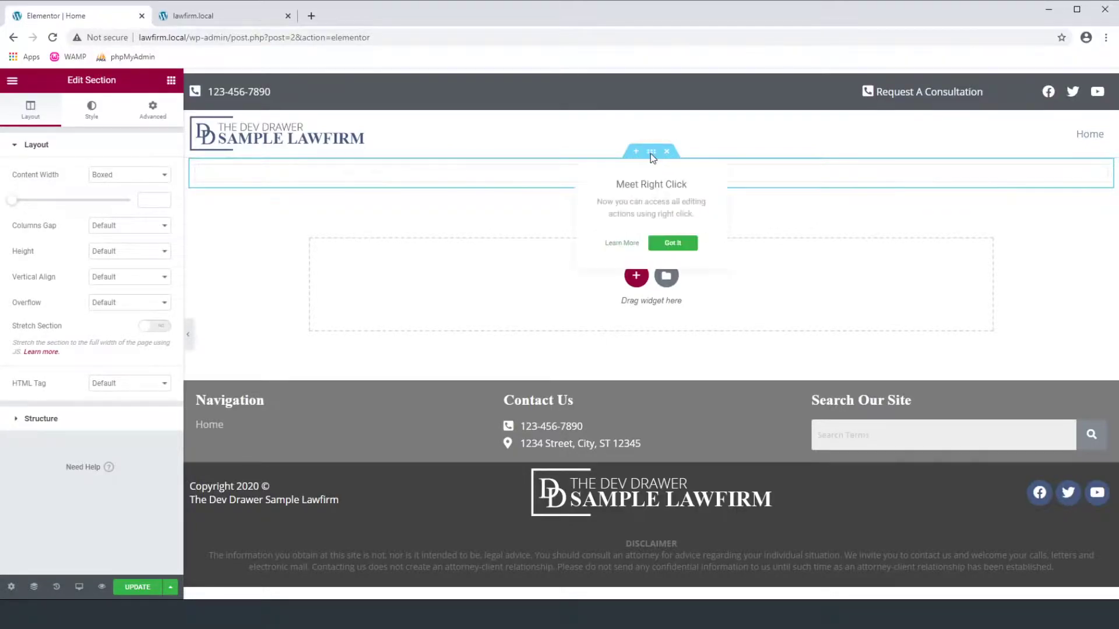
pyautogui.click(92, 112)
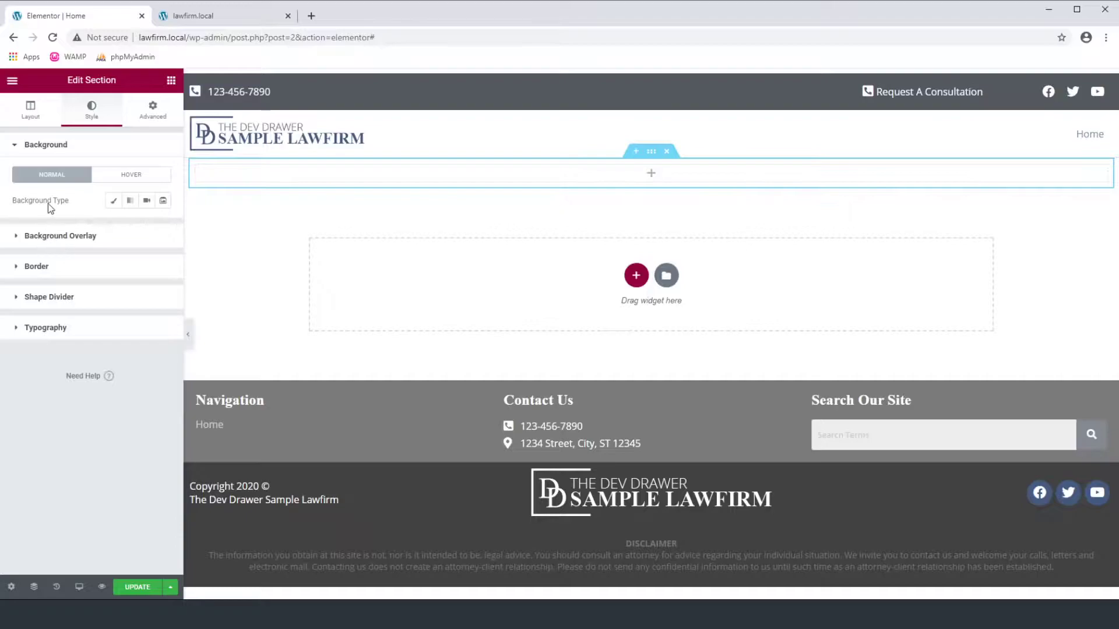
pyautogui.click(114, 201)
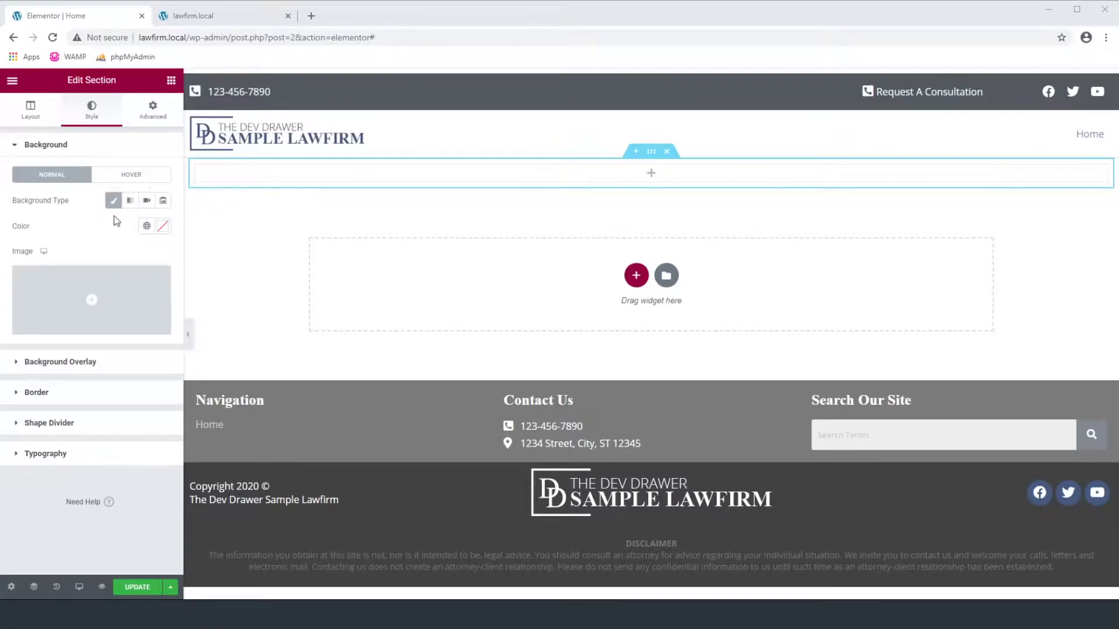
pyautogui.click(100, 296)
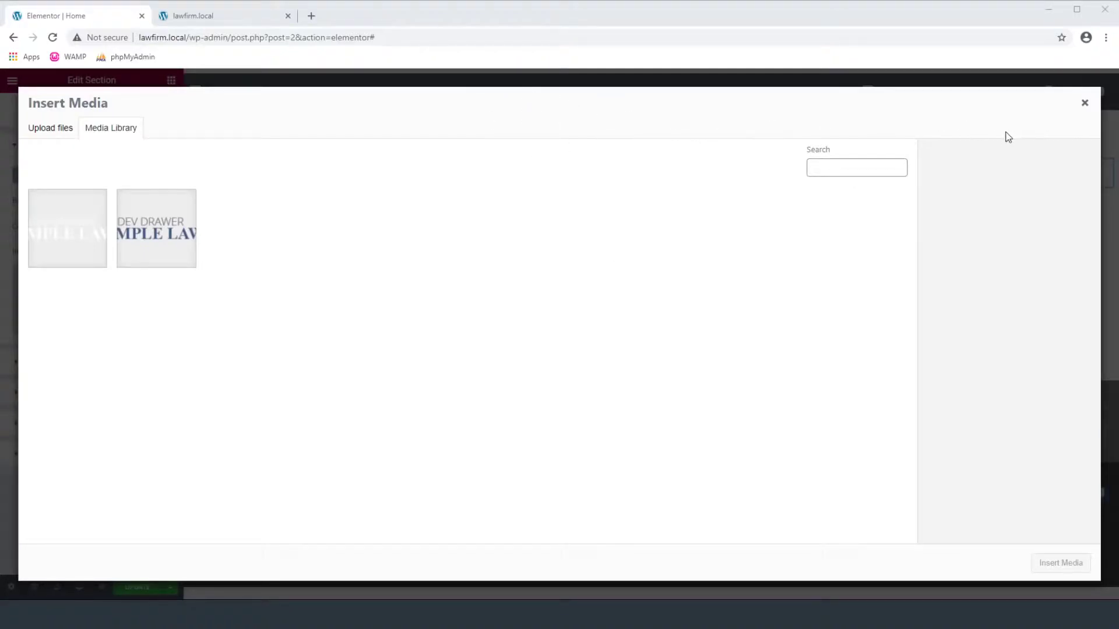
pyautogui.moveTo(960, 126); pyautogui.dragTo(417, 265)
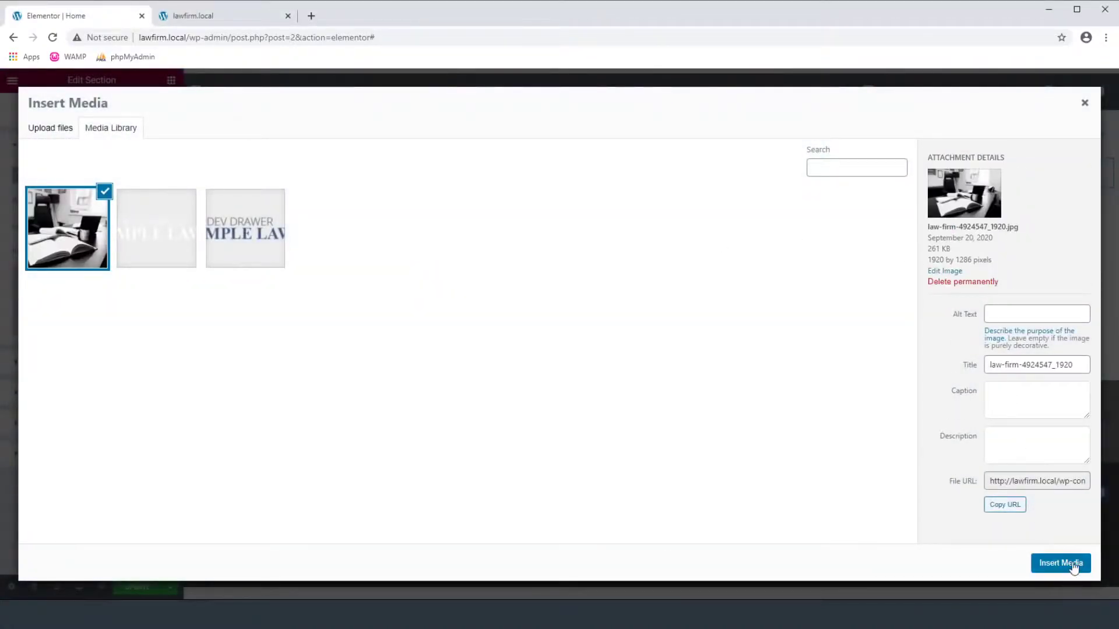
pyautogui.click(1073, 565)
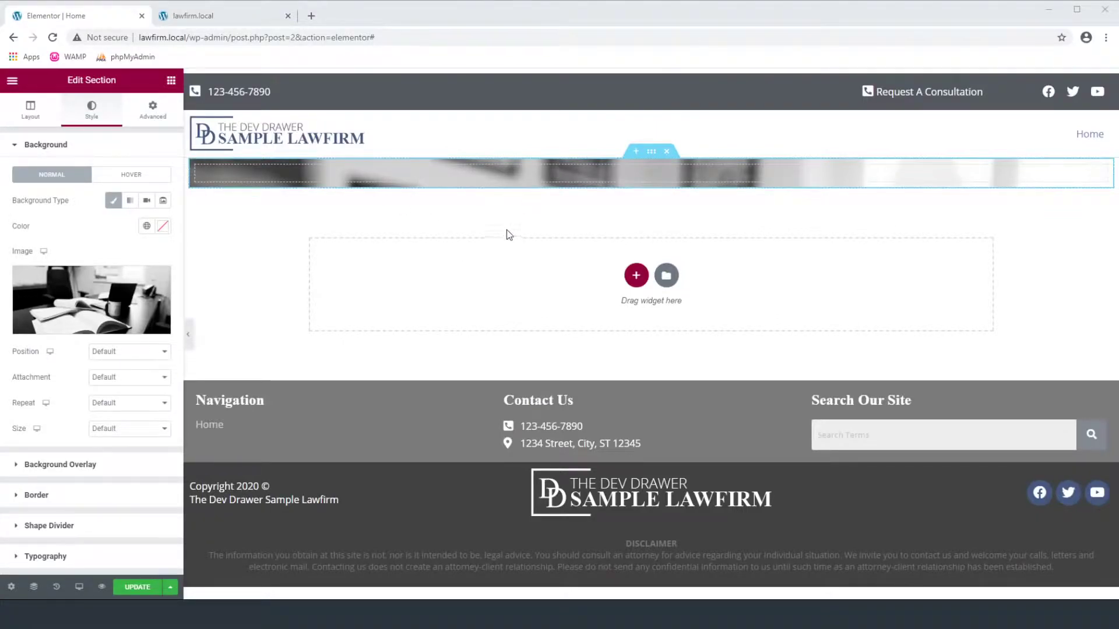
# - Add two Heading widgets, one above the other, inside the section with the background image
pyautogui.click(153, 116)
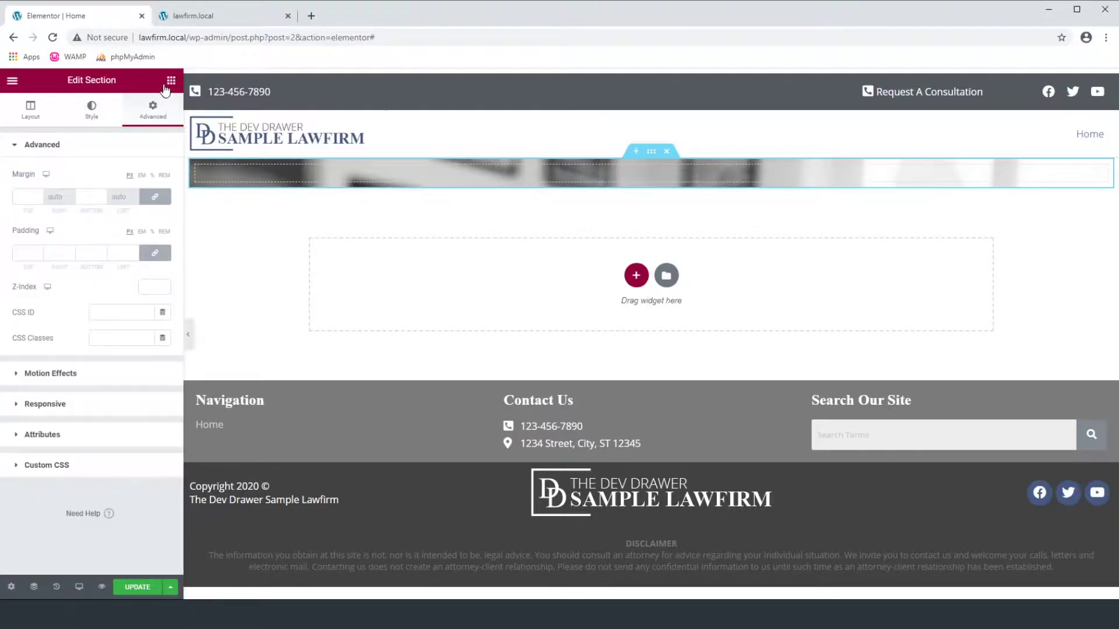
pyautogui.click(170, 80)
pyautogui.moveTo(140, 196); pyautogui.dragTo(651, 176)
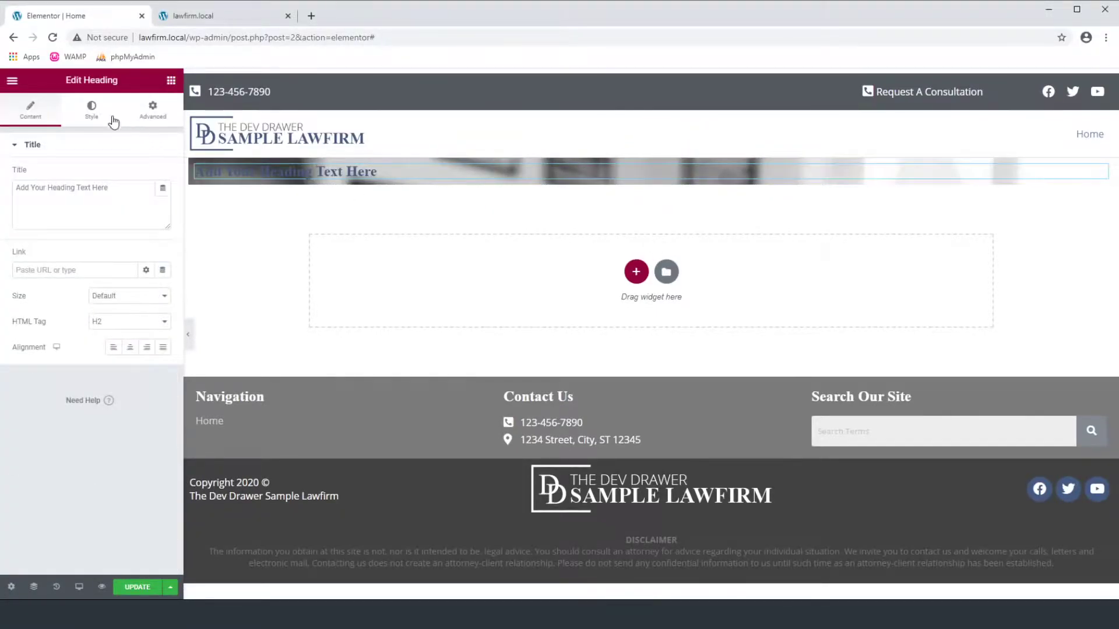
pyautogui.click(170, 81)
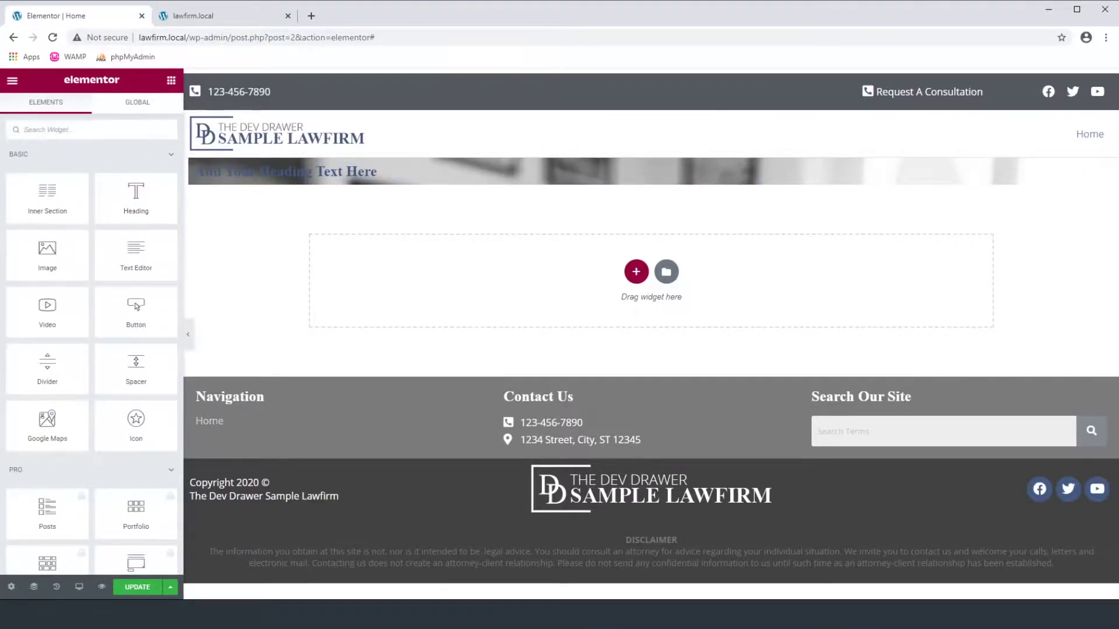
pyautogui.moveTo(136, 208); pyautogui.dragTo(304, 176)
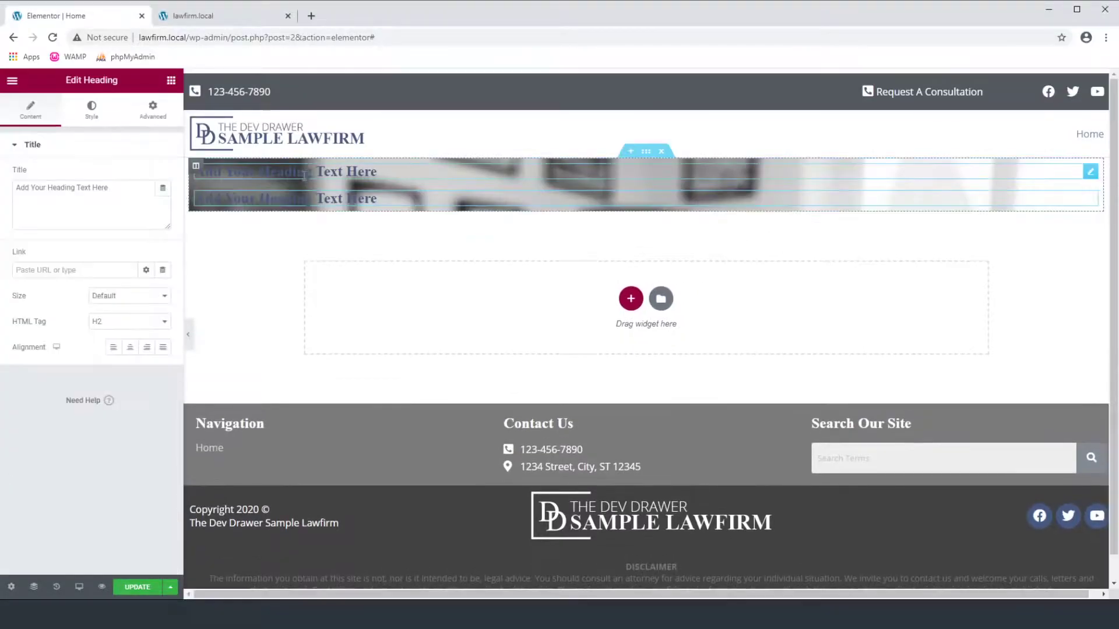
# - Center both headings and set the lower heading's text color to white (#FFFFFF)
pyautogui.click(132, 349)
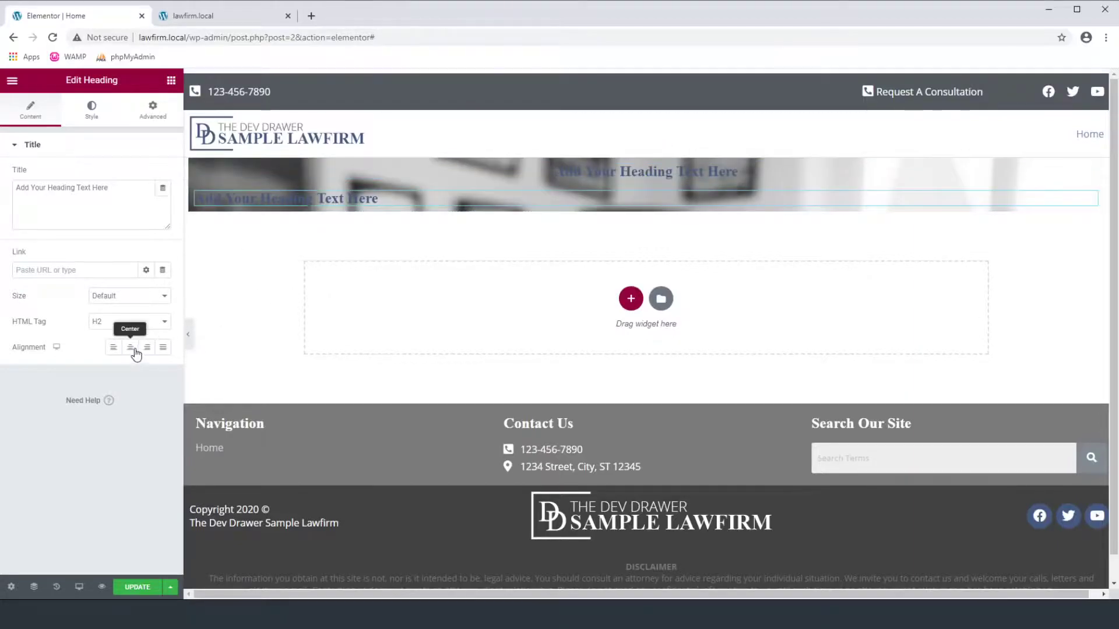
pyautogui.click(91, 110)
pyautogui.click(146, 177)
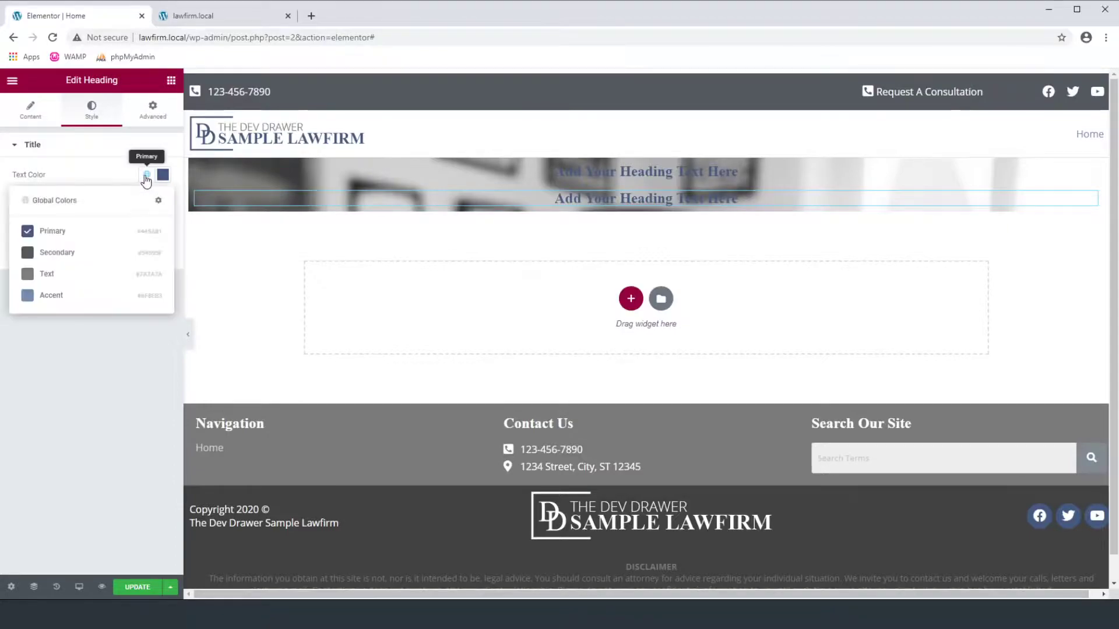
pyautogui.click(146, 177)
pyautogui.click(163, 174)
pyautogui.moveTo(90, 225); pyautogui.dragTo(24, 220)
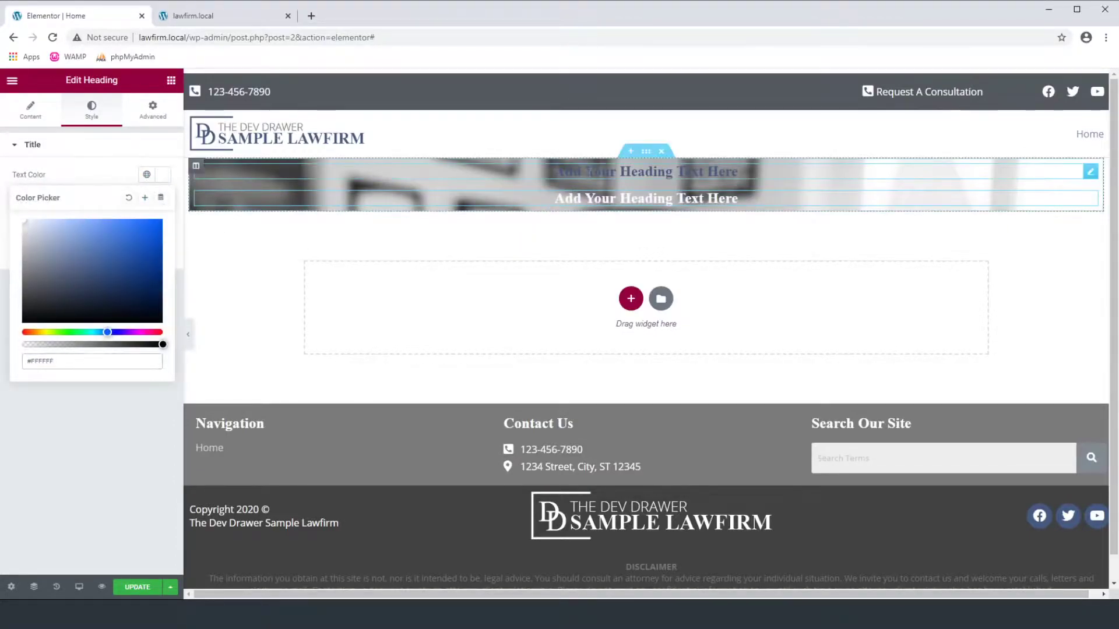
# - Set the upper heading's text color to white (#FFFFFF)
pyautogui.click(262, 170)
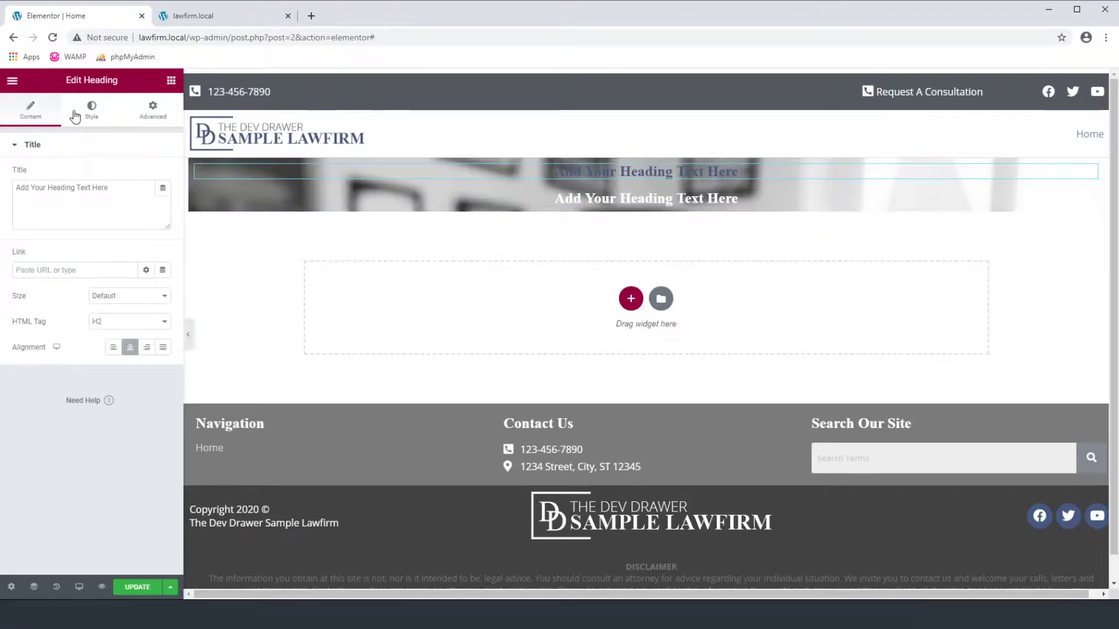
pyautogui.click(91, 110)
pyautogui.click(162, 175)
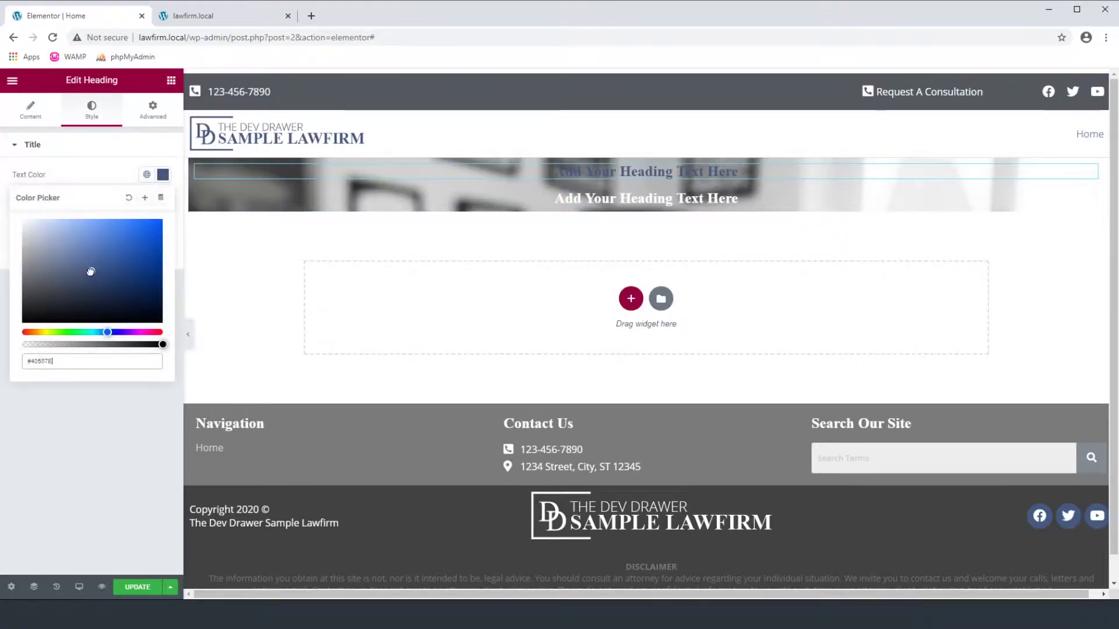
pyautogui.moveTo(89, 271); pyautogui.dragTo(23, 221)
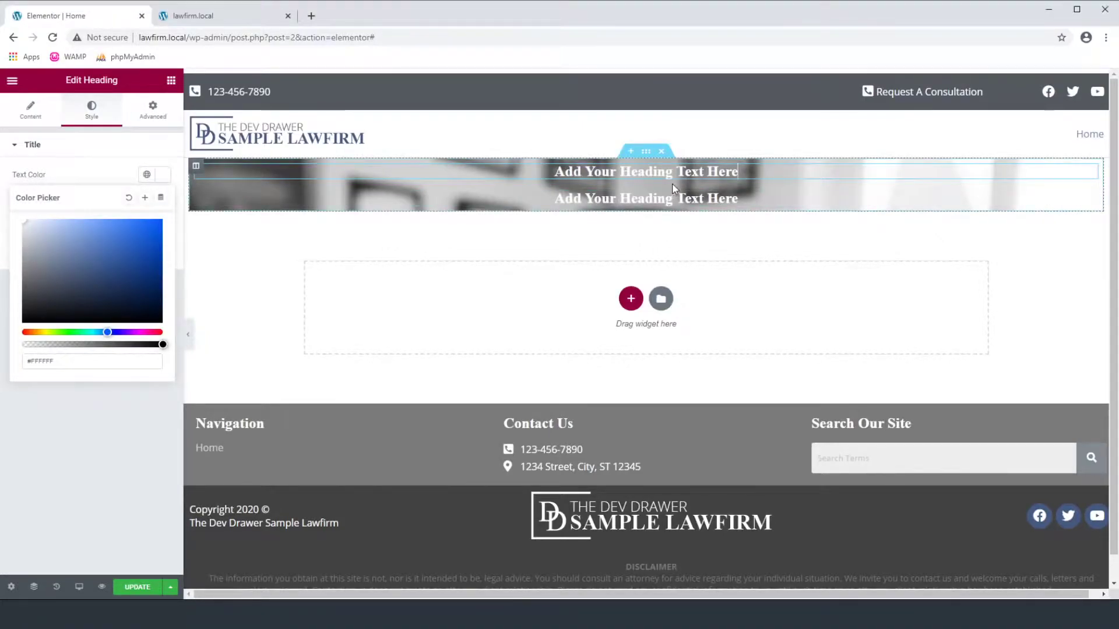
# - Replace the upper heading's placeholder text with "YOUR LEGAL NEEDS ADDRESSED"
pyautogui.hotkey('ctrl', 'a')
pyautogui.write('Y')
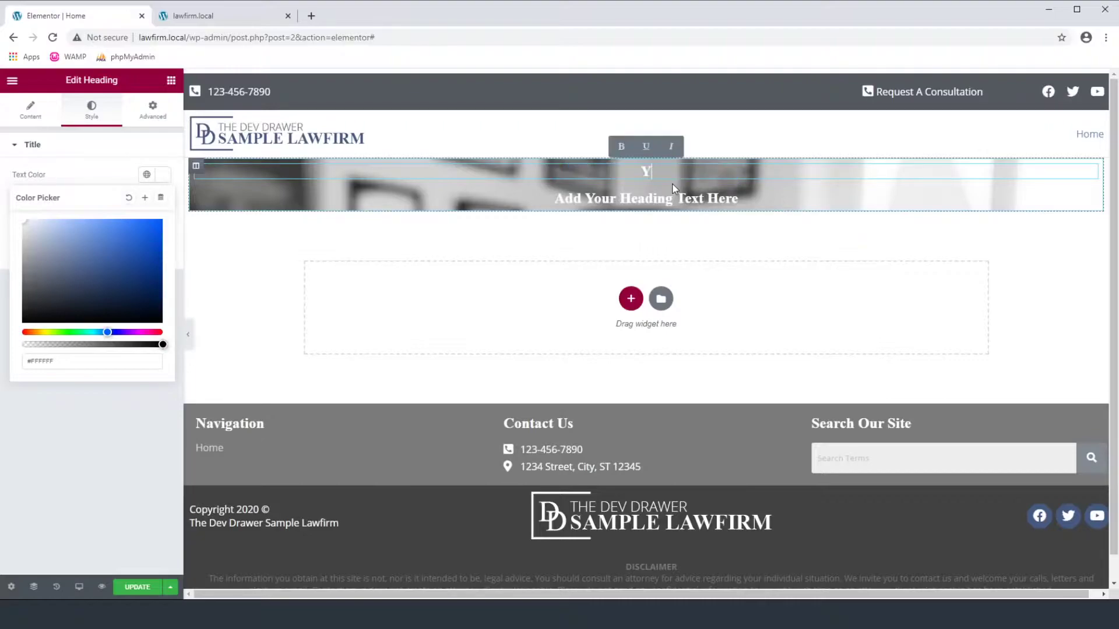
pyautogui.write('OUR LEGAL ')
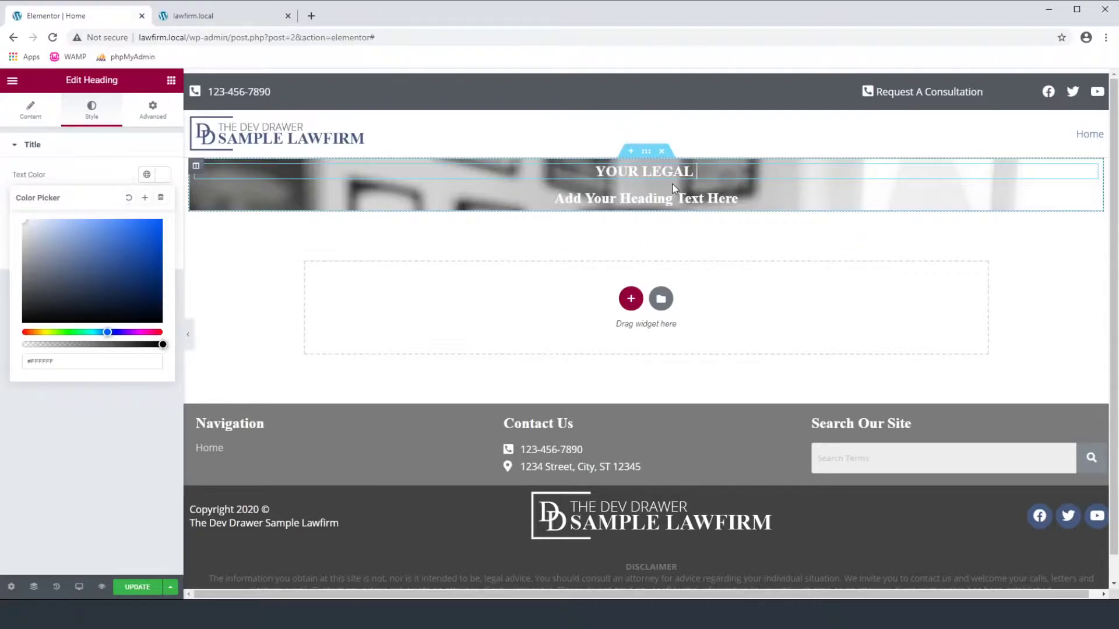
pyautogui.write('NEEDS ADDRESSED')
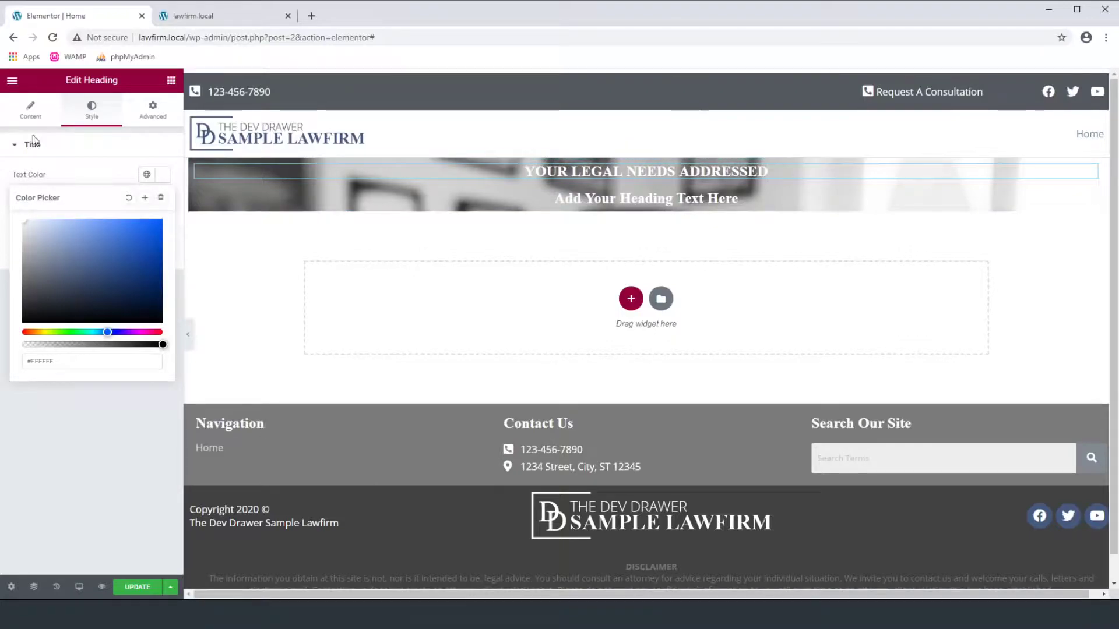
# - Set the upper heading's font size to 46 px in its typography settings
pyautogui.click(118, 170)
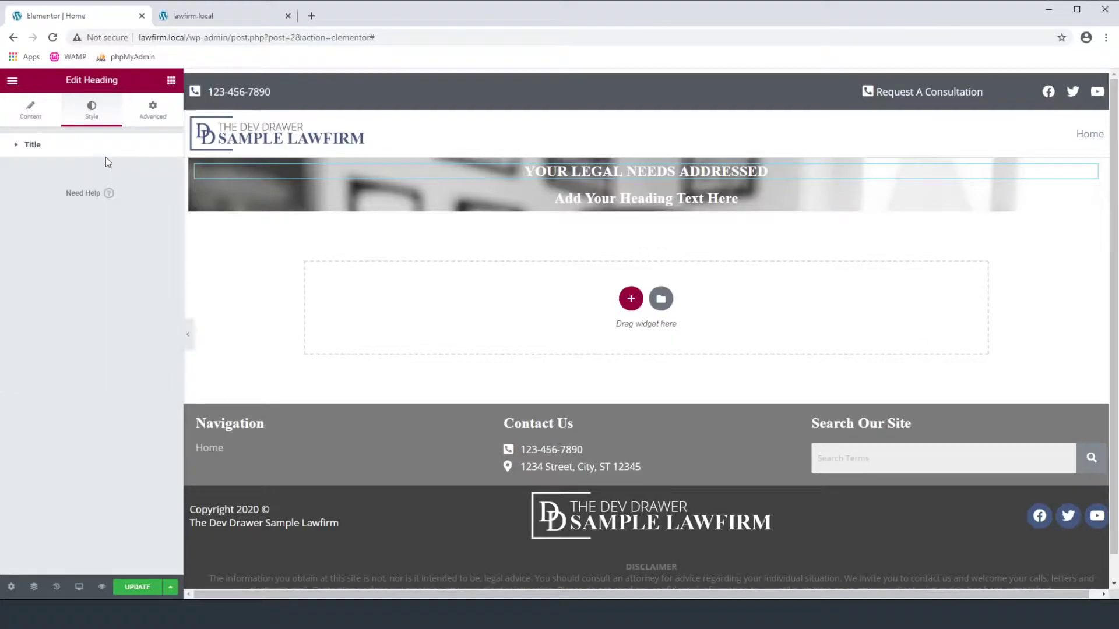
pyautogui.click(95, 144)
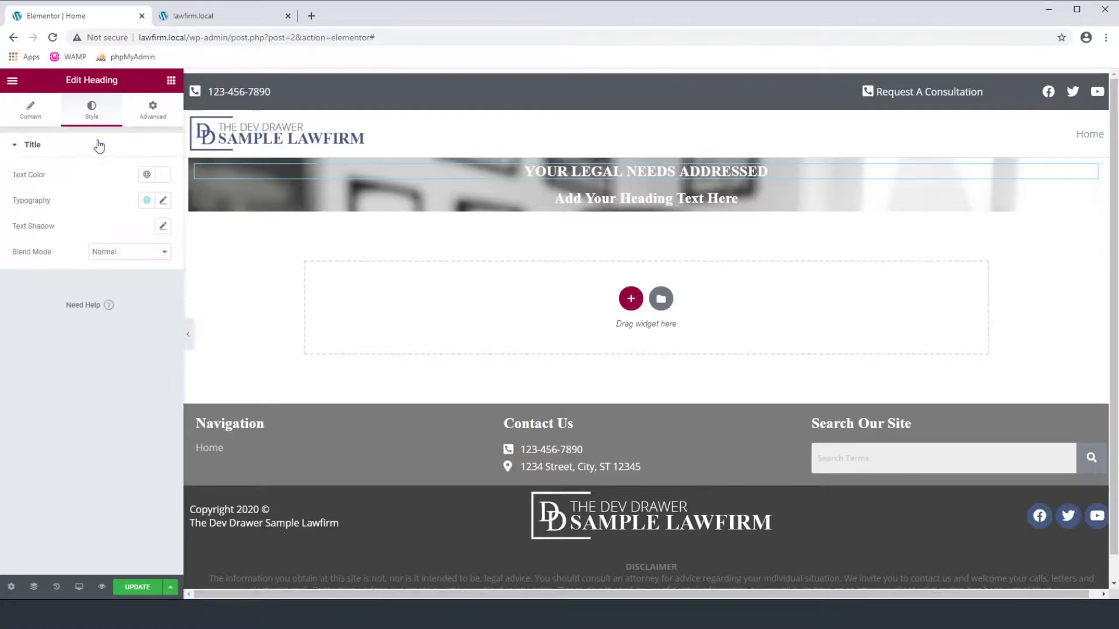
pyautogui.click(147, 200)
pyautogui.click(164, 201)
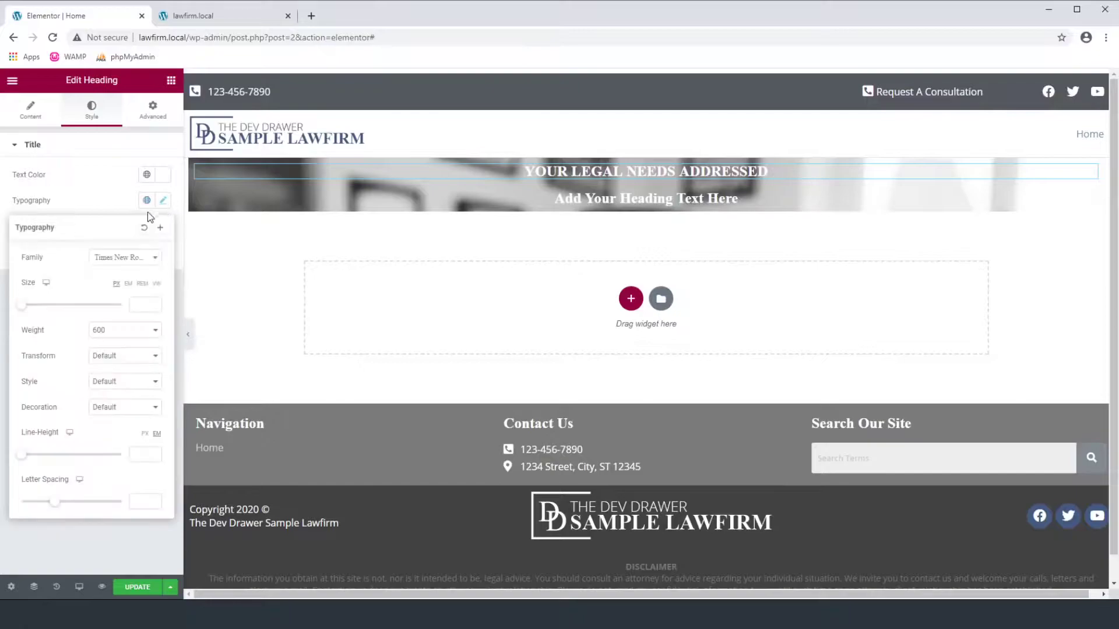
pyautogui.moveTo(23, 311); pyautogui.dragTo(46, 317)
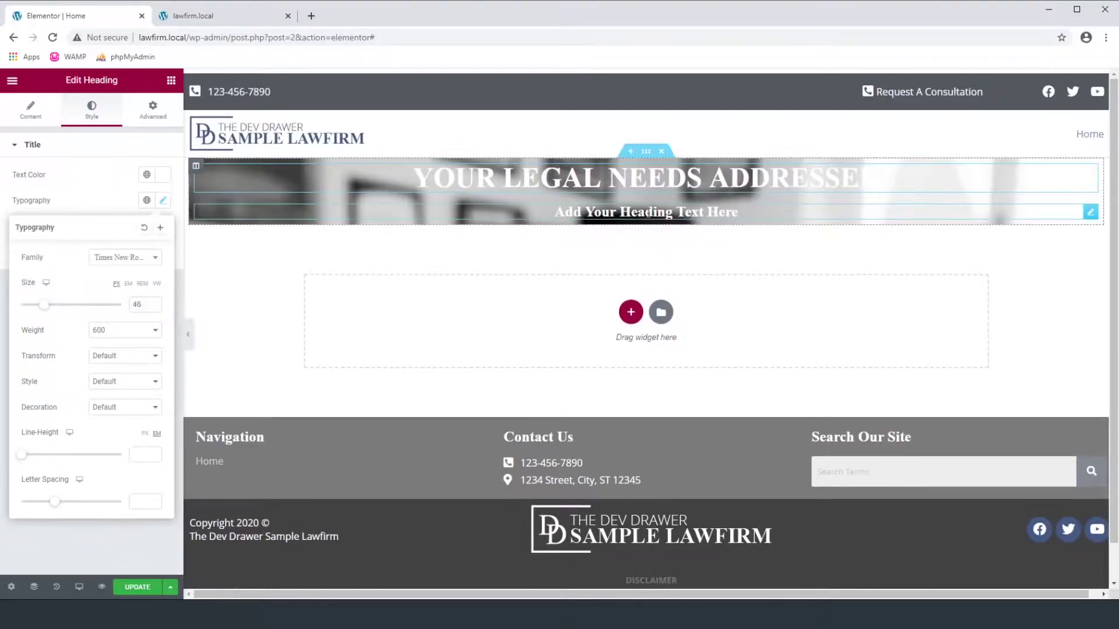
# - Apply the regular-weight sans-serif global font preset to the lower heading
pyautogui.click(643, 216)
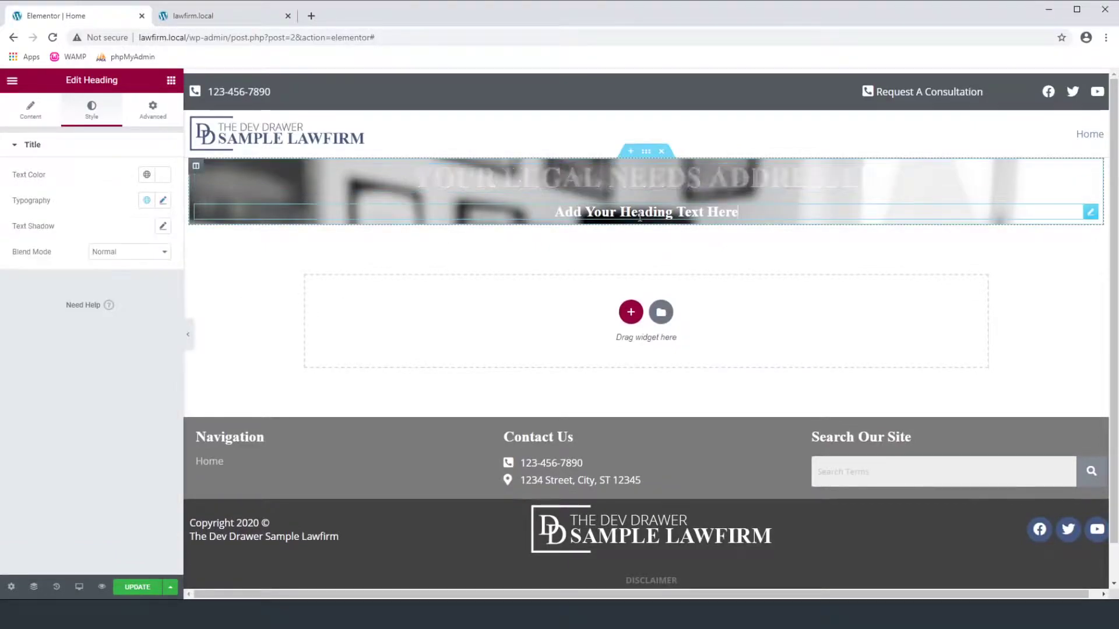
pyautogui.click(147, 200)
pyautogui.click(71, 283)
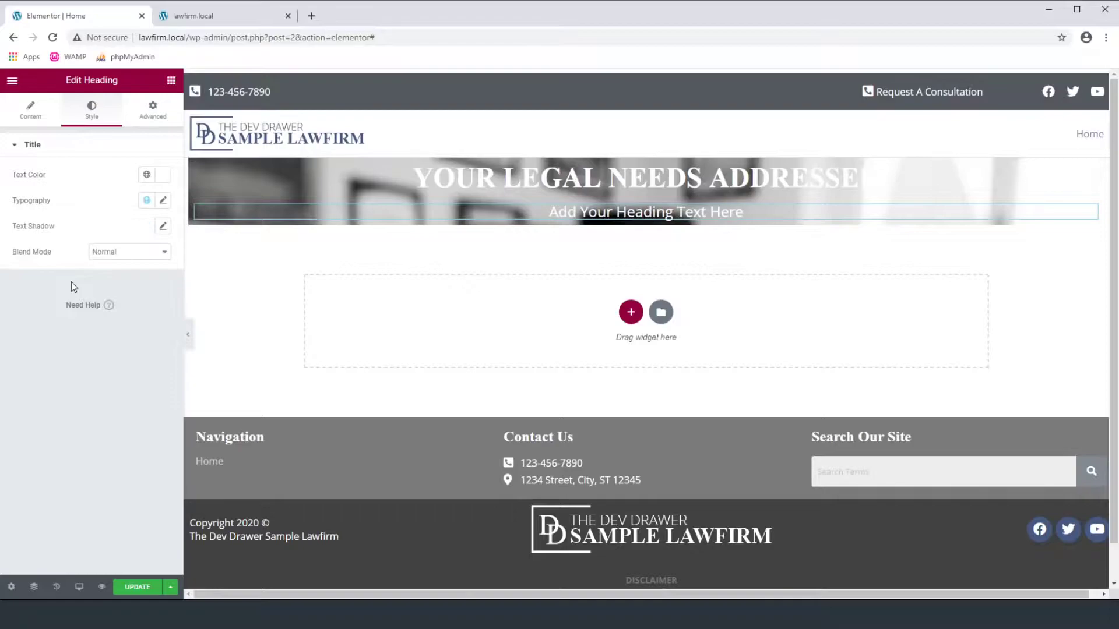
# - Replace the lower heading's placeholder text with "THE SAMPLE WAY"
pyautogui.click(31, 111)
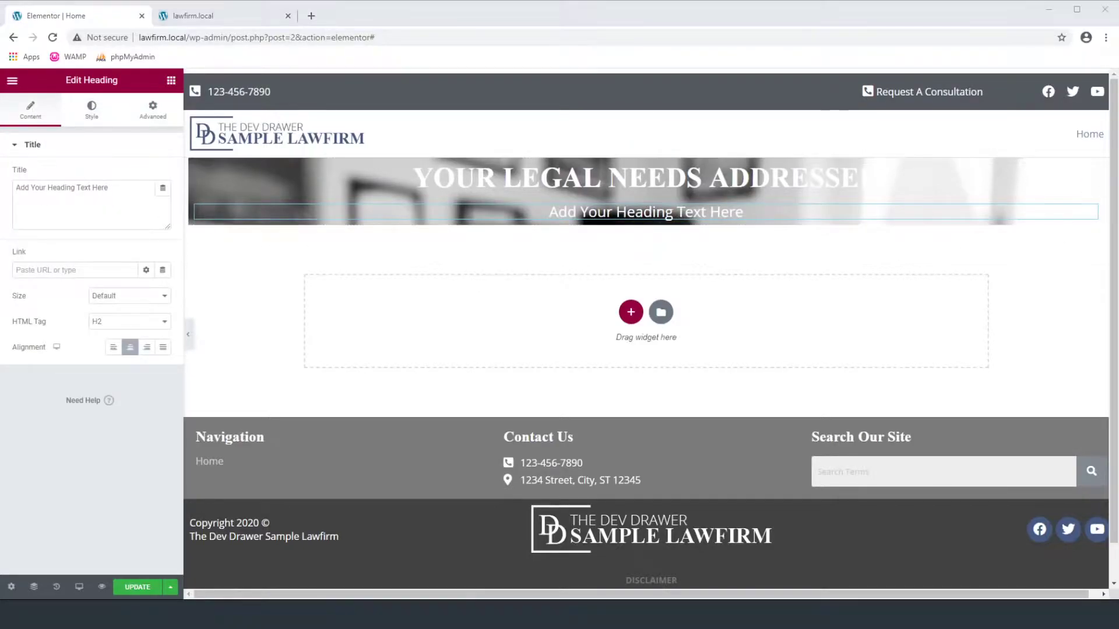
pyautogui.moveTo(108, 187); pyautogui.dragTo(8, 187)
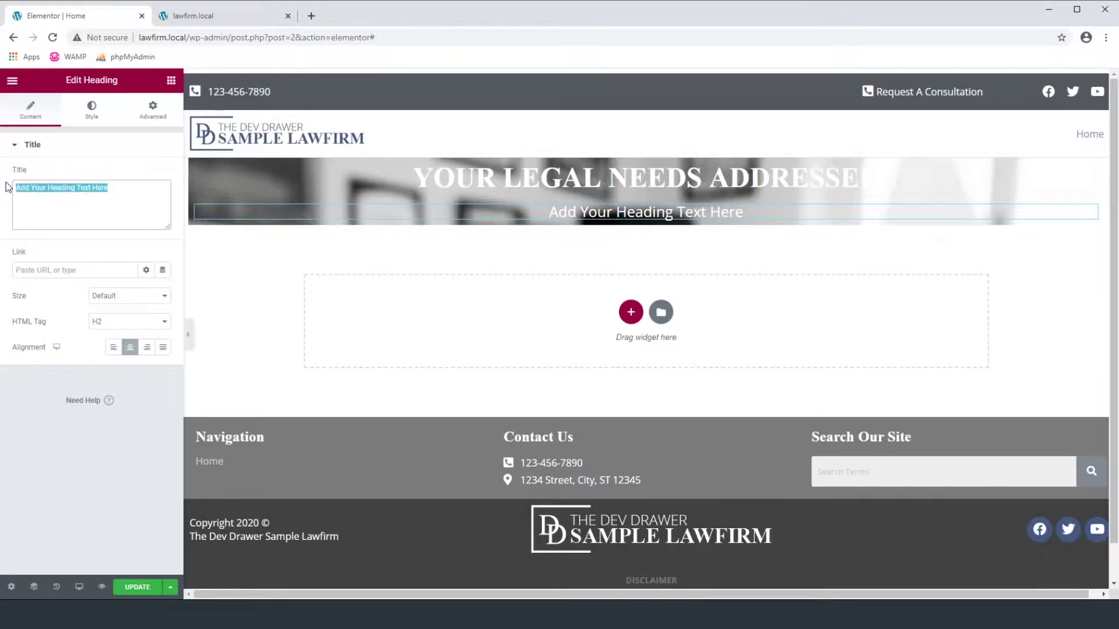
pyautogui.write('THE SAM')
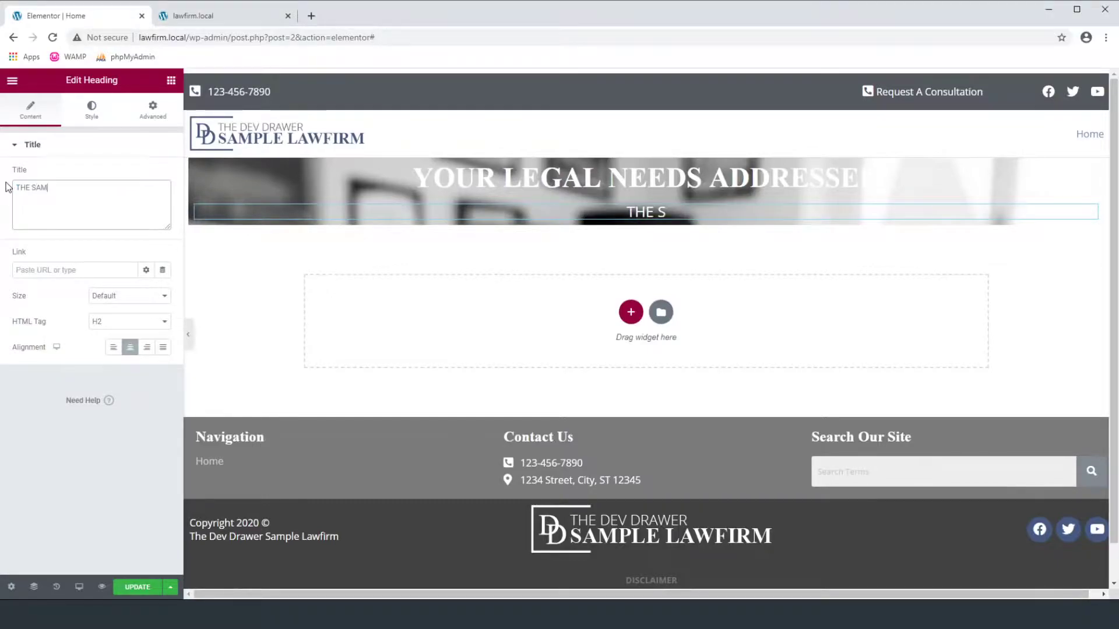
pyautogui.write('PLE WAY')
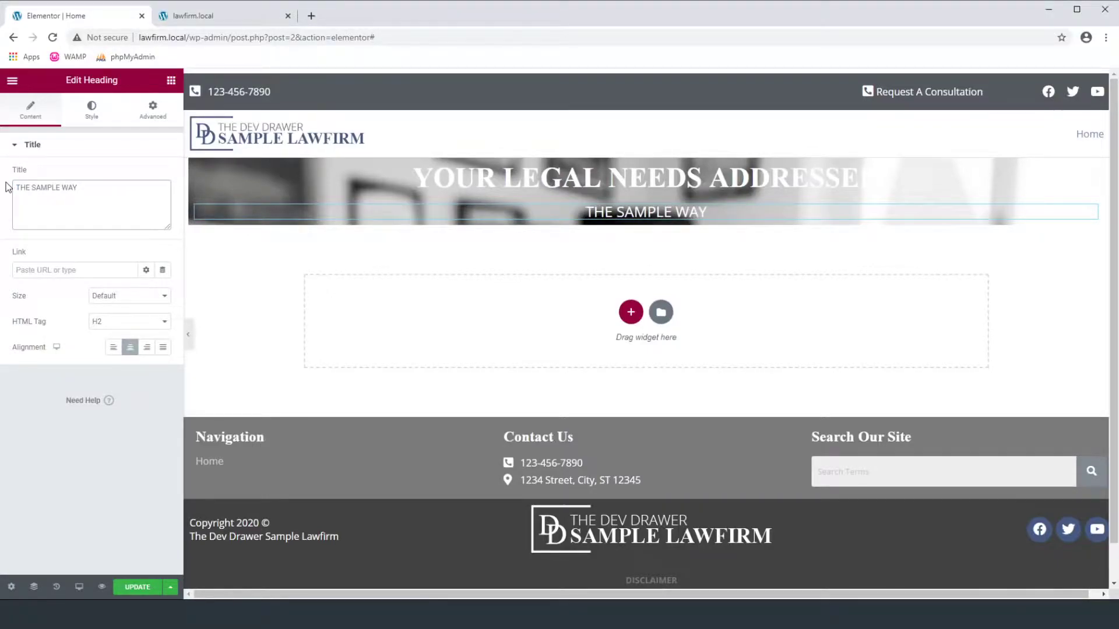
# - Set the lower heading's font size to 19 px in its typography settings
pyautogui.click(108, 113)
pyautogui.click(164, 201)
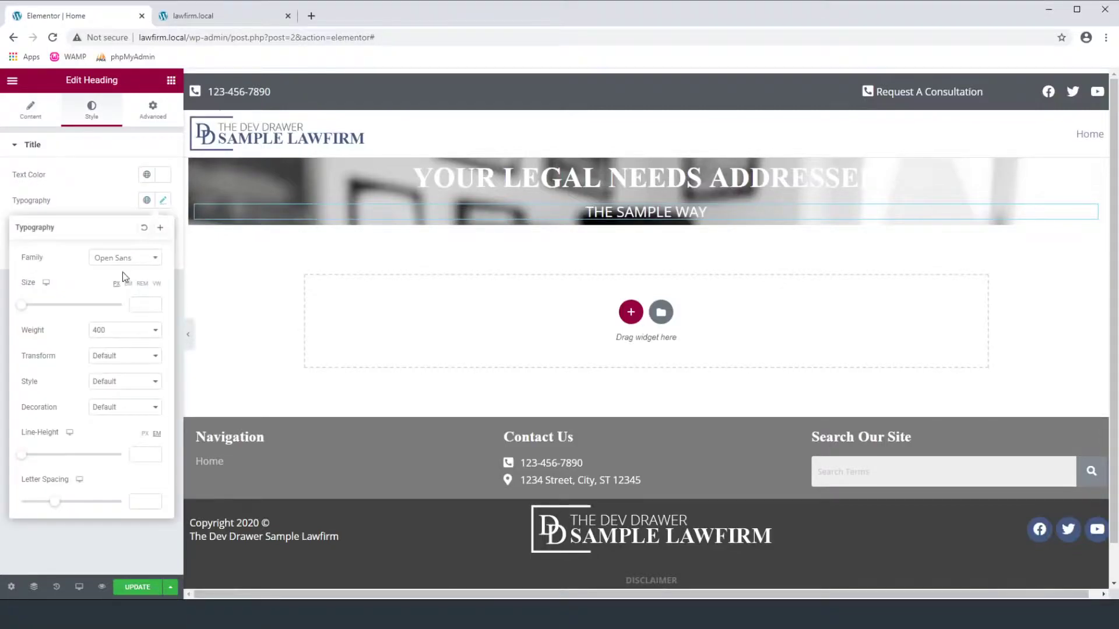
pyautogui.moveTo(24, 309); pyautogui.dragTo(34, 314)
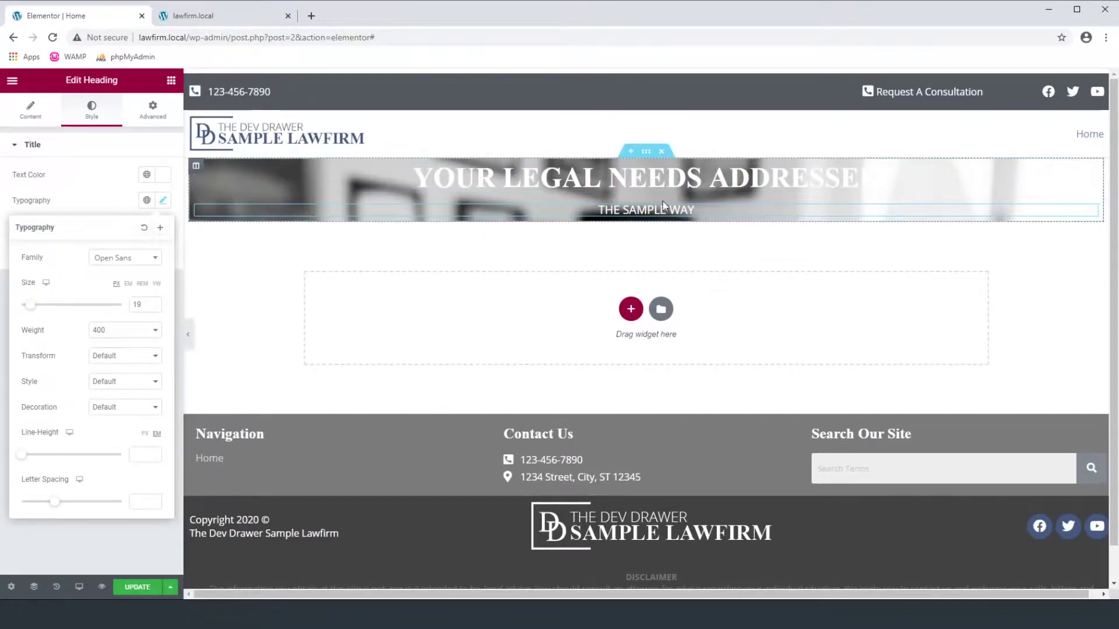
# - Set the hero section's background image to Center Center position, Fixed attachment, No-repeat and Cover size
pyautogui.click(646, 153)
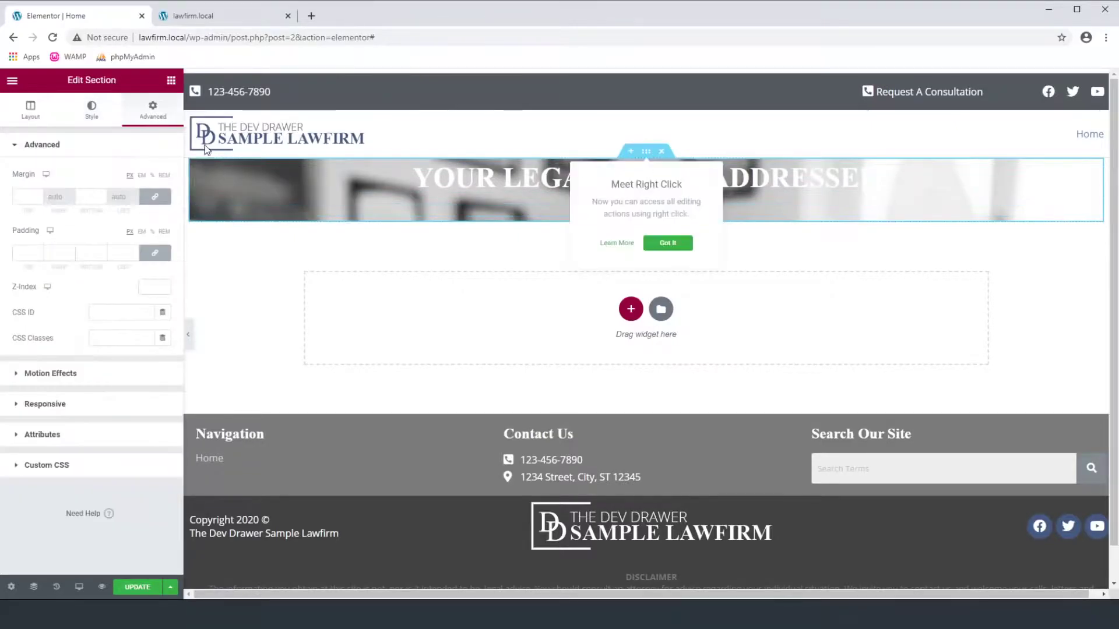
pyautogui.click(91, 113)
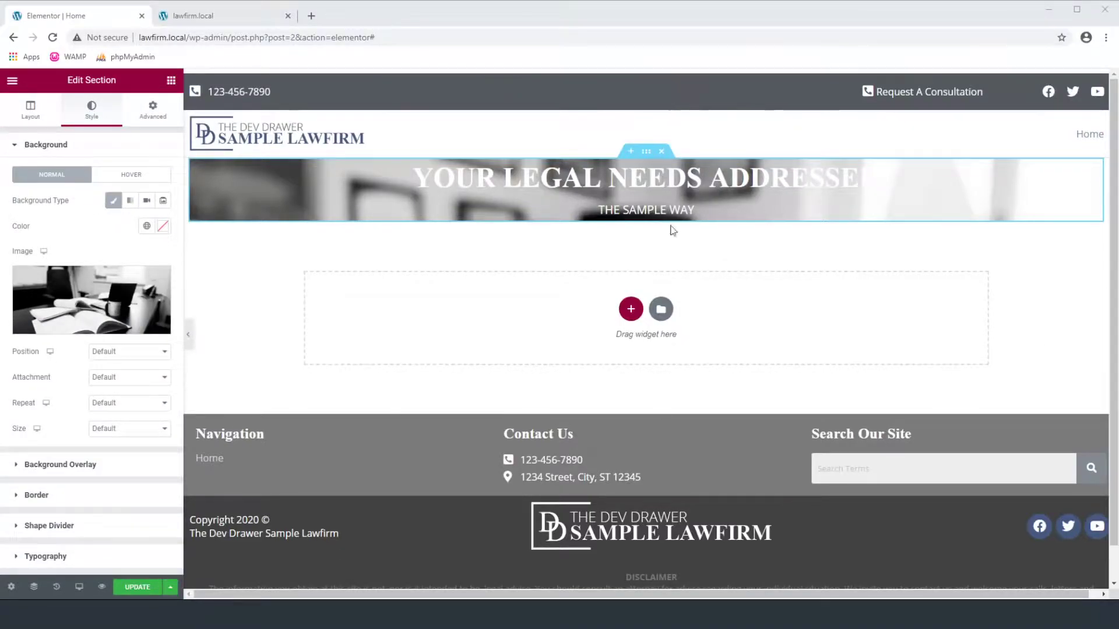
pyautogui.click(121, 376)
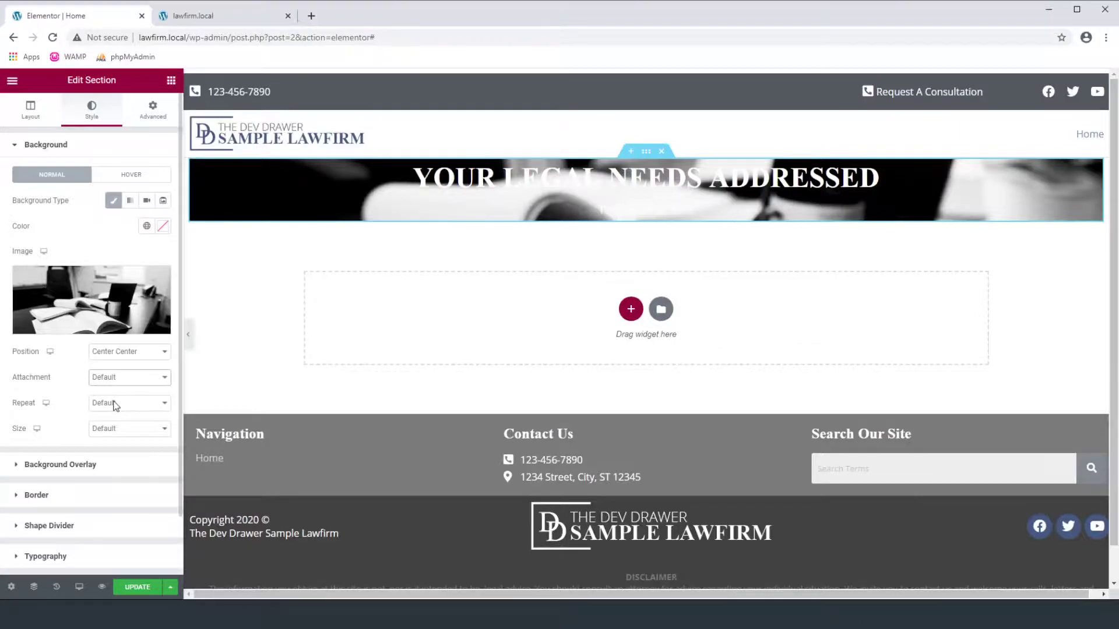
pyautogui.click(108, 398)
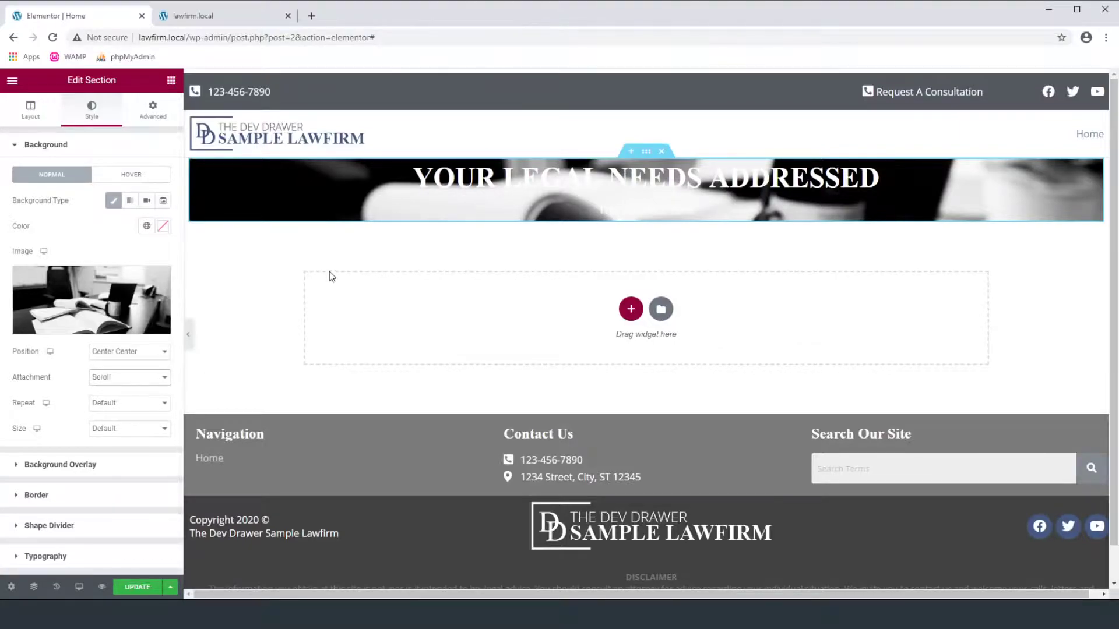
pyautogui.click(128, 413)
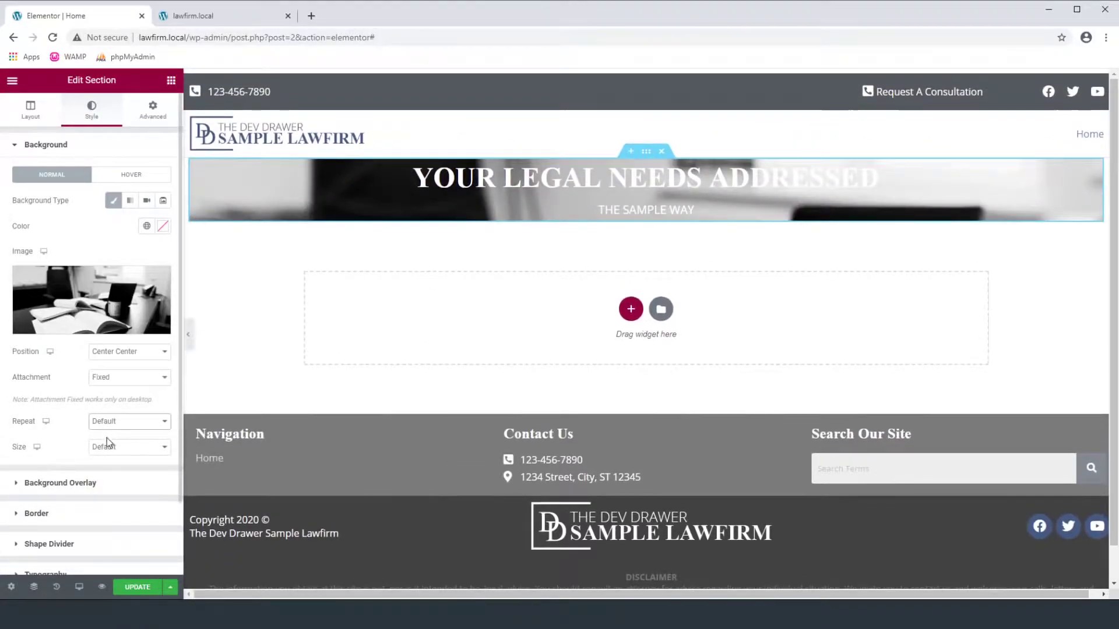
pyautogui.click(109, 447)
pyautogui.click(111, 486)
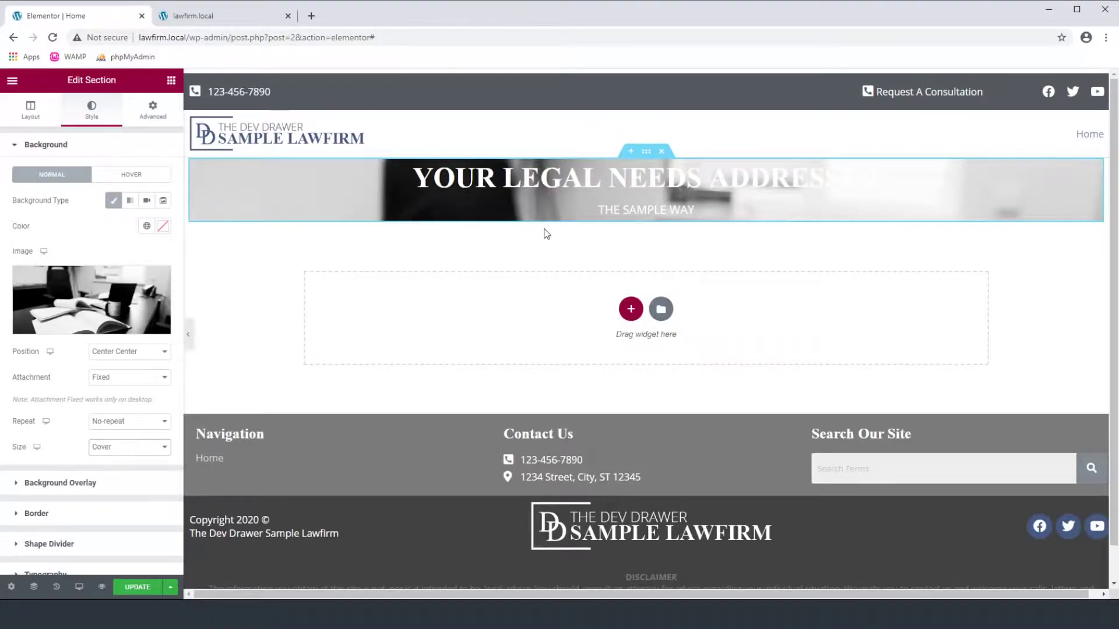
# - Add a classic background overlay to the hero section in black (#000000)
pyautogui.click(95, 496)
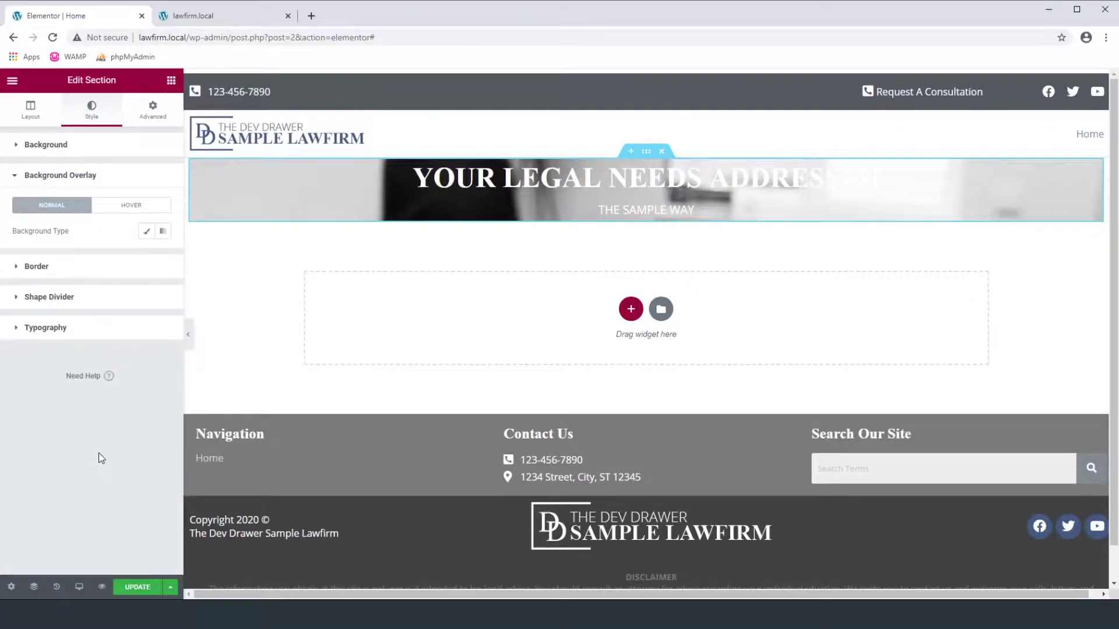
pyautogui.click(146, 233)
pyautogui.click(147, 259)
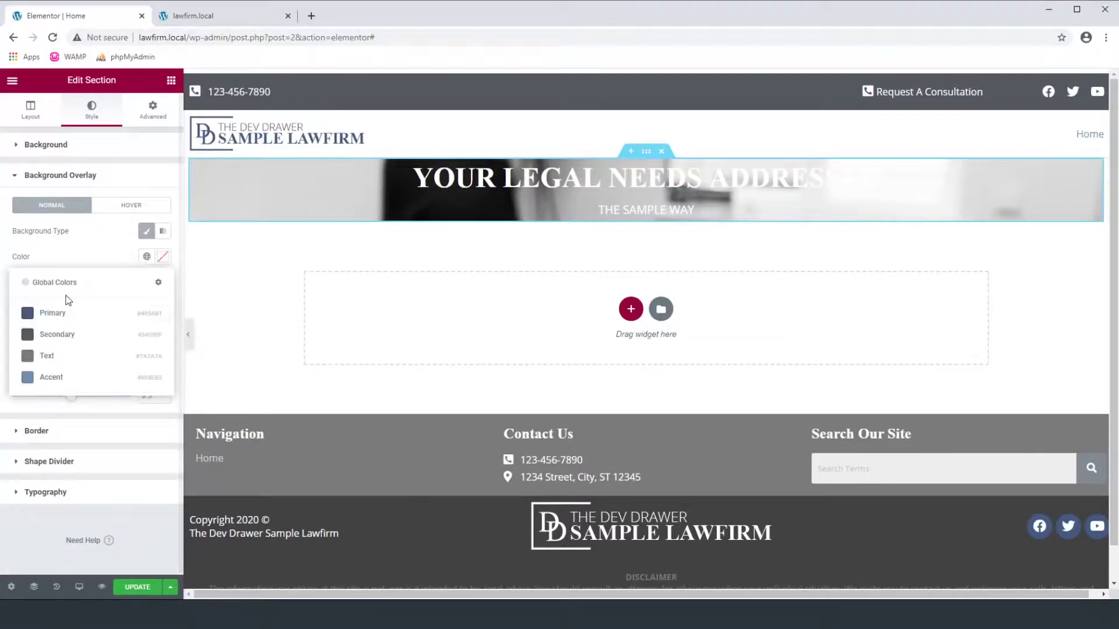
pyautogui.click(163, 257)
pyautogui.click(93, 401)
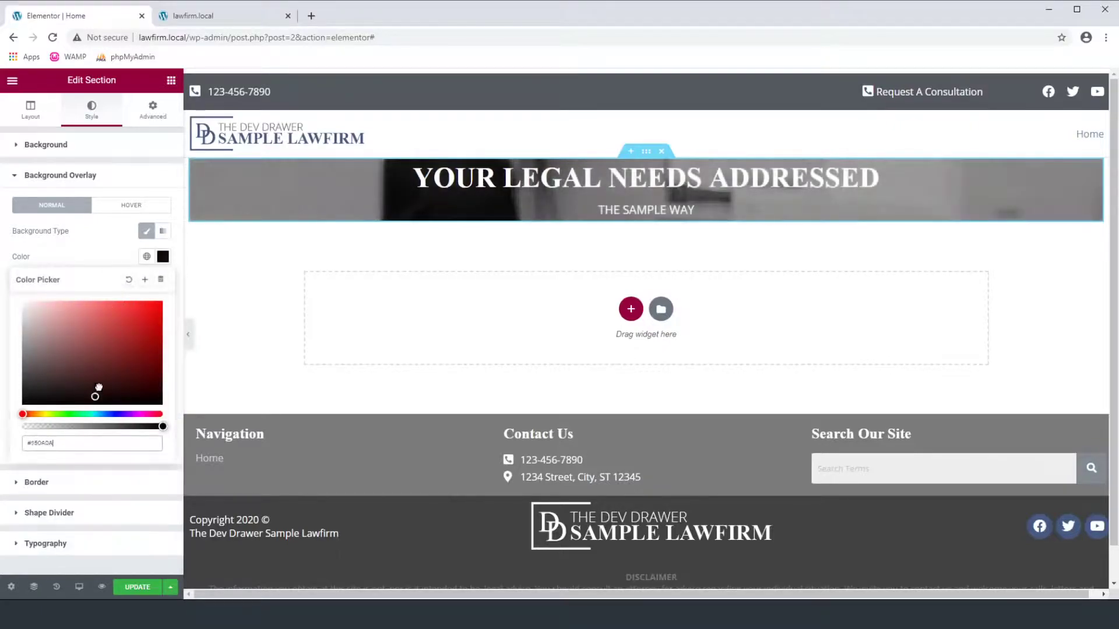
pyautogui.moveTo(110, 387); pyautogui.dragTo(164, 426)
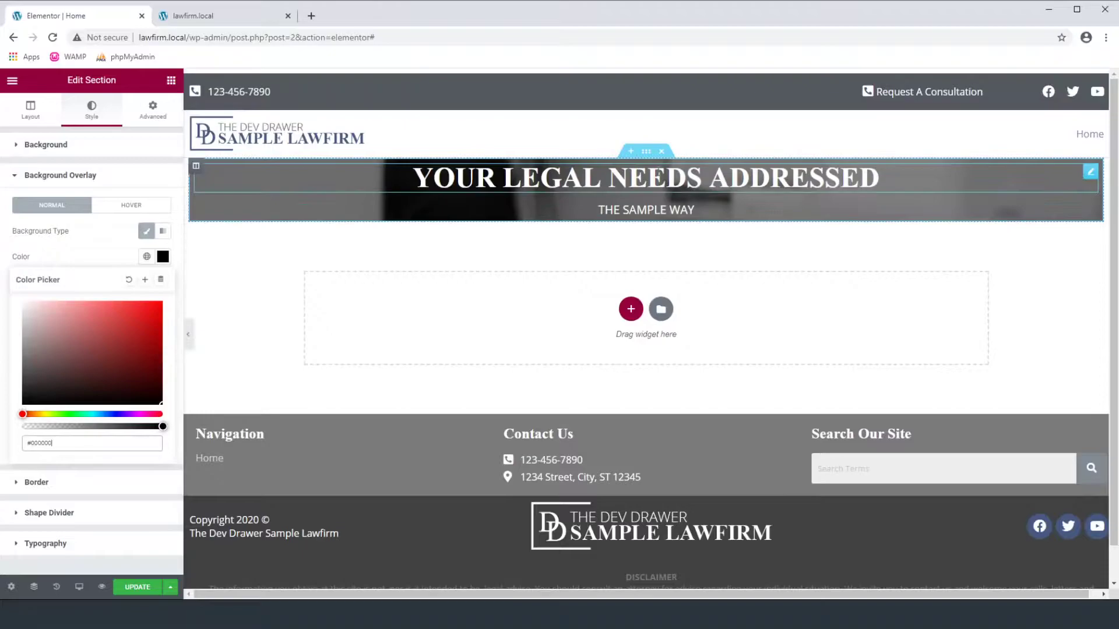
# - Unlink the hero section's padding values and set 50 px for top and bottom and 0 px for right and left
pyautogui.click(153, 110)
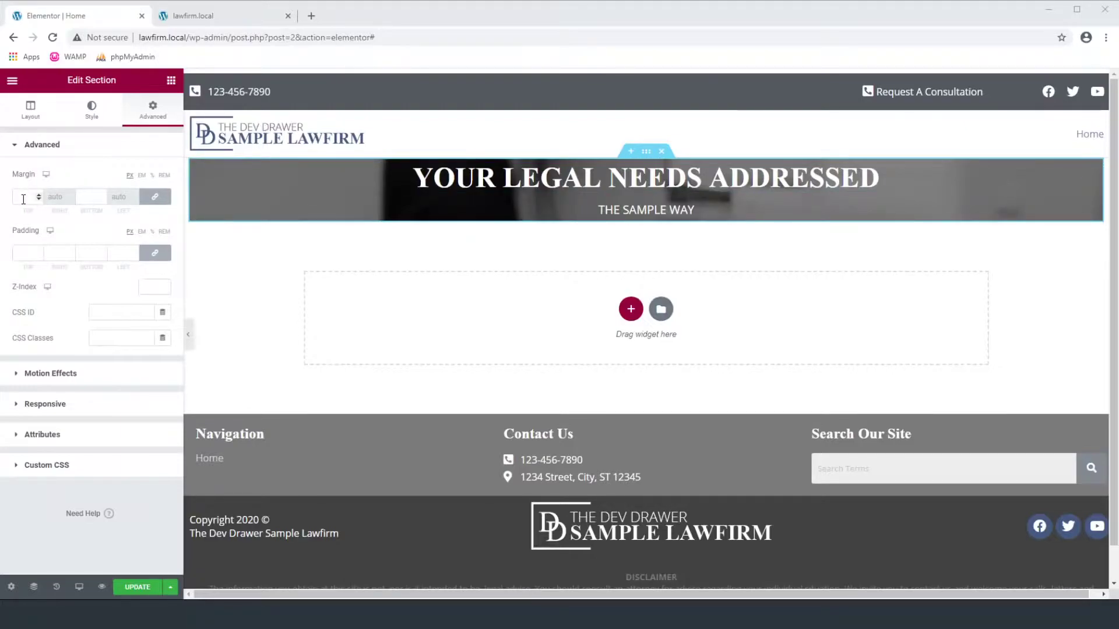
pyautogui.click(24, 255)
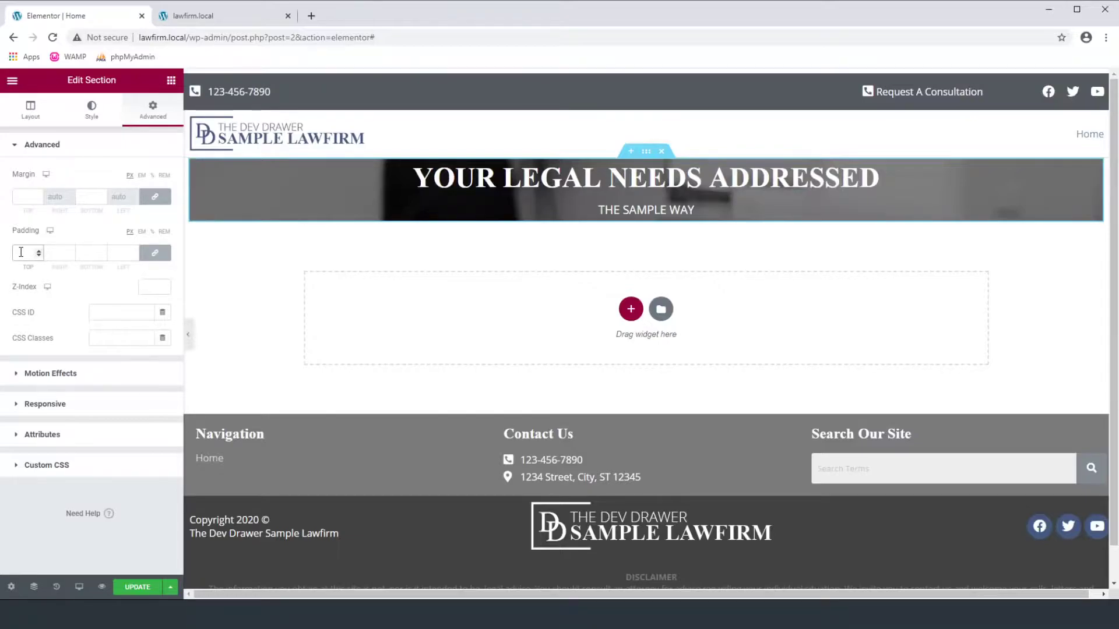
pyautogui.write('50')
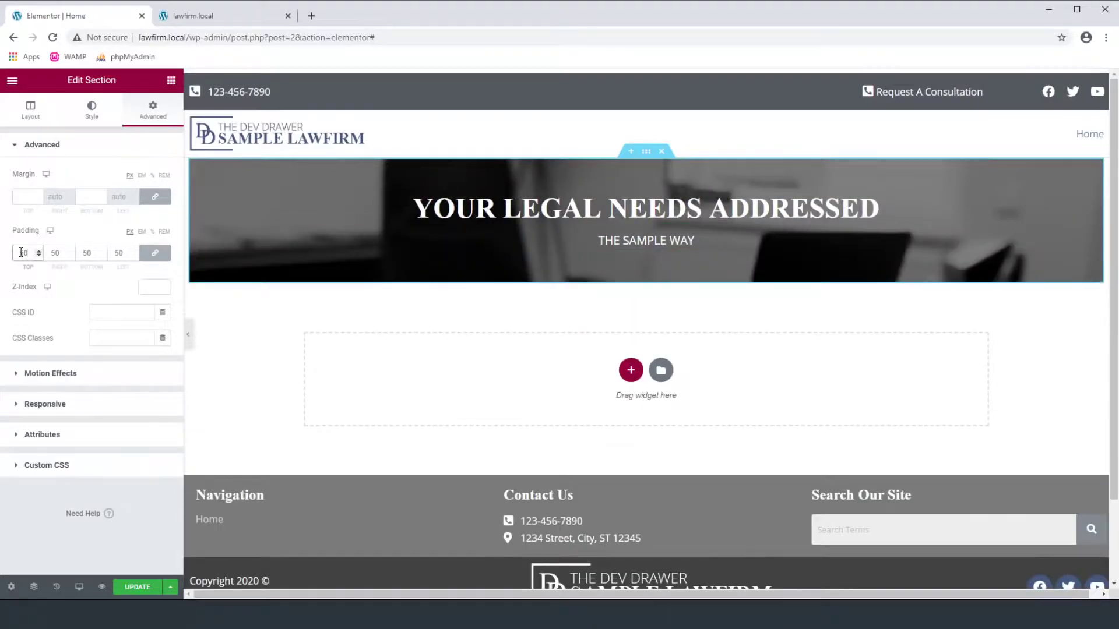
pyautogui.doubleClick(121, 253)
pyautogui.write('0')
pyautogui.click(155, 252)
pyautogui.click(83, 252)
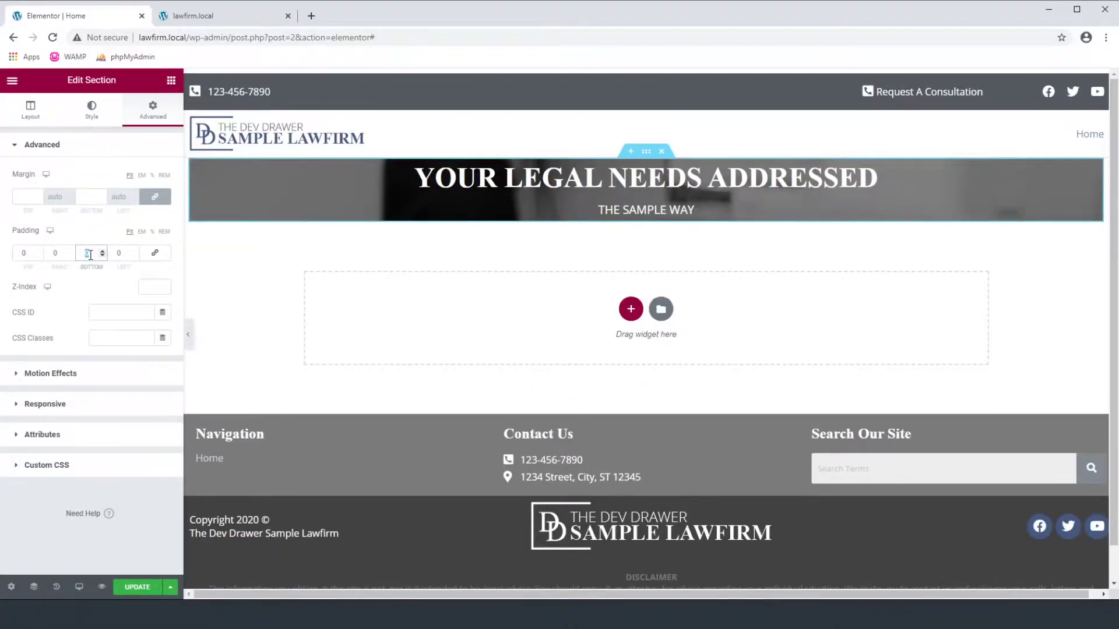
pyautogui.write('50')
pyautogui.doubleClick(34, 253)
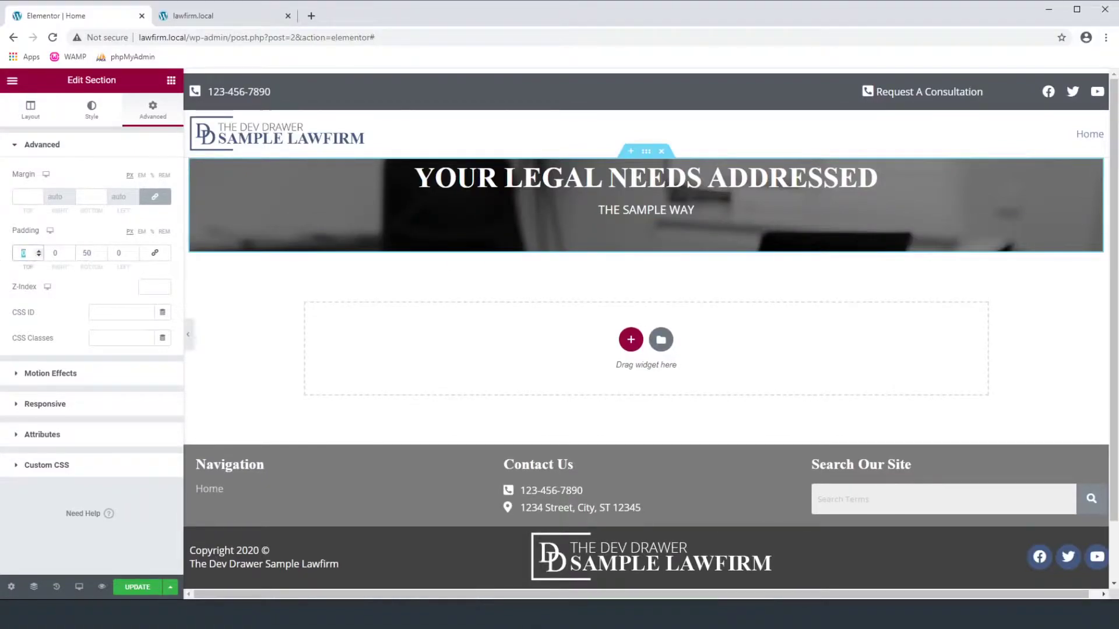
pyautogui.write('50')
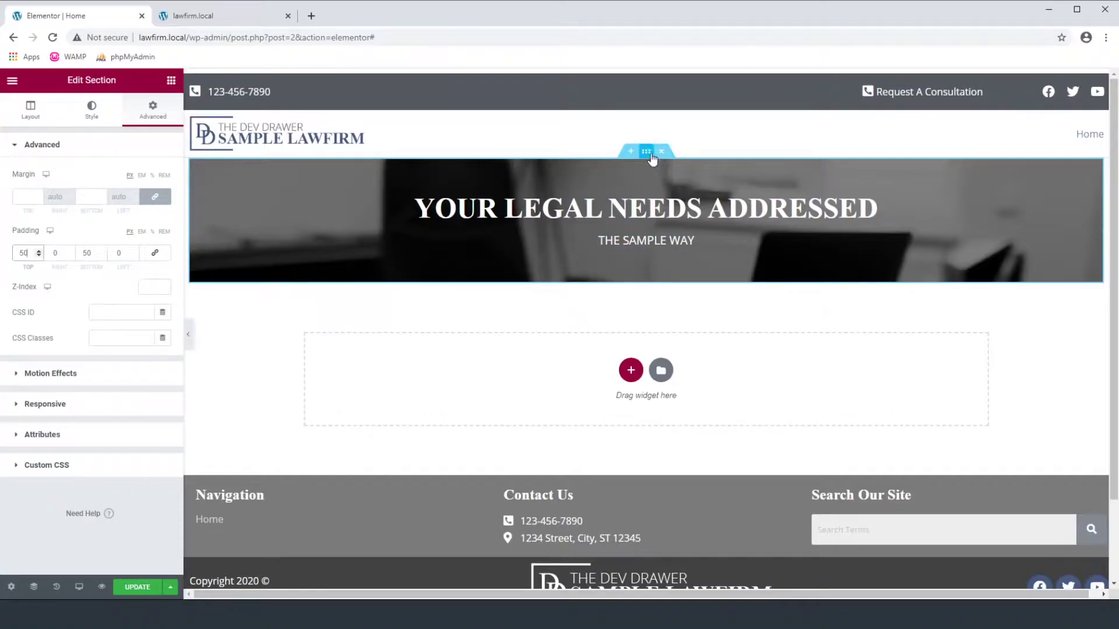
# - Reopen the hero section's background overlay color and pick black (#000000) again
pyautogui.moveTo(644, 163)
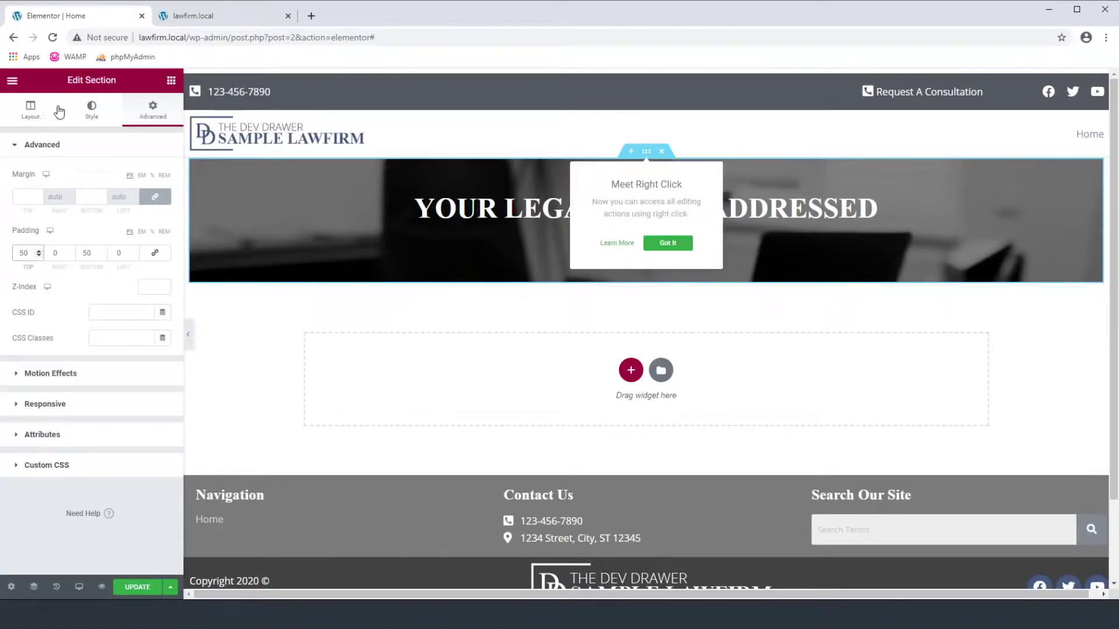
pyautogui.click(91, 110)
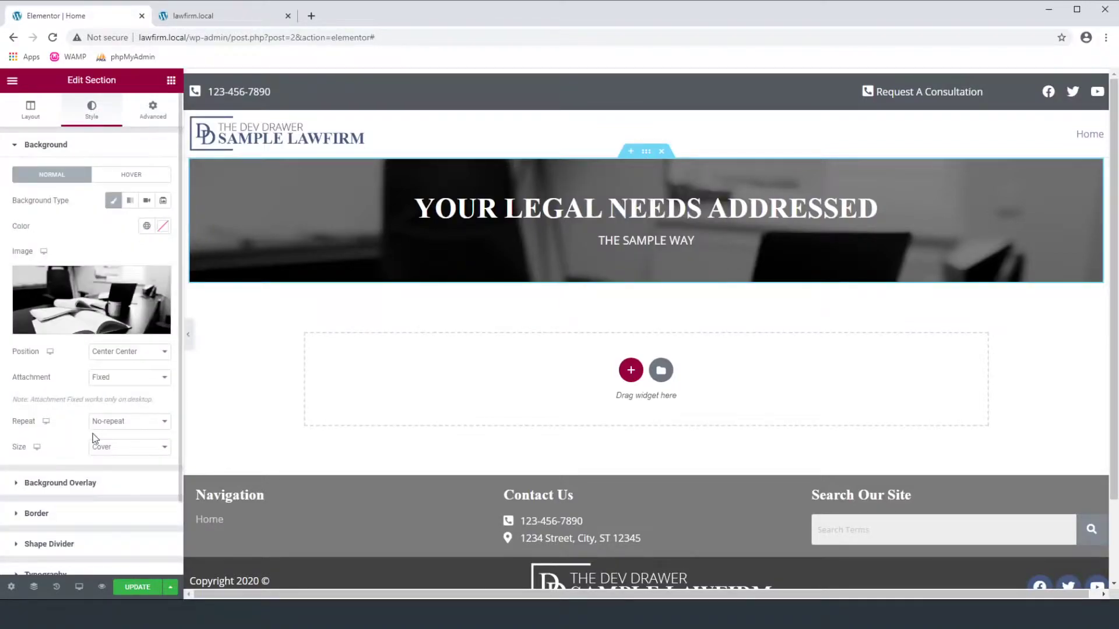
pyautogui.click(83, 486)
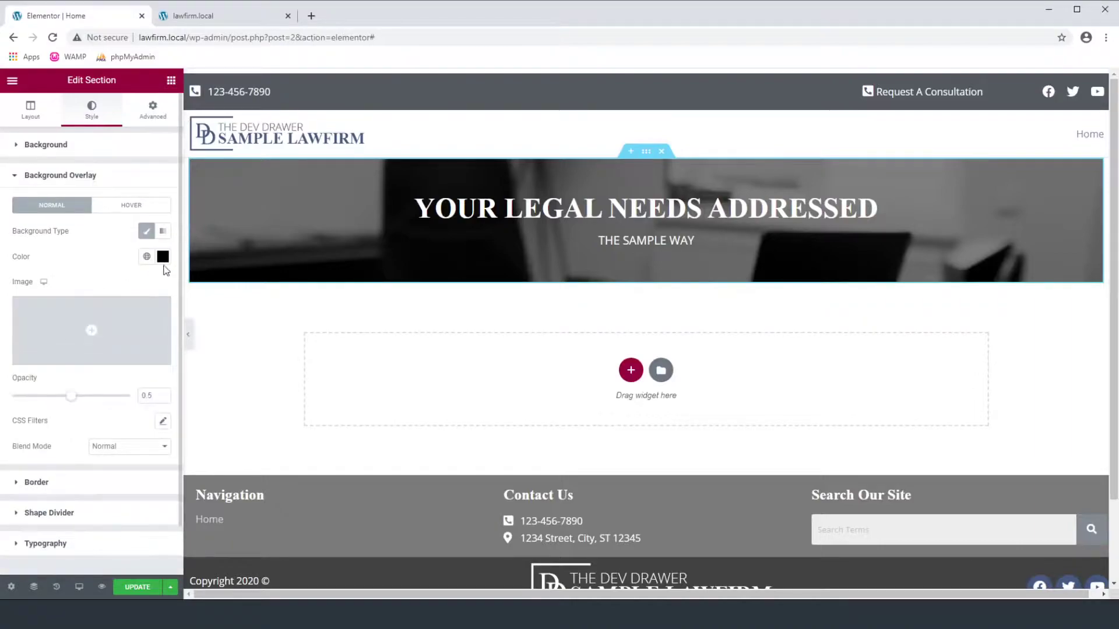
pyautogui.click(162, 256)
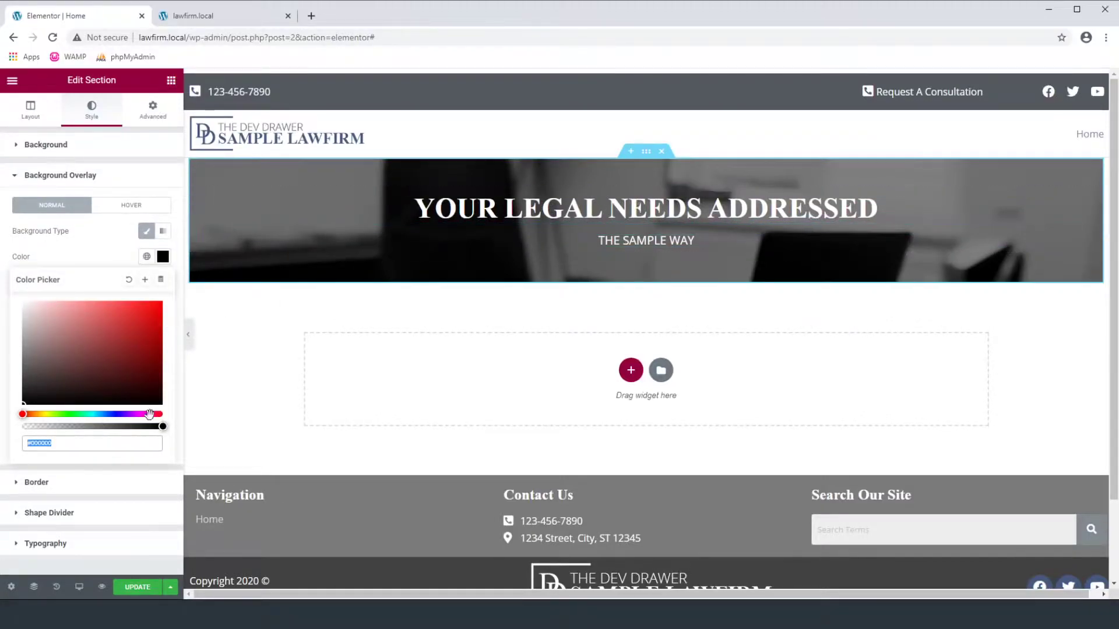
pyautogui.moveTo(142, 379)
pyautogui.mouseDown()
pyautogui.moveTo(175, 329)
pyautogui.moveTo(186, 429)
pyautogui.mouseUp()
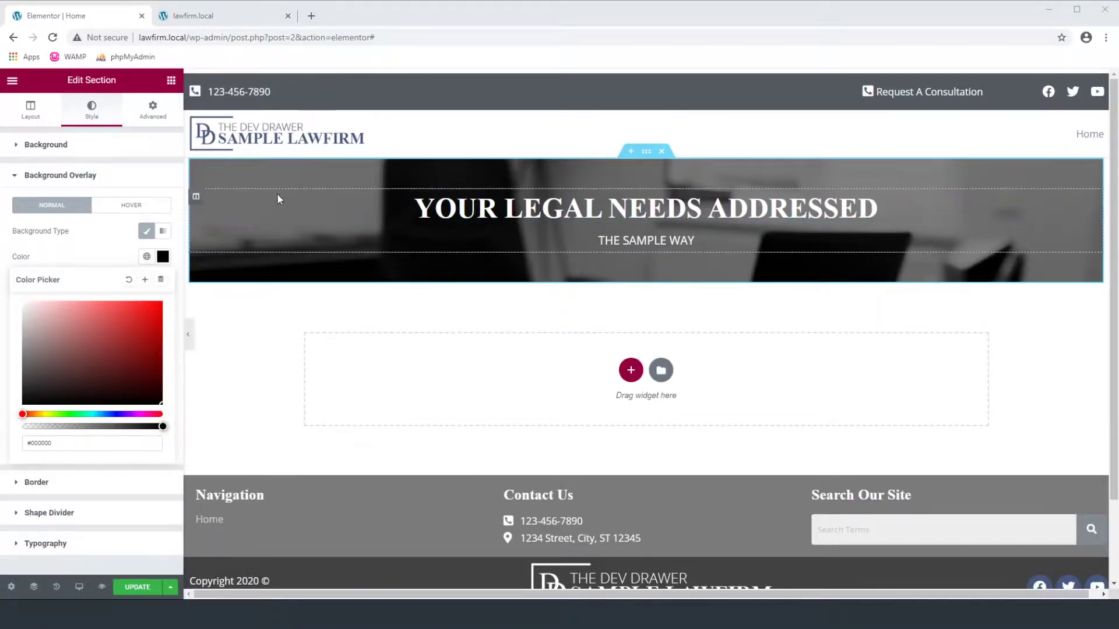
# - Add an inner section below the "THE SAMPLE WAY" heading and delete its right column, leaving a single column
pyautogui.click(171, 80)
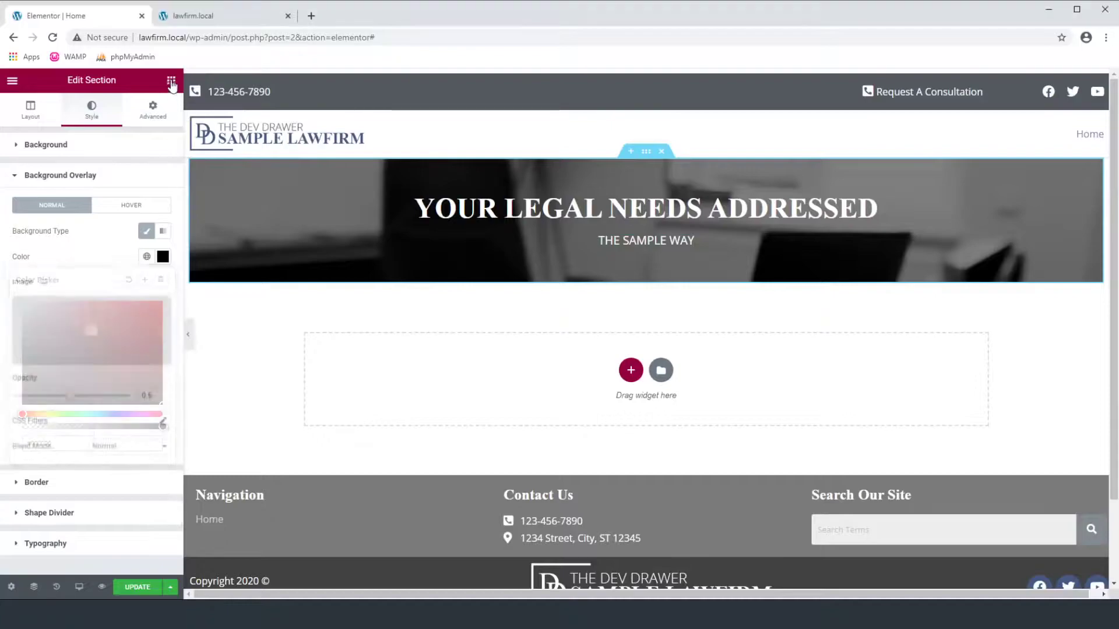
pyautogui.moveTo(56, 206); pyautogui.dragTo(94, 219)
pyautogui.moveTo(656, 279); pyautogui.dragTo(657, 245)
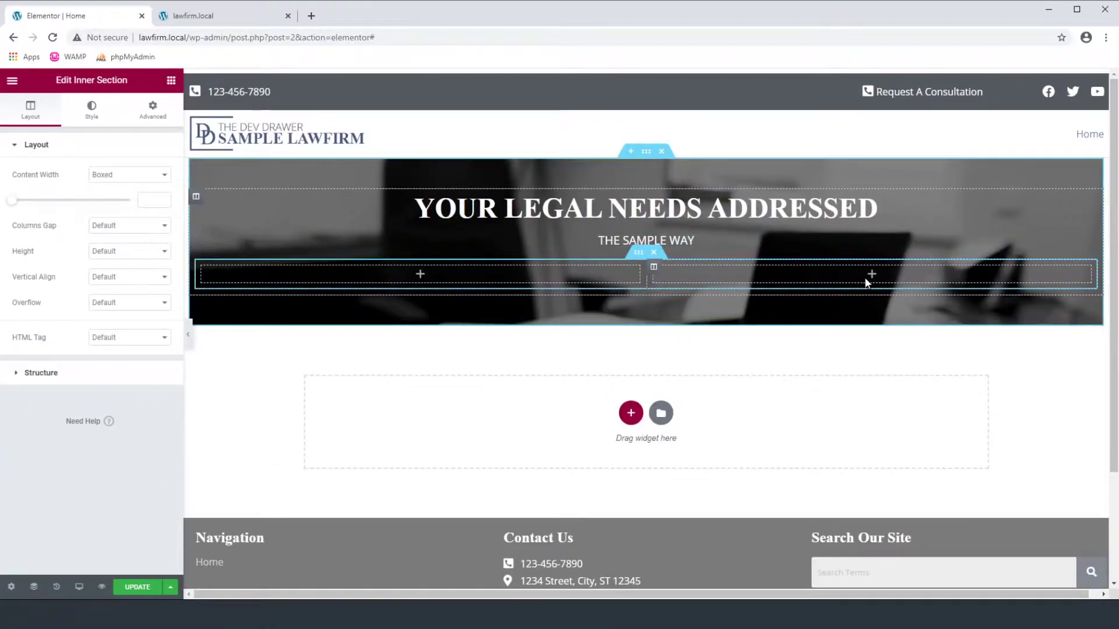
pyautogui.rightClick(654, 269)
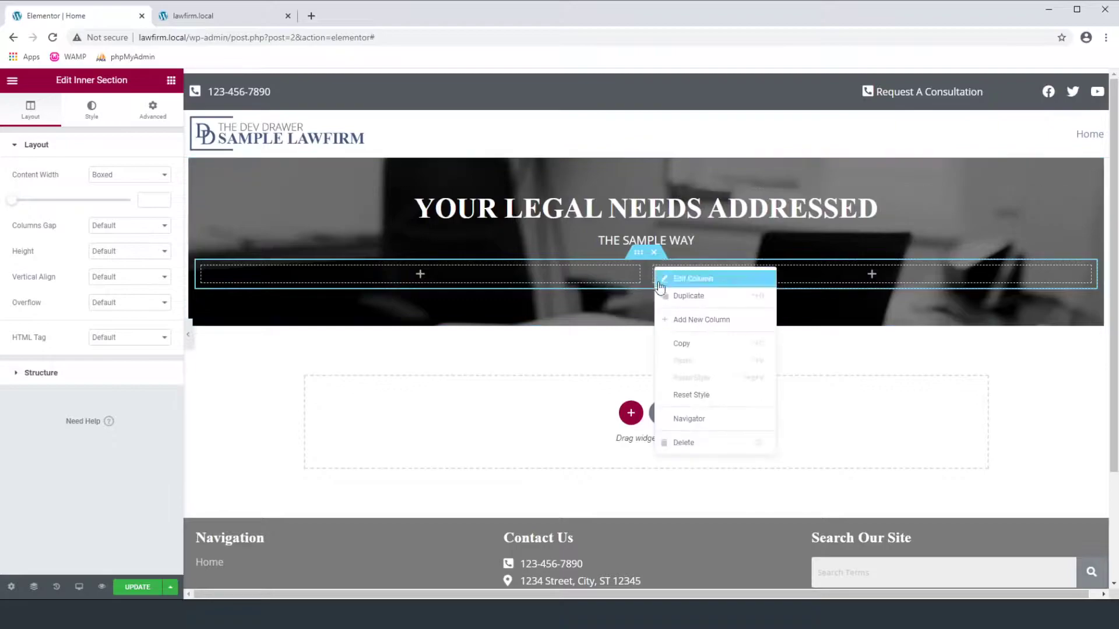
pyautogui.click(696, 446)
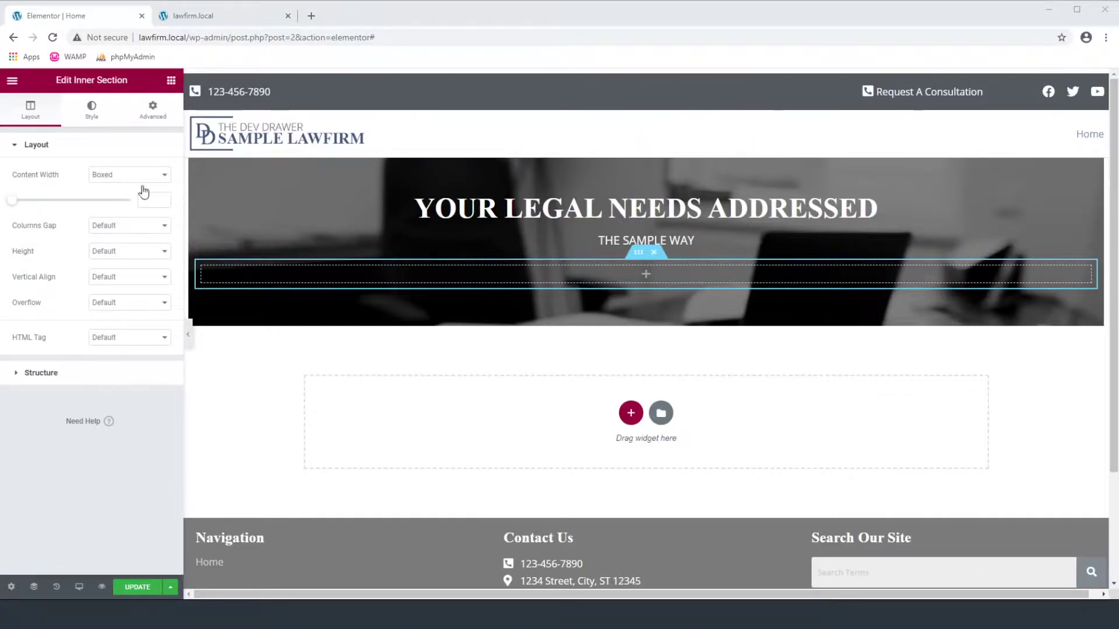
# - Search the widgets for "icon" and place an Icon Box in the inner section's empty column
pyautogui.click(153, 111)
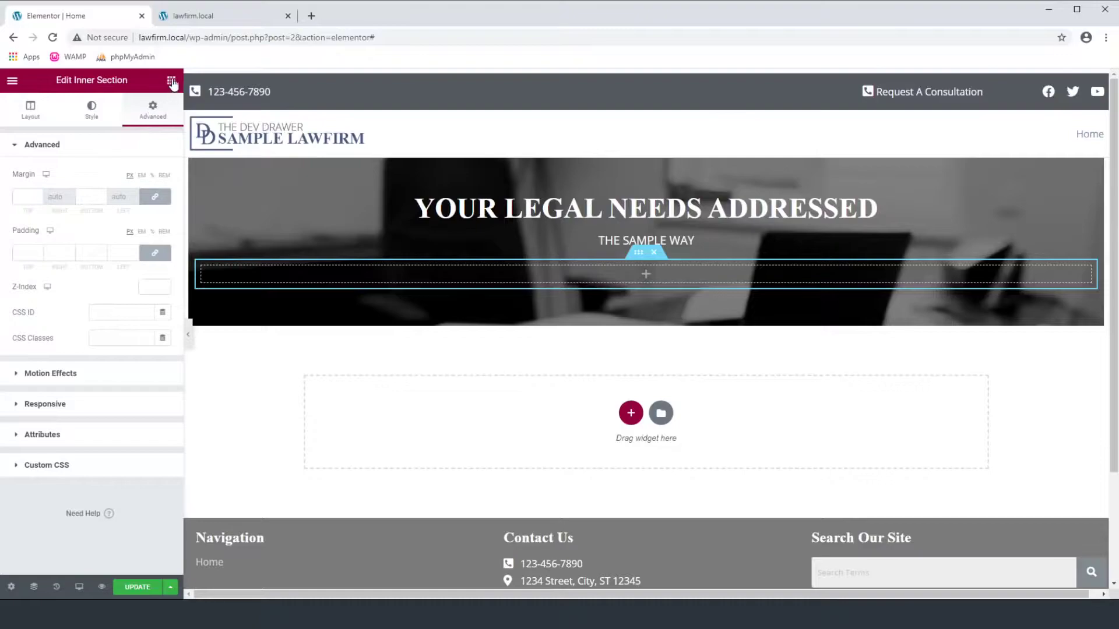
pyautogui.click(171, 81)
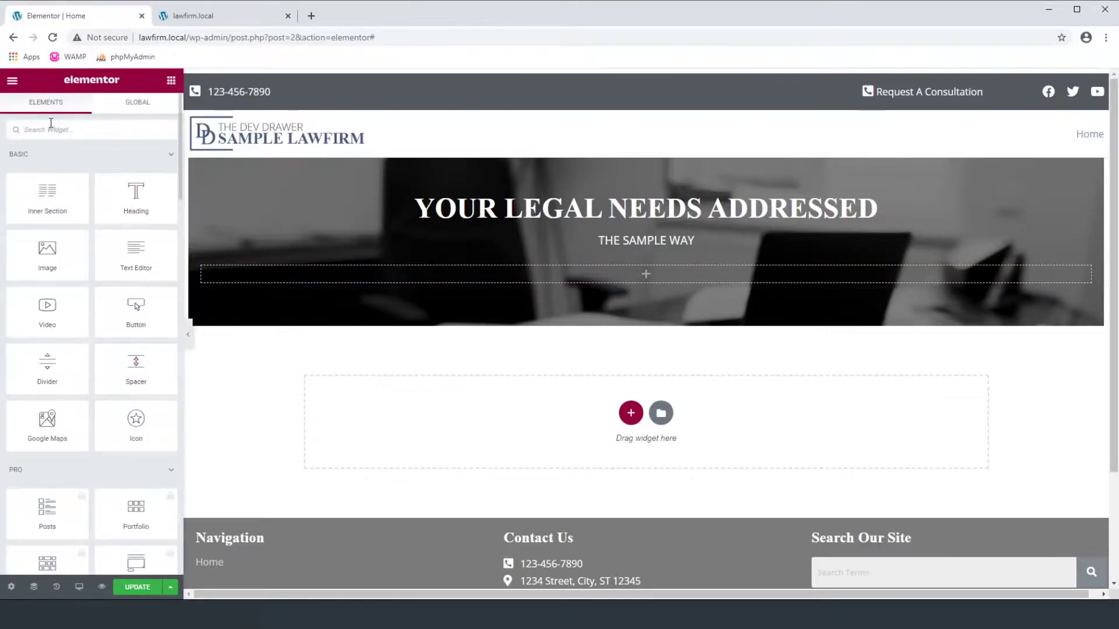
pyautogui.write('icon')
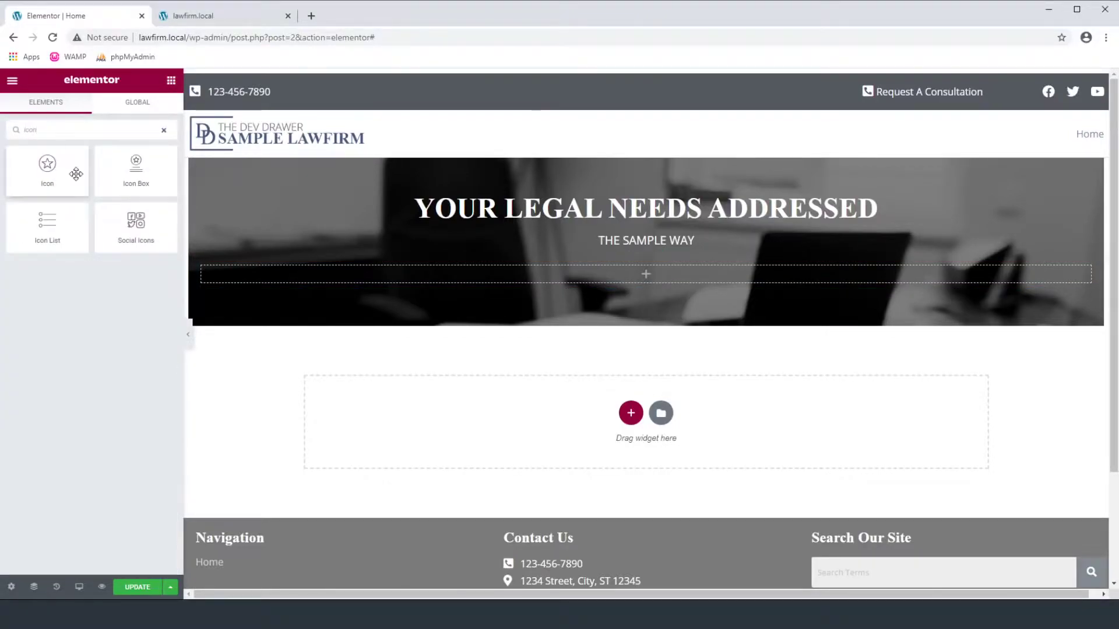
pyautogui.moveTo(135, 174); pyautogui.dragTo(565, 276)
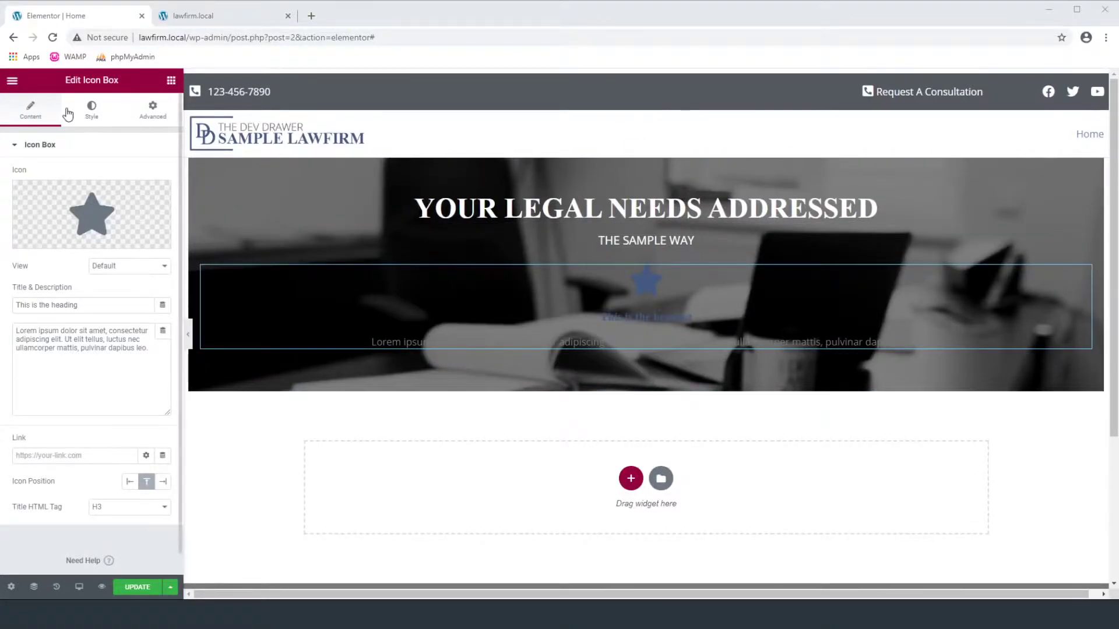
# - Give the inner section's column a classic background in white (#FFFFFF)
pyautogui.click(92, 111)
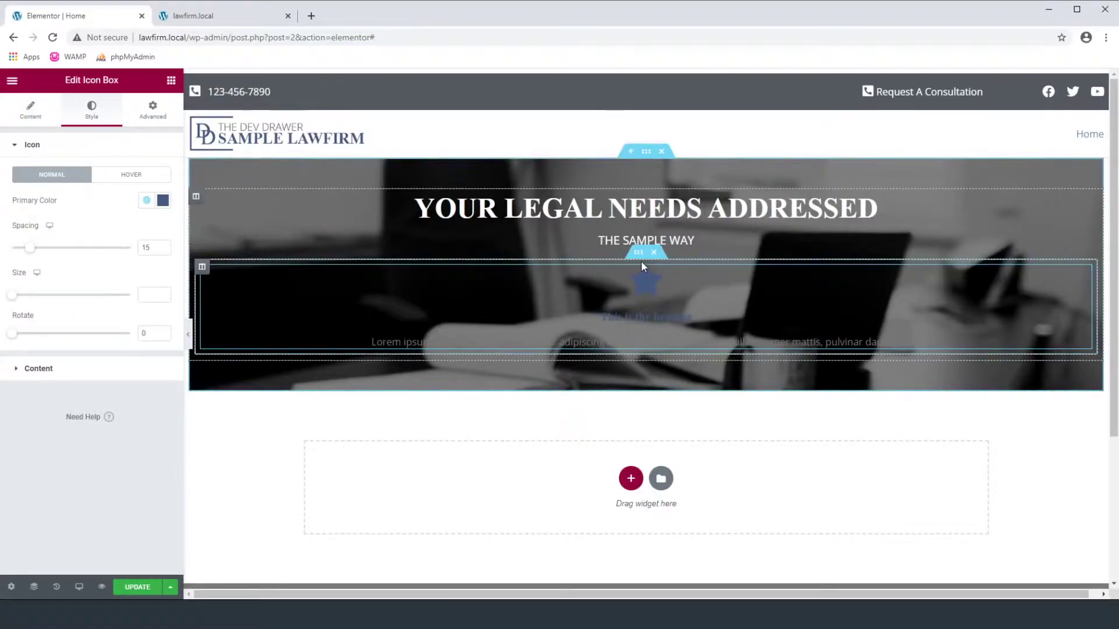
pyautogui.click(202, 268)
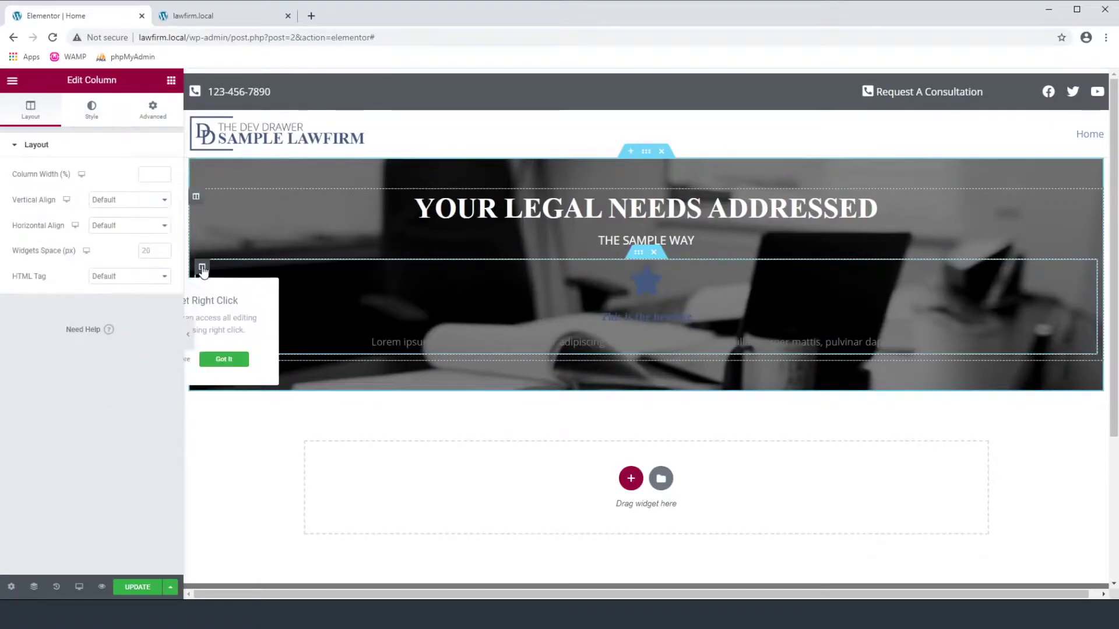
pyautogui.click(92, 110)
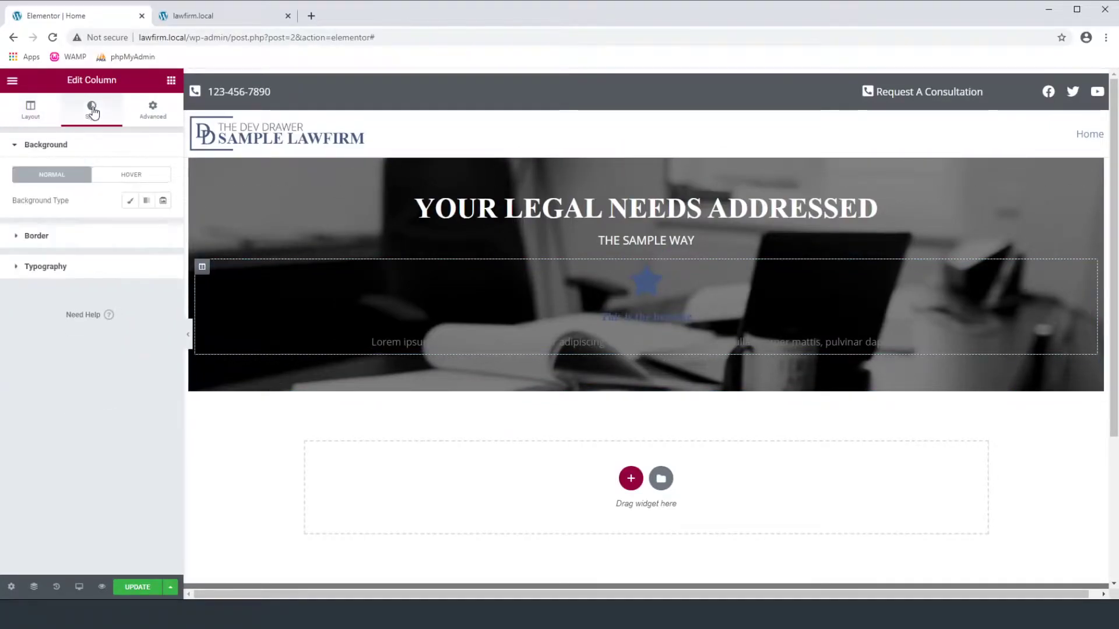
pyautogui.click(125, 200)
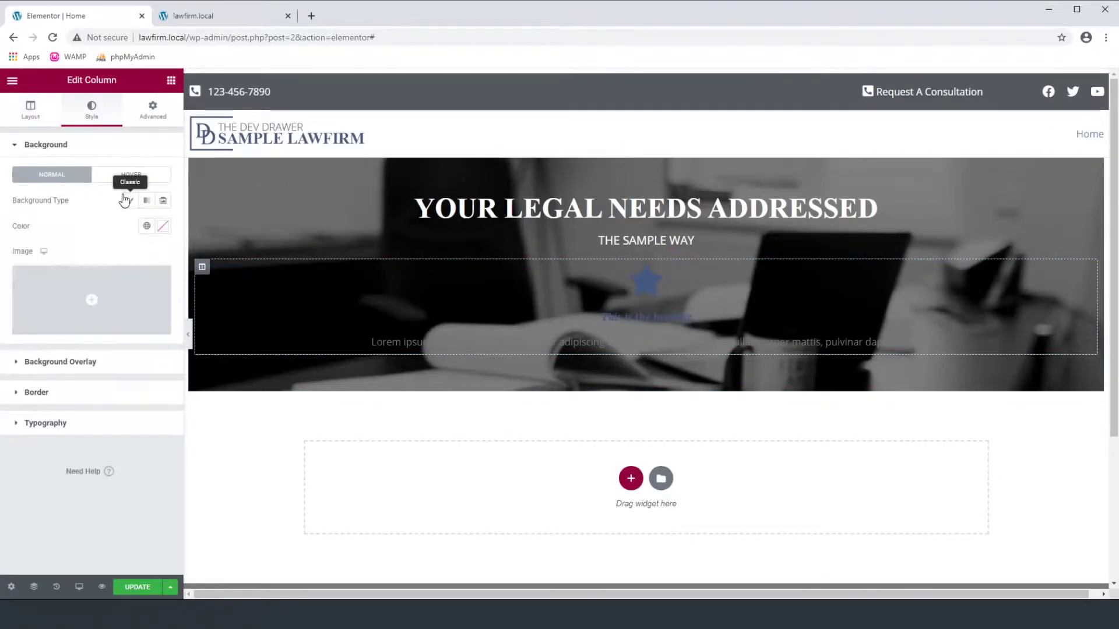
pyautogui.click(163, 226)
pyautogui.moveTo(96, 289); pyautogui.dragTo(8, 272)
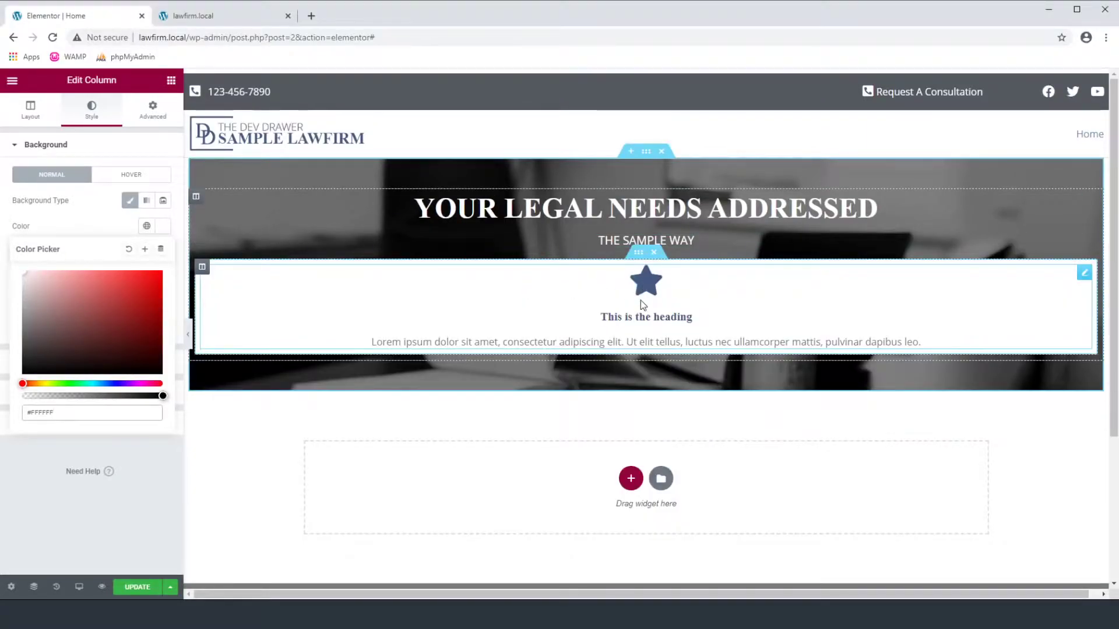
# - Clear the icon box's description and set its title to "Sample text goes here and details your company"
pyautogui.click(633, 341)
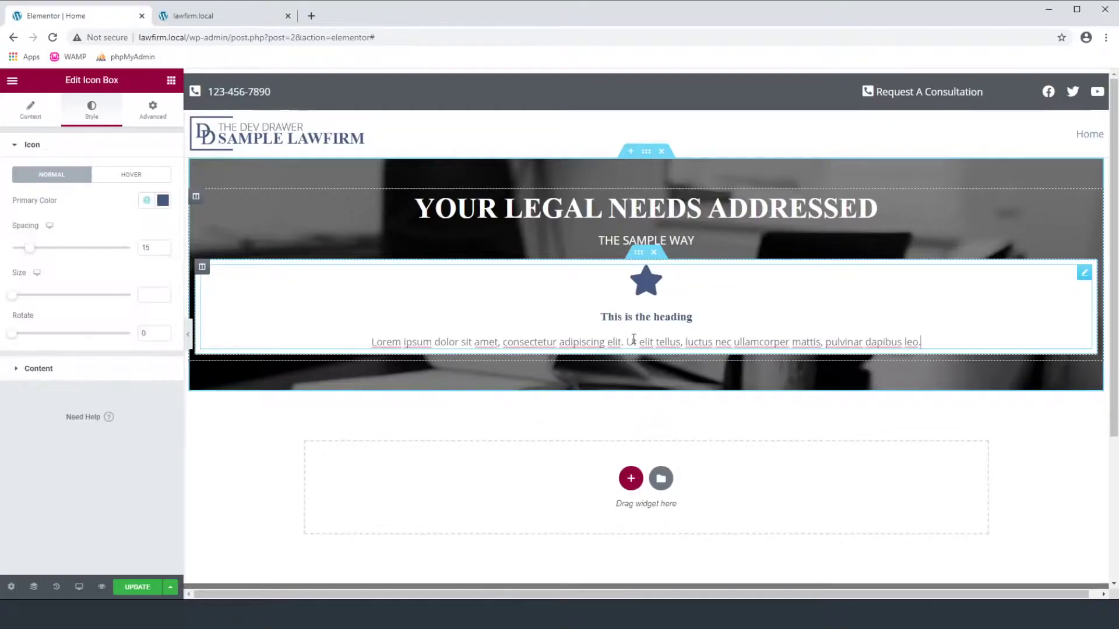
pyautogui.click(29, 114)
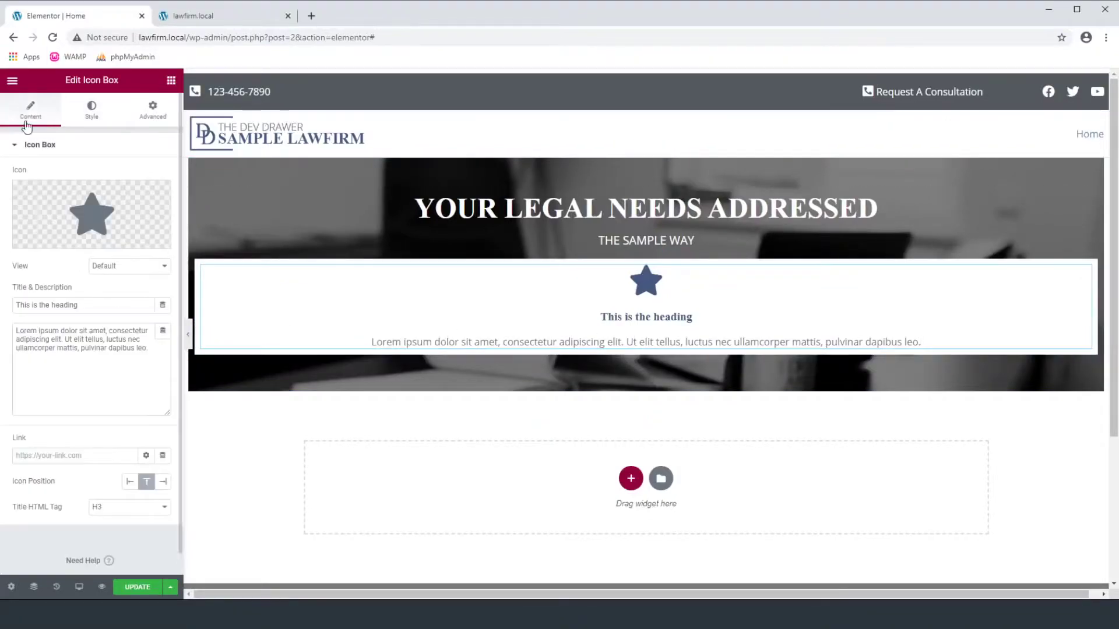
pyautogui.click(112, 341)
pyautogui.hotkey('ctrl', 'a')
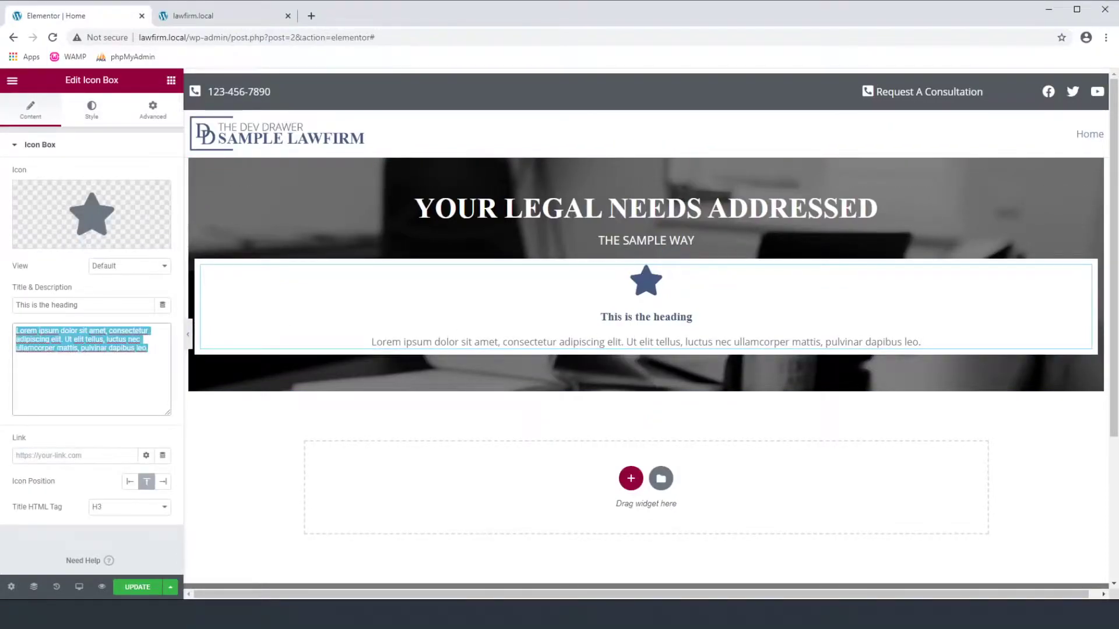
pyautogui.press('BackSpace')
pyautogui.tripleClick(82, 301)
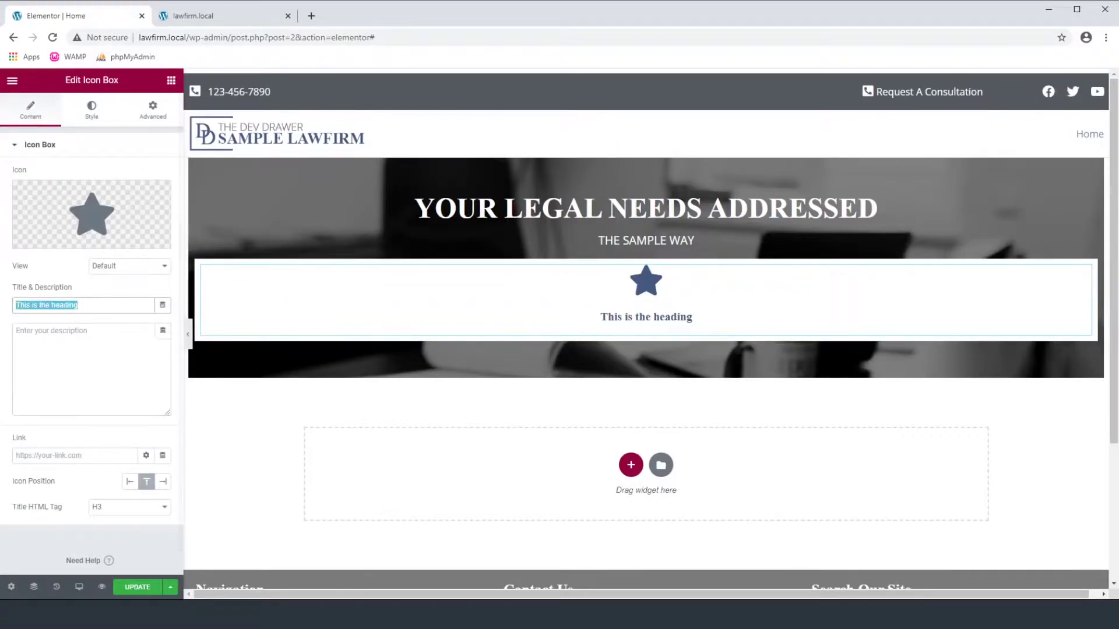
pyautogui.write('Sample ')
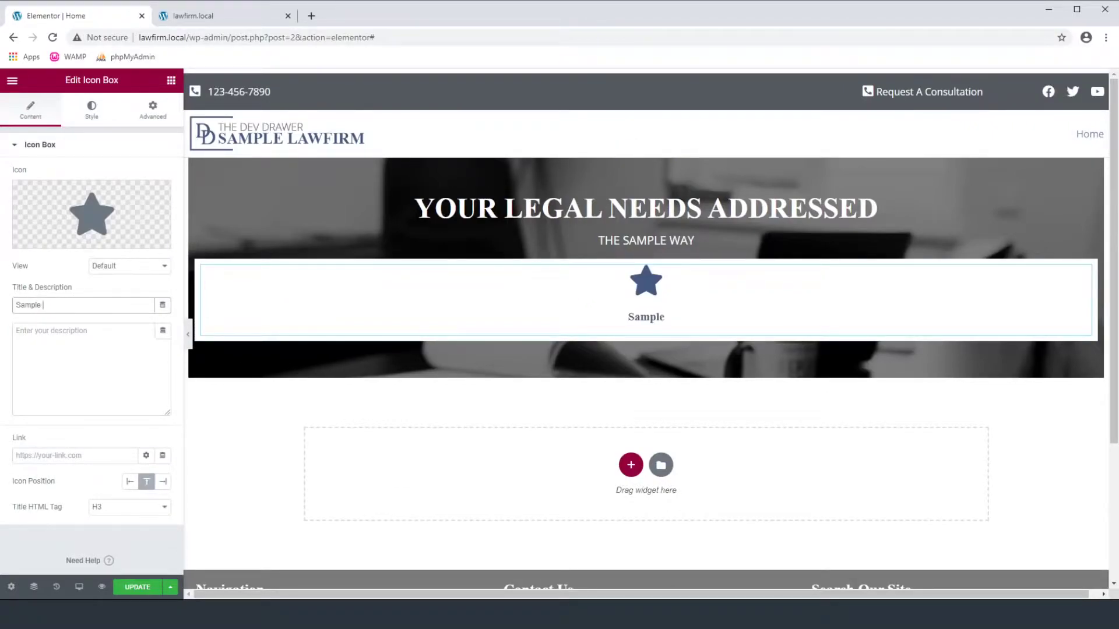
pyautogui.write('text goes here and d')
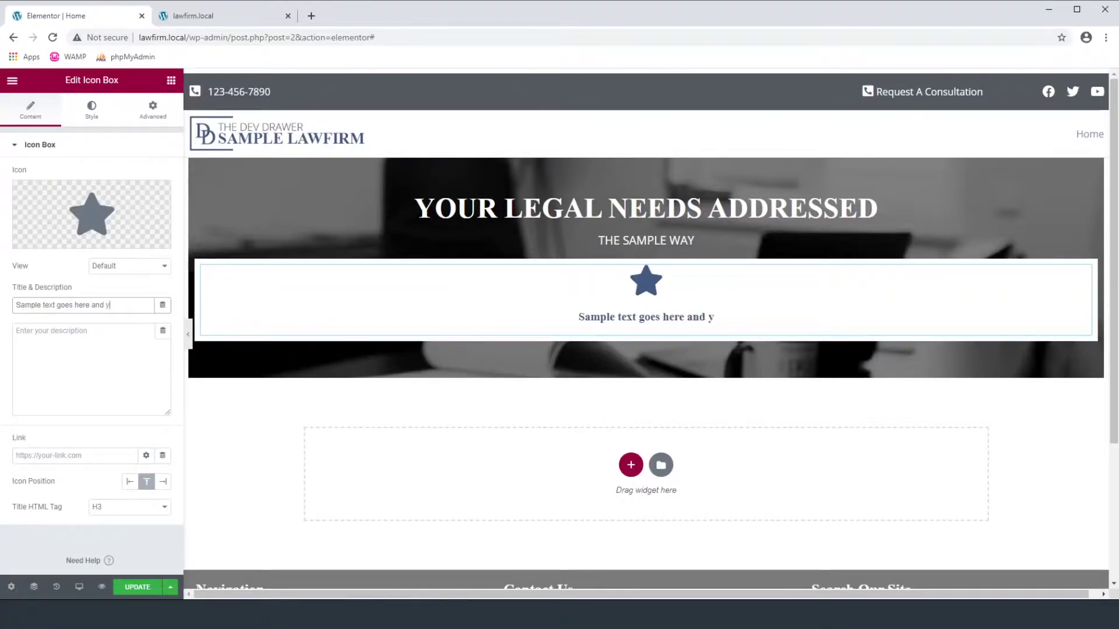
pyautogui.write('etails your')
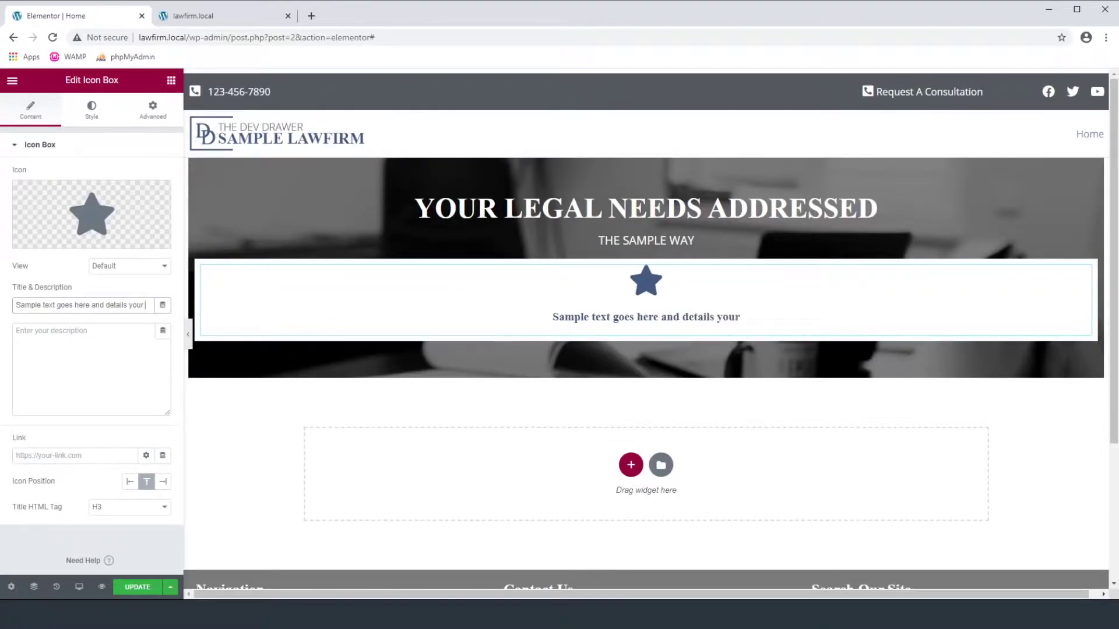
pyautogui.write(' company')
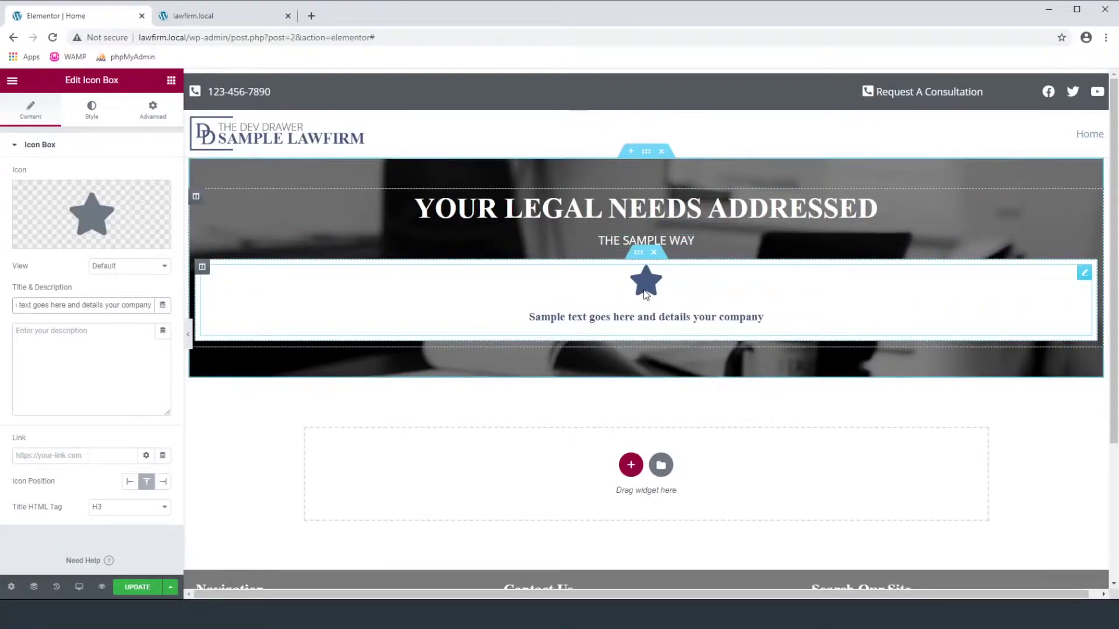
# - Switch the icon box to the Stacked view and set its icon size to 35
pyautogui.click(108, 281)
pyautogui.click(108, 281)
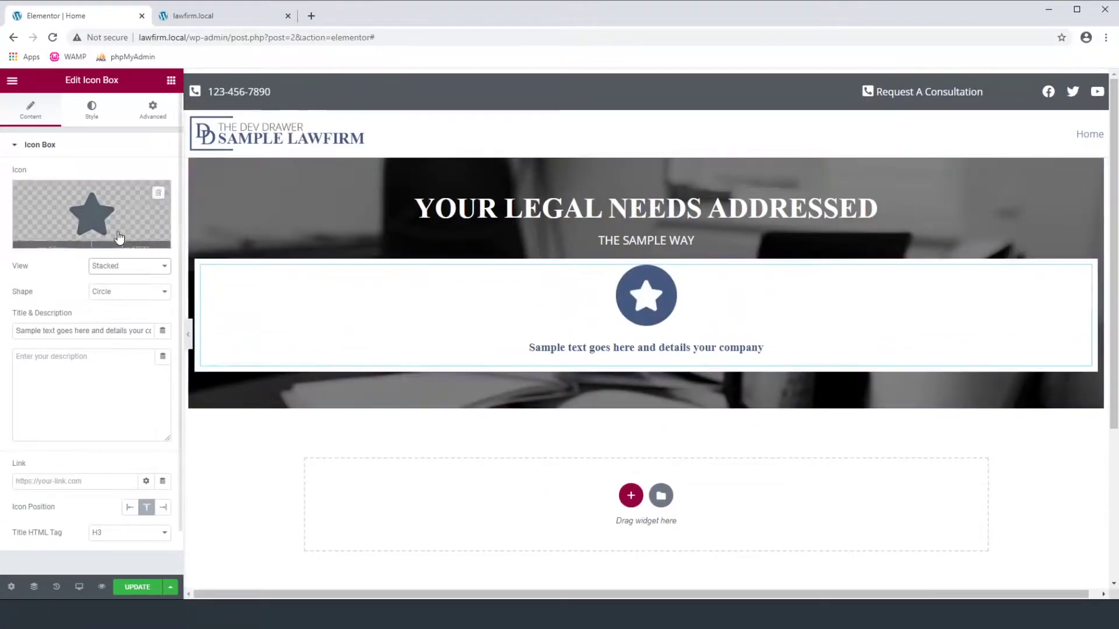
pyautogui.click(89, 110)
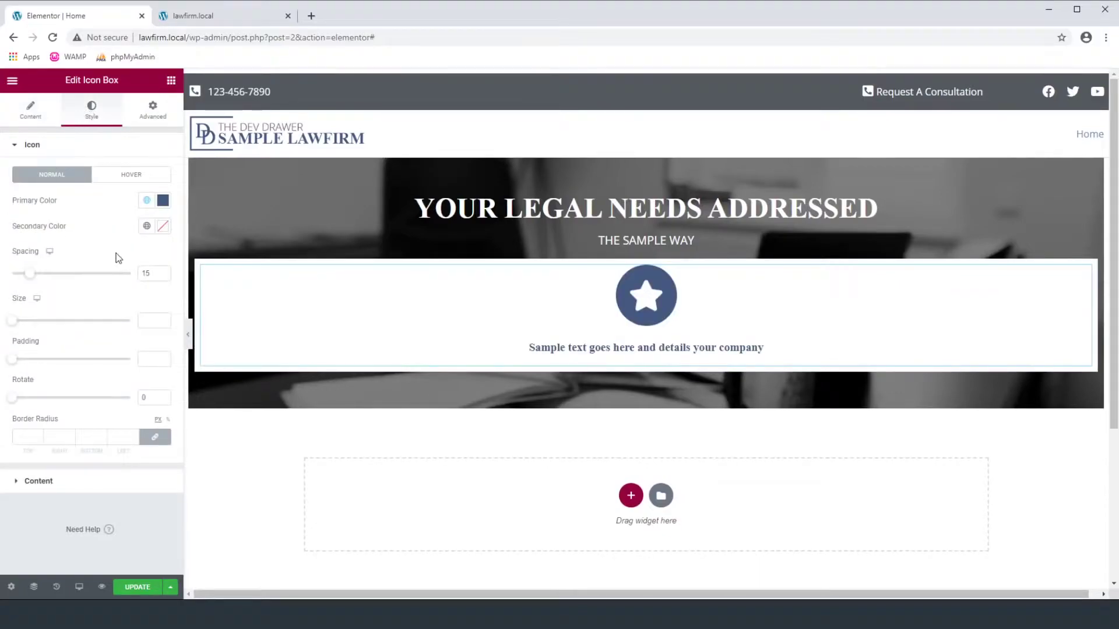
pyautogui.click(15, 327)
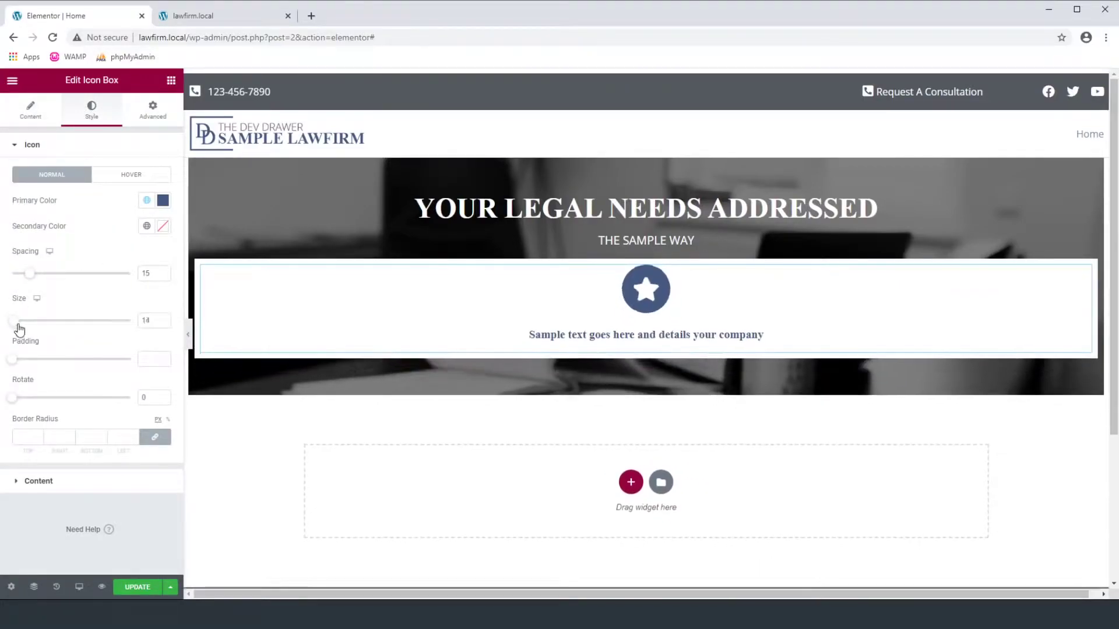
pyautogui.moveTo(13, 326); pyautogui.dragTo(27, 330)
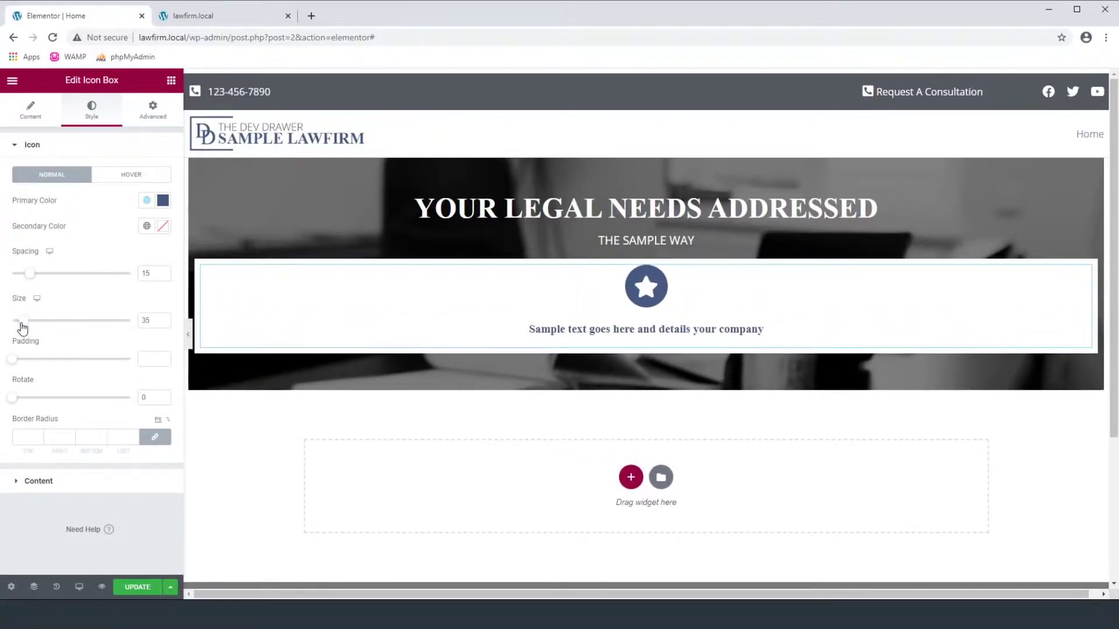
# - Set the icon box's title color to the global Text color
pyautogui.click(56, 484)
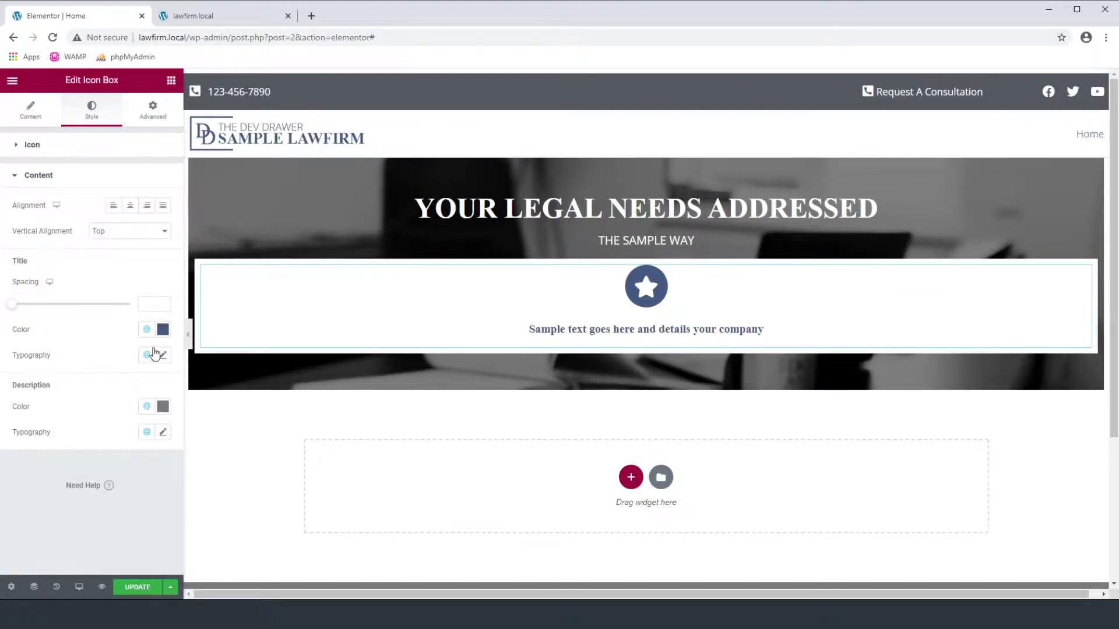
pyautogui.click(147, 331)
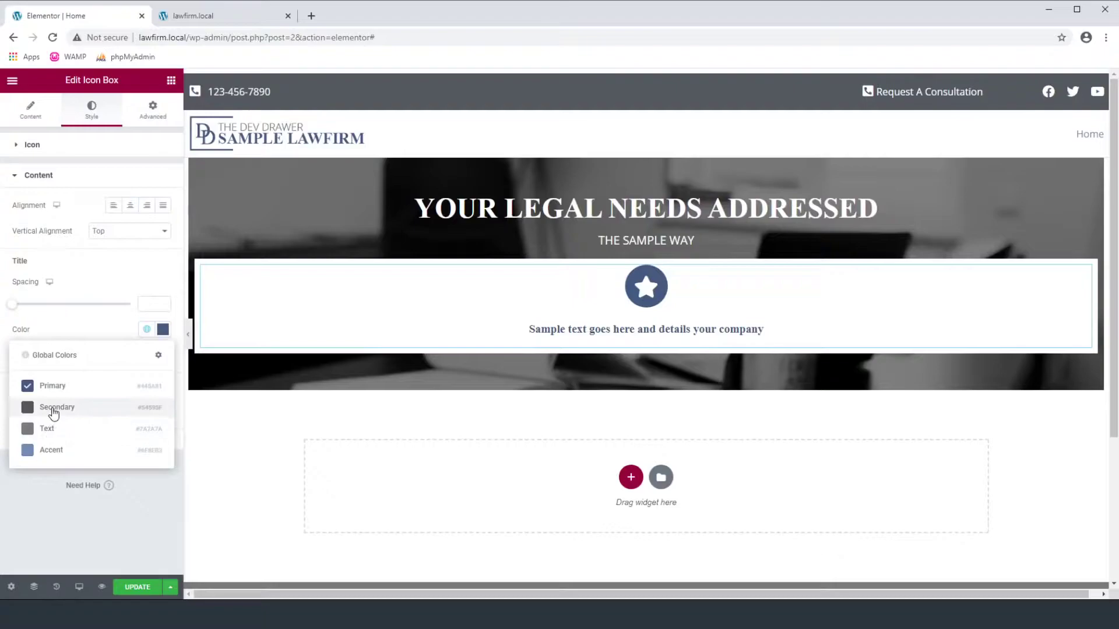
pyautogui.click(55, 430)
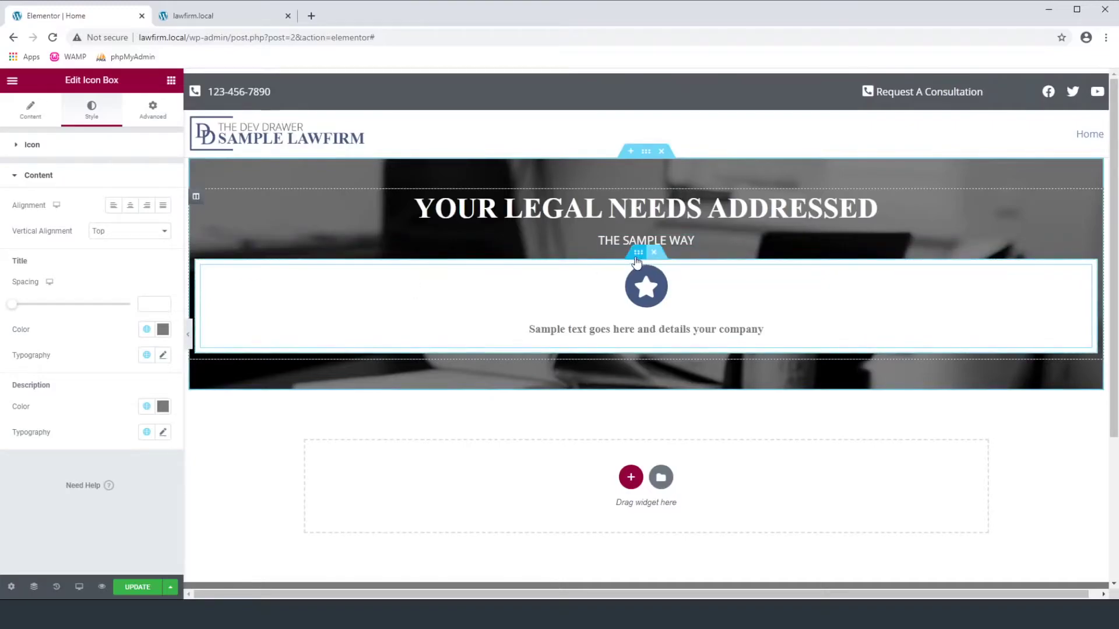
# - Duplicate the inner section's icon box column twice to make three columns
pyautogui.rightClick(209, 266)
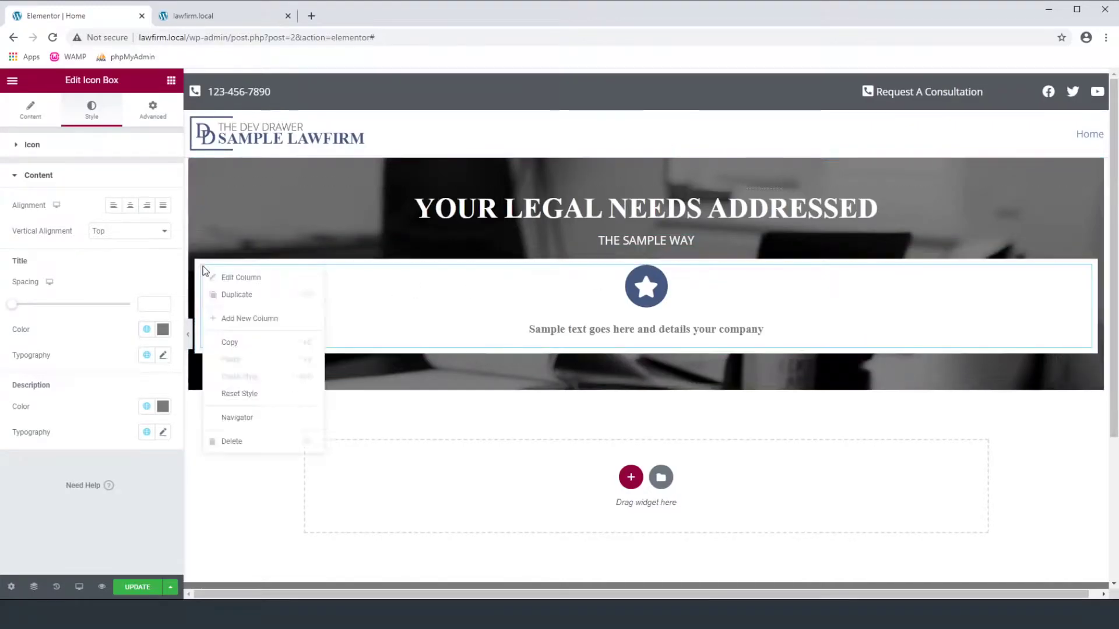
pyautogui.click(212, 293)
pyautogui.rightClick(208, 269)
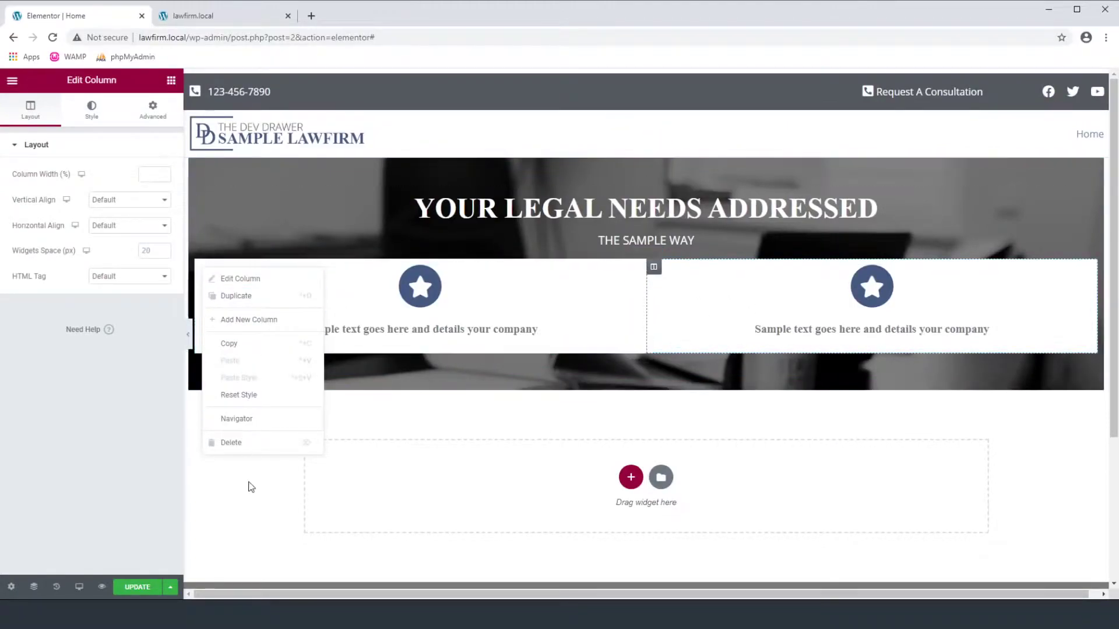
pyautogui.click(229, 295)
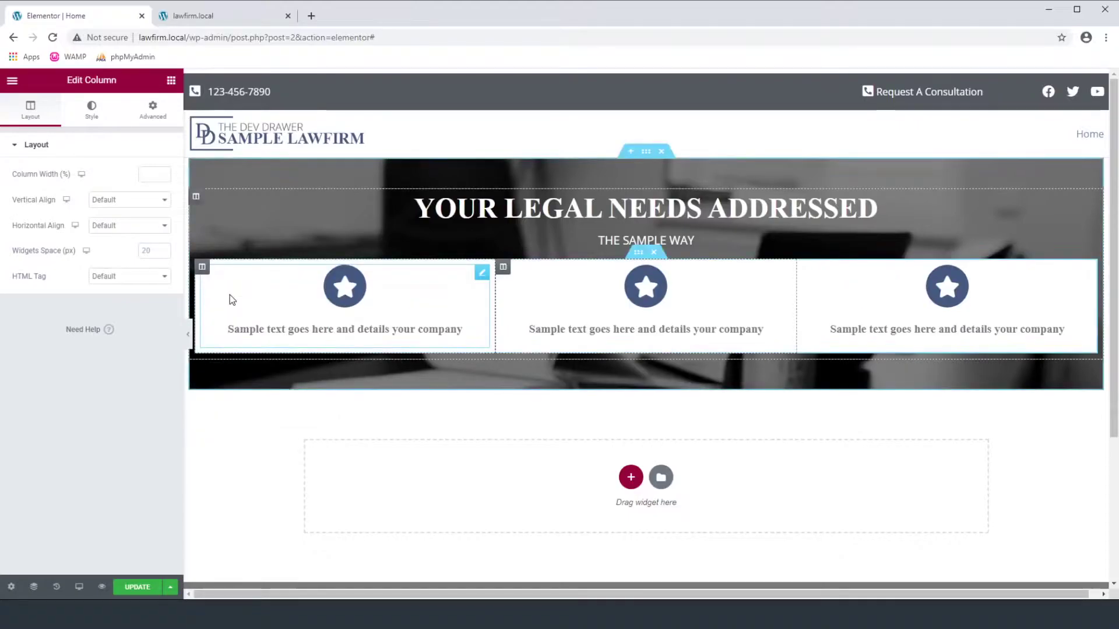
# - Open the icon library for the third column's icon box
pyautogui.moveTo(948, 285); pyautogui.dragTo(953, 283)
pyautogui.click(953, 282)
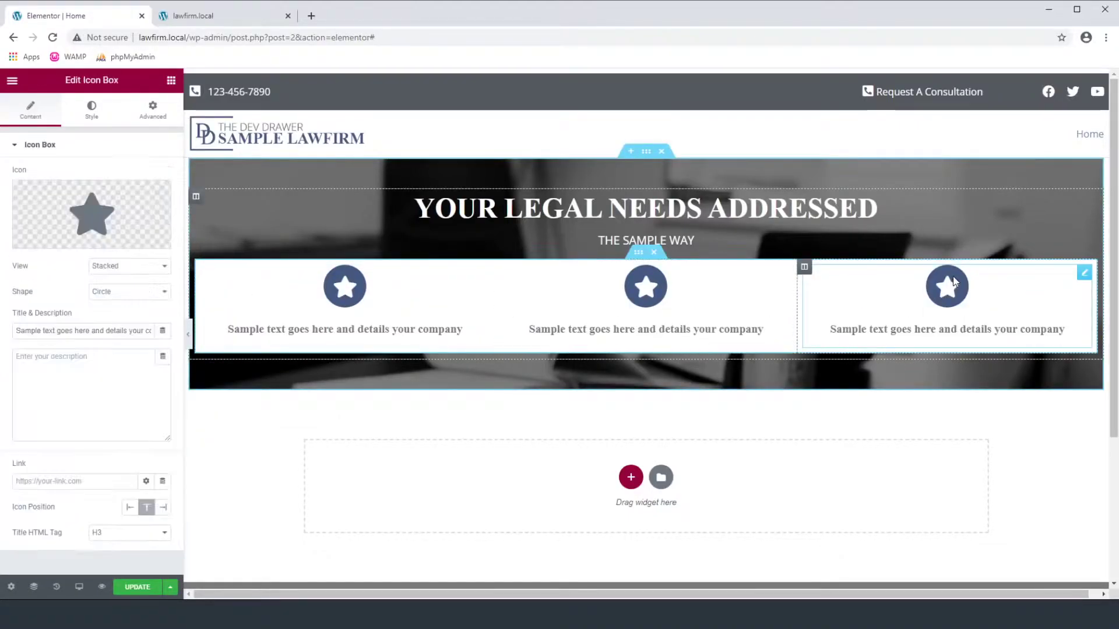
pyautogui.click(58, 230)
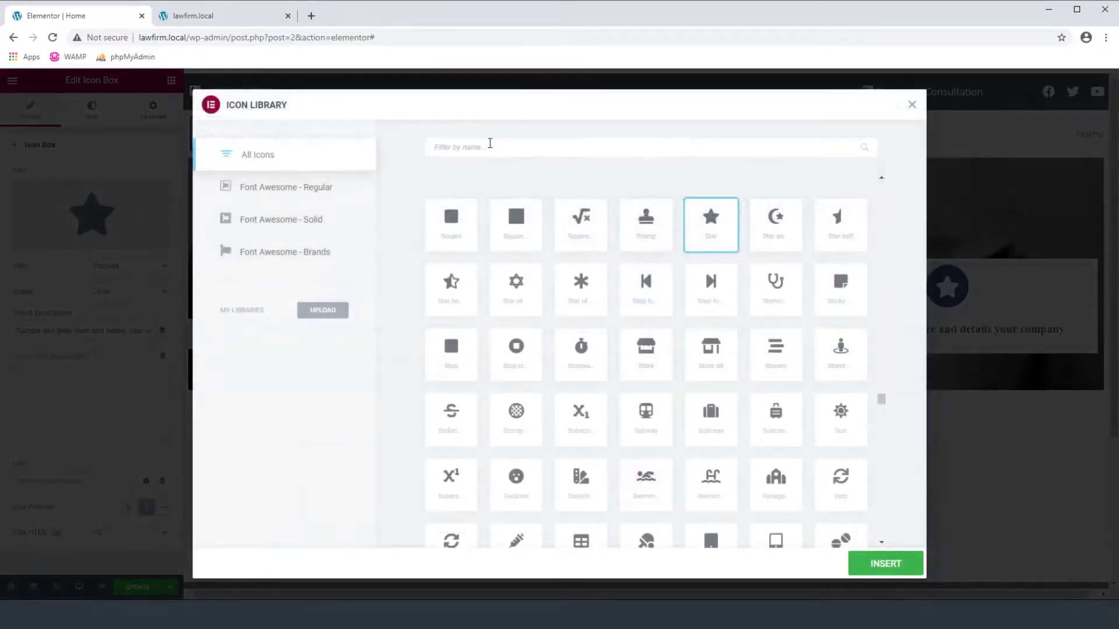
pyautogui.write('person')
pyautogui.press('BackSpace')
pyautogui.press('BackSpace')
pyautogui.press('BackSpace')
pyautogui.press('BackSpace')
pyautogui.press('BackSpace')
pyautogui.press('BackSpace')
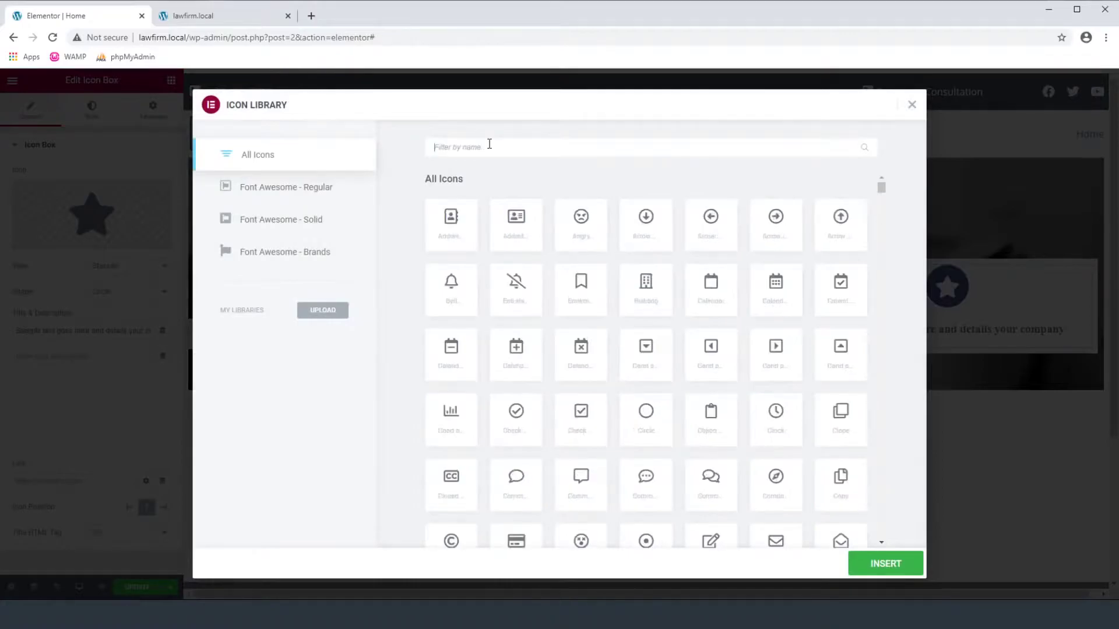
# - Filter the icon library by "user" and insert the solid user icon into the third column's icon box
pyautogui.write('user')
pyautogui.click(599, 229)
pyautogui.click(896, 564)
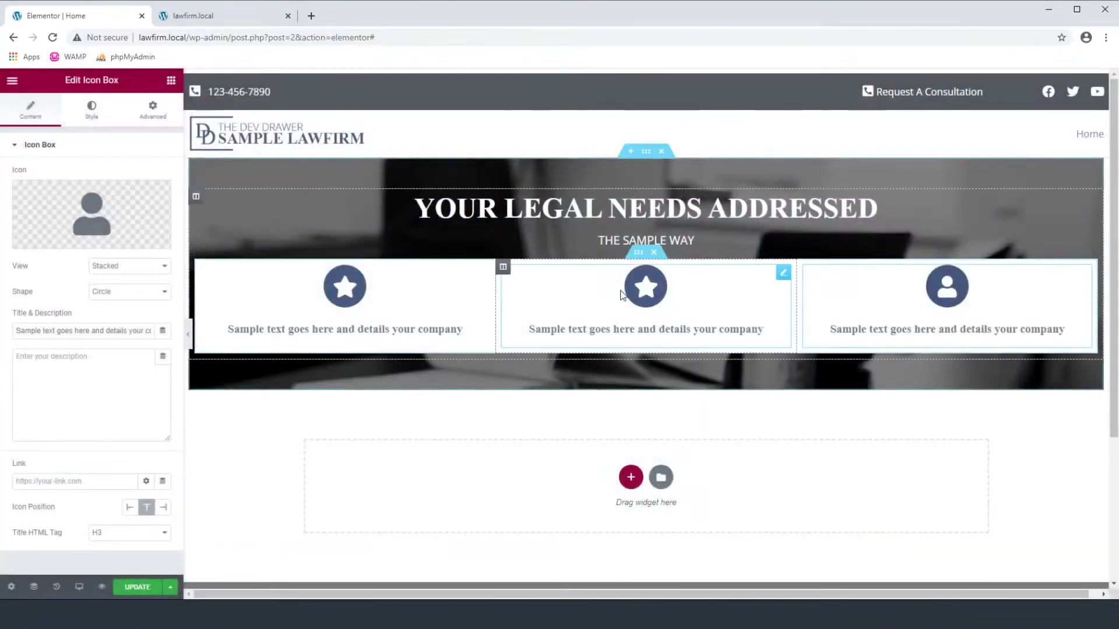
# - Replace the middle column's star icon with the Trophy icon, filtering the icon library by "trophy"
pyautogui.click(643, 296)
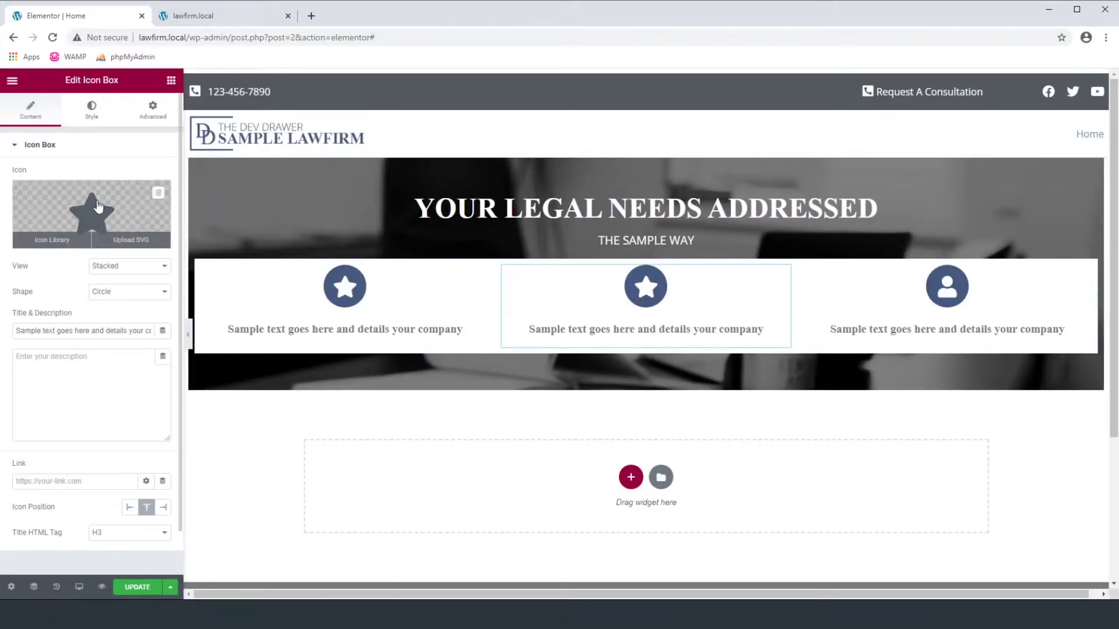
pyautogui.click(117, 205)
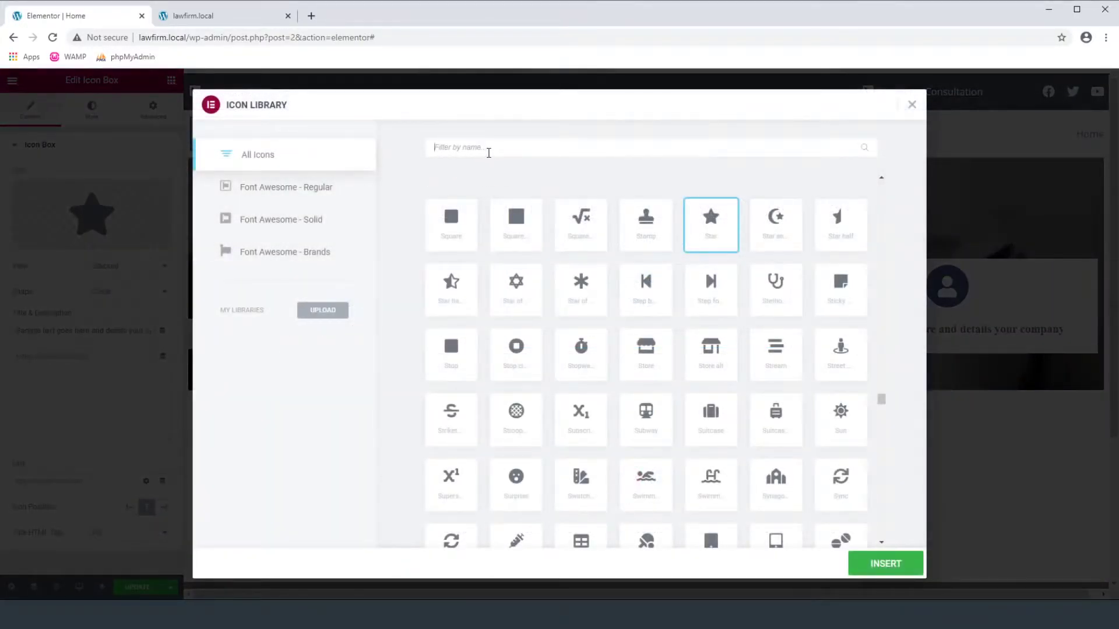
pyautogui.write('trophy')
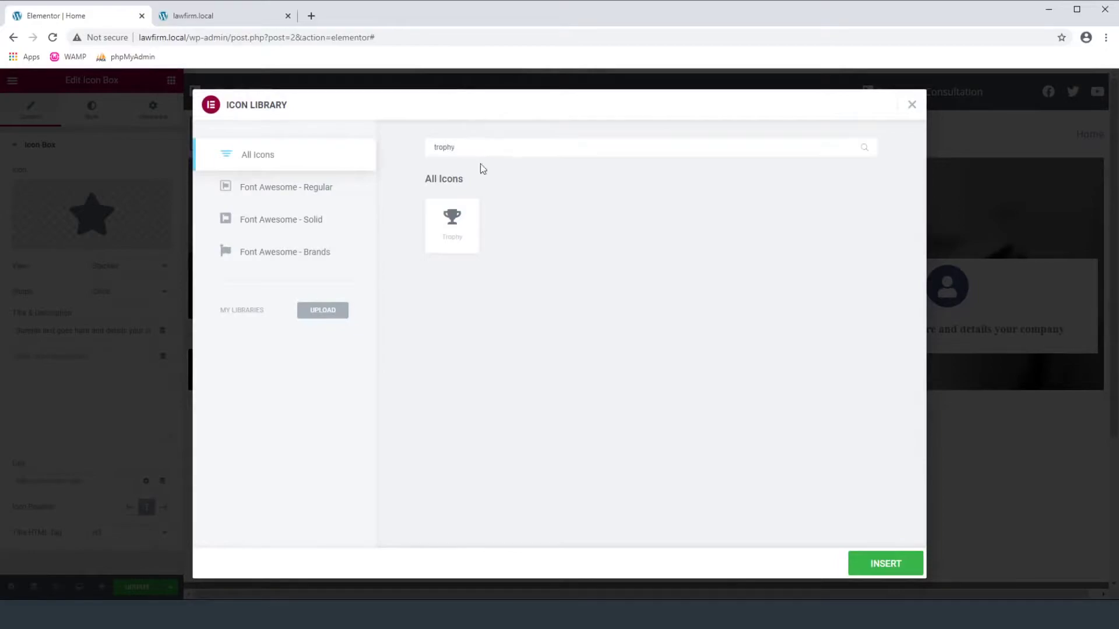
pyautogui.click(449, 251)
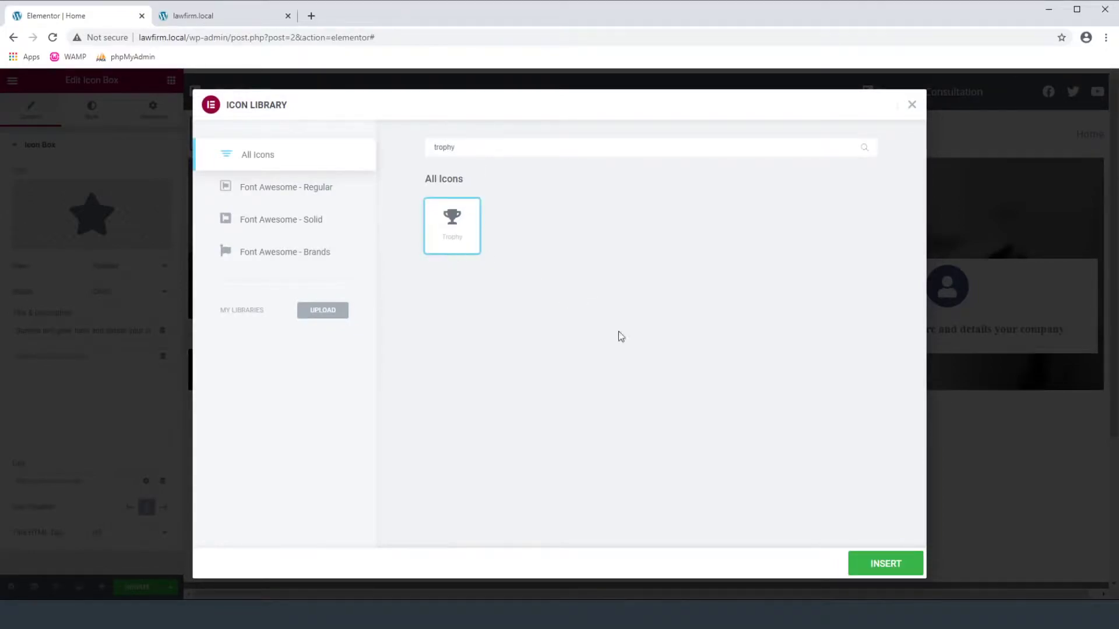
pyautogui.click(882, 564)
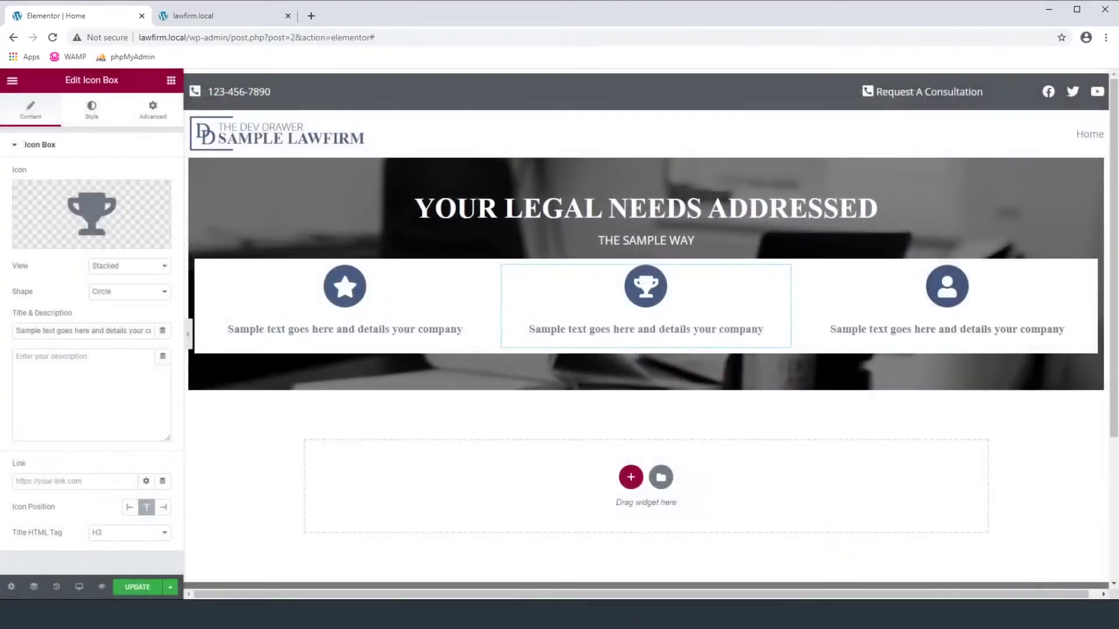
# - Replace the first column's star icon with the Users icon, filtering the icon library by "users"
pyautogui.click(344, 286)
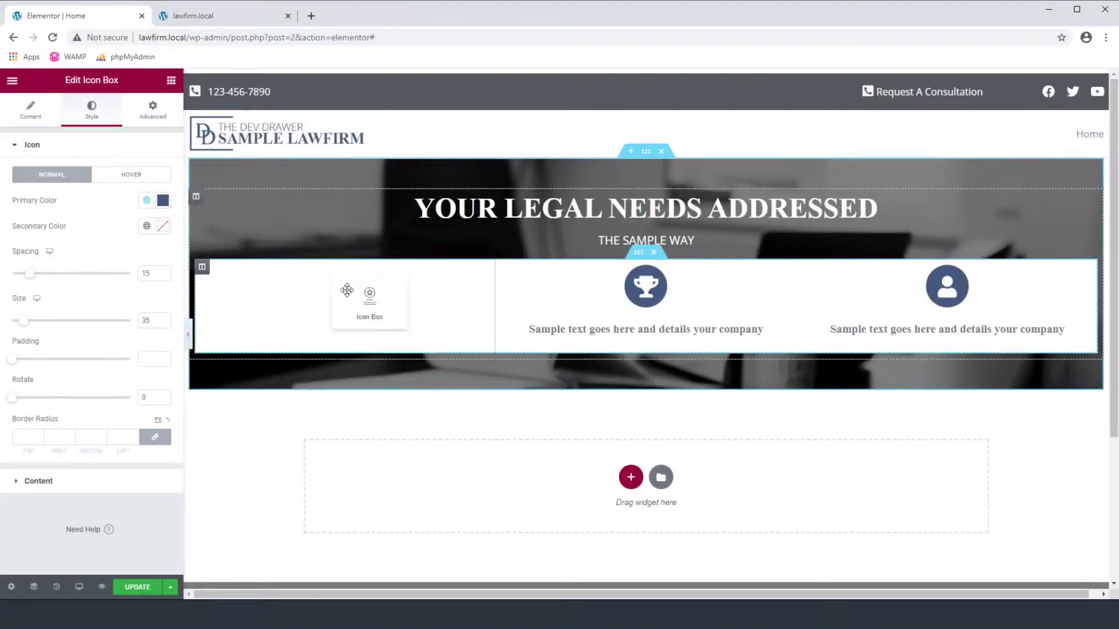
pyautogui.click(31, 112)
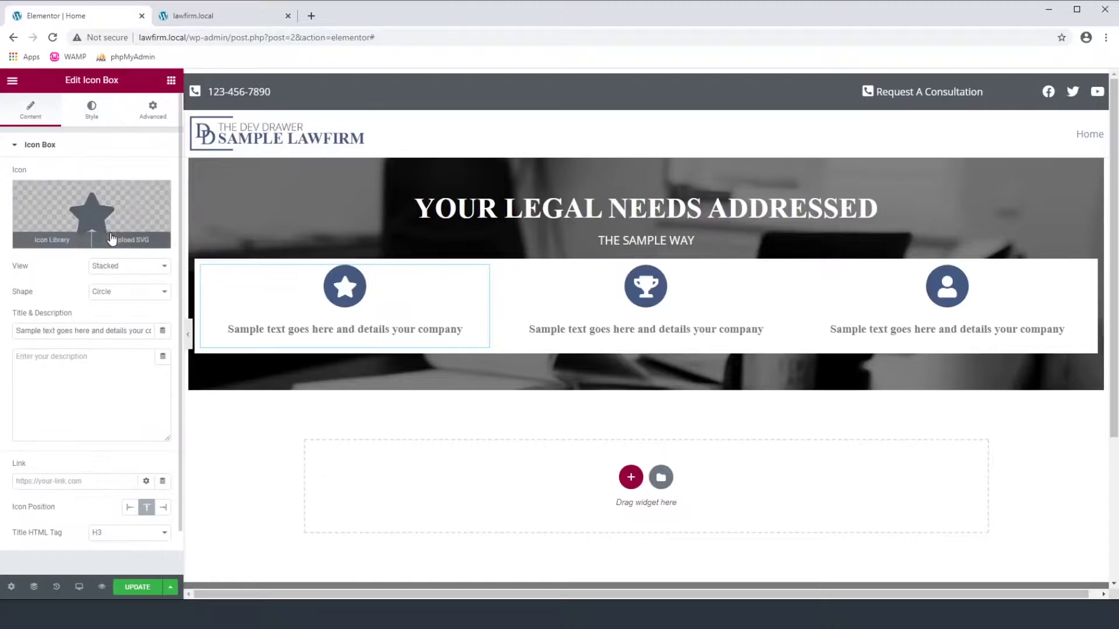
pyautogui.click(111, 233)
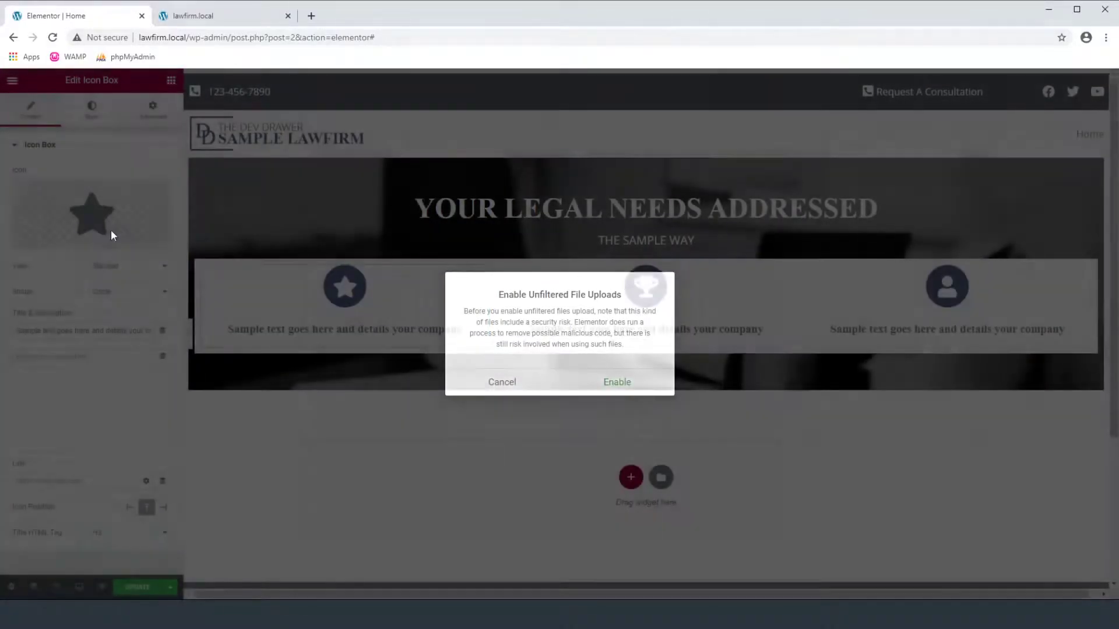
pyautogui.click(113, 235)
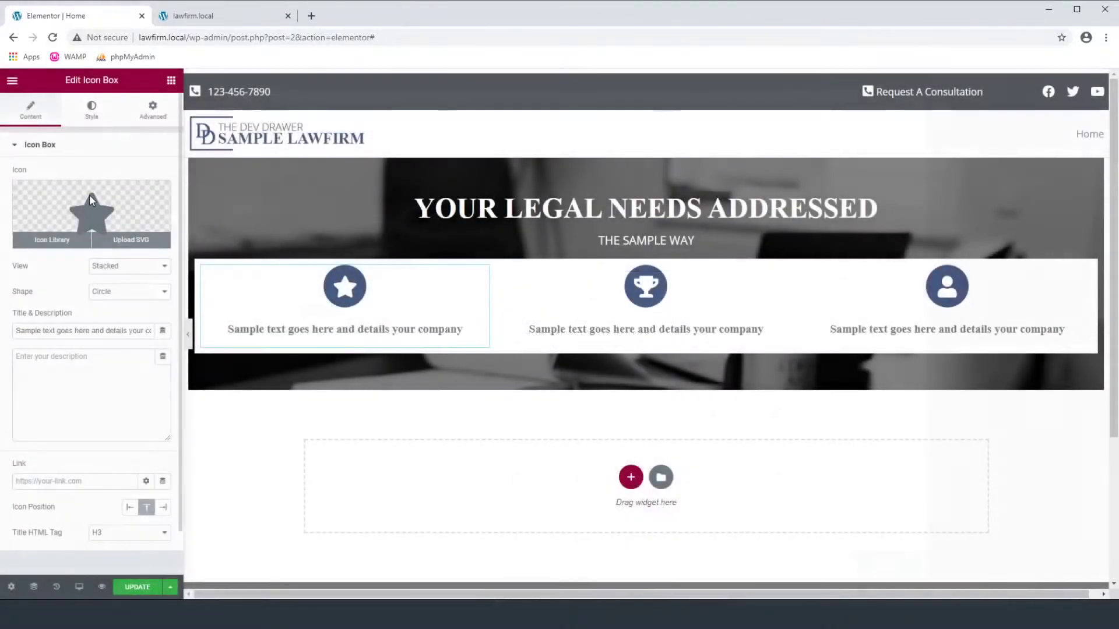
pyautogui.click(50, 238)
pyautogui.write('users')
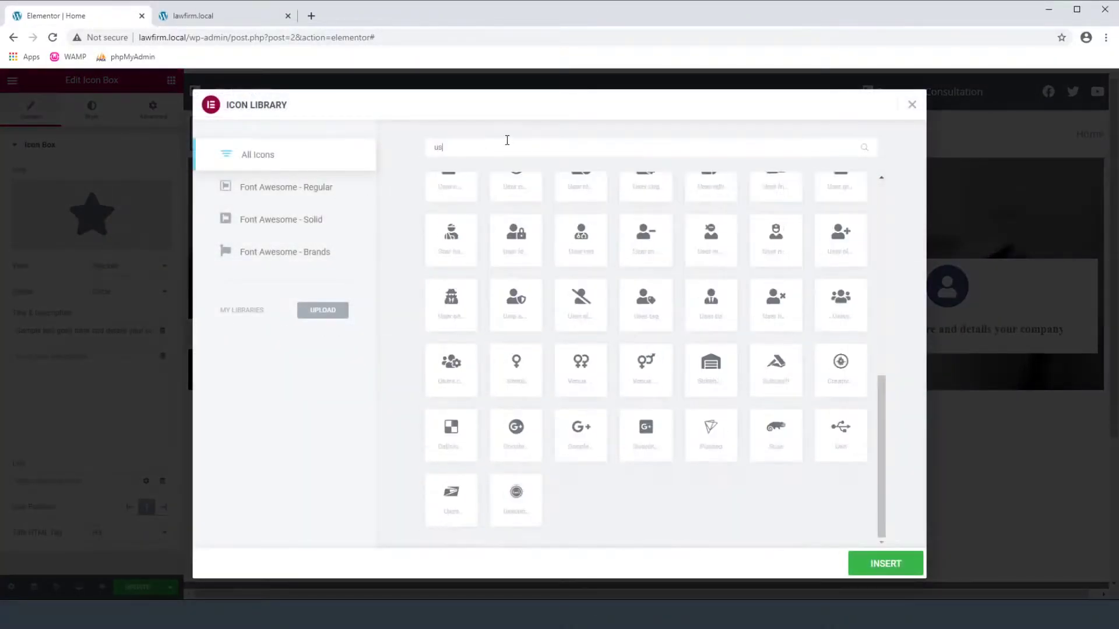
pyautogui.click(441, 238)
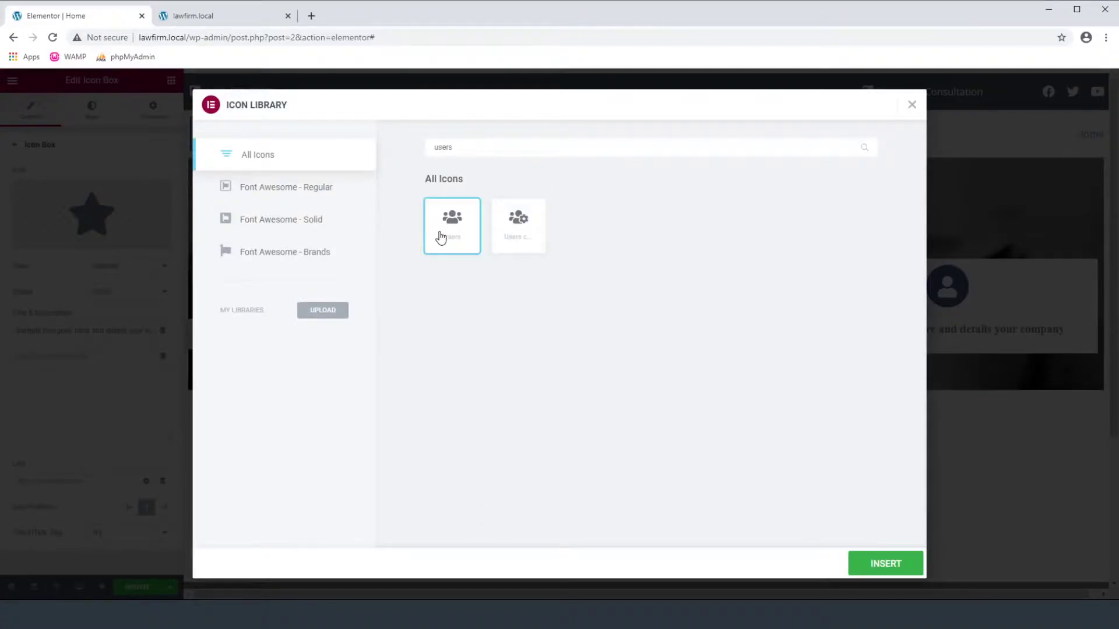
pyautogui.click(865, 574)
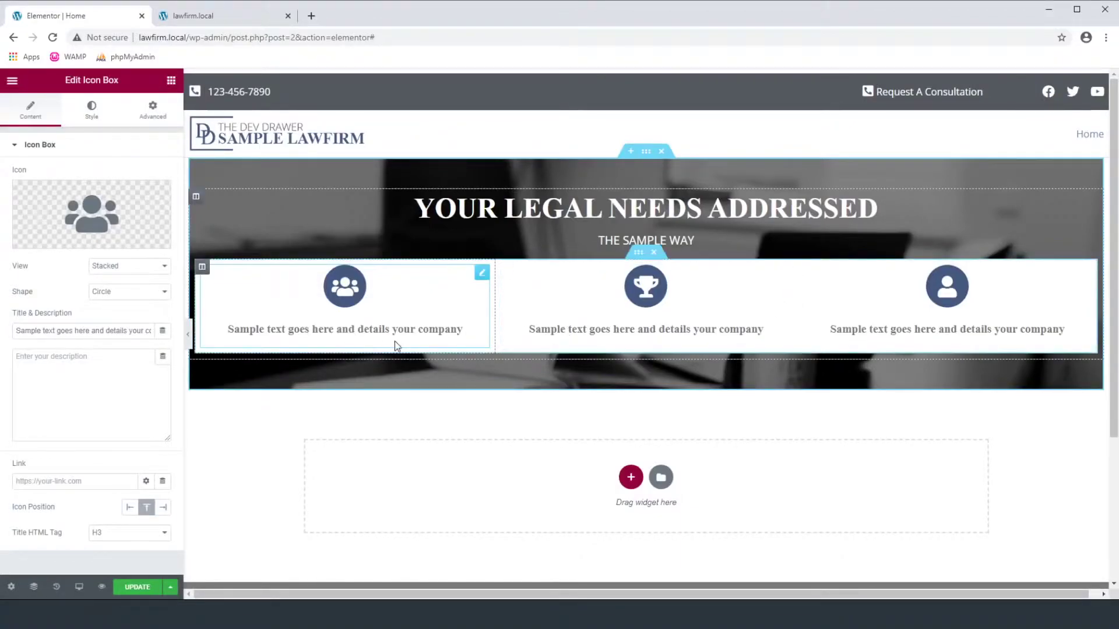
# - Set the margin of the inner section's first column to 10 px on all sides
pyautogui.click(202, 268)
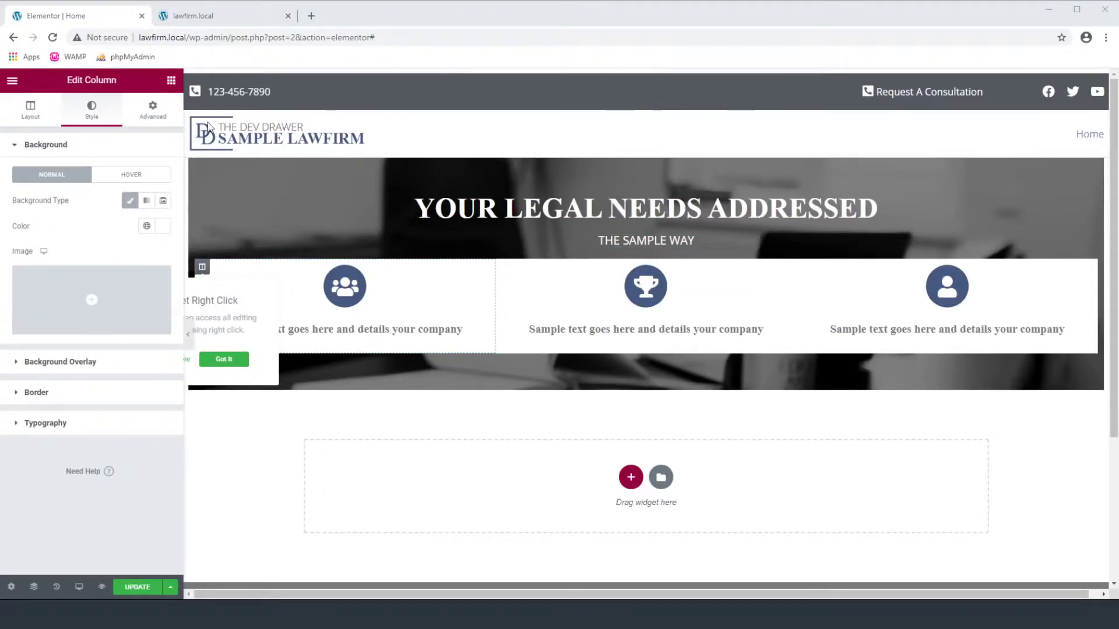
pyautogui.click(152, 112)
pyautogui.click(22, 197)
pyautogui.write('10')
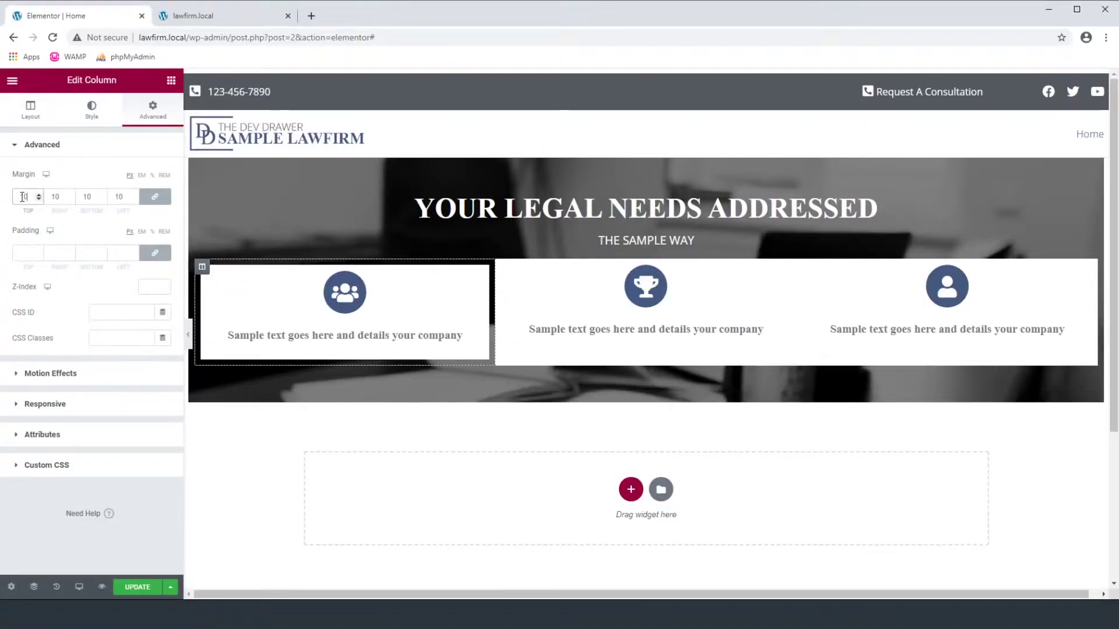
# - Set the margin of the middle column, with the trophy icon box, to 10 px on all sides
pyautogui.click(503, 267)
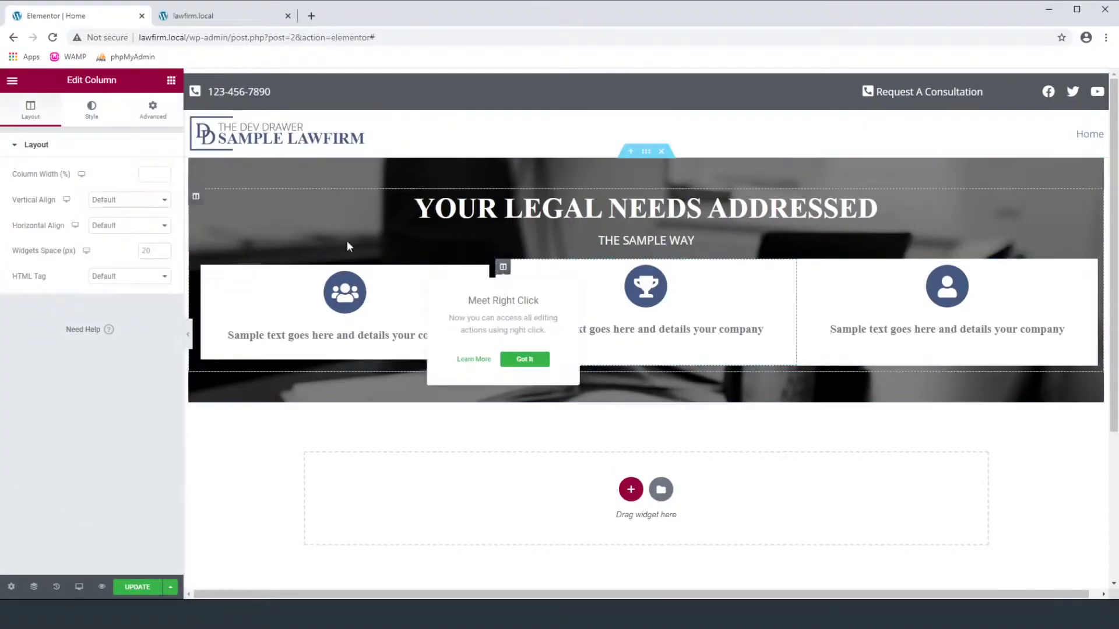
pyautogui.click(153, 111)
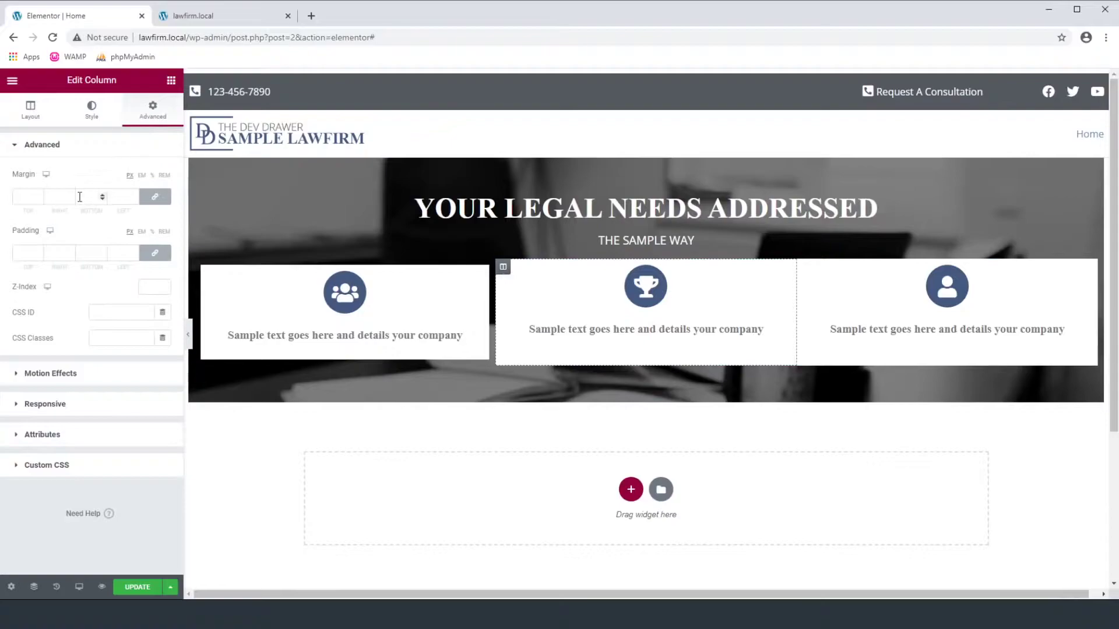
pyautogui.click(25, 197)
pyautogui.write('10')
# - Set the third column's margin to 10 px on all sides and update the page
pyautogui.click(824, 320)
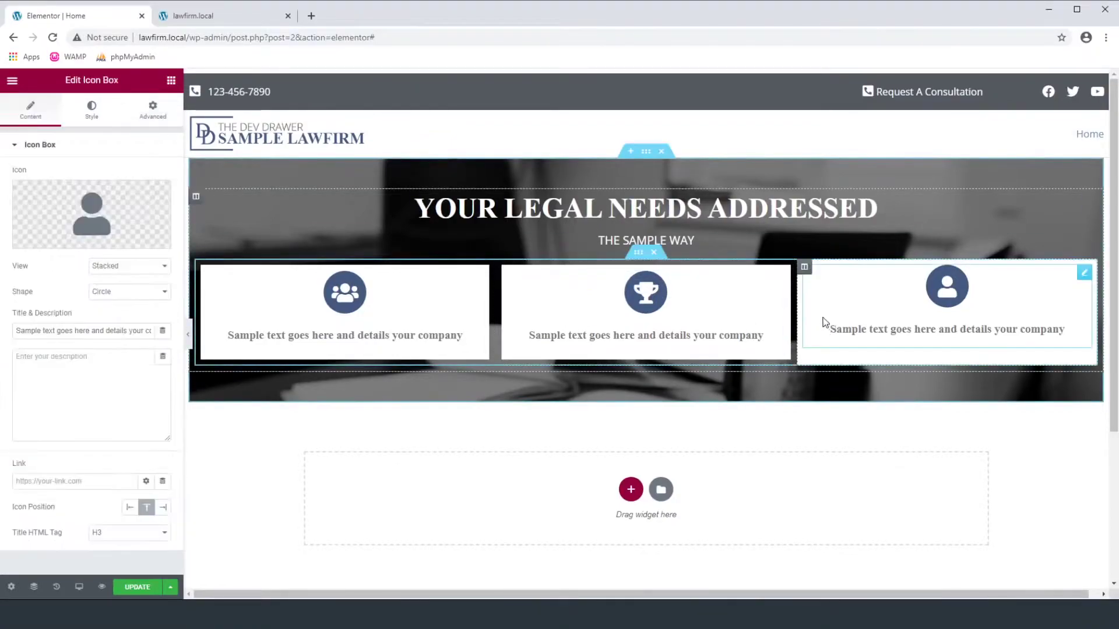
pyautogui.click(804, 267)
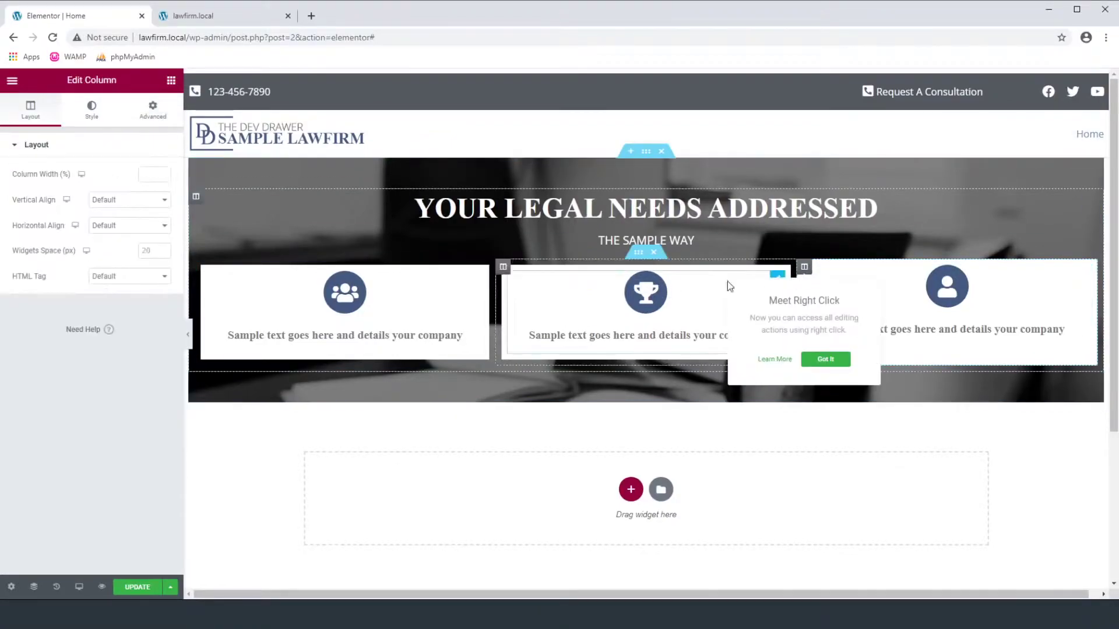
pyautogui.click(152, 109)
pyautogui.click(26, 197)
pyautogui.write('10')
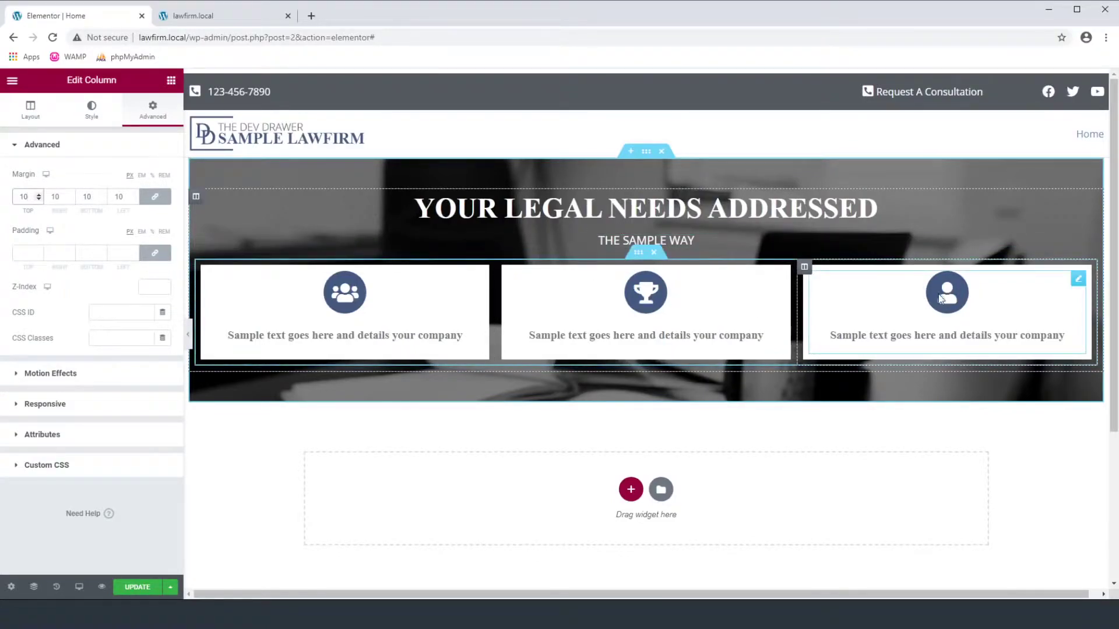
pyautogui.click(136, 586)
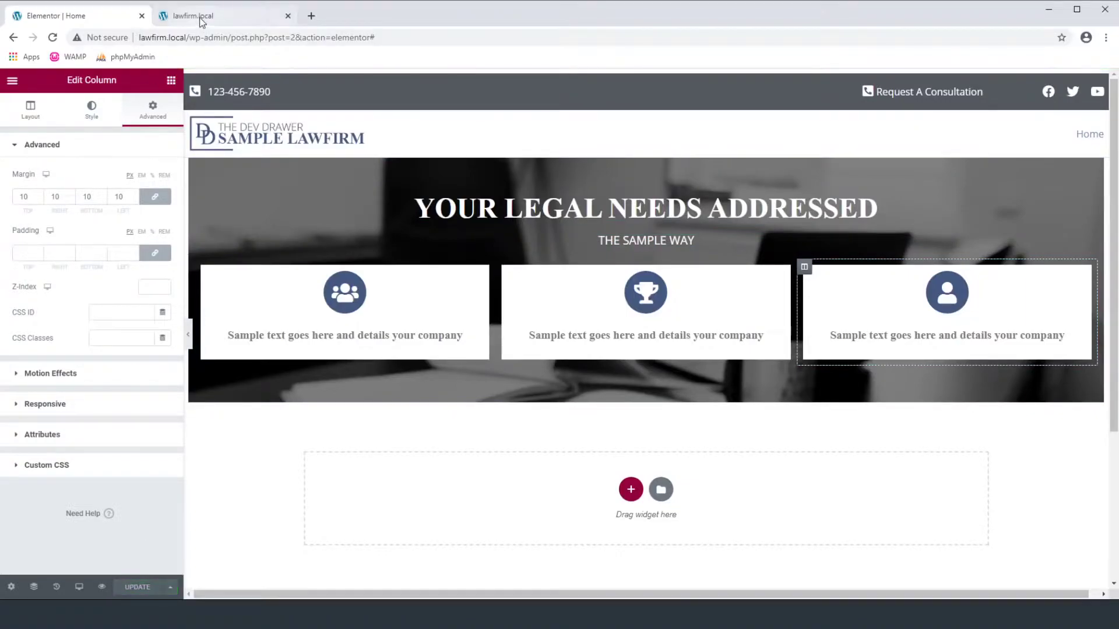
# - Check the published home page and open the Layout settings in Site Settings
pyautogui.click(202, 18)
pyautogui.click(57, 16)
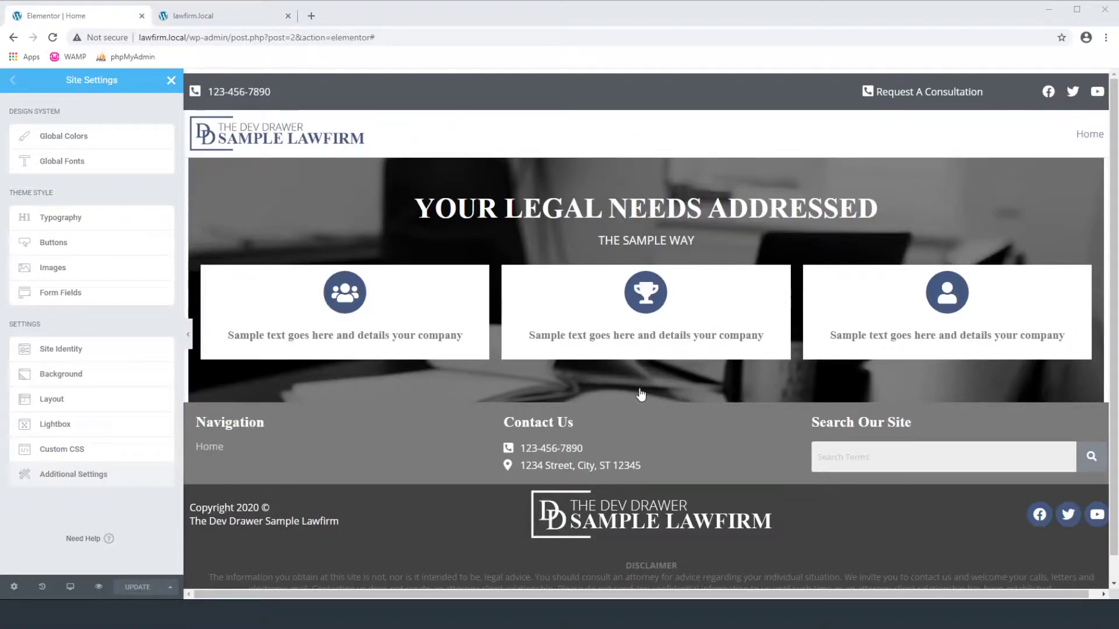
pyautogui.click(53, 399)
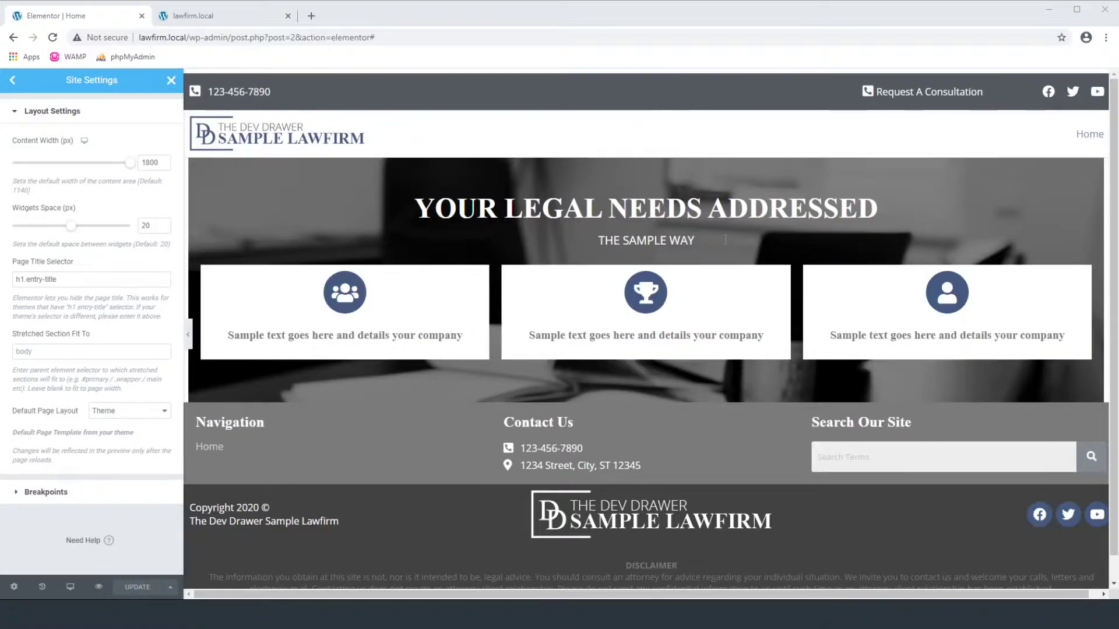
# - Inspect the published home page's markup from the hero section up to the body element to trace the gap around the page
pyautogui.click(199, 17)
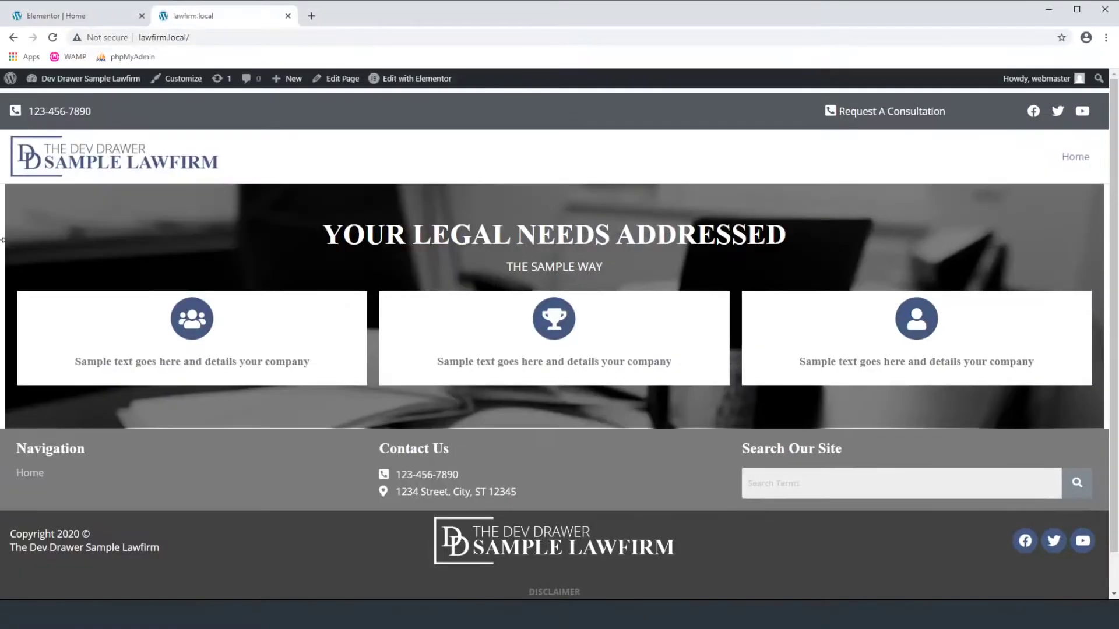
pyautogui.click(54, 376)
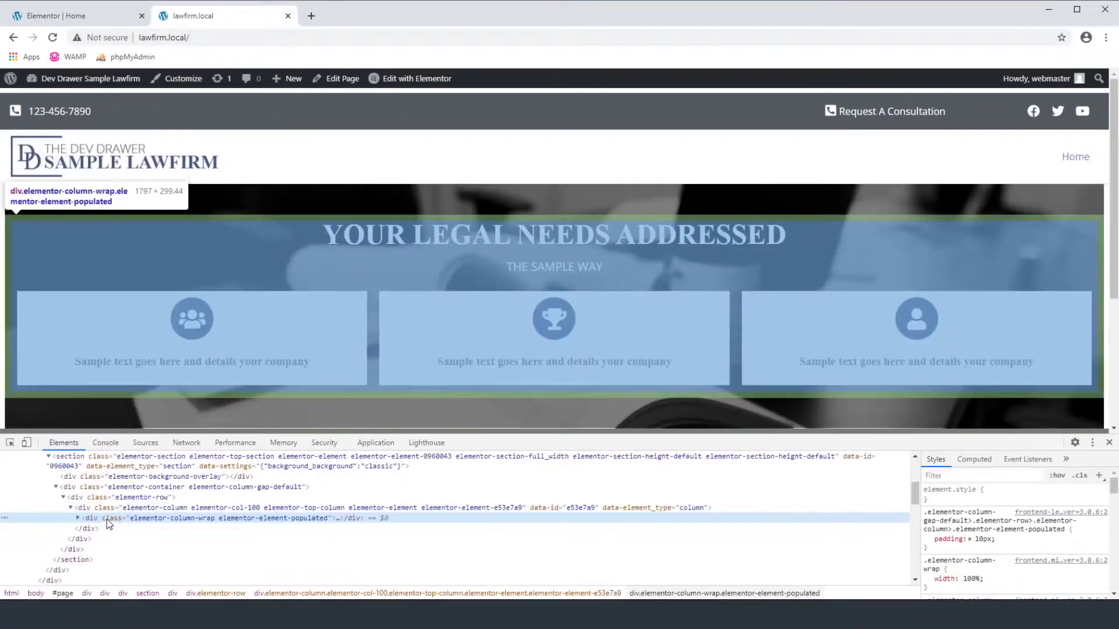
pyautogui.scroll(3, 99, 513)
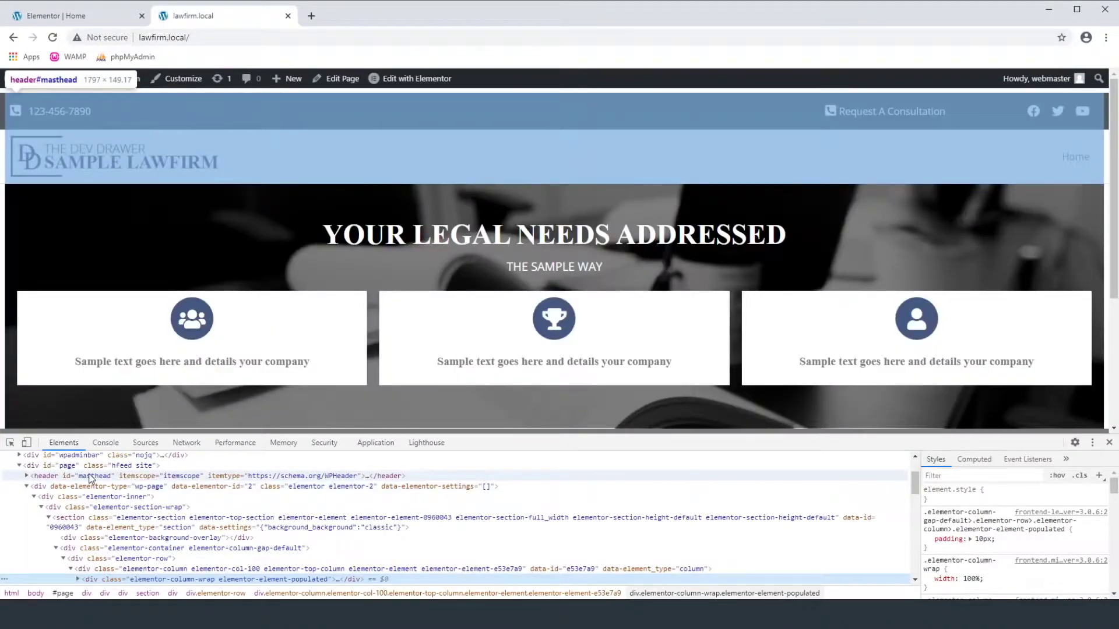
pyautogui.scroll(3, 90, 478)
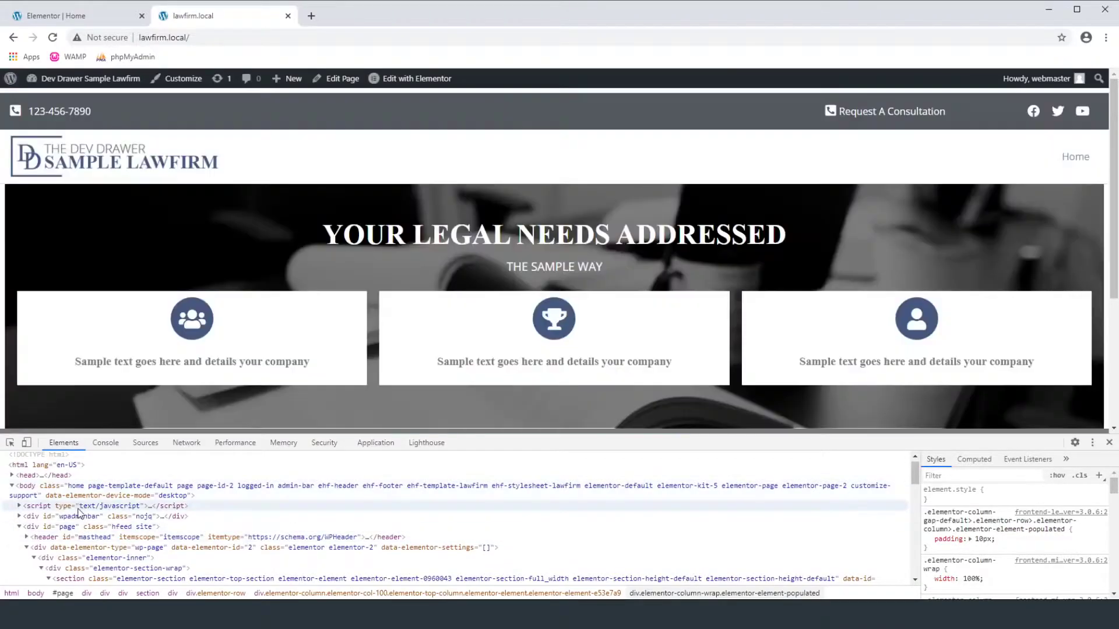
pyautogui.click(80, 500)
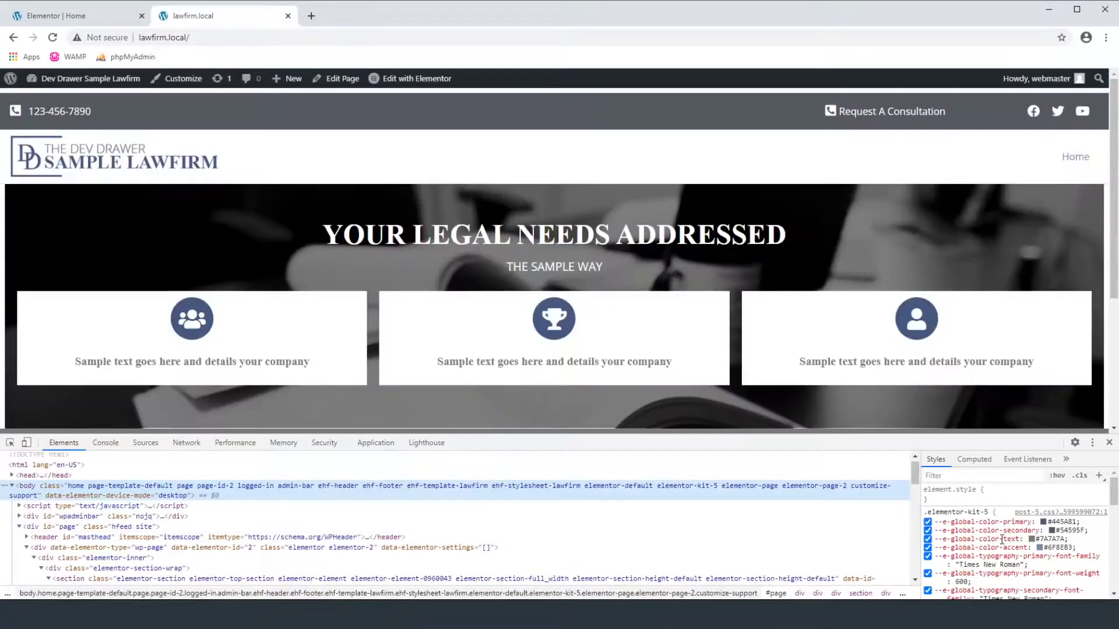
# - Test padding 0 and margin 0 as inline styles on the body element and check the page down to its footer
pyautogui.click(936, 494)
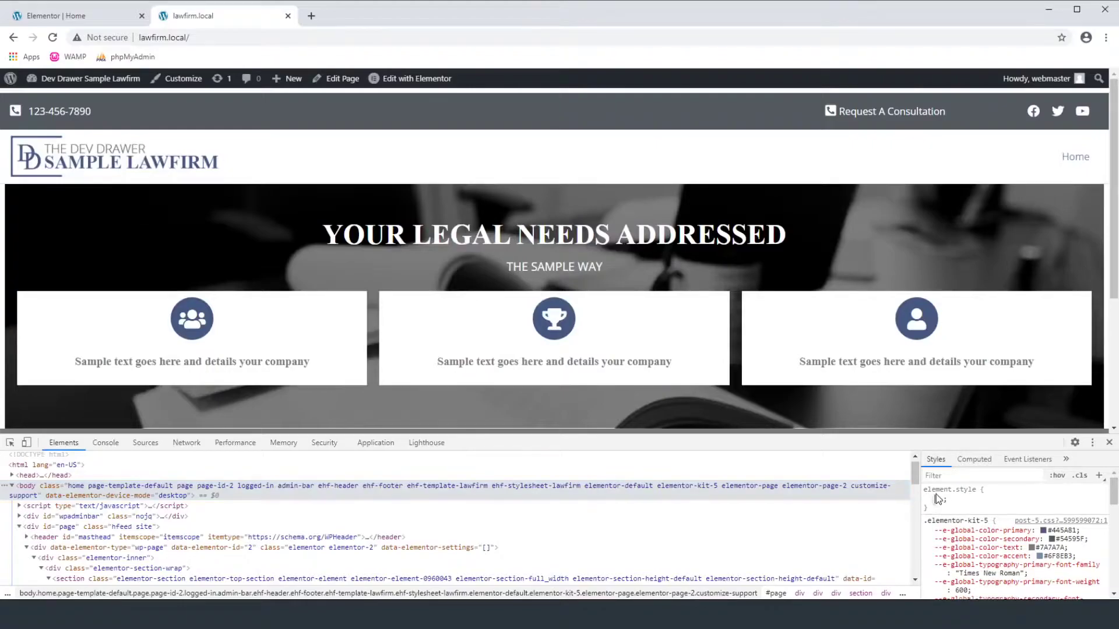
pyautogui.write('padding')
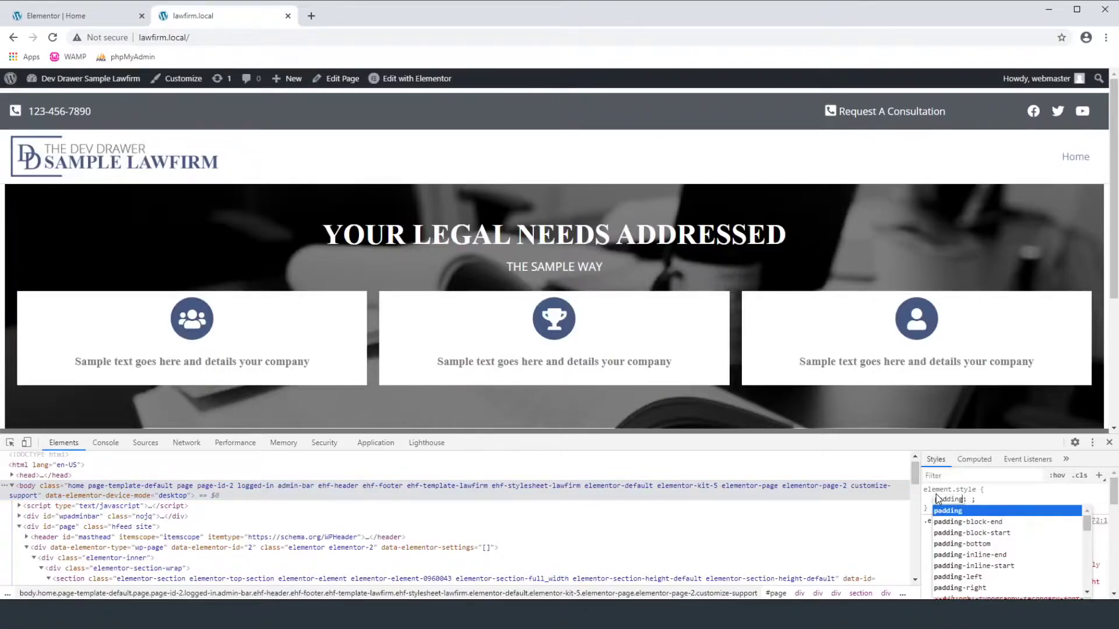
pyautogui.press('Tab')
pyautogui.write('0')
pyautogui.press('Tab')
pyautogui.write('margin')
pyautogui.press('Tab')
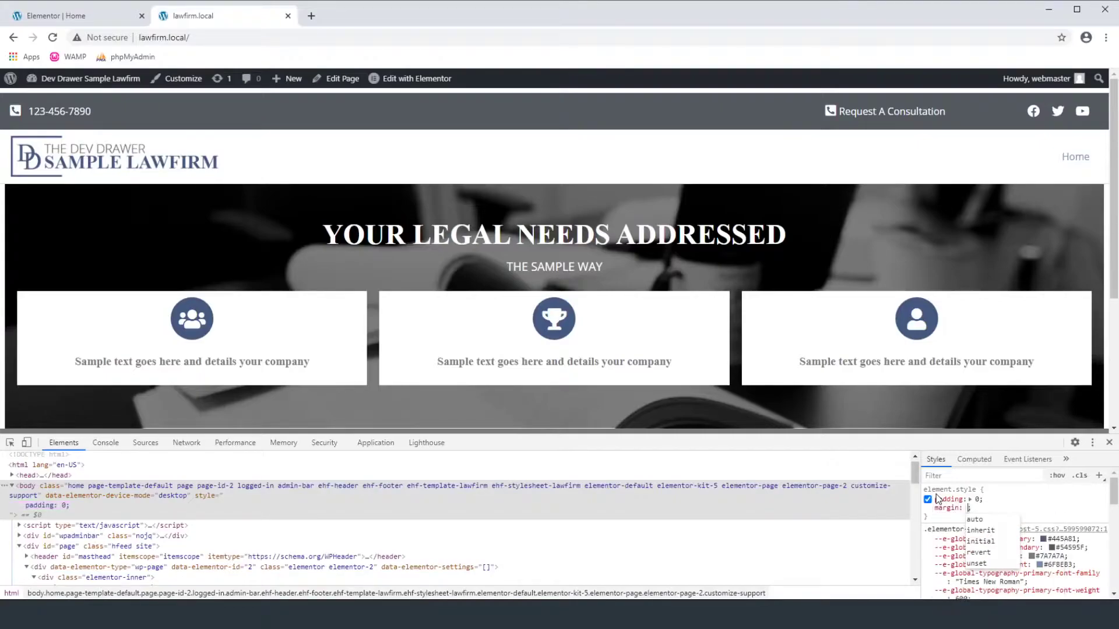
pyautogui.write('0')
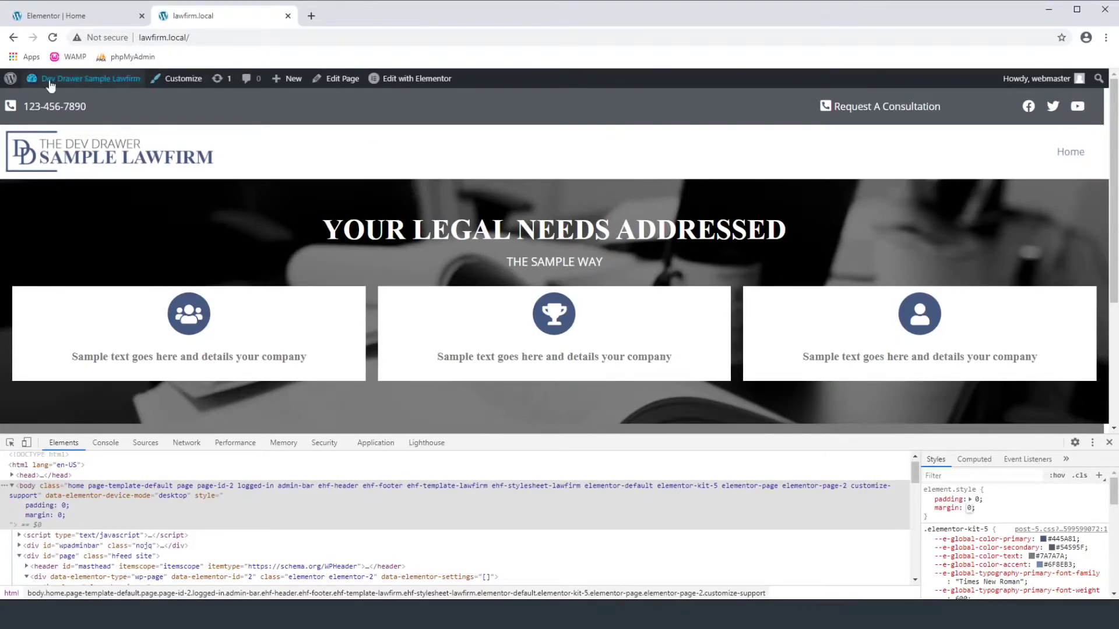
pyautogui.scroll(-3, 41, 300)
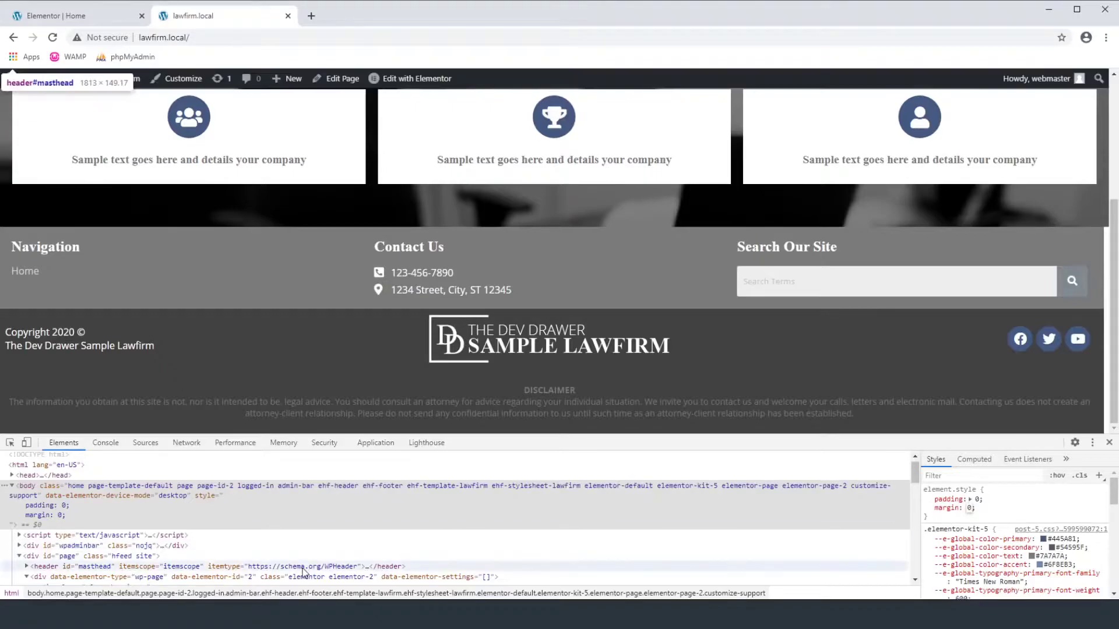
# - Switch to Visual Studio Code, add the rule body { padding:0; margin:0;} below the header comment in style.css, and return to the browser
pyautogui.hotkey('alt', 'Tab')
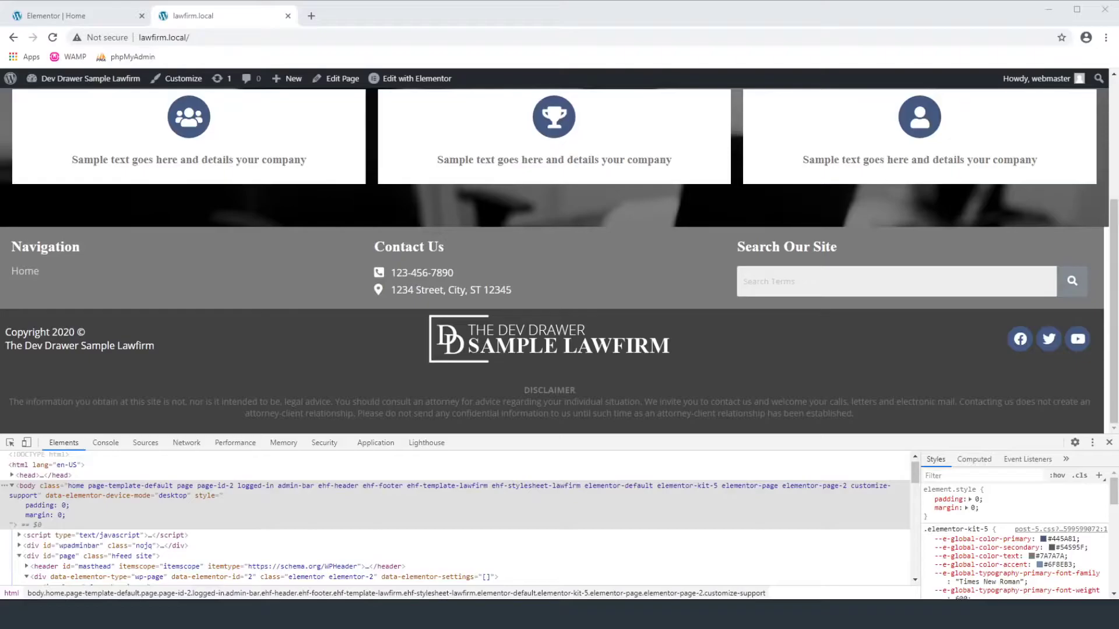
pyautogui.hotkey('alt', 'Tab')
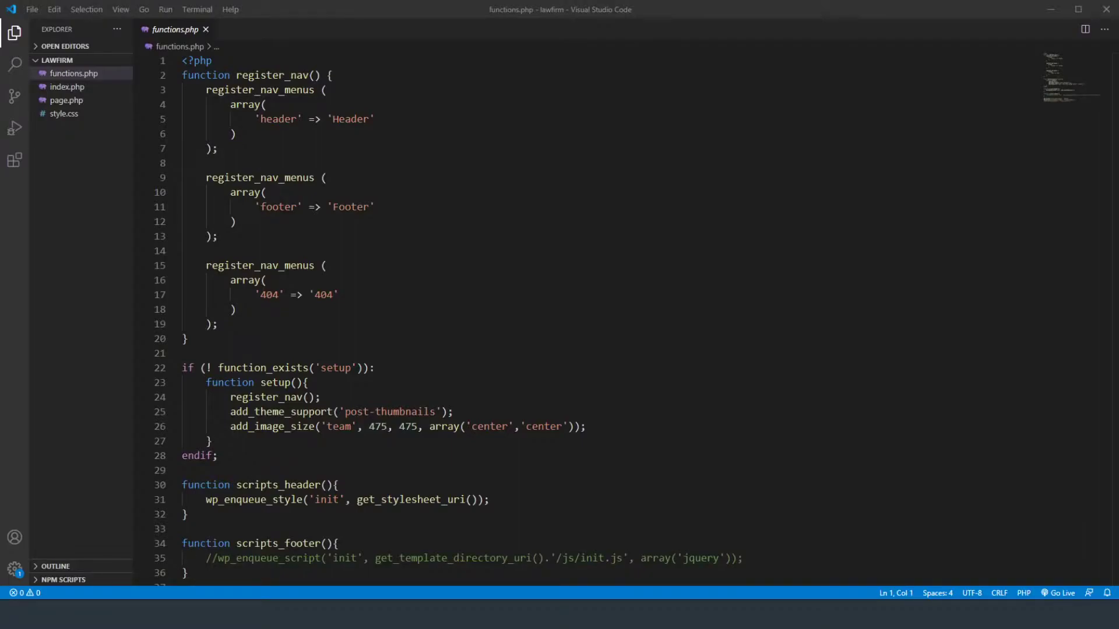
pyautogui.click(60, 114)
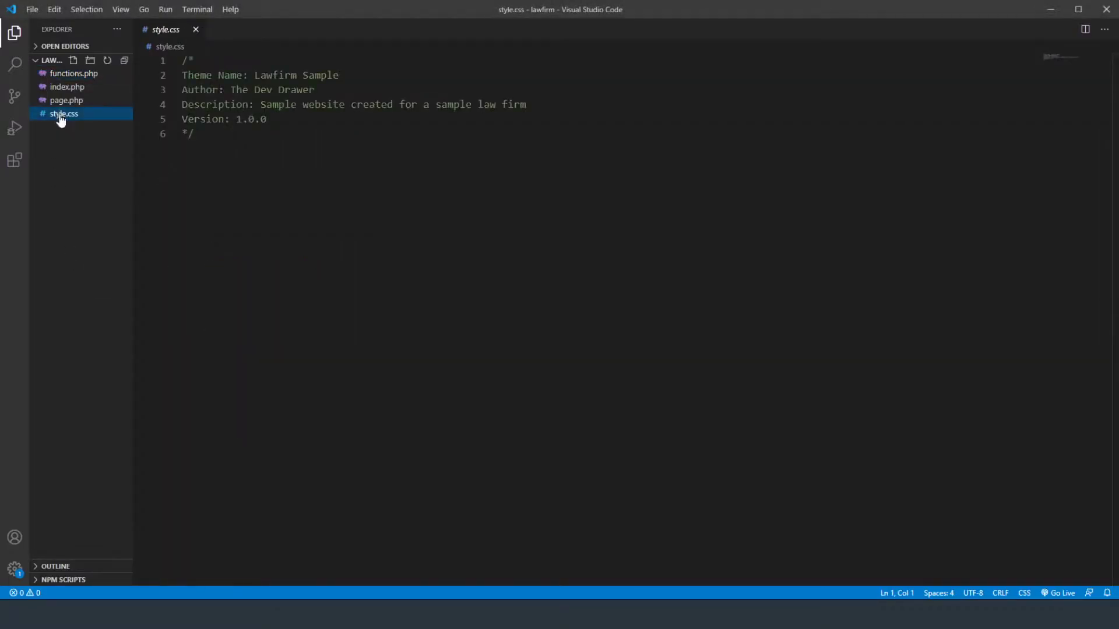
pyautogui.click(219, 150)
pyautogui.press('Return')
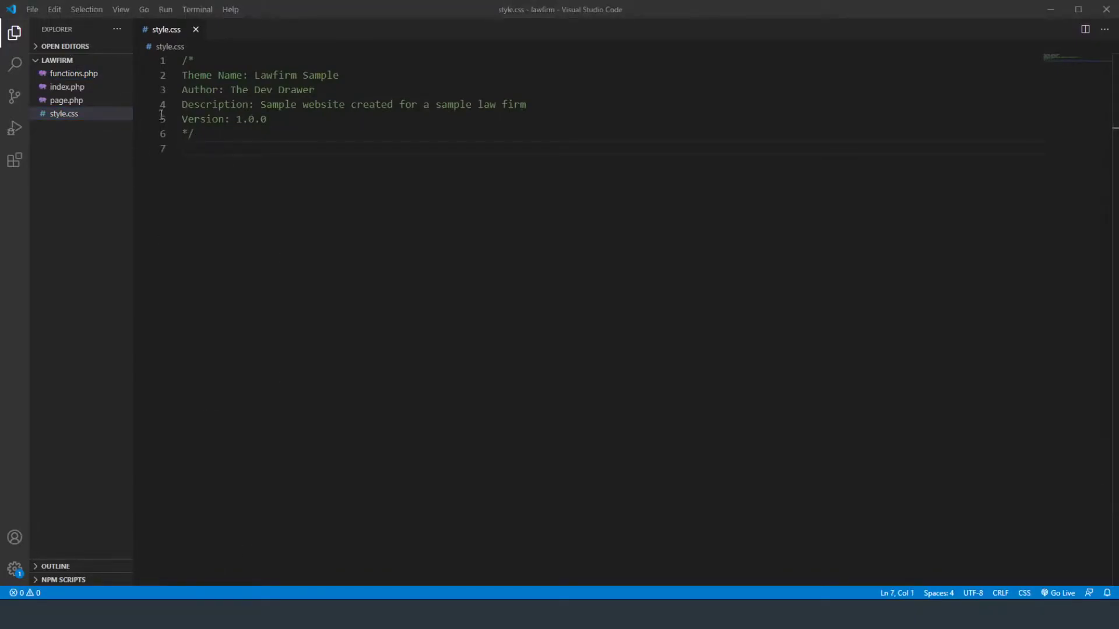
pyautogui.click(294, 170)
pyautogui.write('body')
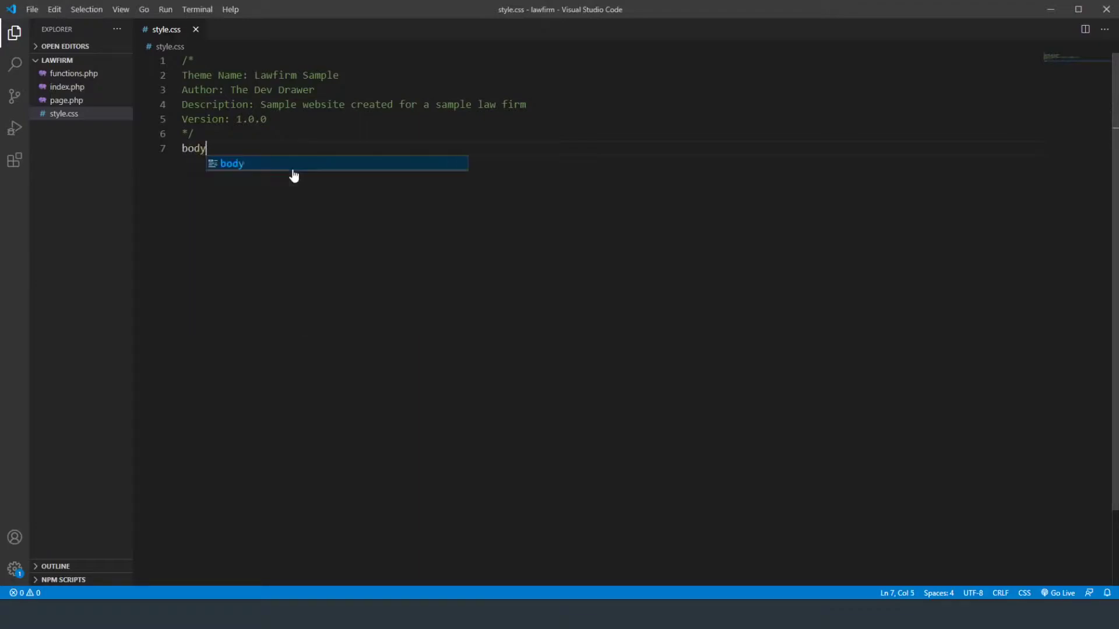
pyautogui.write(' { padding:0; mar')
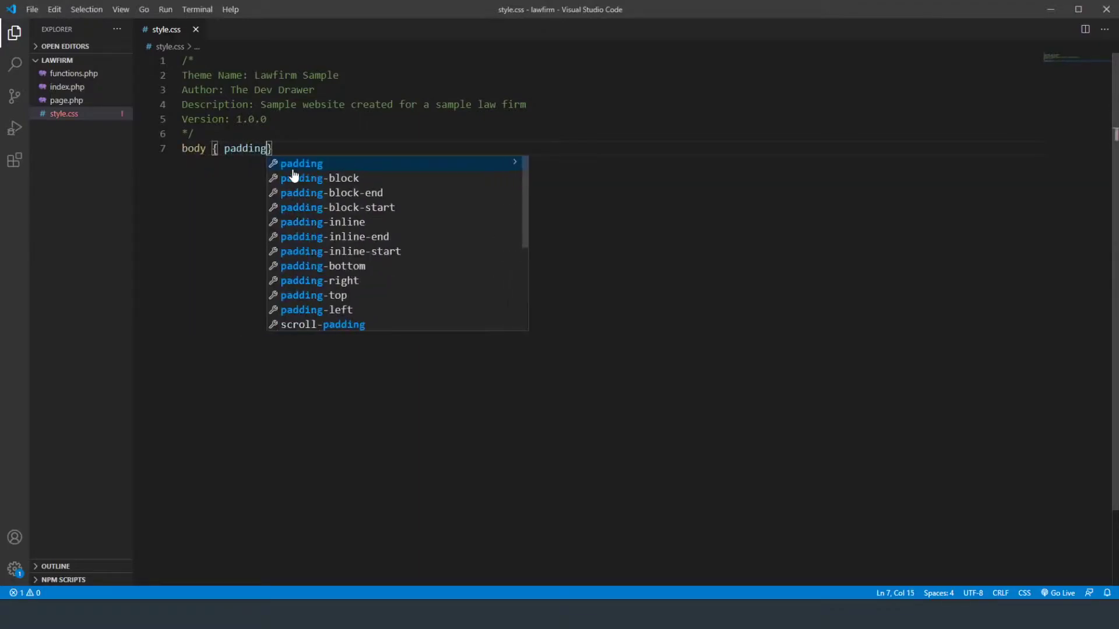
pyautogui.write('gin:0;')
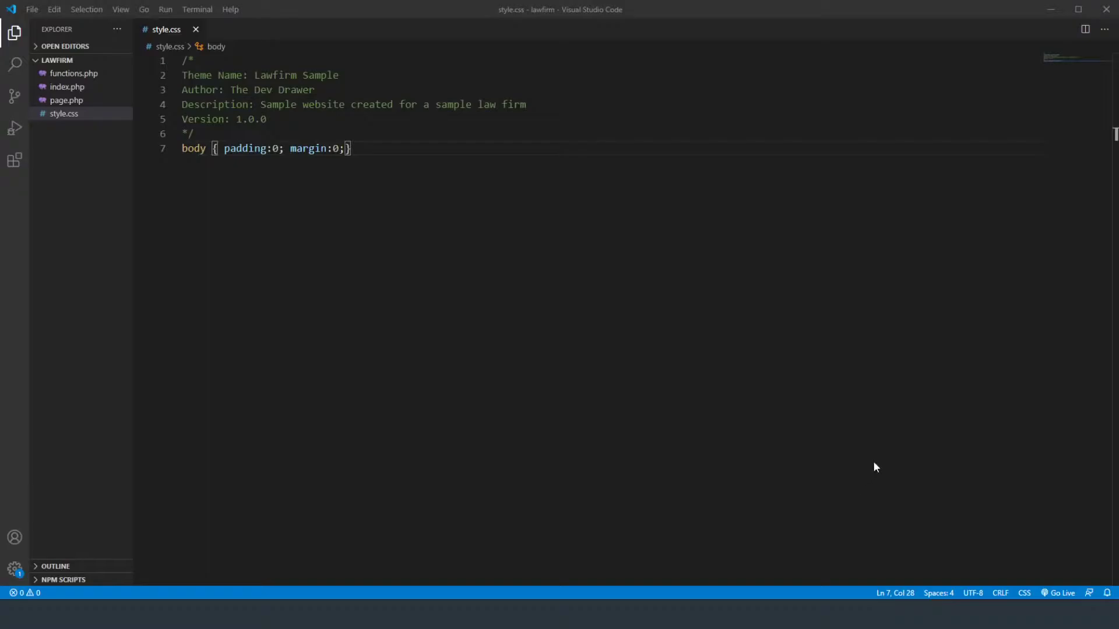
pyautogui.hotkey('alt', 'Tab')
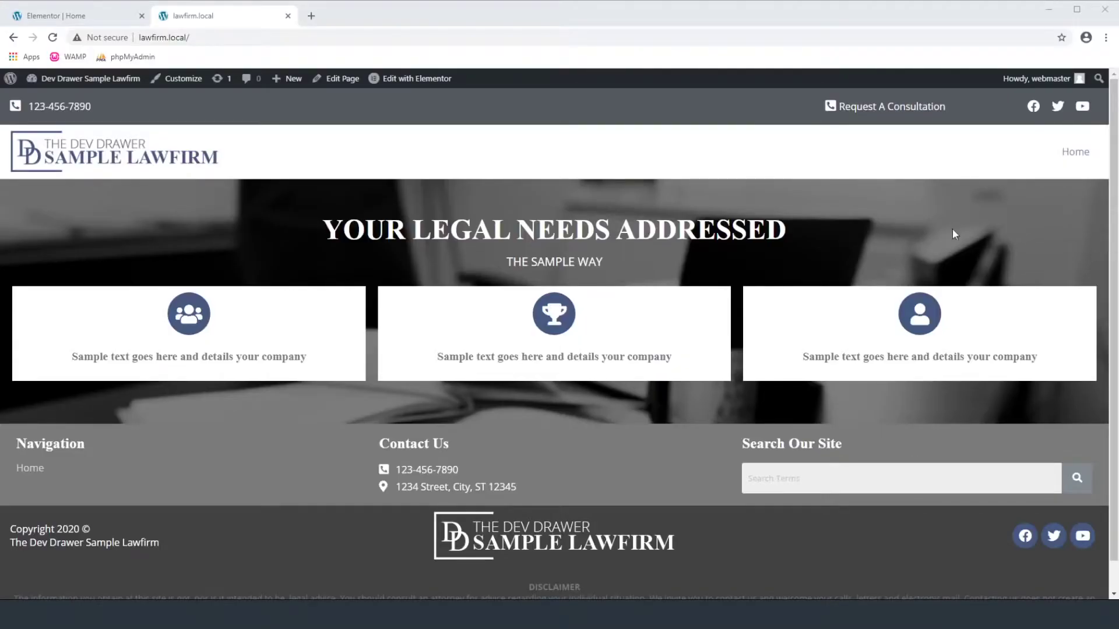
# - Review the published home page from its header down to the disclaimer, along with the body rule in style.css
pyautogui.scroll(-1, 330, 269)
pyautogui.scroll(1, 330, 272)
pyautogui.scroll(-1, 331, 268)
pyautogui.scroll(1, 355, 193)
pyautogui.scroll(-1, 318, 310)
pyautogui.scroll(1, 318, 310)
pyautogui.scroll(-1, 318, 310)
pyautogui.scroll(1, 319, 310)
pyautogui.scroll(-1, 318, 310)
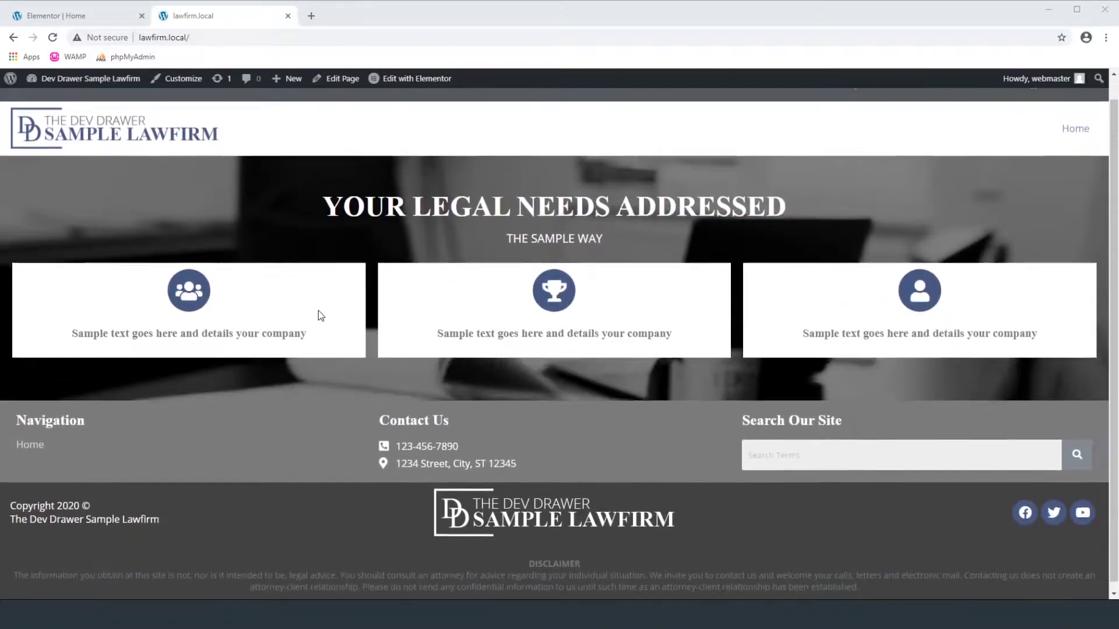
pyautogui.scroll(1, 318, 310)
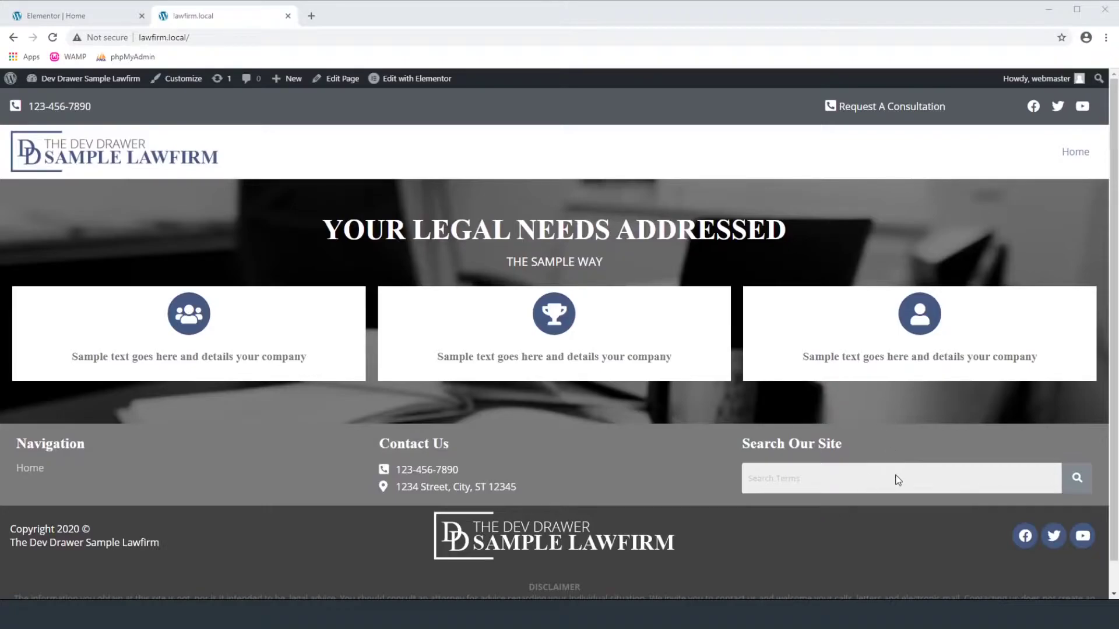
pyautogui.hotkey('alt', 'Tab')
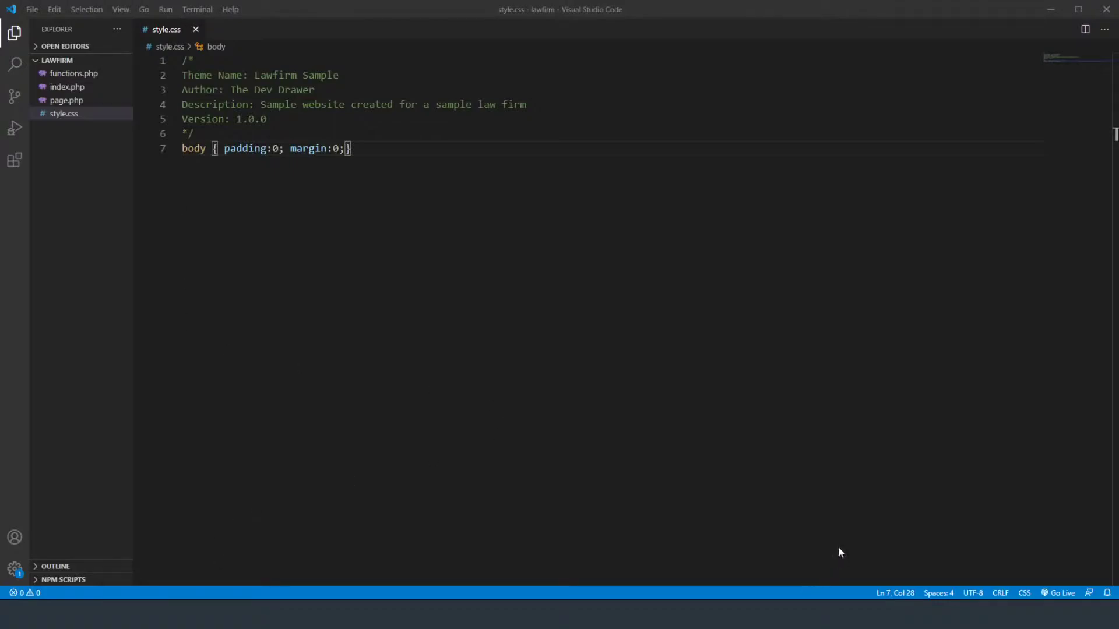
pyautogui.hotkey('alt', 'Tab')
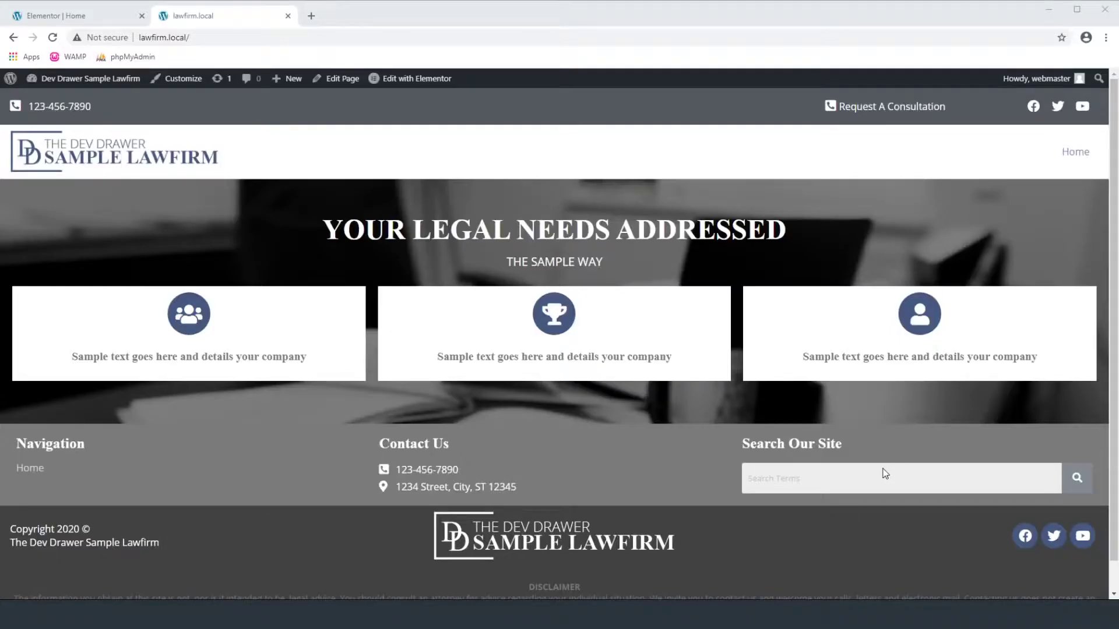
# - Inspect the first icon box's markup on the published page, tracing its wrapper, widget and column containers
pyautogui.click(200, 303)
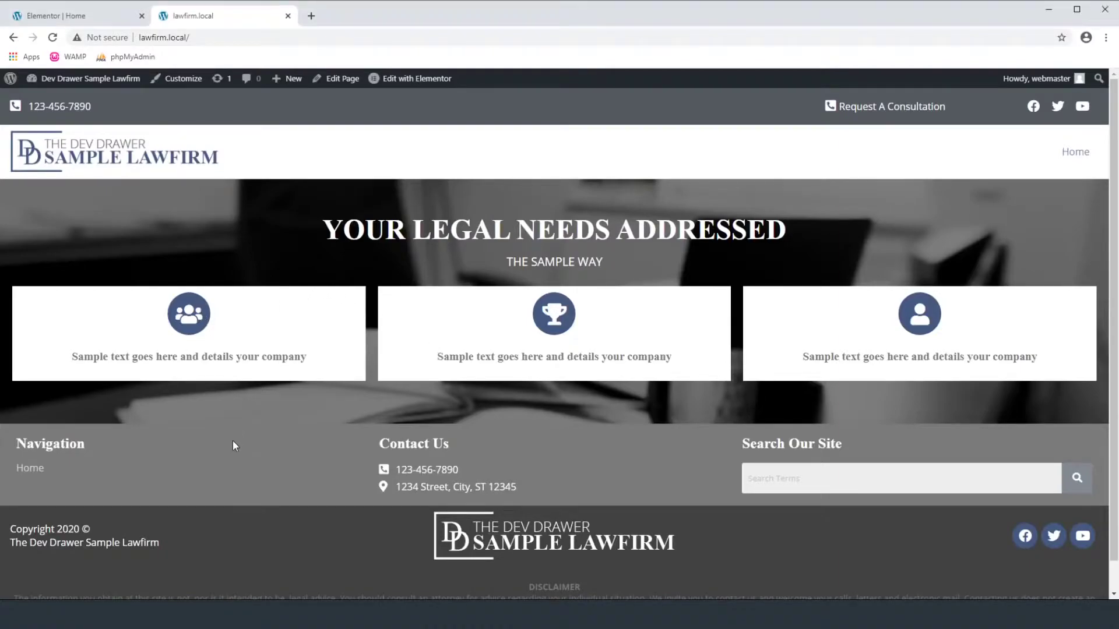
pyautogui.hotkey('ctrl', 'shift', 'i')
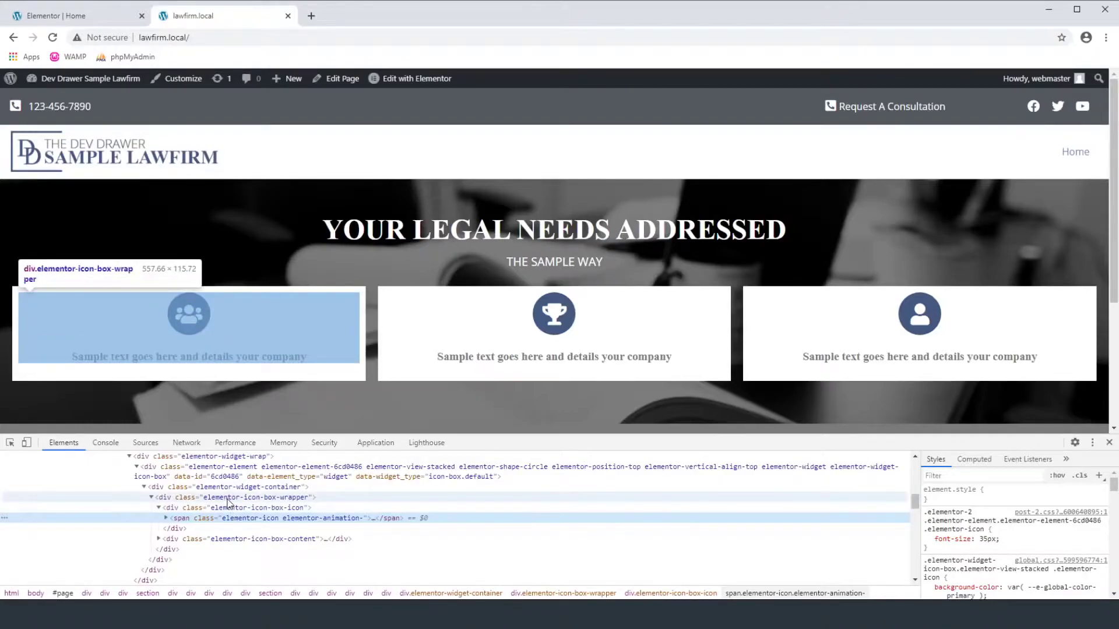
pyautogui.click(227, 499)
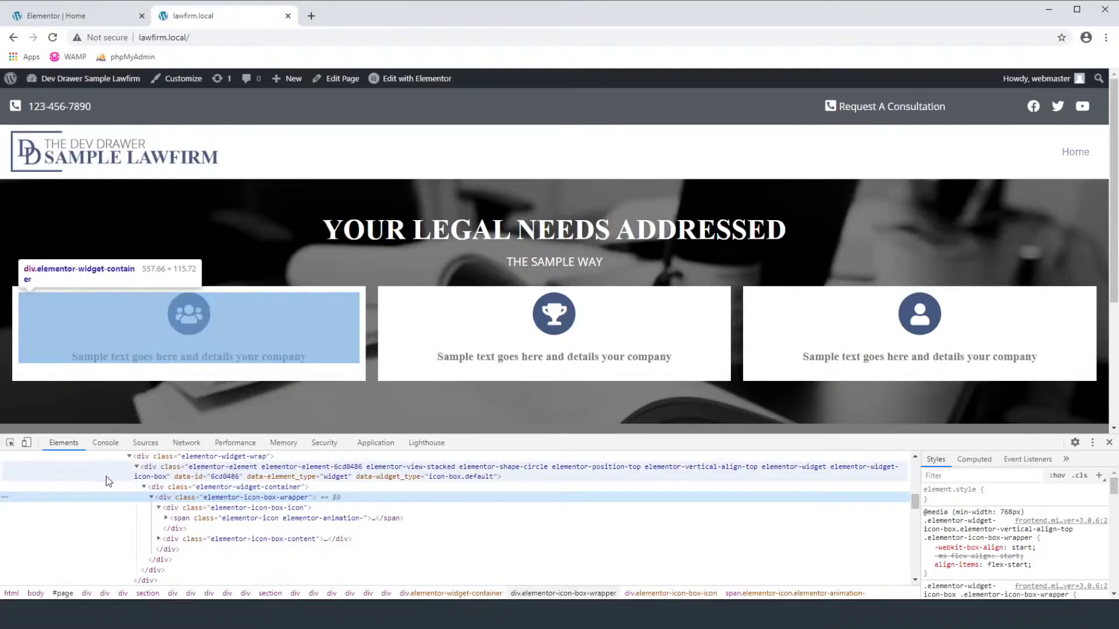
pyautogui.click(137, 468)
pyautogui.scroll(2, 139, 483)
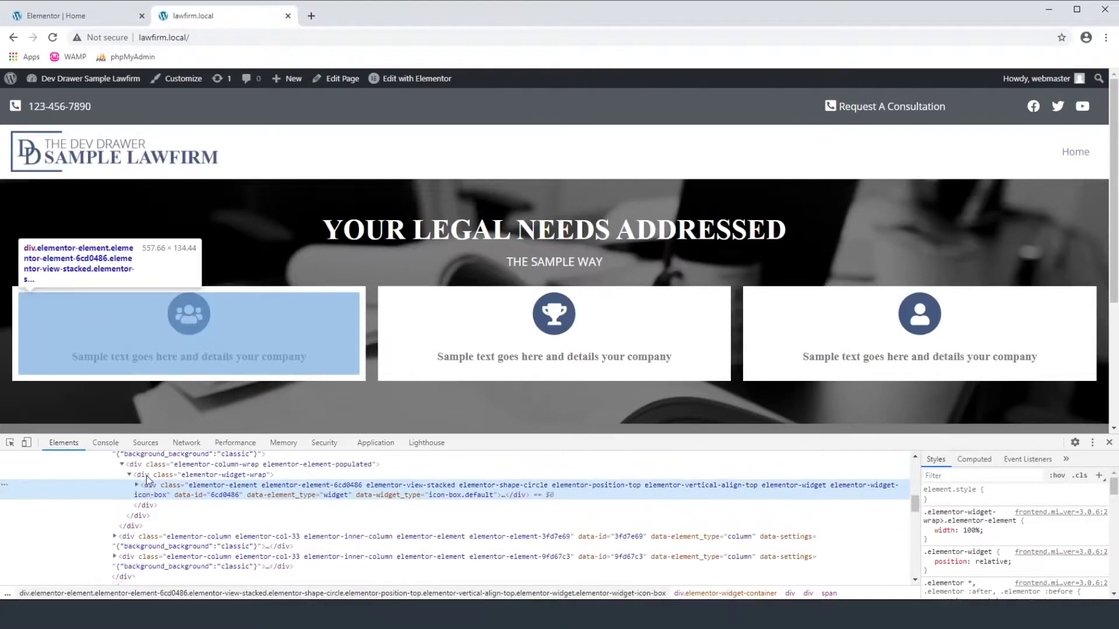
pyautogui.click(114, 488)
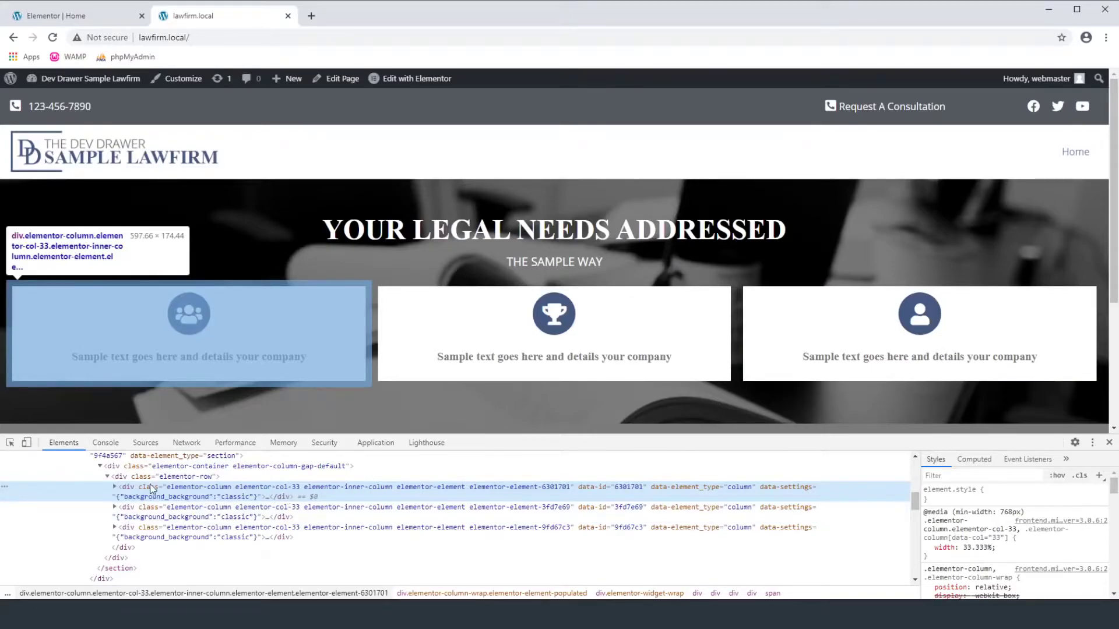
pyautogui.click(115, 487)
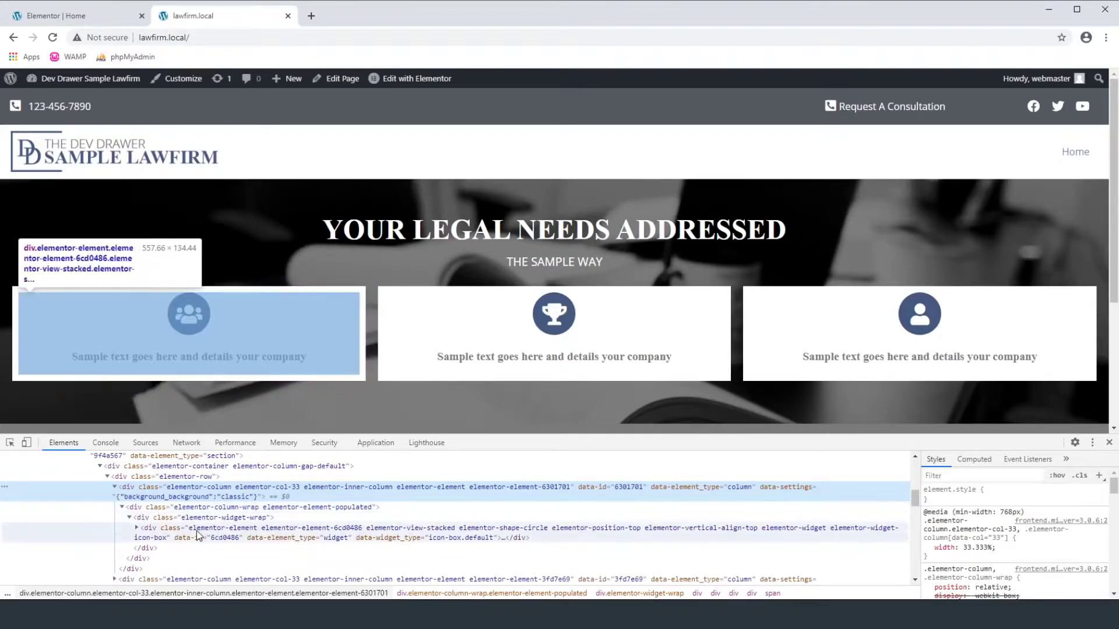
# - Inspect the first icon box's users icon and pick out its wrapper's class name elementor-icon-box-wrapper for the stylesheet
pyautogui.rightClick(200, 319)
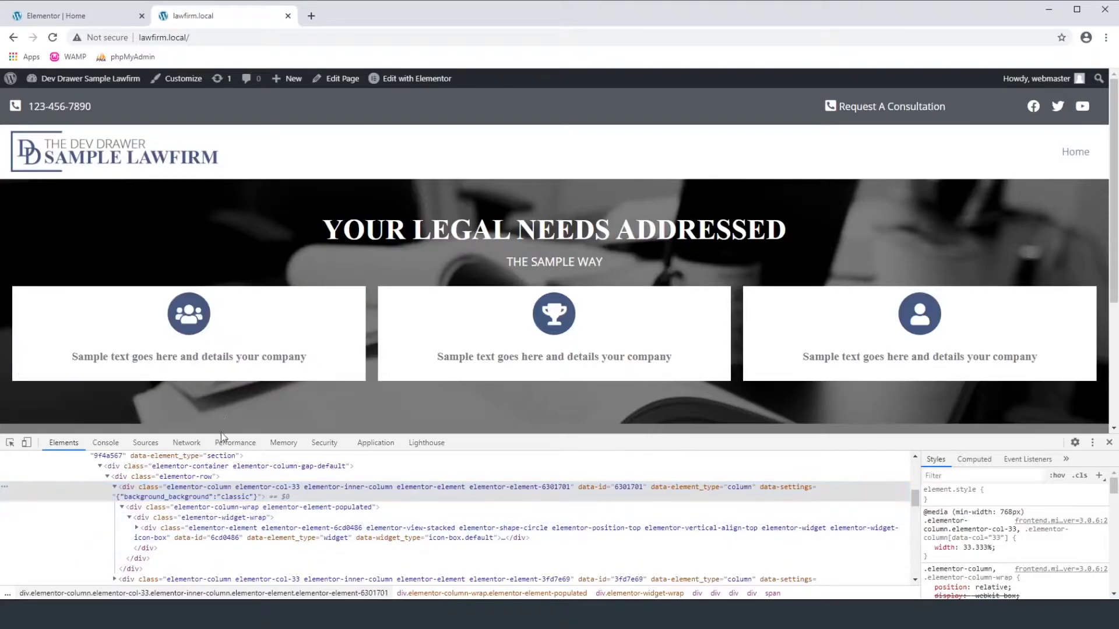
pyautogui.click(233, 462)
pyautogui.scroll(-2, 239, 549)
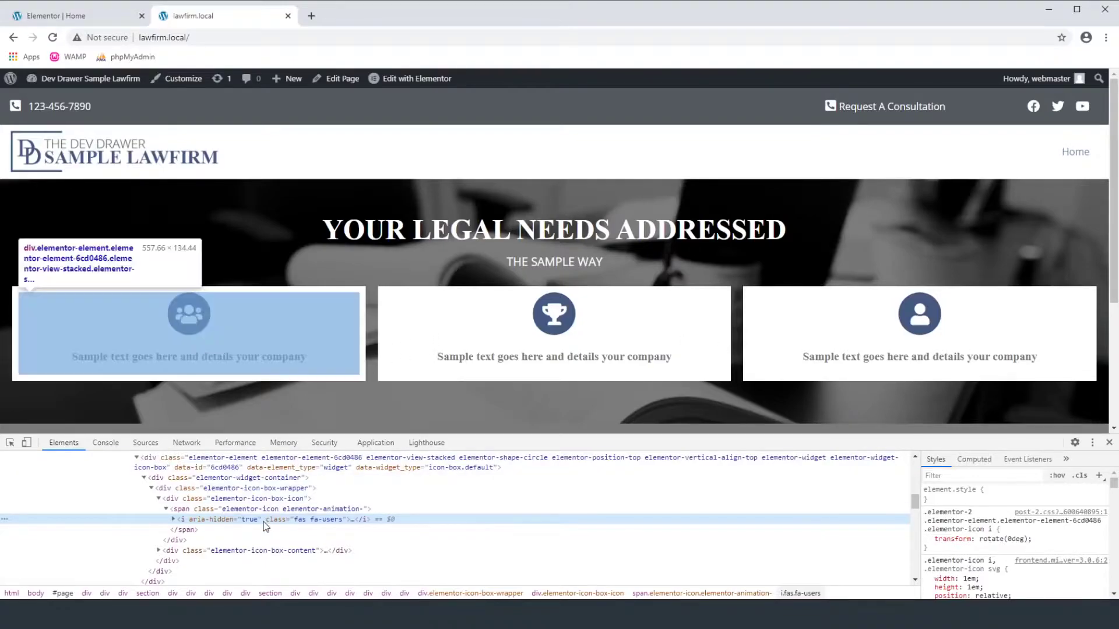
pyautogui.doubleClick(254, 489)
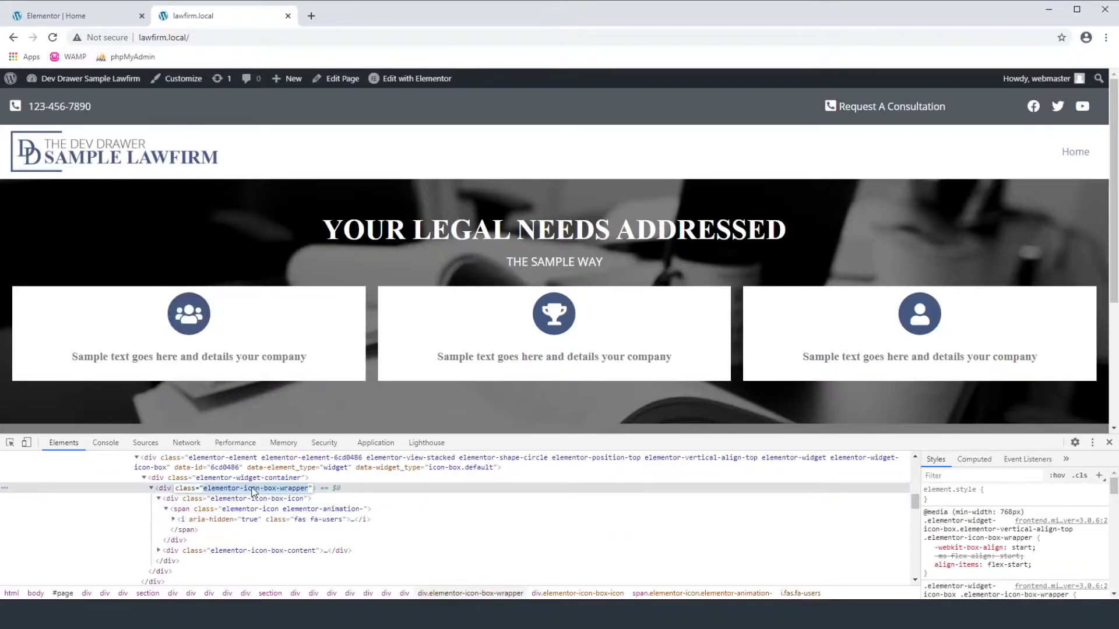
pyautogui.hotkey('alt', 'Tab')
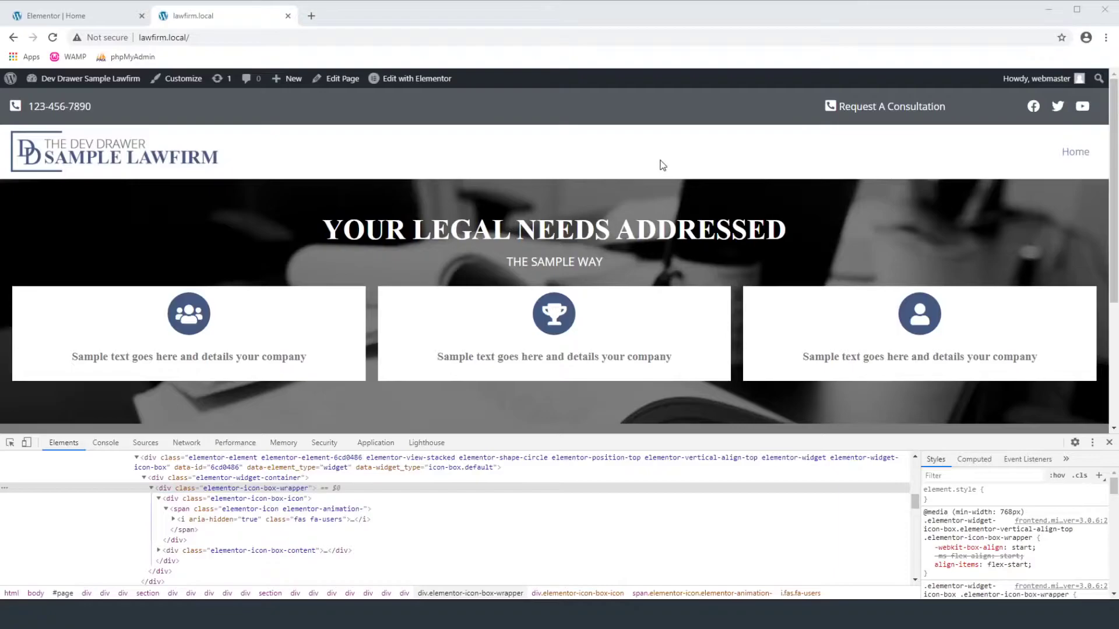
# - Assign the CSS class hero-cta to the icon boxes' inner section in Elementor, update the page and reload the published home page
pyautogui.click(65, 19)
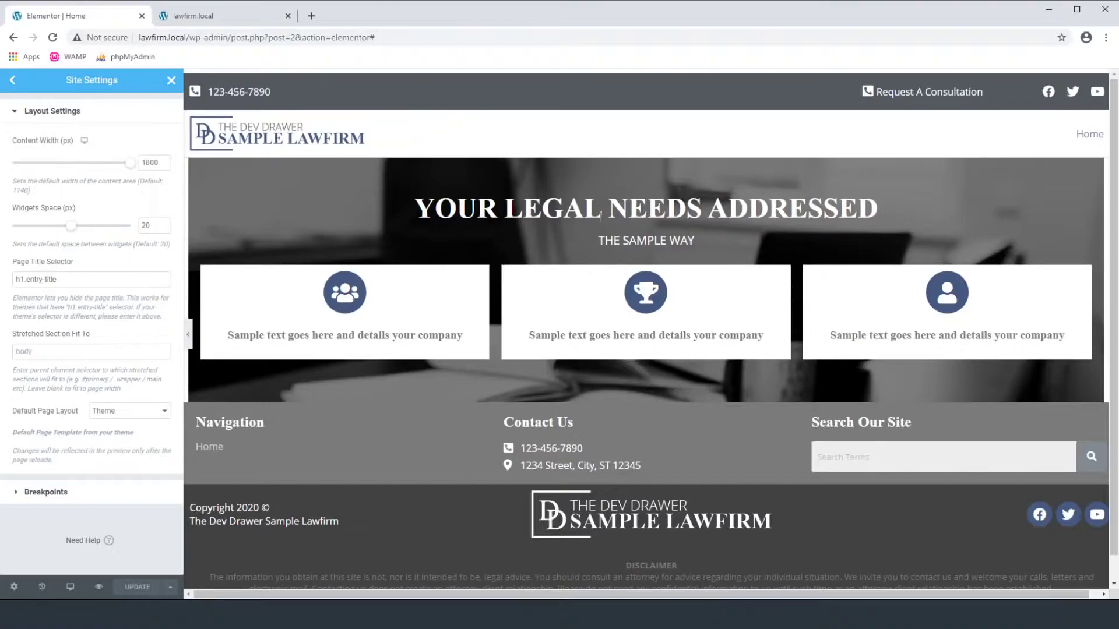
pyautogui.click(170, 79)
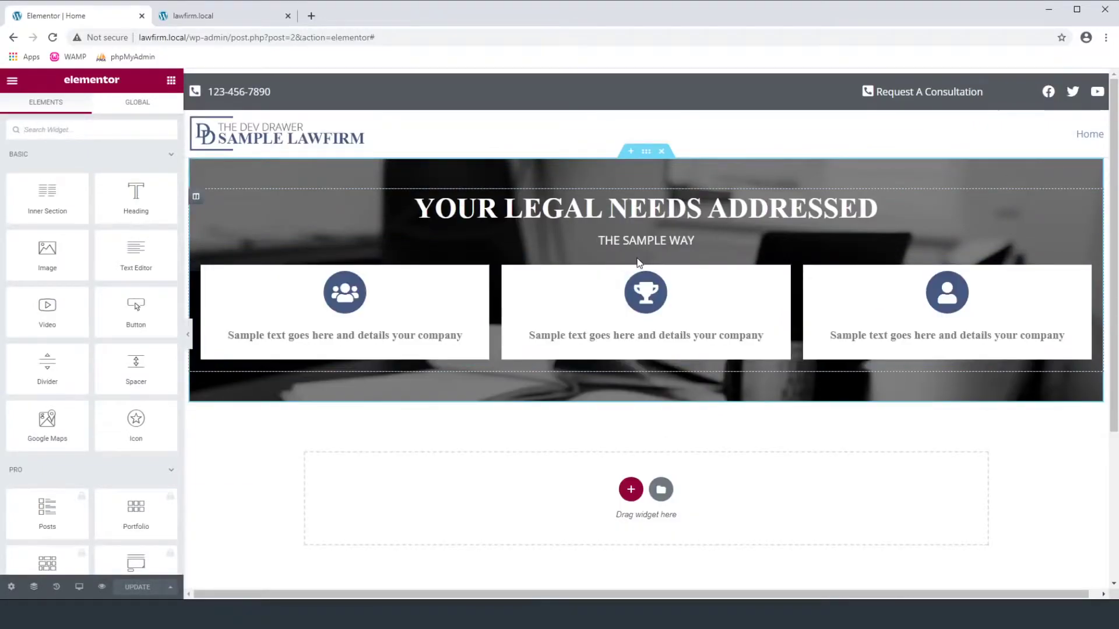
pyautogui.click(638, 253)
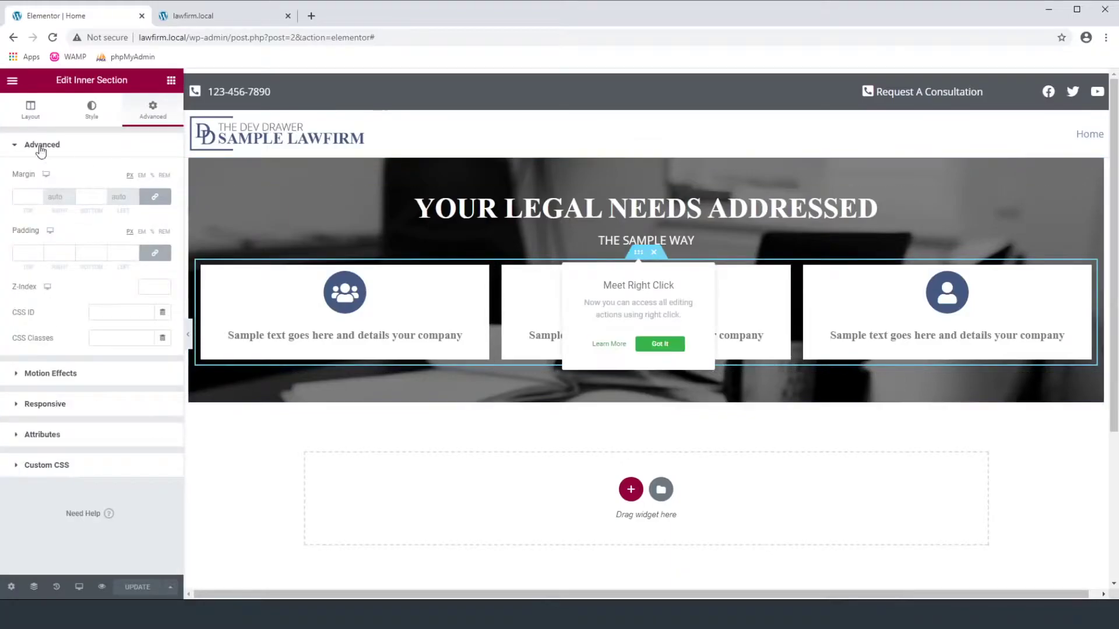
pyautogui.click(98, 337)
pyautogui.write('hero')
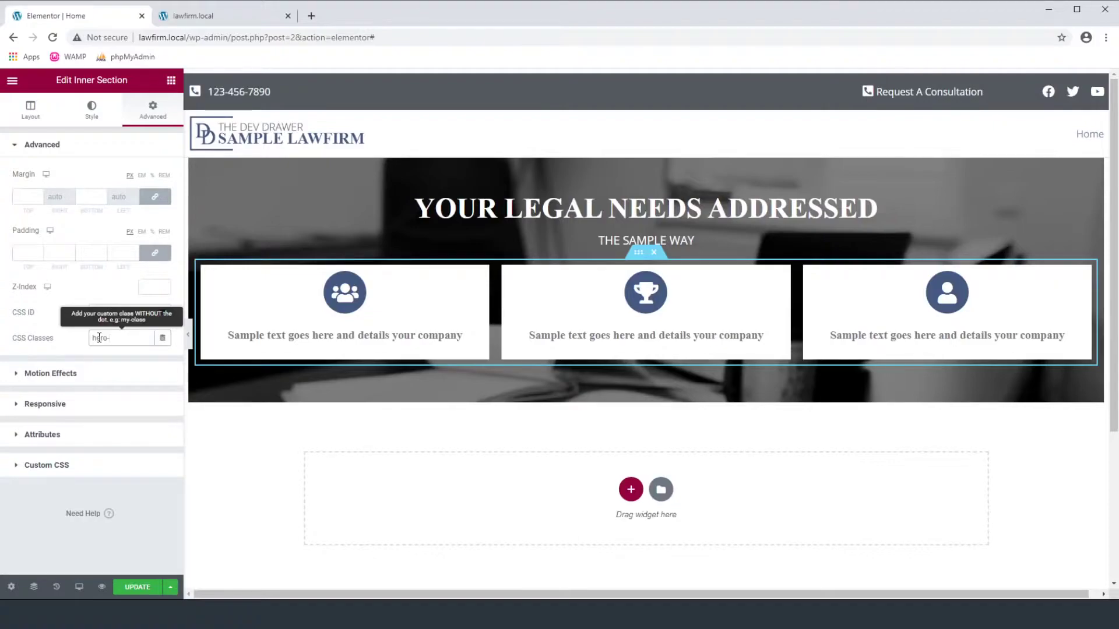
pyautogui.write('-cta')
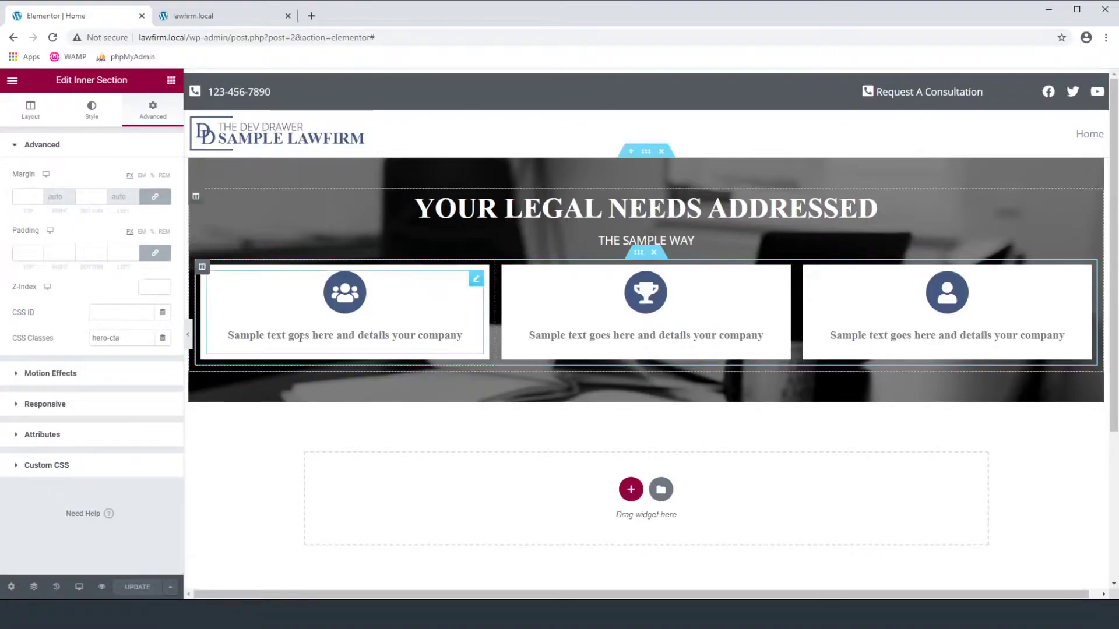
pyautogui.click(197, 16)
pyautogui.click(52, 37)
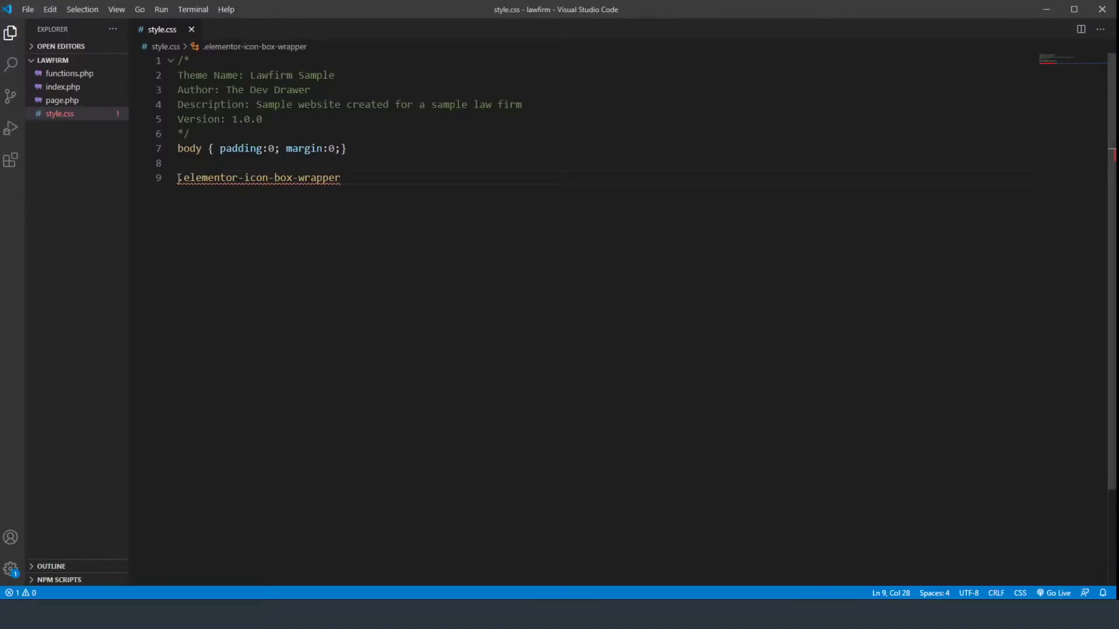
# - In style.css in Visual Studio Code, prefix the icon box selector to read .hero-cta .elementor-icon-box-wrapper and open an empty rule block for it
pyautogui.click(178, 179)
pyautogui.write('.ero-=cta')
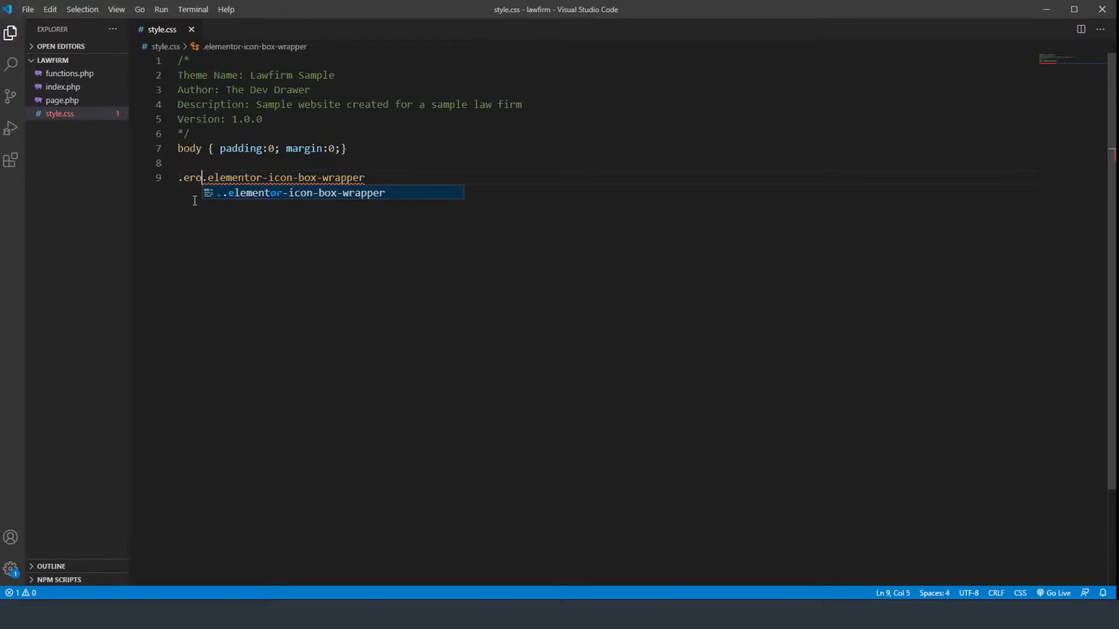
pyautogui.press('Left')
pyautogui.press('Left')
pyautogui.press('Left')
pyautogui.press('BackSpace')
pyautogui.press('BackSpace')
pyautogui.write('-')
pyautogui.press('Left')
pyautogui.press('Left')
pyautogui.press('Left')
pyautogui.press('Left')
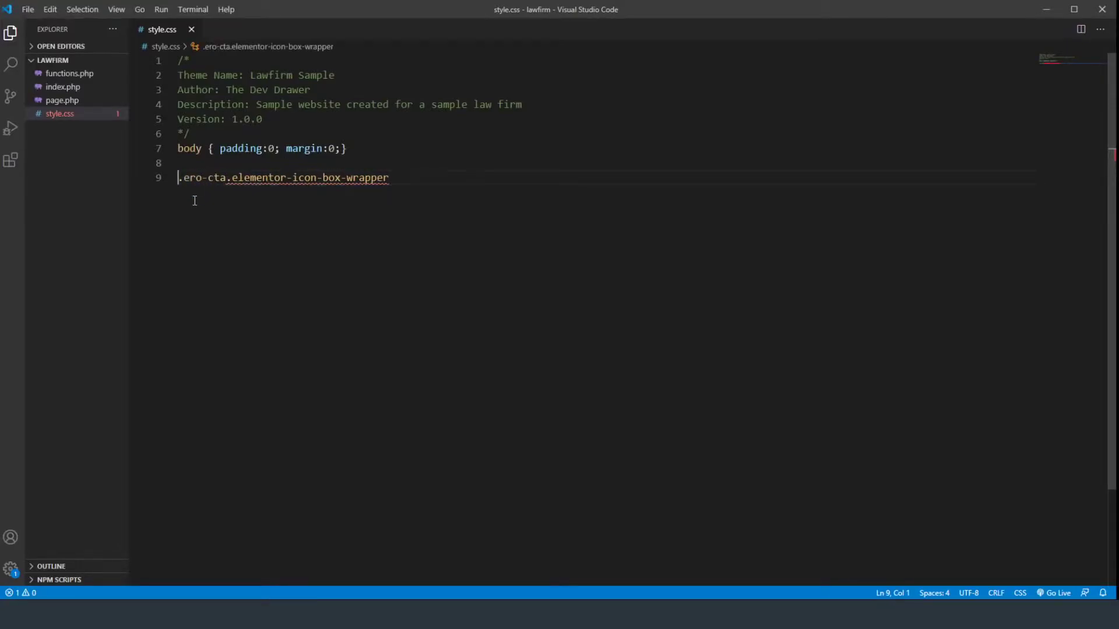
pyautogui.write('h')
pyautogui.press('Right')
pyautogui.press('Right')
pyautogui.press('Right')
pyautogui.press('Right')
pyautogui.press('Right')
pyautogui.press('Right')
pyautogui.press('End')
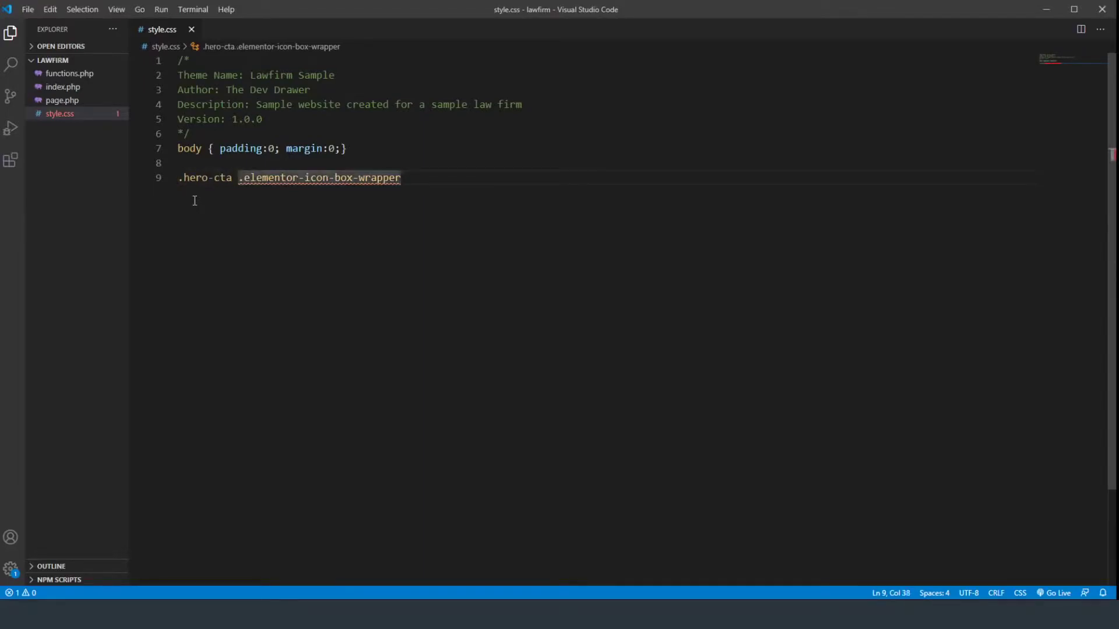
pyautogui.write('{')
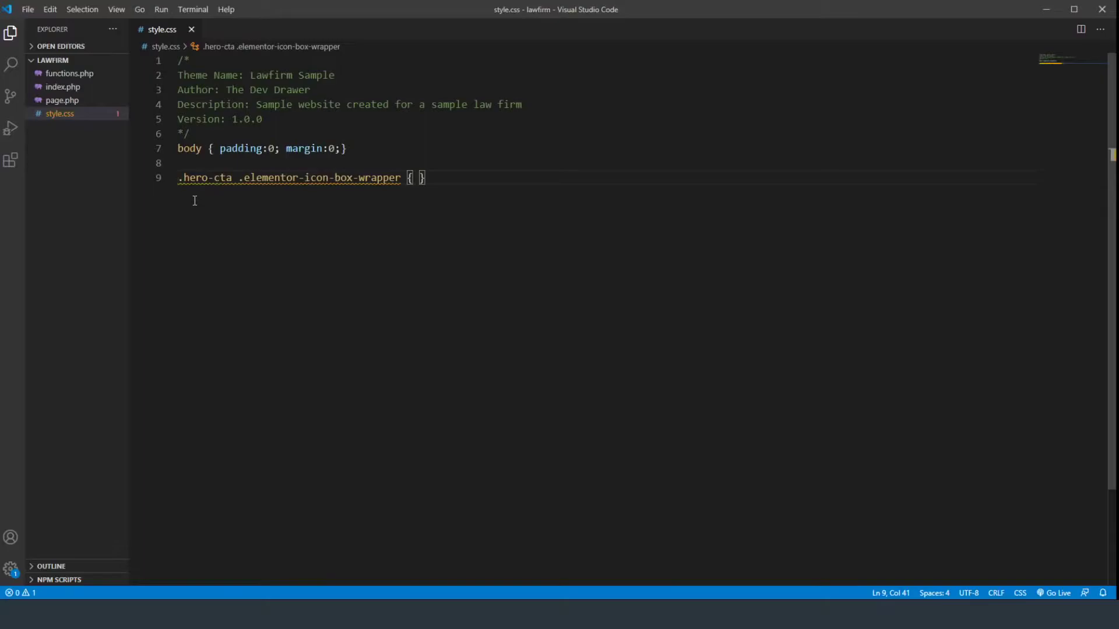
pyautogui.press('Return')
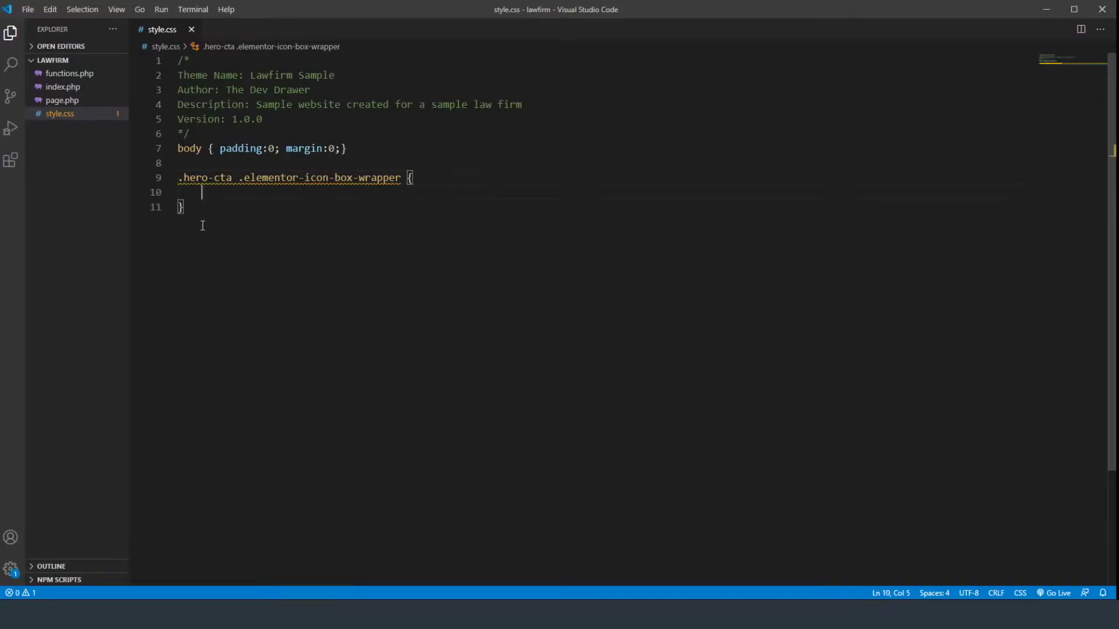
# - Reformat the body rule in style.css so padding:0;, margin:0; and the closing brace each sit on their own line
pyautogui.press('Up')
pyautogui.press('Up')
pyautogui.press('Up')
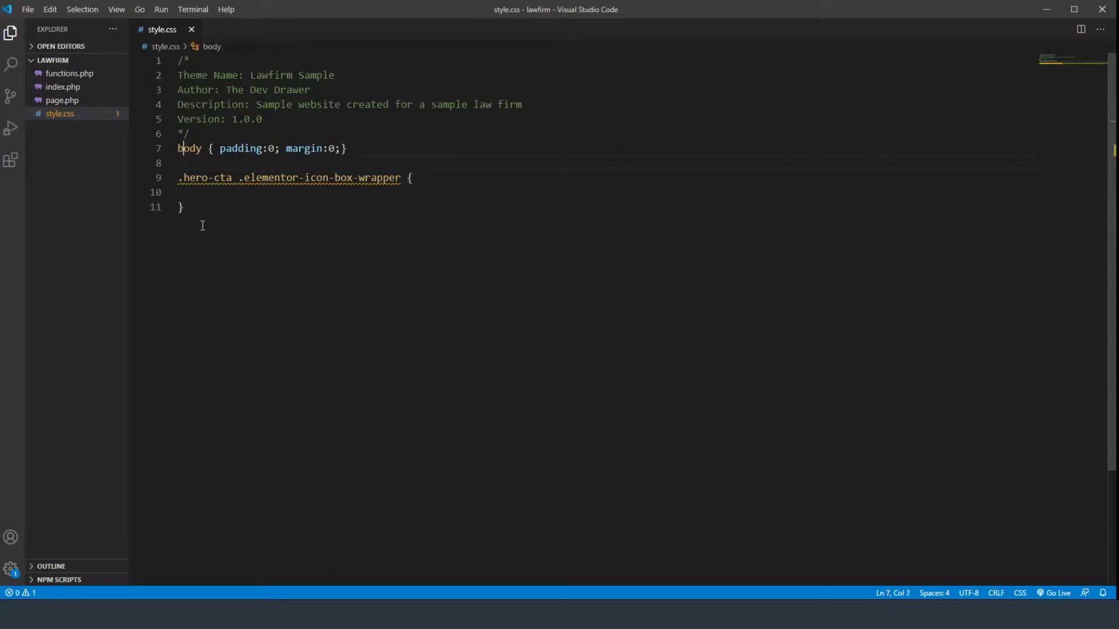
pyautogui.press('Right')
pyautogui.press('Right')
pyautogui.press('Right')
pyautogui.press('Right')
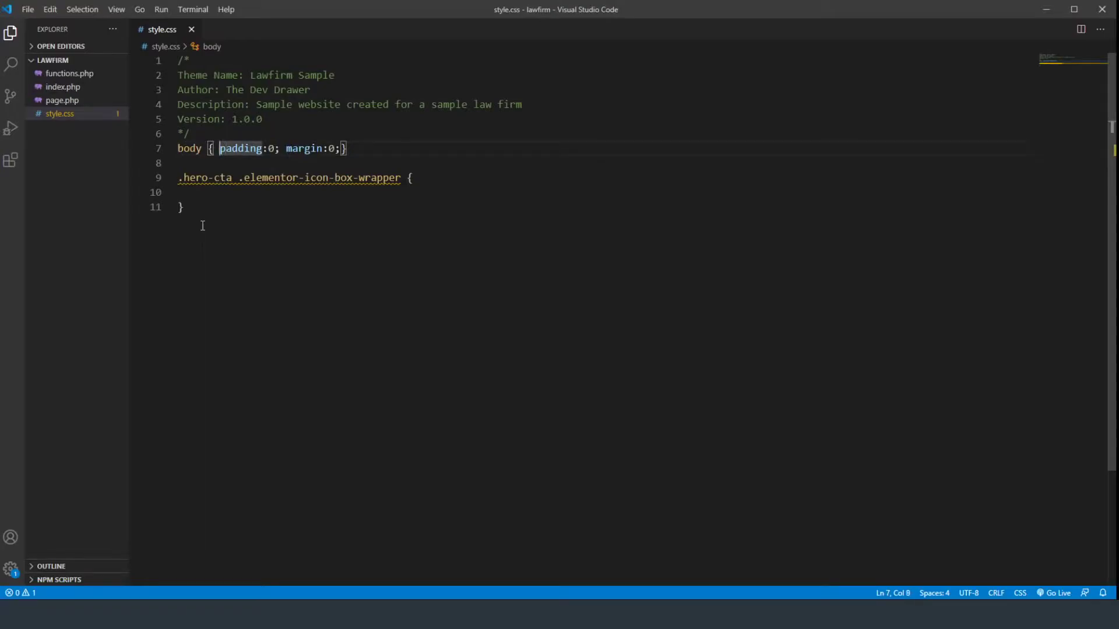
pyautogui.press('Return')
pyautogui.press('Right')
pyautogui.press('Right')
pyautogui.press('Right')
pyautogui.press('Right')
pyautogui.press('Right')
pyautogui.press('Right')
pyautogui.press('Right')
pyautogui.press('Right')
pyautogui.press('Right')
pyautogui.press('Right')
pyautogui.press('Right')
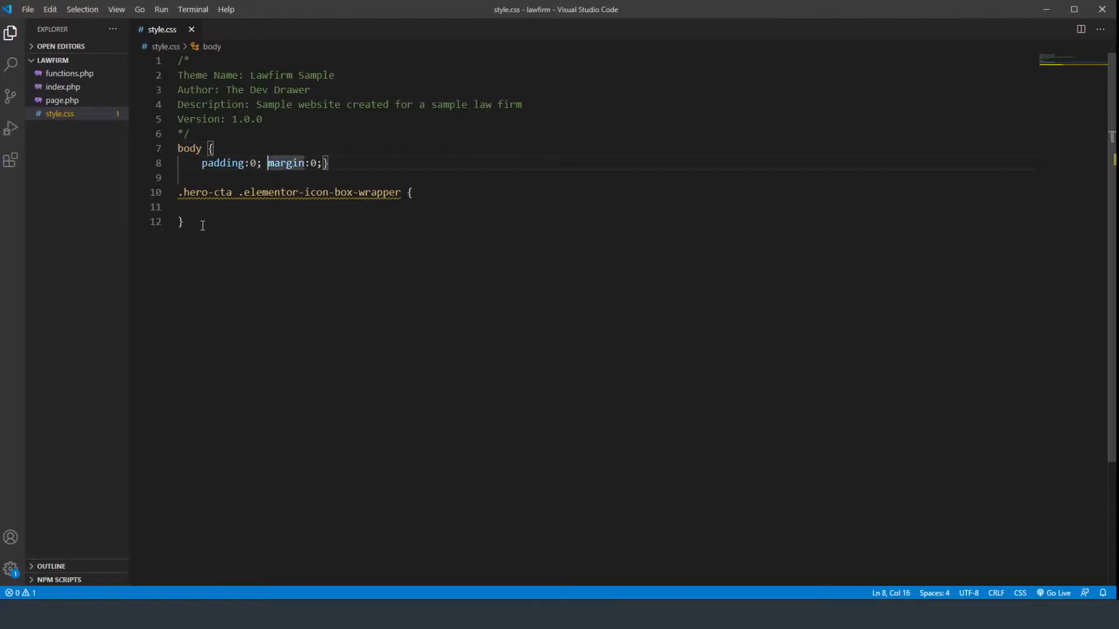
pyautogui.press('Return')
pyautogui.press('Right')
pyautogui.press('Right')
pyautogui.press('Right')
pyautogui.press('Right')
pyautogui.press('Right')
pyautogui.press('Right')
pyautogui.press('Right')
pyautogui.press('Right')
pyautogui.press('Right')
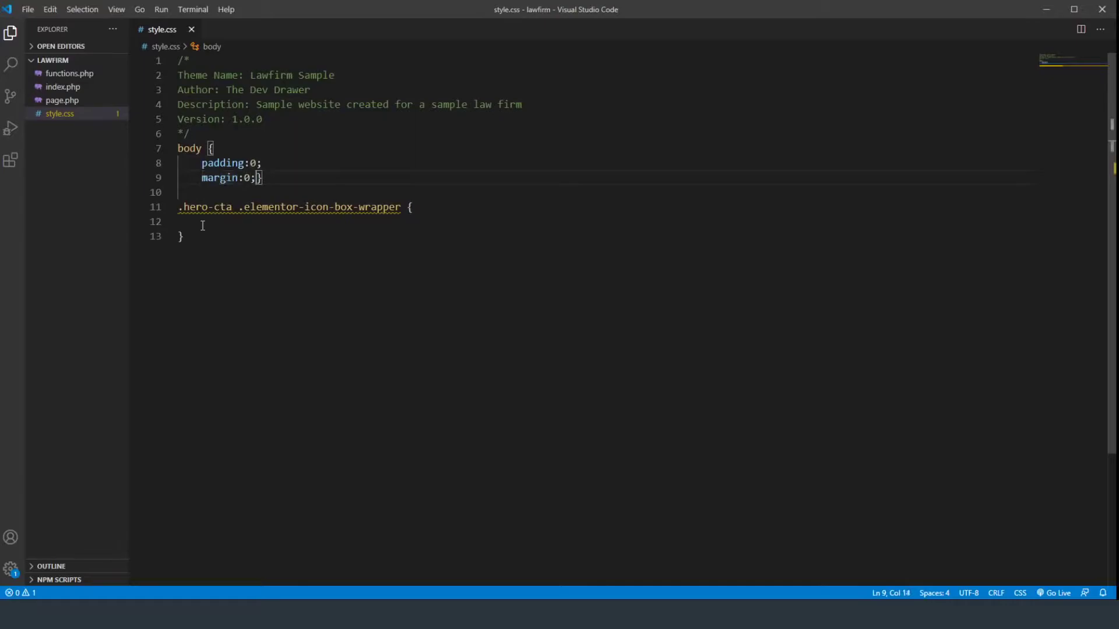
pyautogui.press('Return')
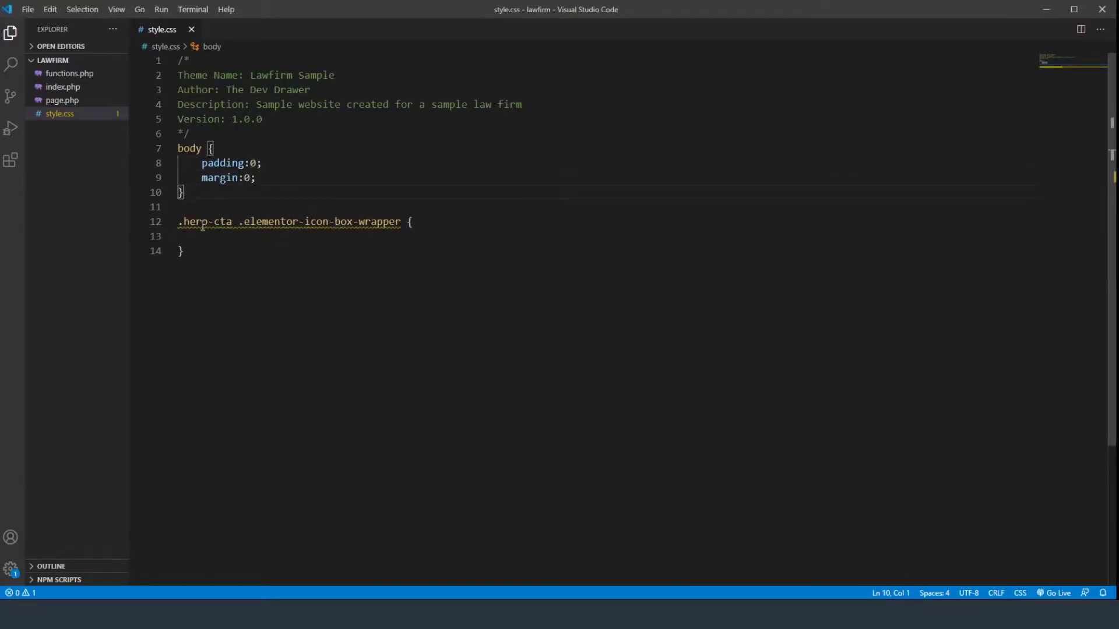
# - Add the declarations position:relative; and top:-50px; to the .hero-cta .elementor-icon-box-wrapper rule
pyautogui.click(199, 238)
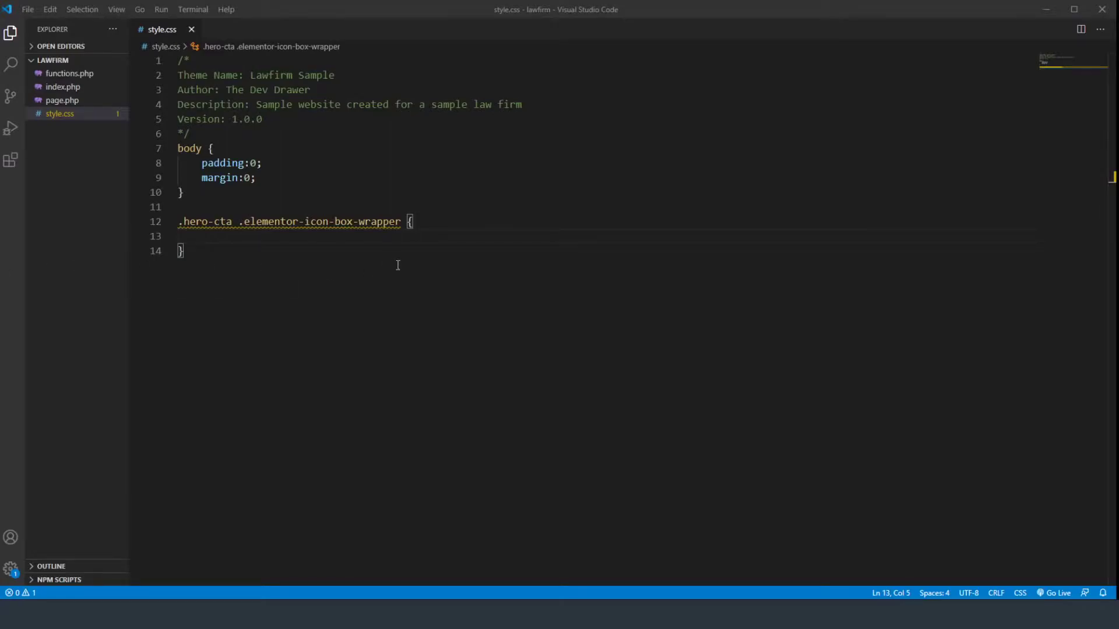
pyautogui.click(429, 252)
pyautogui.click(245, 238)
pyautogui.write('posit')
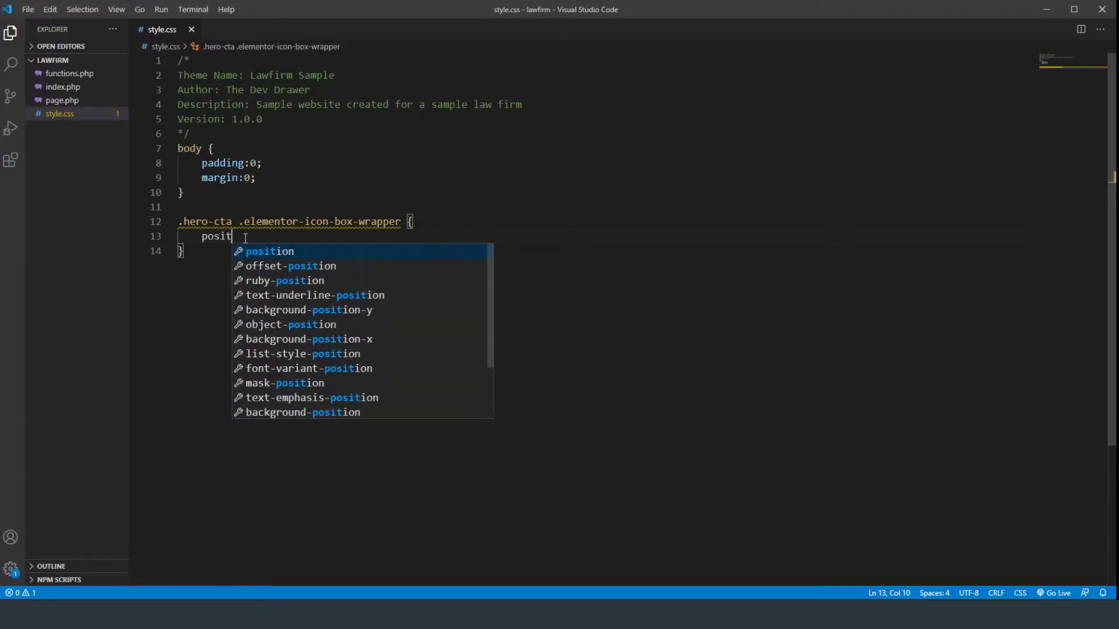
pyautogui.write('ion:relative;')
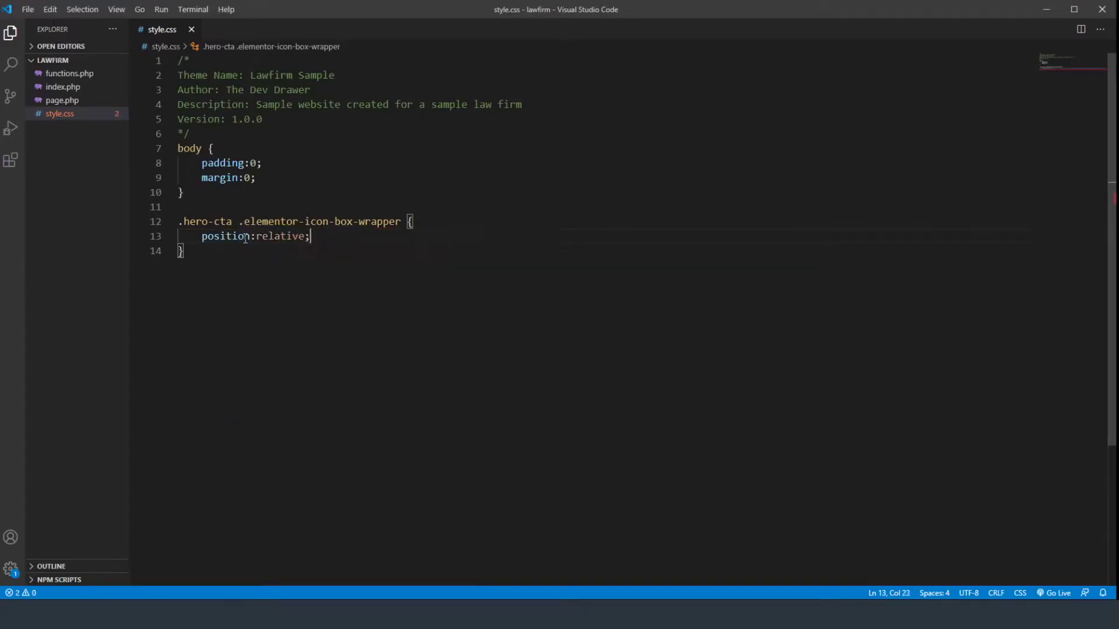
pyautogui.press('Return')
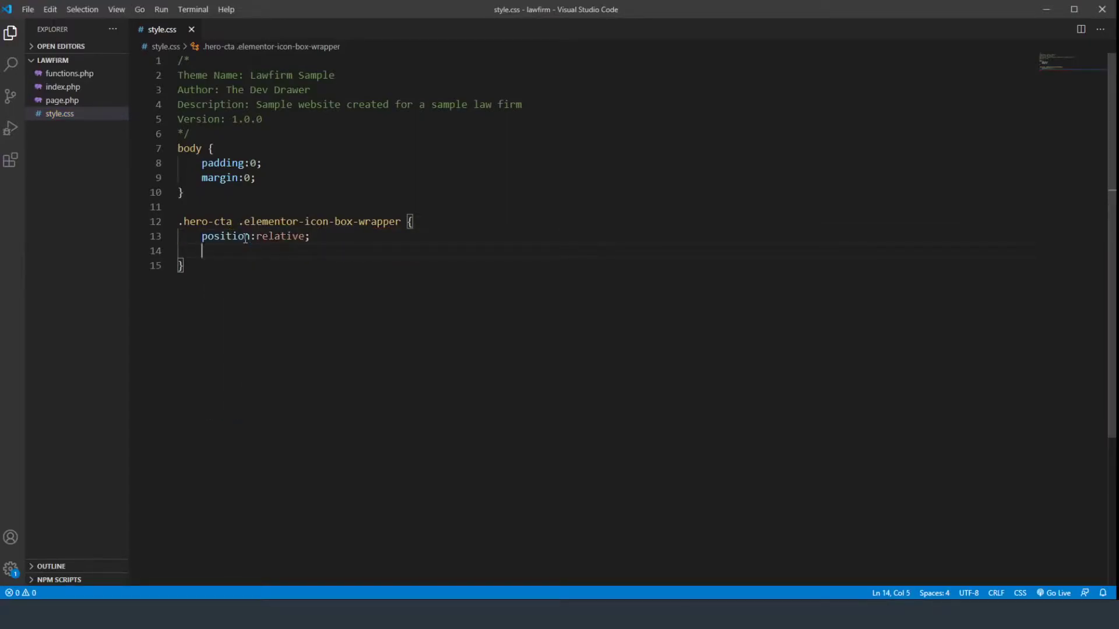
pyautogui.click(515, 269)
pyautogui.click(252, 251)
pyautogui.write('top:-50px;')
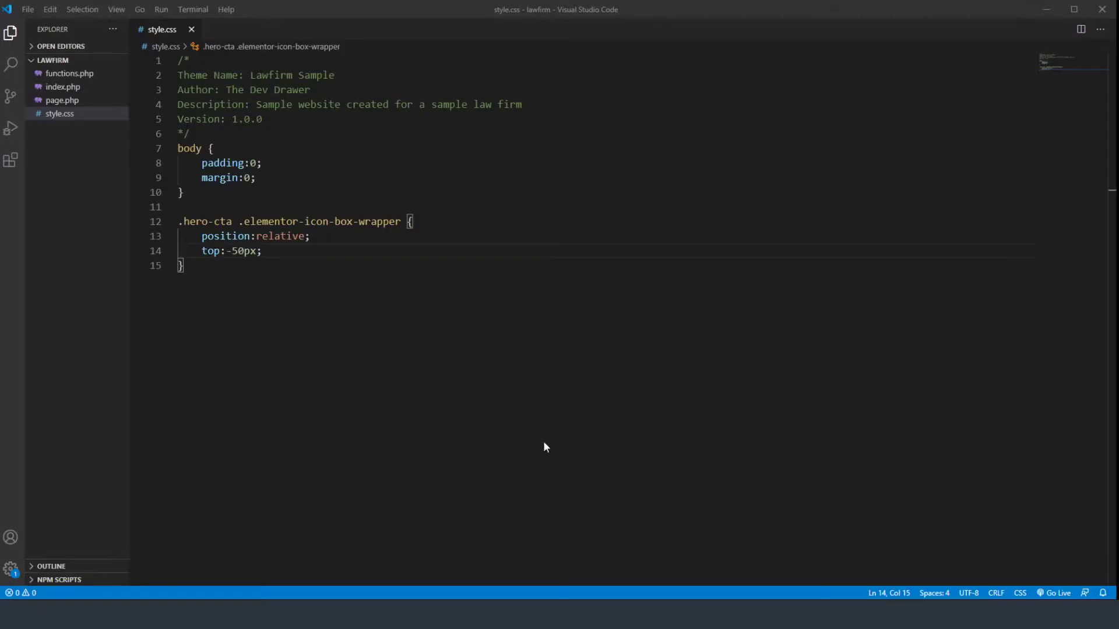
# - Set the icon box wrapper rule's top offset to -40px in style.css and reload the published home page
pyautogui.hotkey('alt', 'Tab')
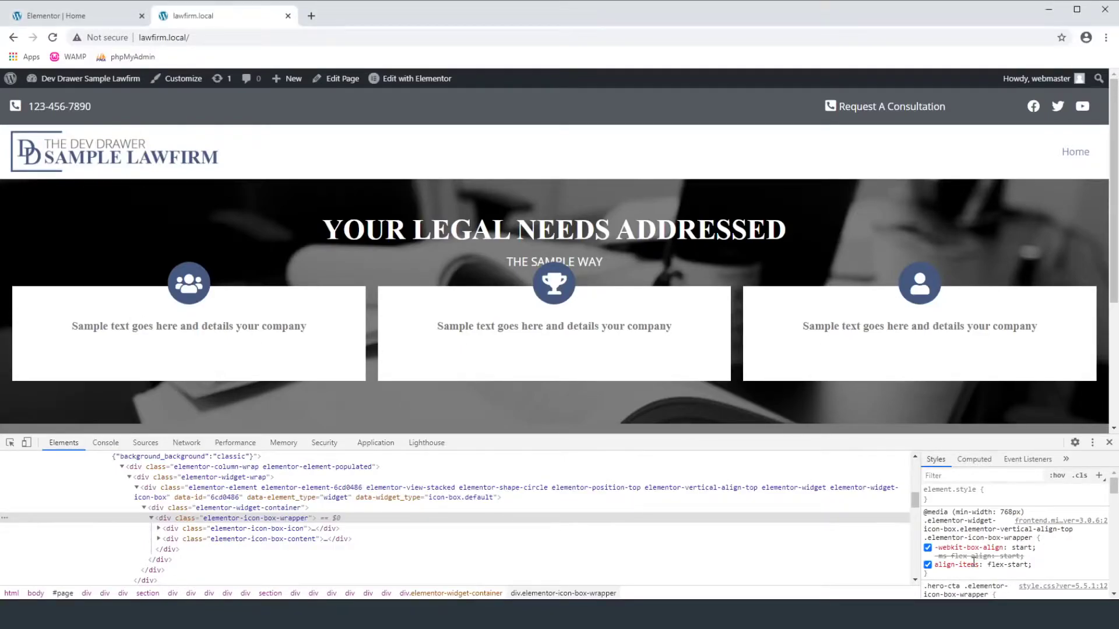
pyautogui.click(52, 39)
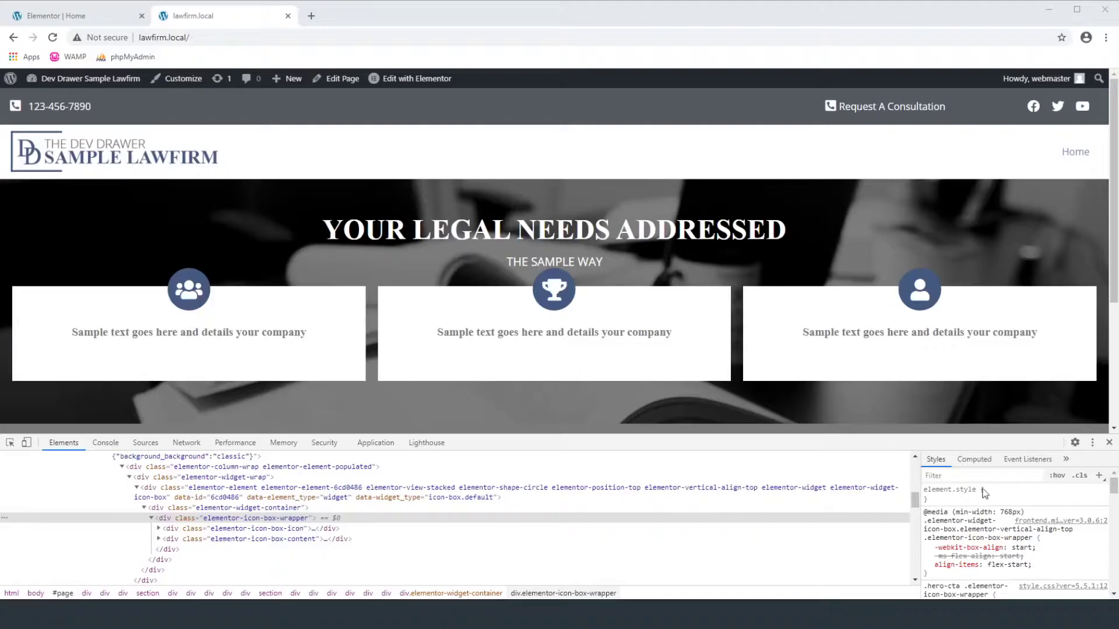
# - In style.css in Visual Studio Code, add a .hero-cta rule containing margin-top:50px; between the body and icon box wrapper rules
pyautogui.hotkey('alt', 'Tab')
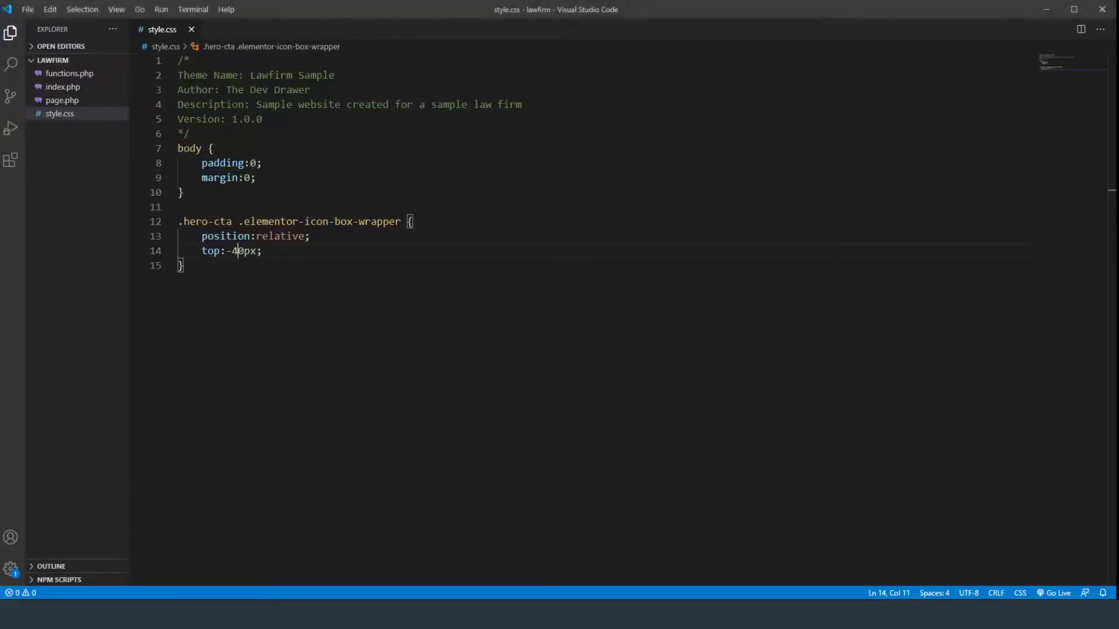
pyautogui.click(218, 199)
pyautogui.press('Return')
pyautogui.press('Return')
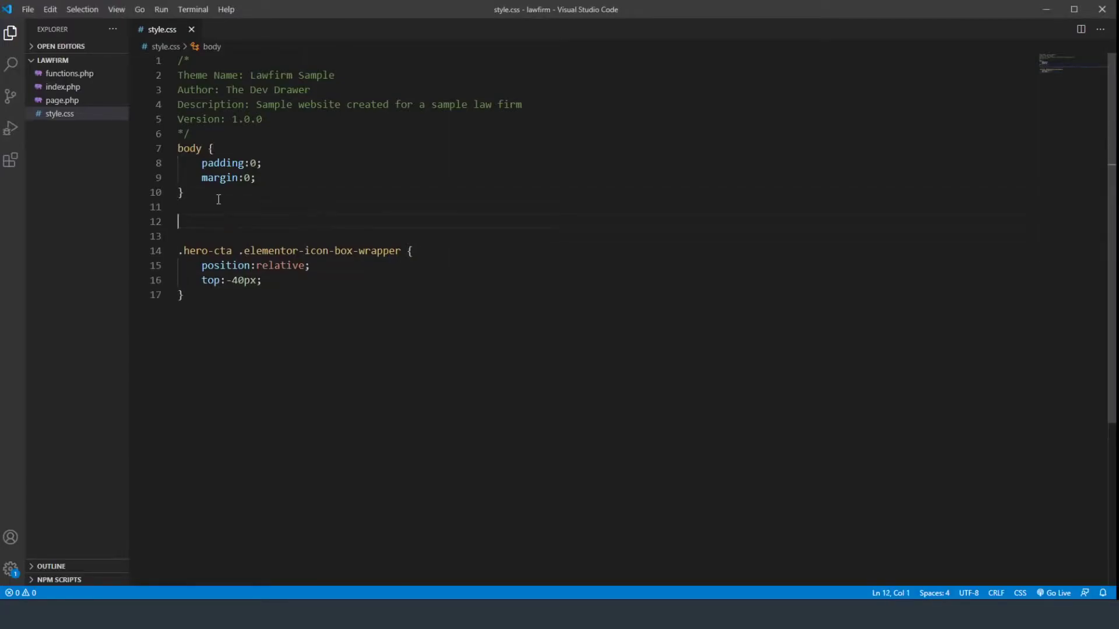
pyautogui.write('.')
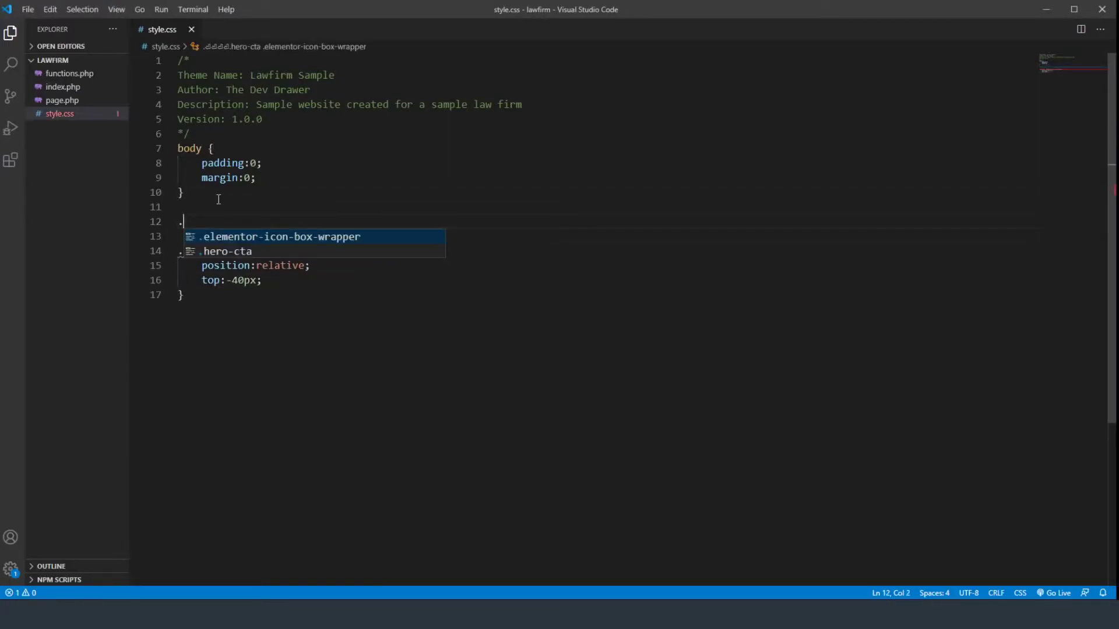
pyautogui.write('hero-cta {')
pyautogui.press('Return')
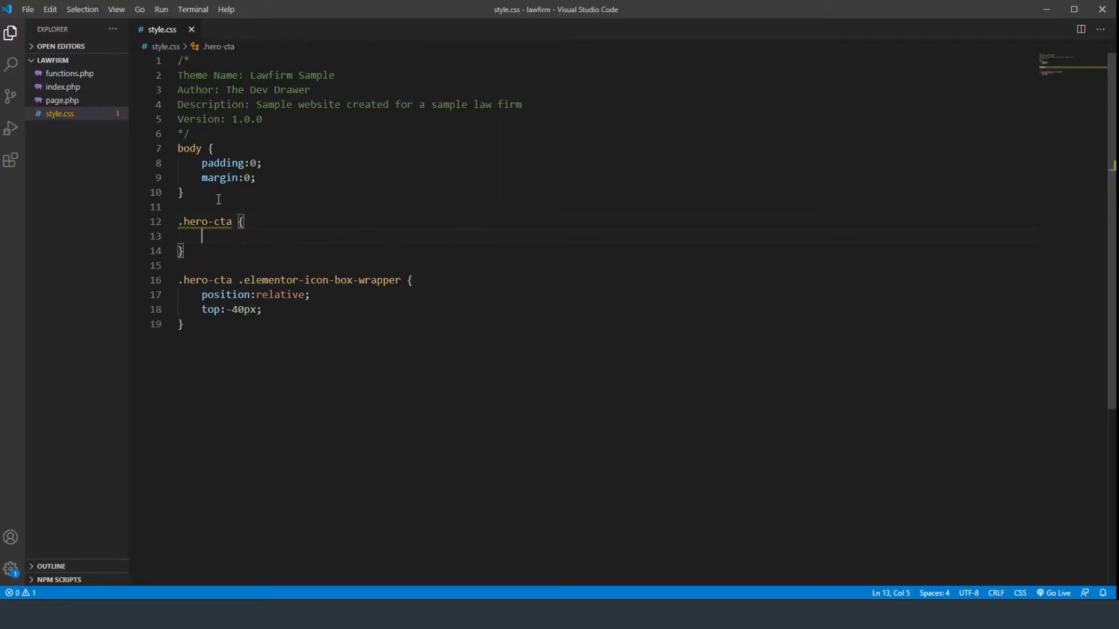
pyautogui.write('margin-top')
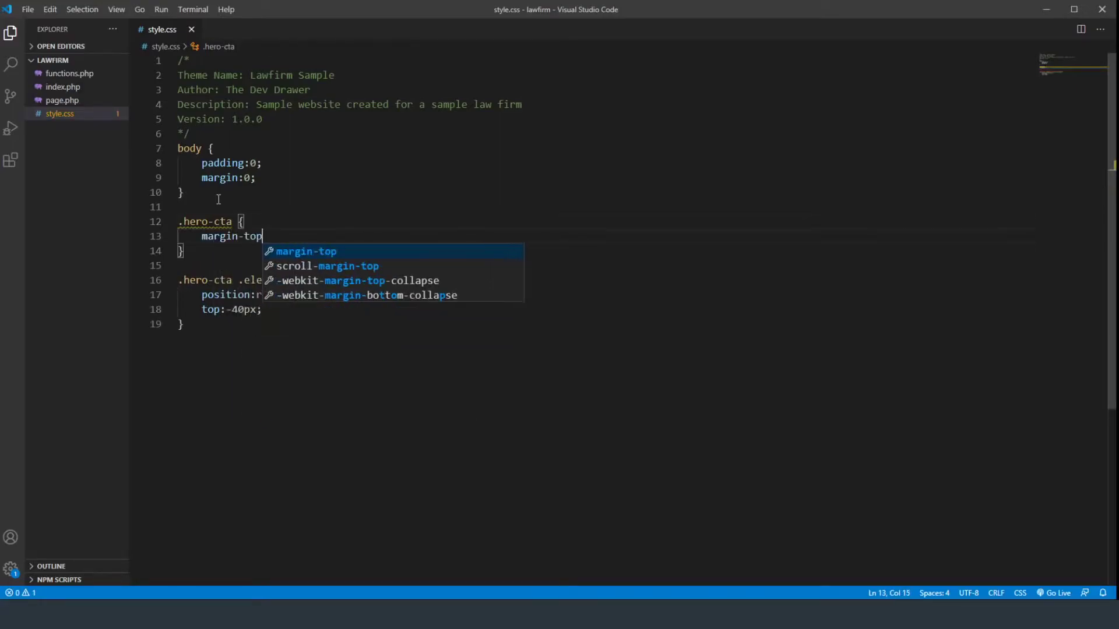
pyautogui.write(':50px;')
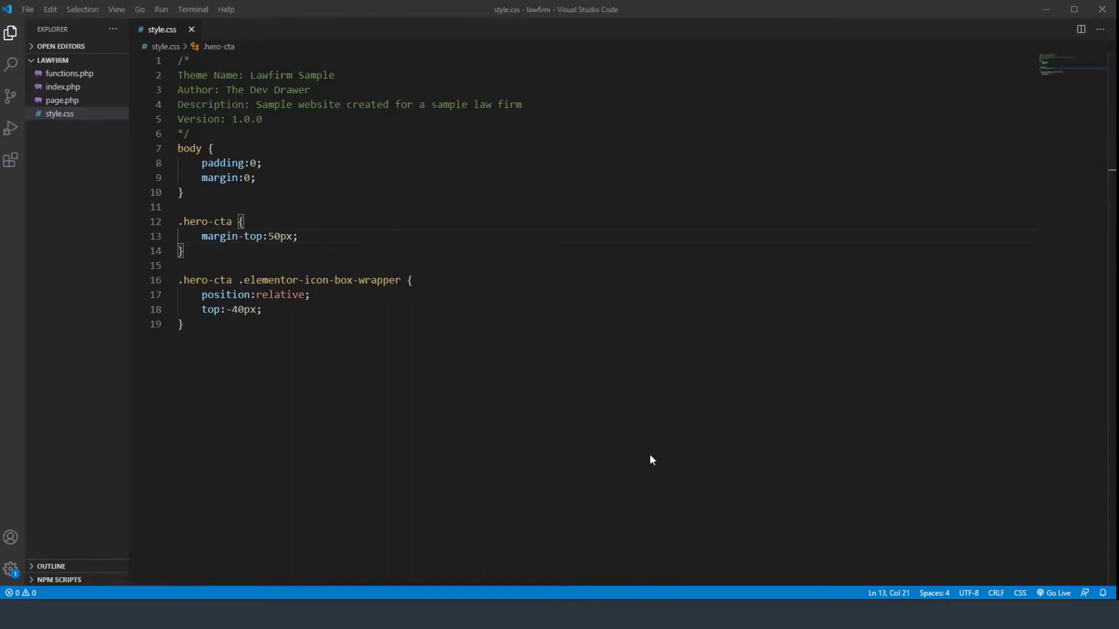
# - Reload the published home page in the browser, close the developer tools and check the spacing around the hero icon boxes
pyautogui.hotkey('alt', 'Tab')
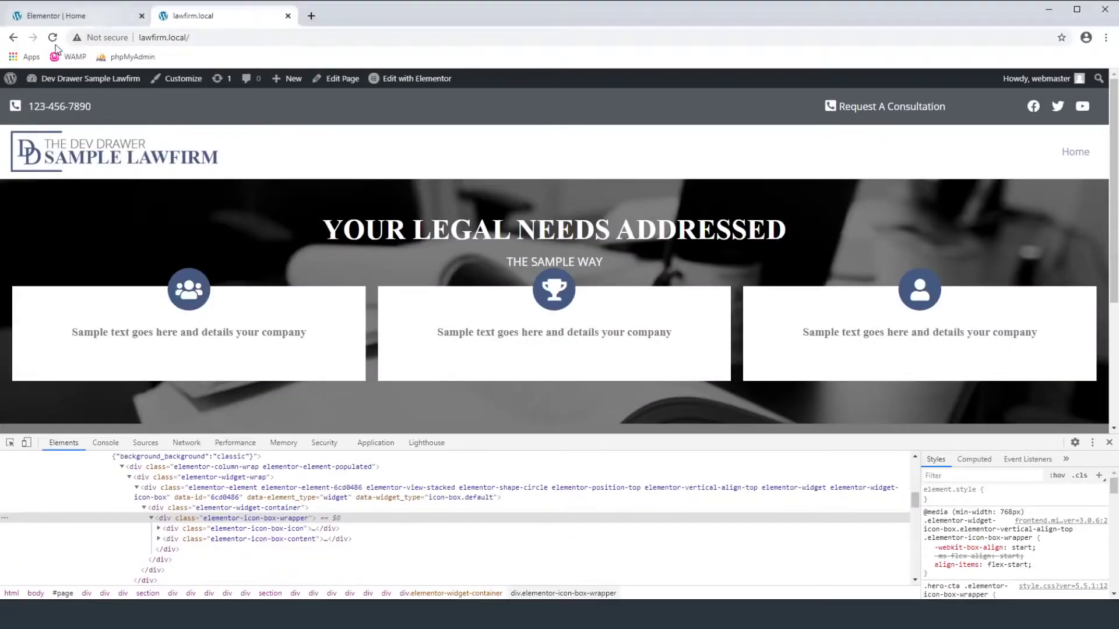
pyautogui.click(54, 42)
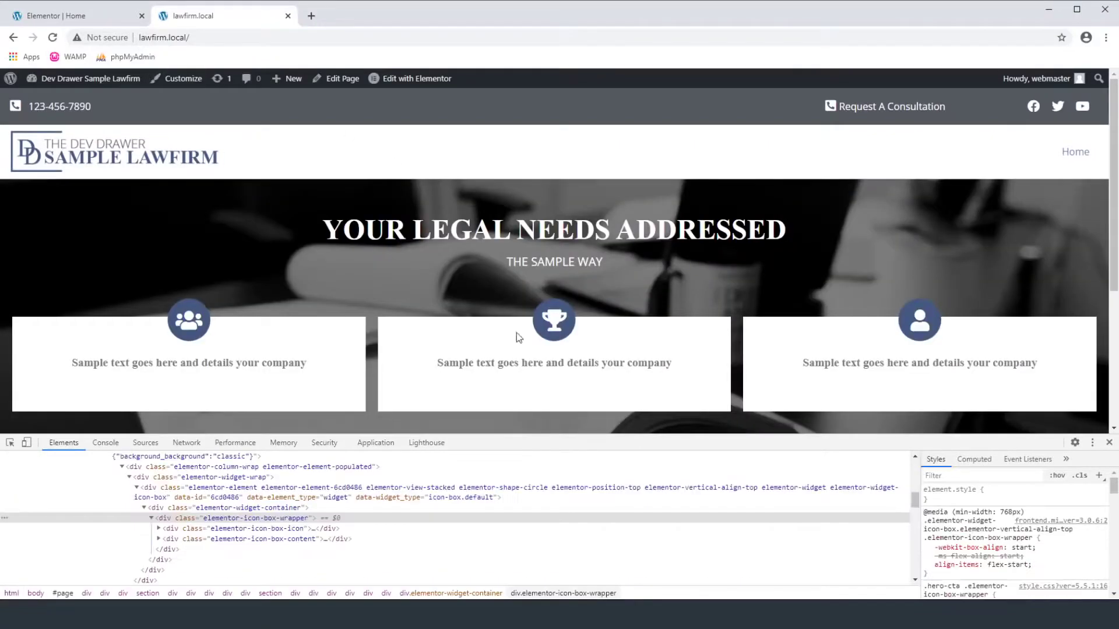
pyautogui.click(1109, 444)
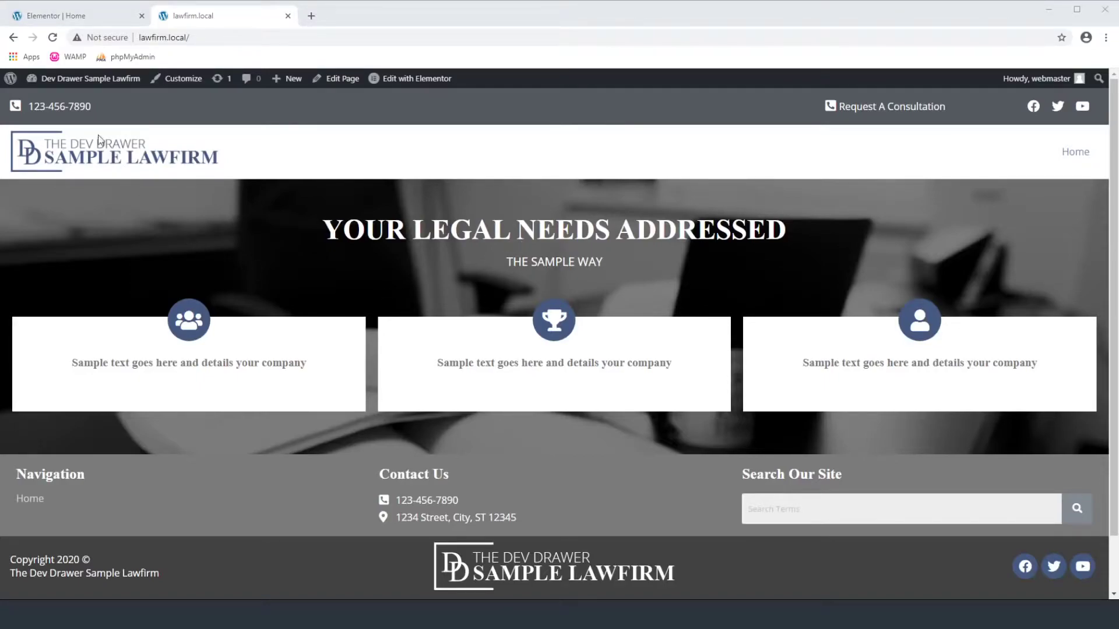
pyautogui.click(52, 36)
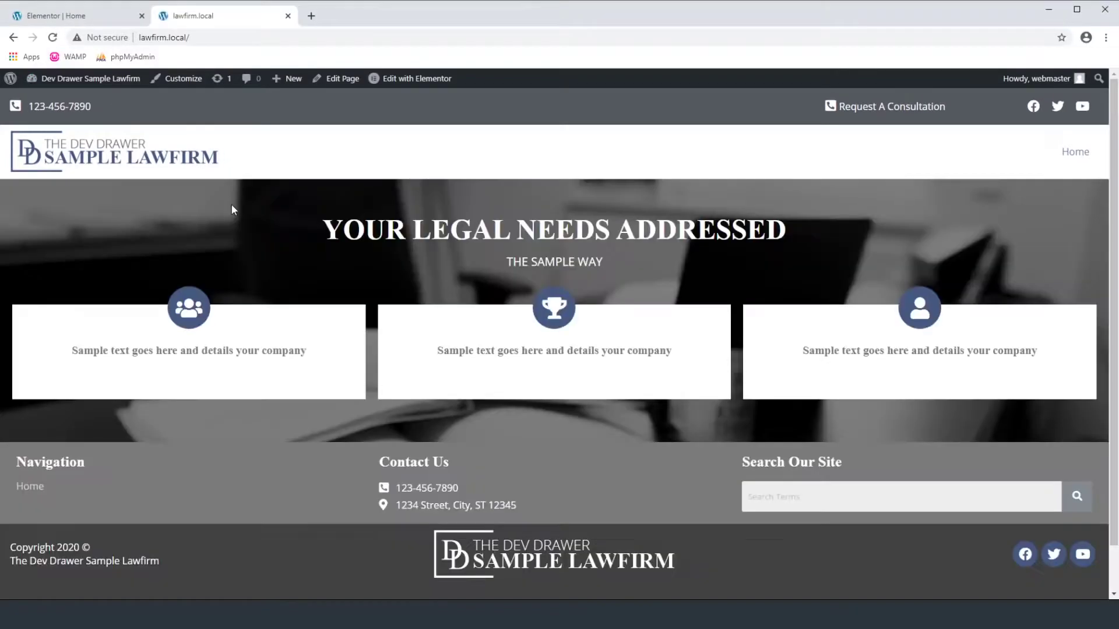
pyautogui.scroll(-1, 559, 361)
pyautogui.scroll(1, 576, 345)
# - In the Elementor editor, set the title font size of the first icon box, with the people icon, to 25 px
pyautogui.click(59, 16)
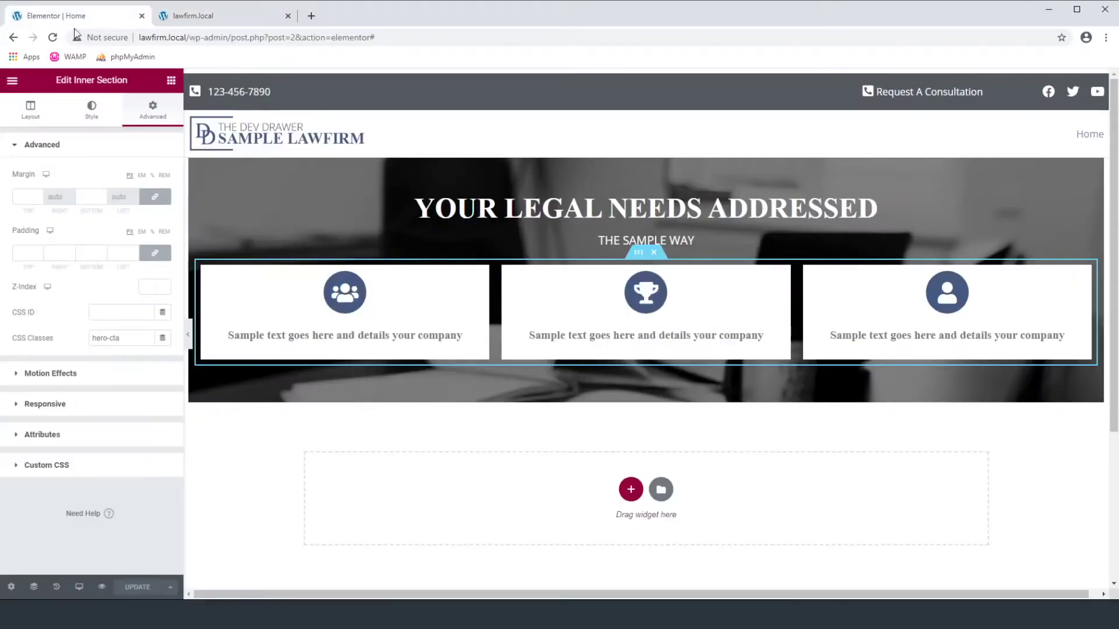
pyautogui.click(361, 339)
pyautogui.click(151, 112)
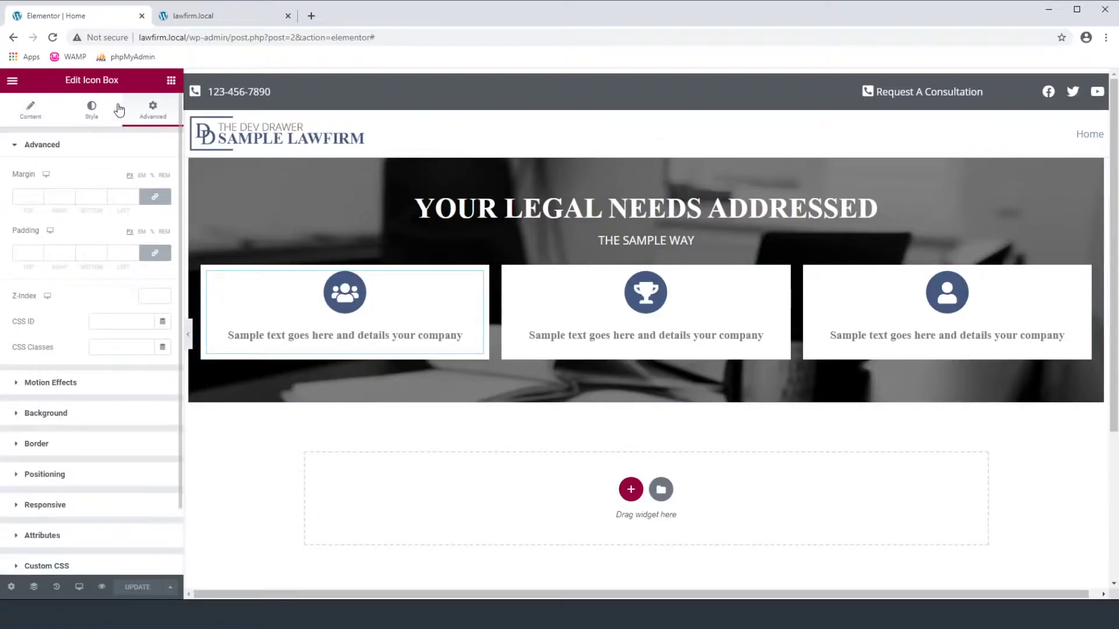
pyautogui.click(119, 110)
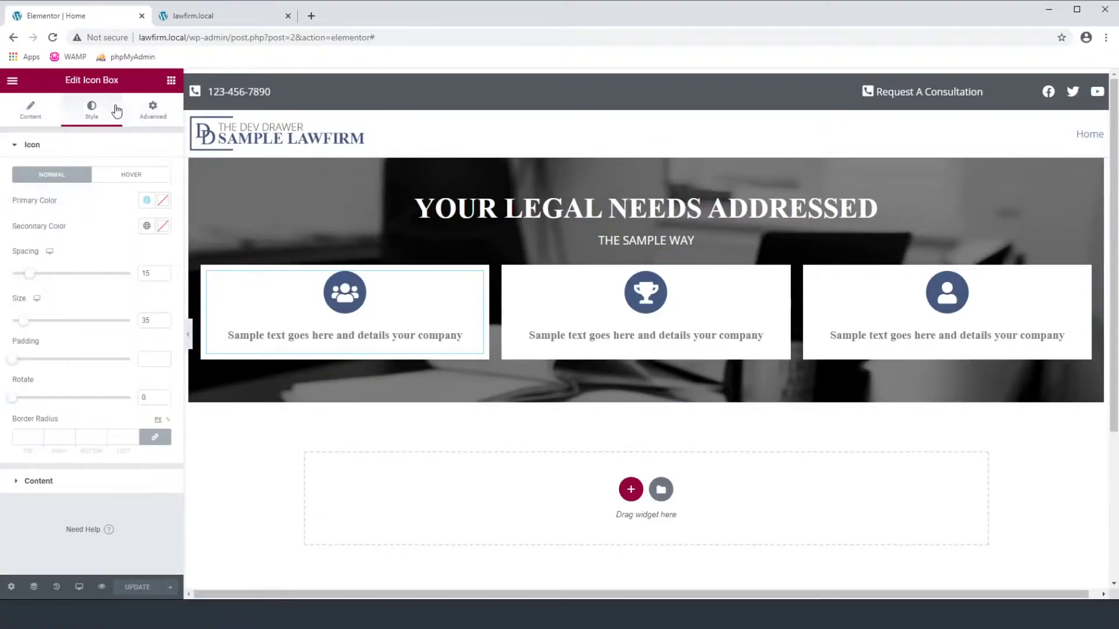
pyautogui.click(84, 483)
pyautogui.click(164, 358)
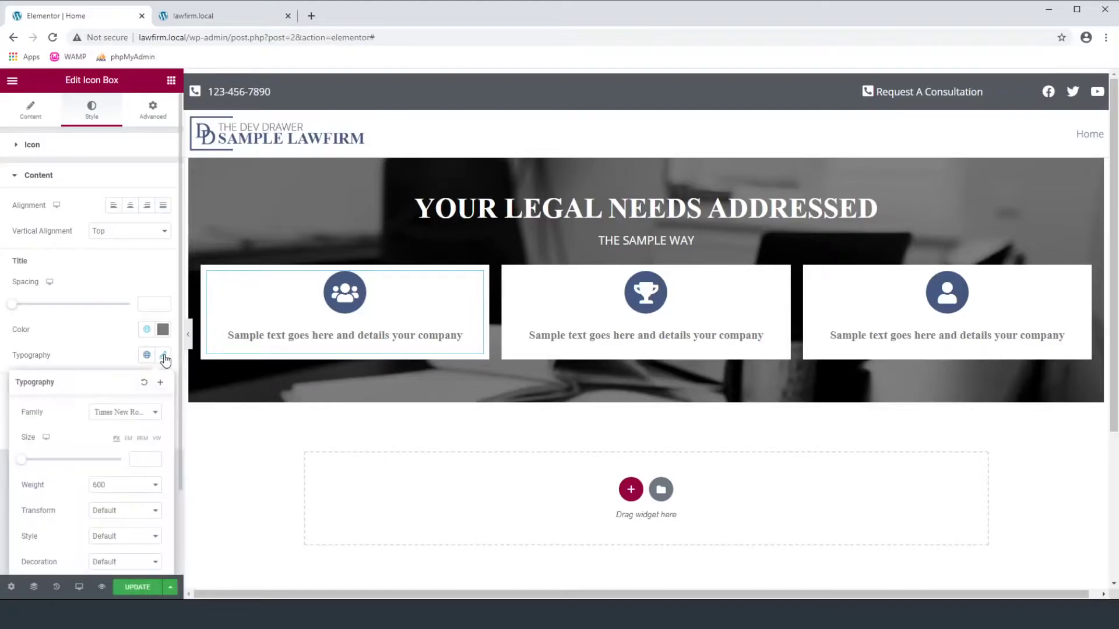
pyautogui.moveTo(22, 466); pyautogui.dragTo(37, 472)
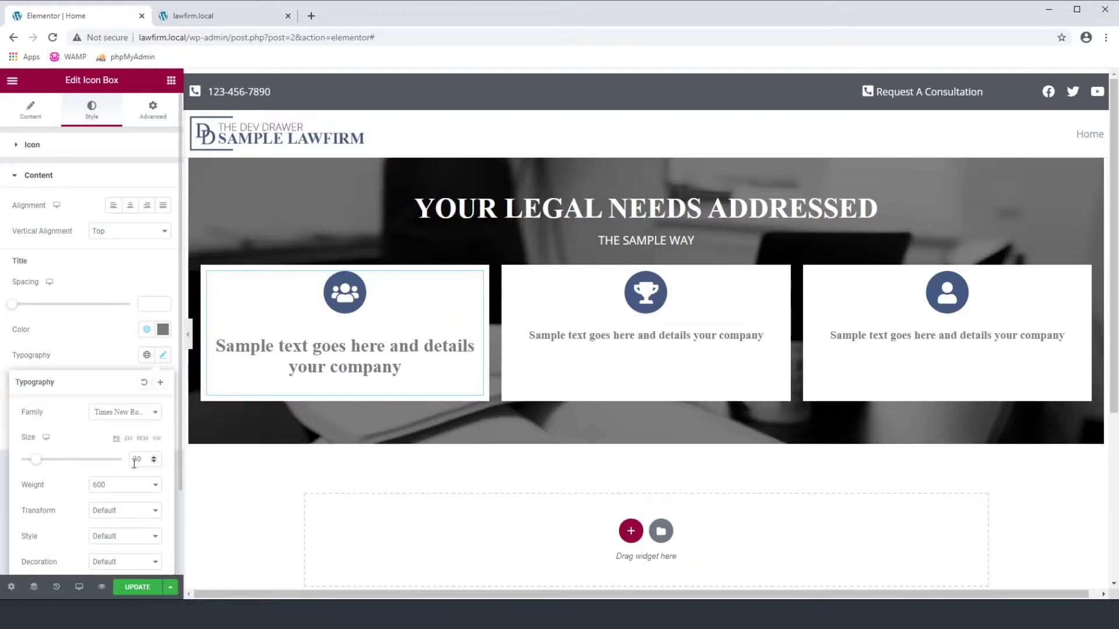
pyautogui.moveTo(140, 460); pyautogui.dragTo(131, 457)
pyautogui.write('20')
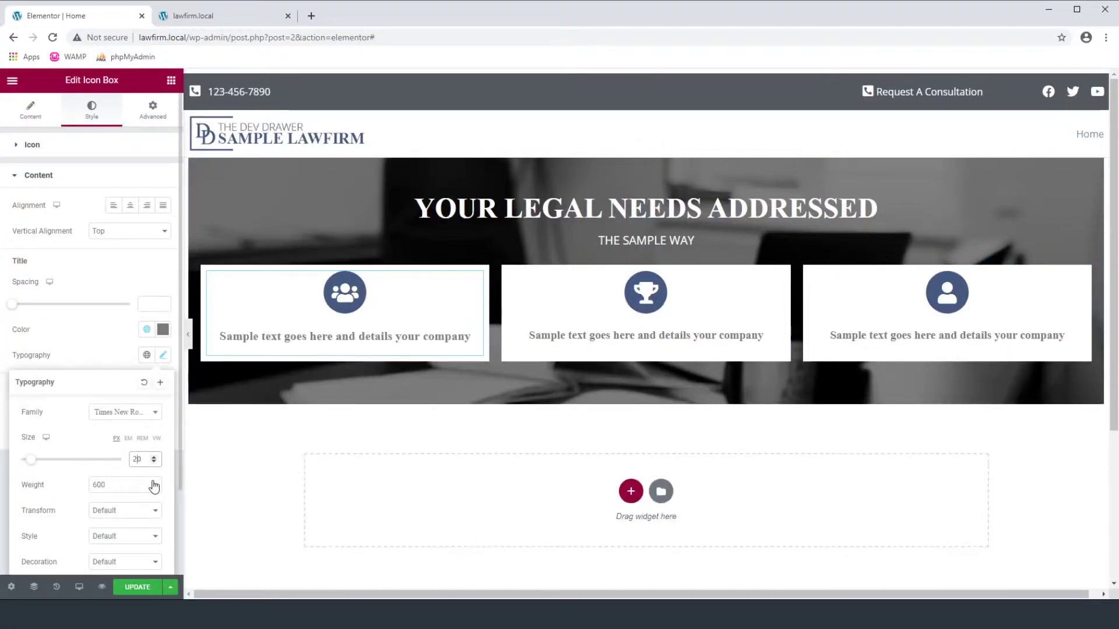
pyautogui.press('BackSpace')
pyautogui.write('5')
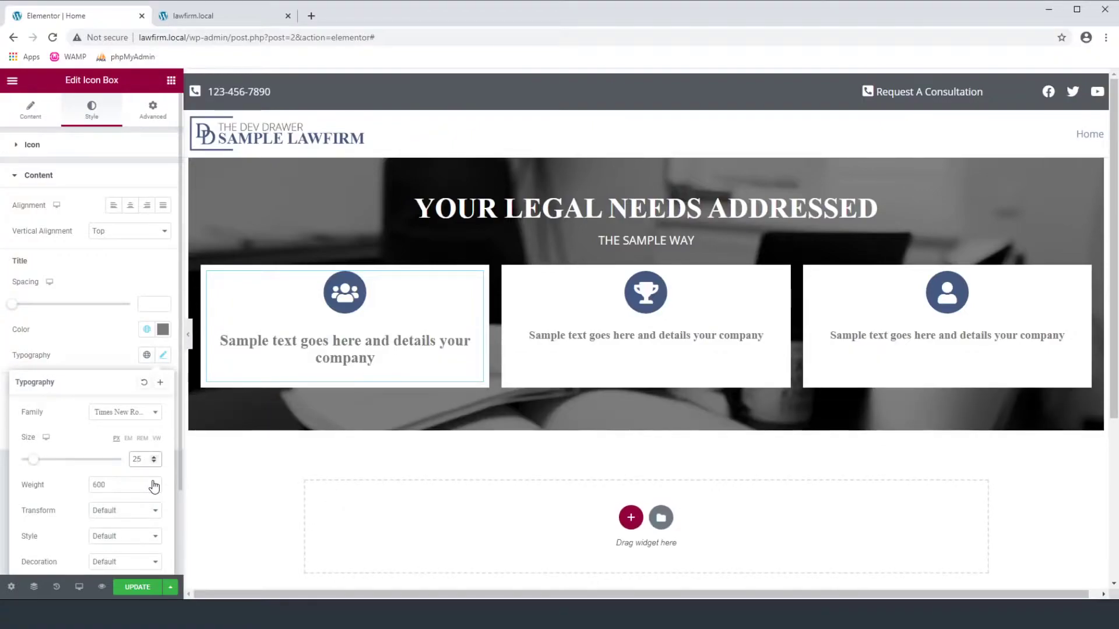
# - Set the title font size of the middle icon box, with the trophy icon, to 25 px
pyautogui.click(514, 354)
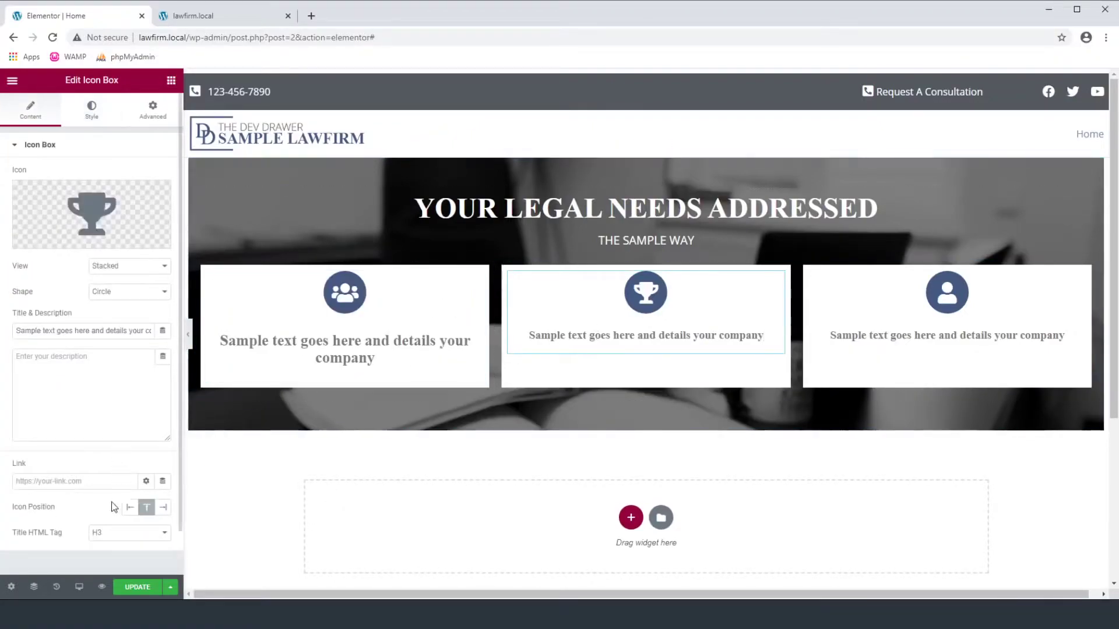
pyautogui.click(92, 110)
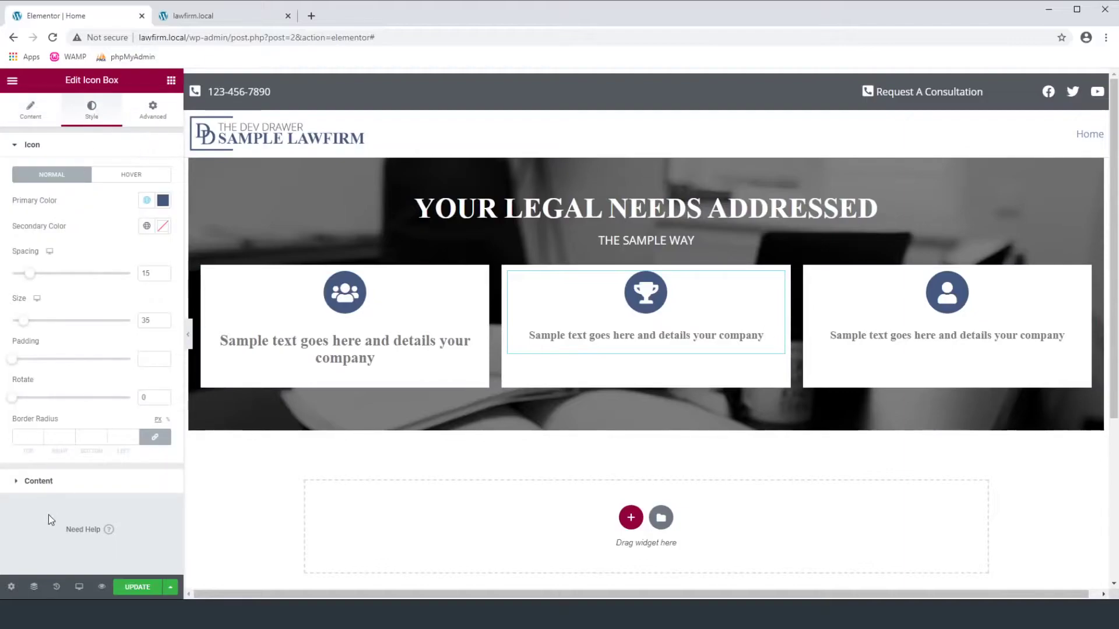
pyautogui.click(45, 484)
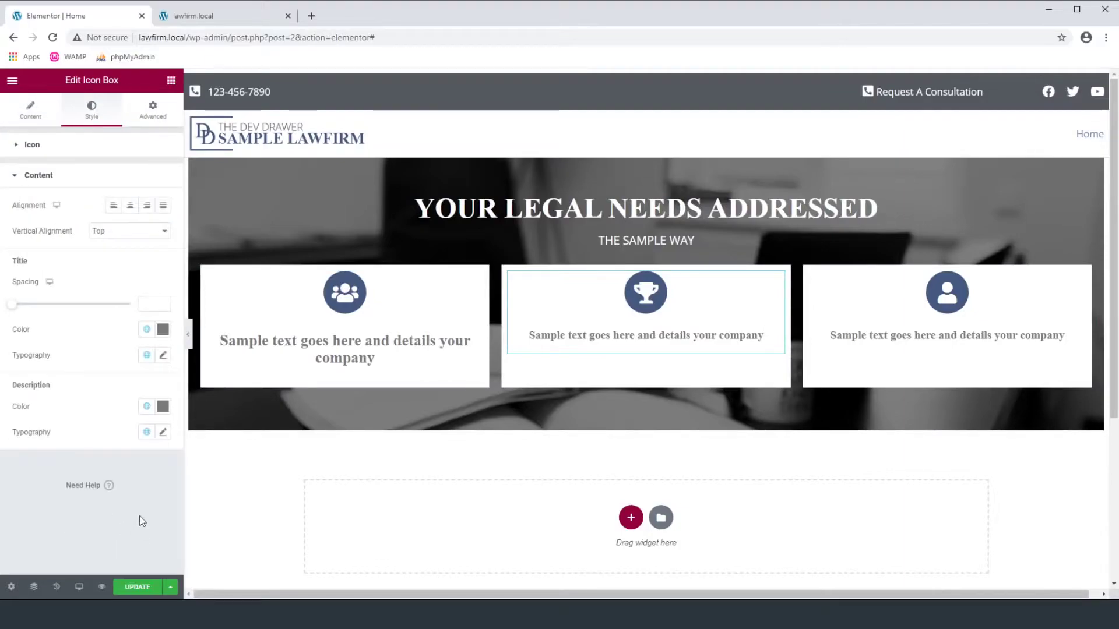
pyautogui.click(163, 356)
pyautogui.click(140, 459)
pyautogui.write('2')
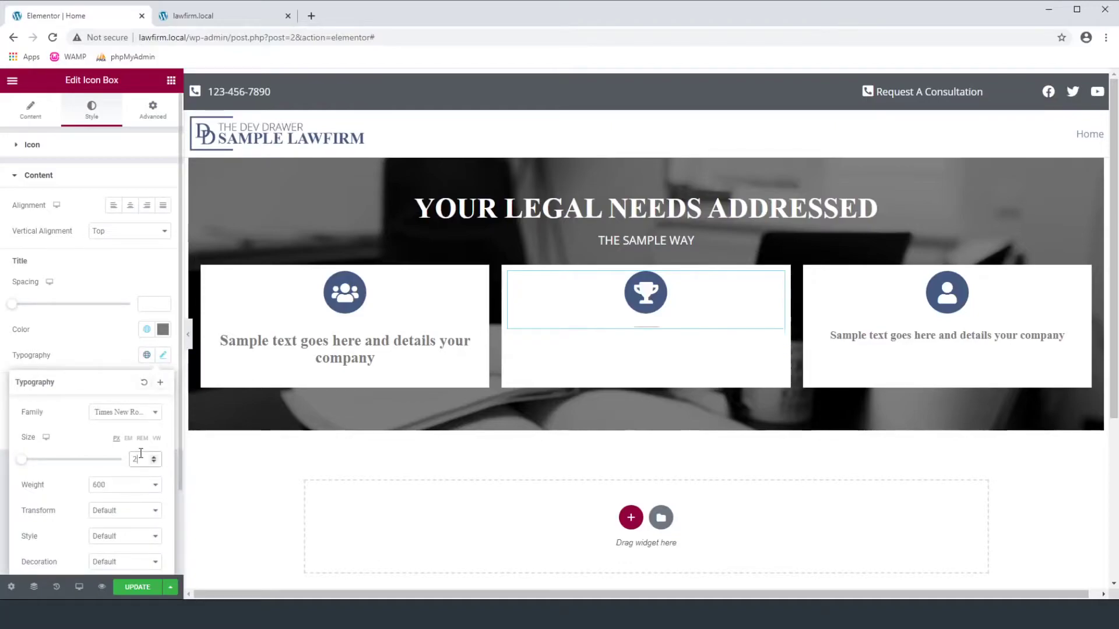
pyautogui.write('5')
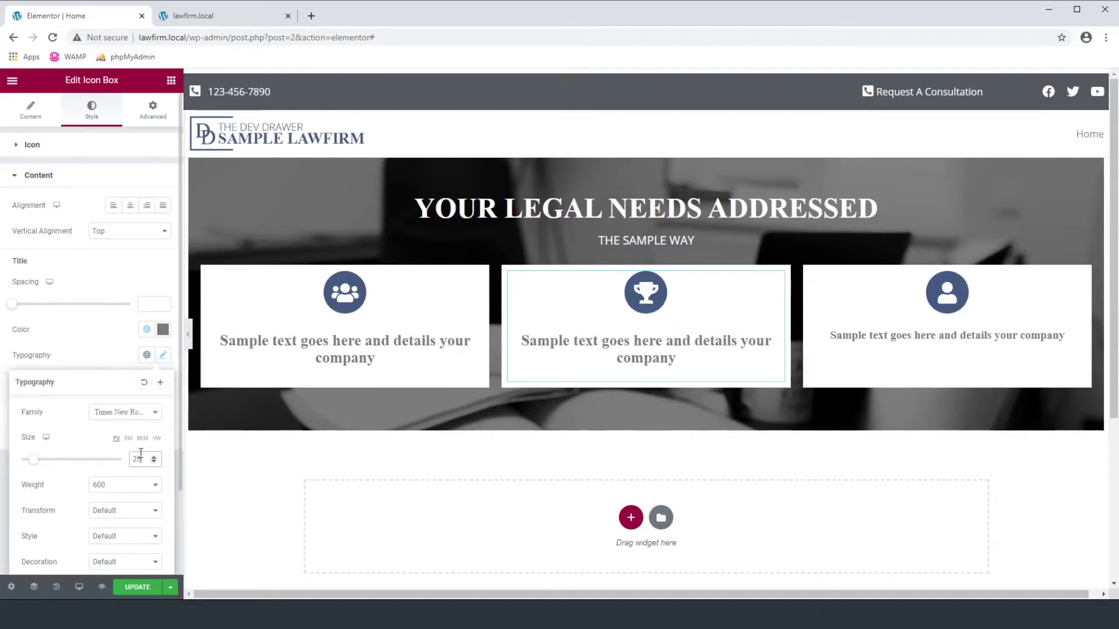
# - Set the description font size of the third icon box, with the single-person icon, to 25 px
pyautogui.click(917, 337)
pyautogui.click(92, 111)
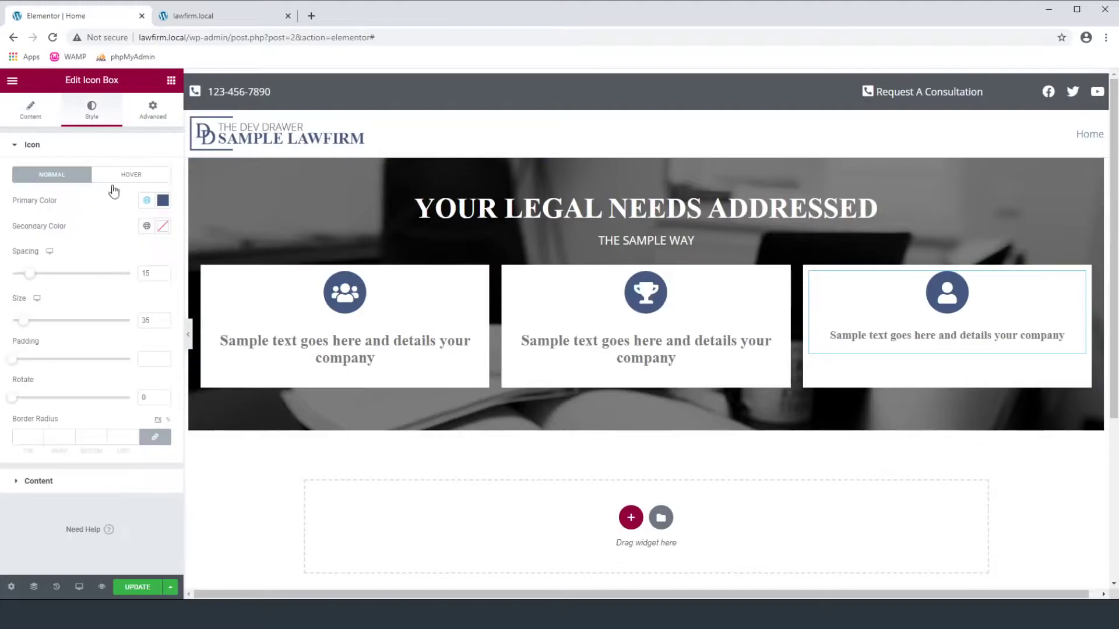
pyautogui.click(67, 481)
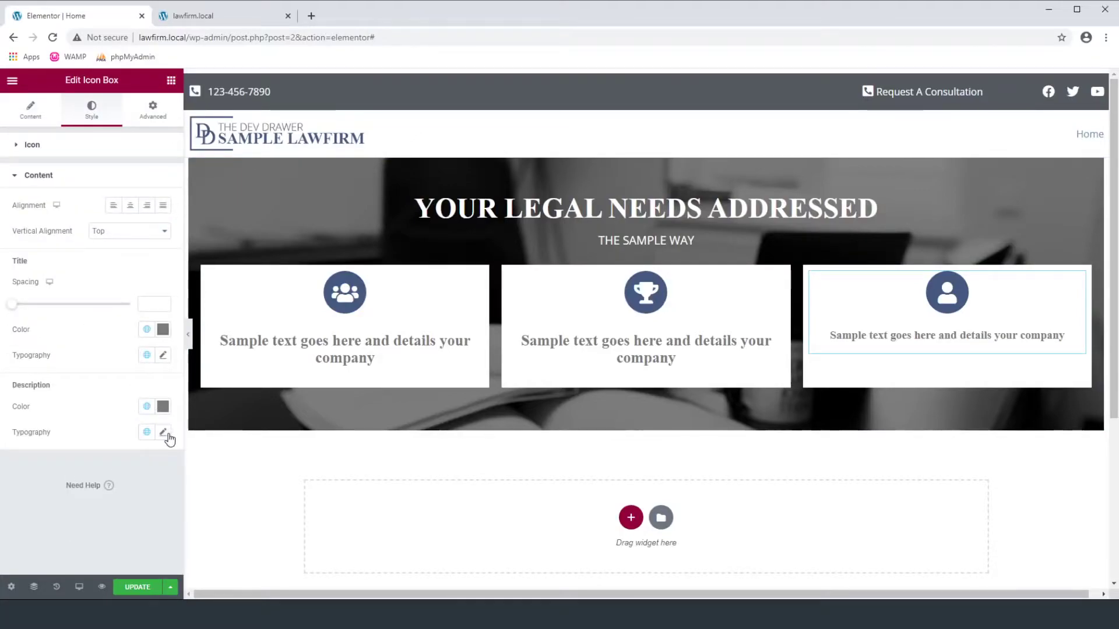
pyautogui.click(165, 434)
pyautogui.click(142, 536)
pyautogui.write('25')
pyautogui.click(84, 515)
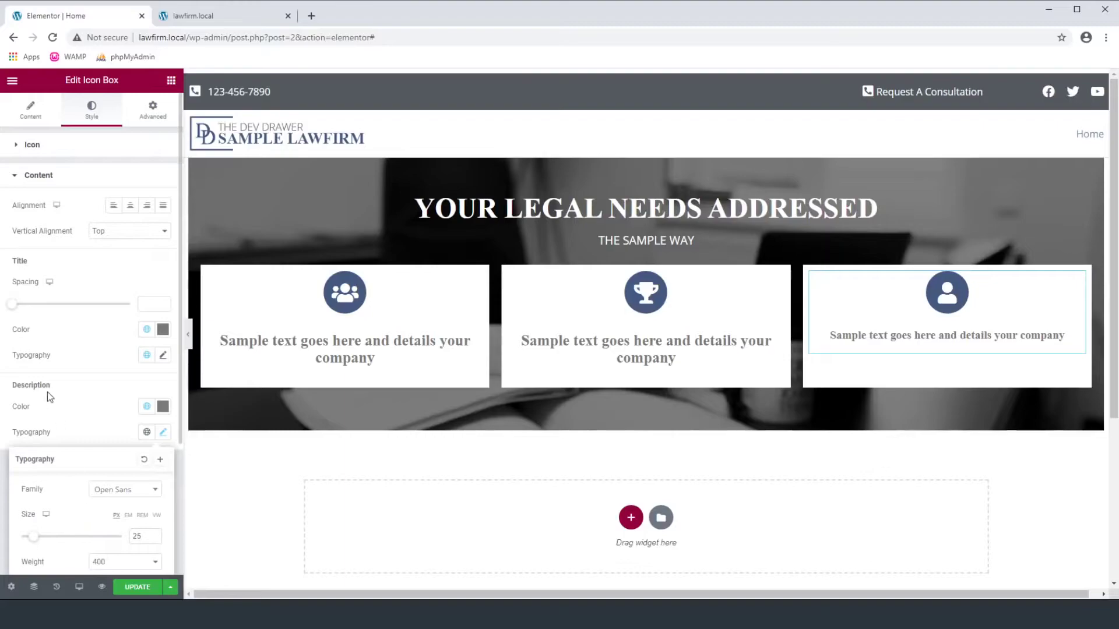
pyautogui.scroll(-1, 44, 384)
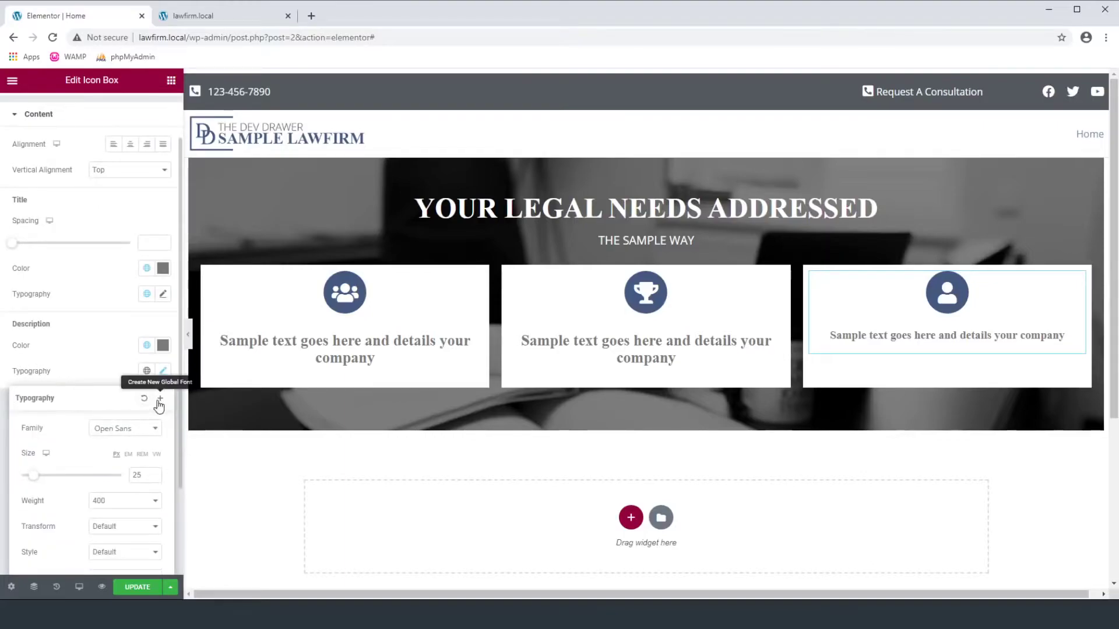
pyautogui.moveTo(152, 476); pyautogui.dragTo(99, 475)
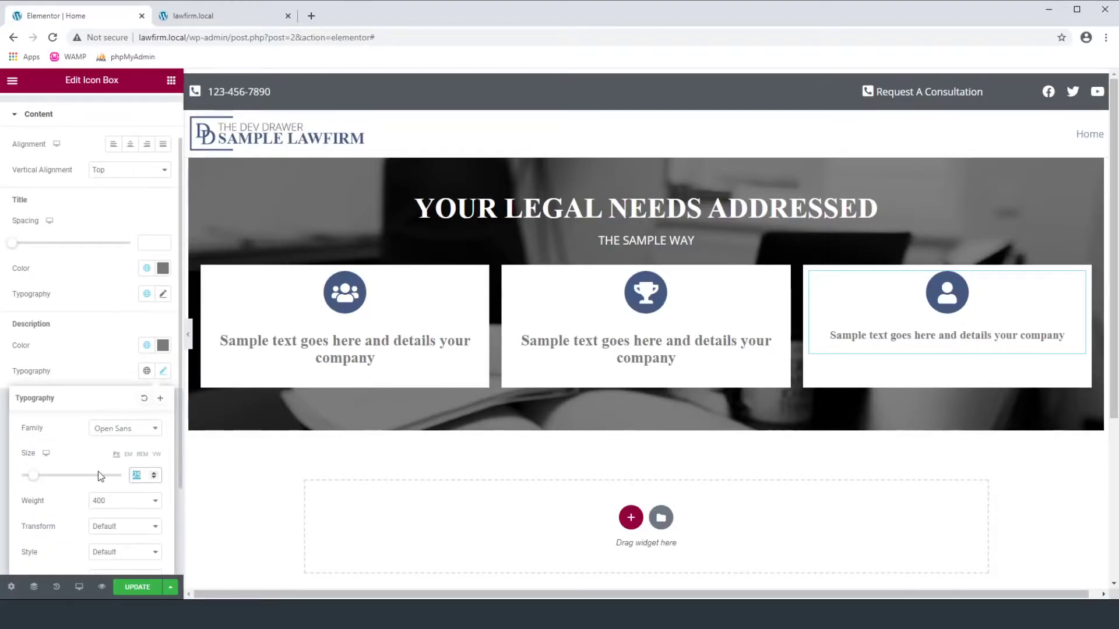
pyautogui.click(100, 367)
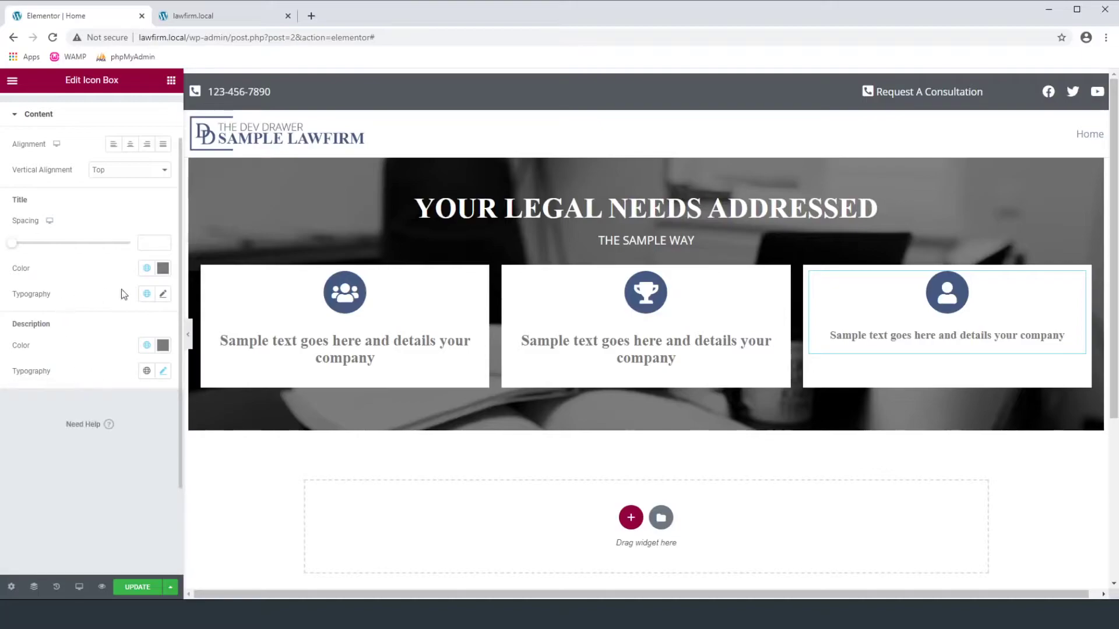
# - Set the title font size of the third icon box to 25 px
pyautogui.click(163, 293)
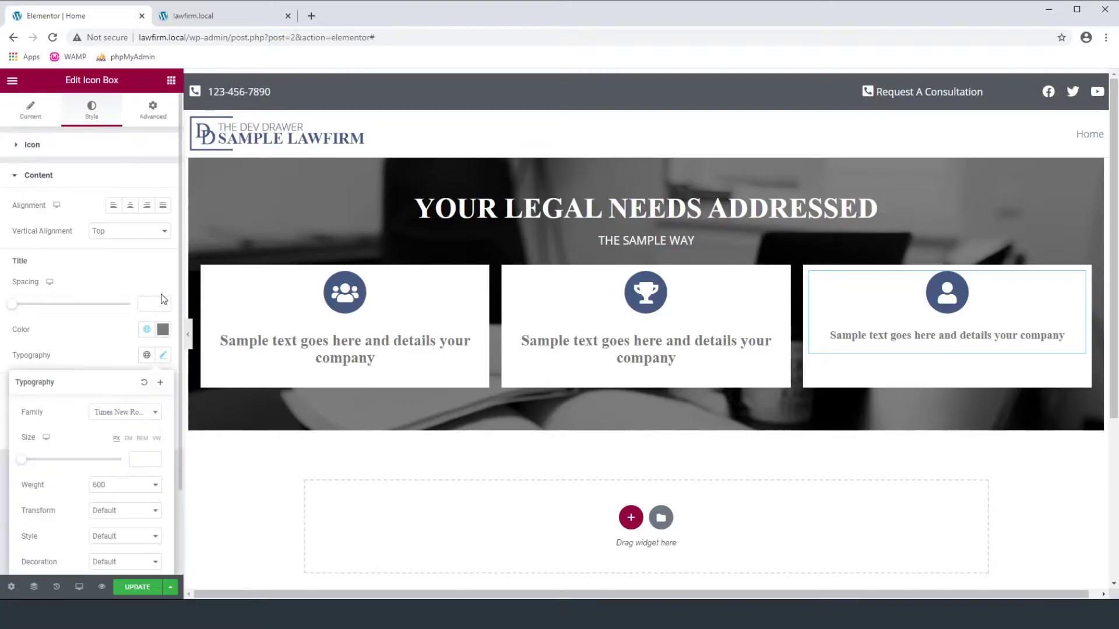
pyautogui.click(144, 458)
pyautogui.write('25')
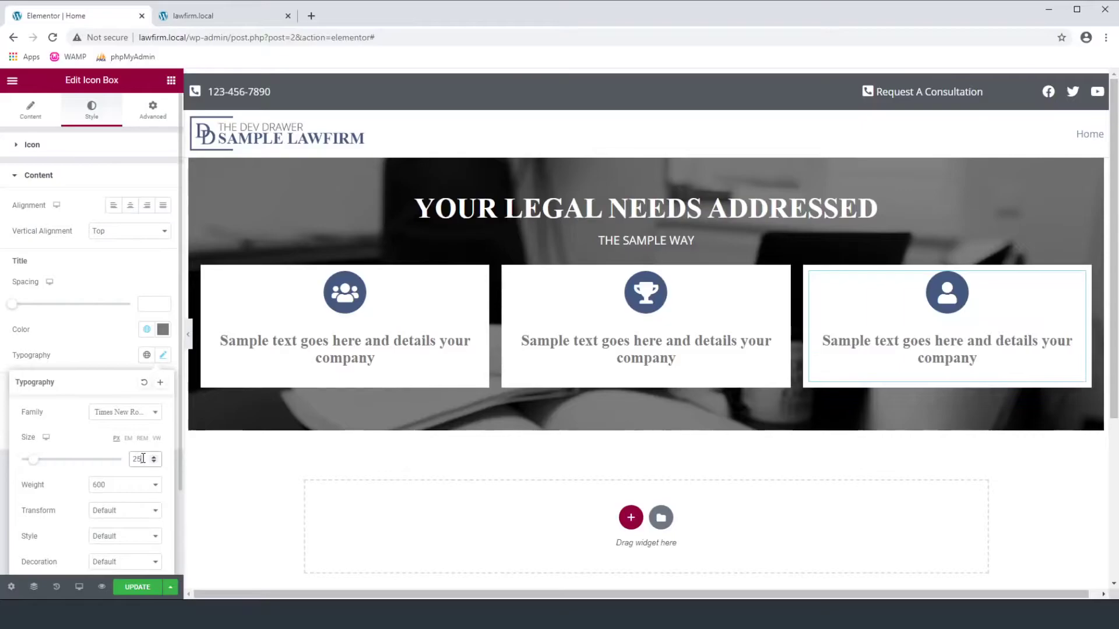
# - Update the page, check the icon box titles on the reloaded published home page and return to the Elementor editor
pyautogui.click(137, 586)
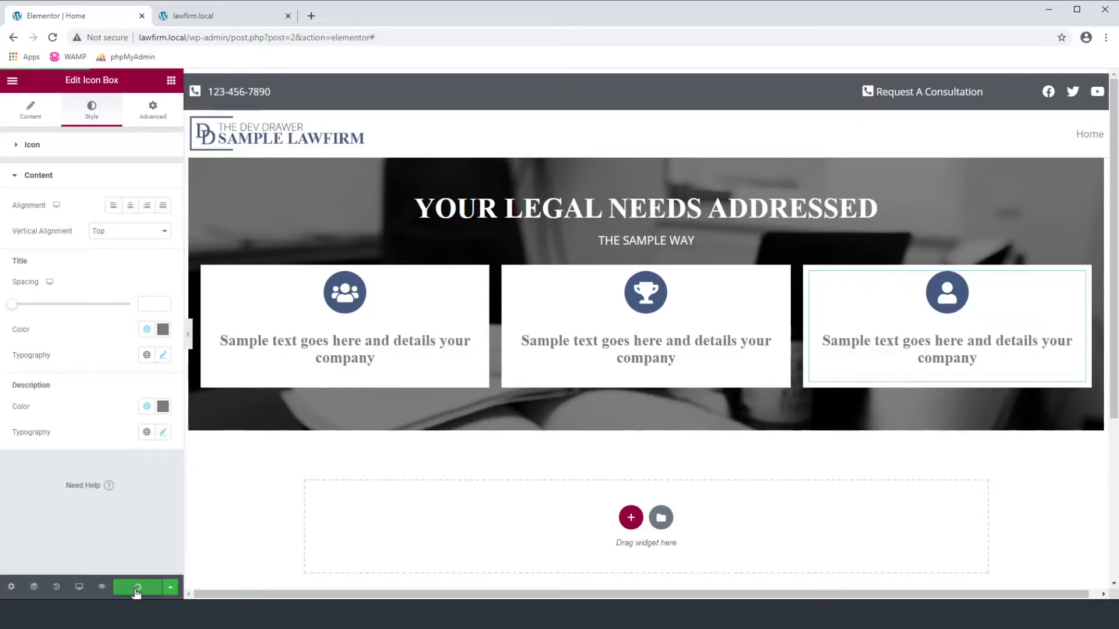
pyautogui.click(185, 18)
pyautogui.click(52, 38)
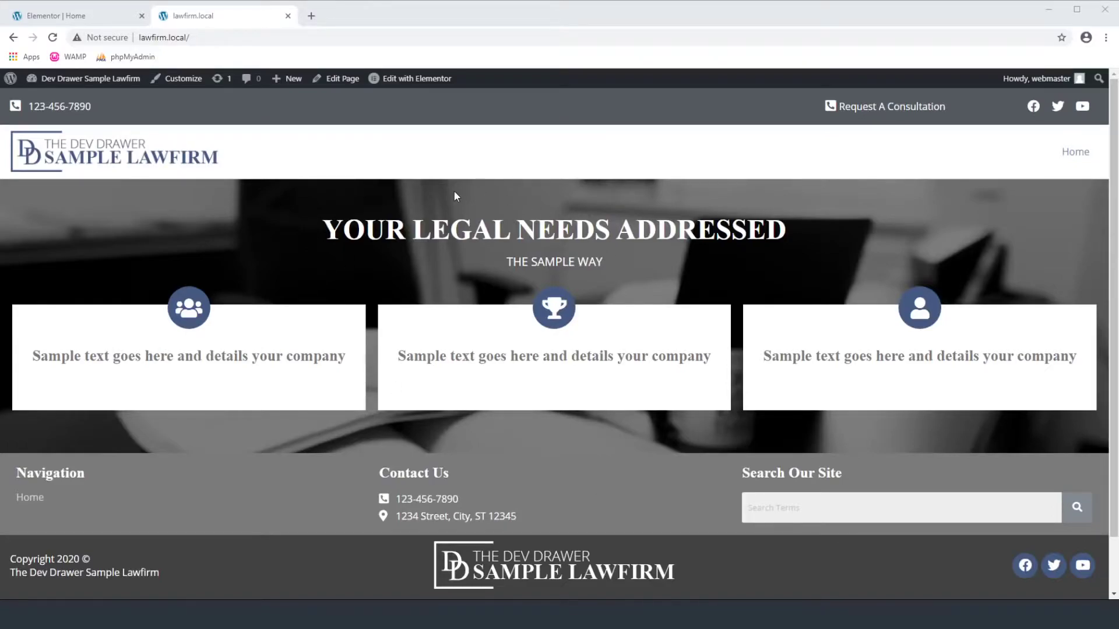
pyautogui.click(92, 13)
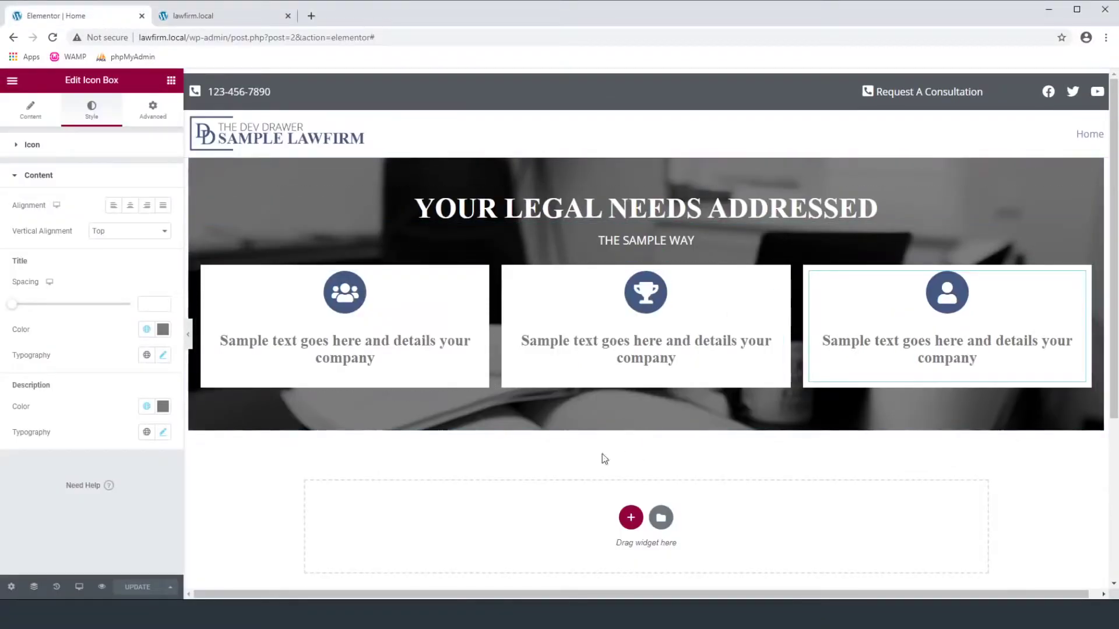
# - Add a two-column section below the hero section and narrow its first column so the second one is wider
pyautogui.click(631, 517)
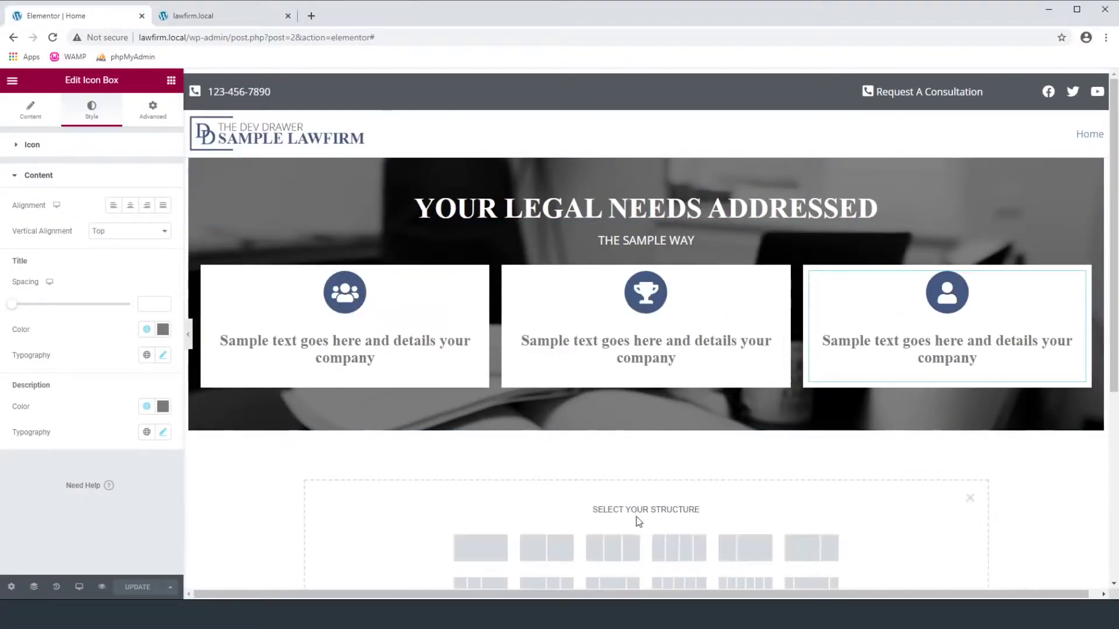
pyautogui.click(554, 548)
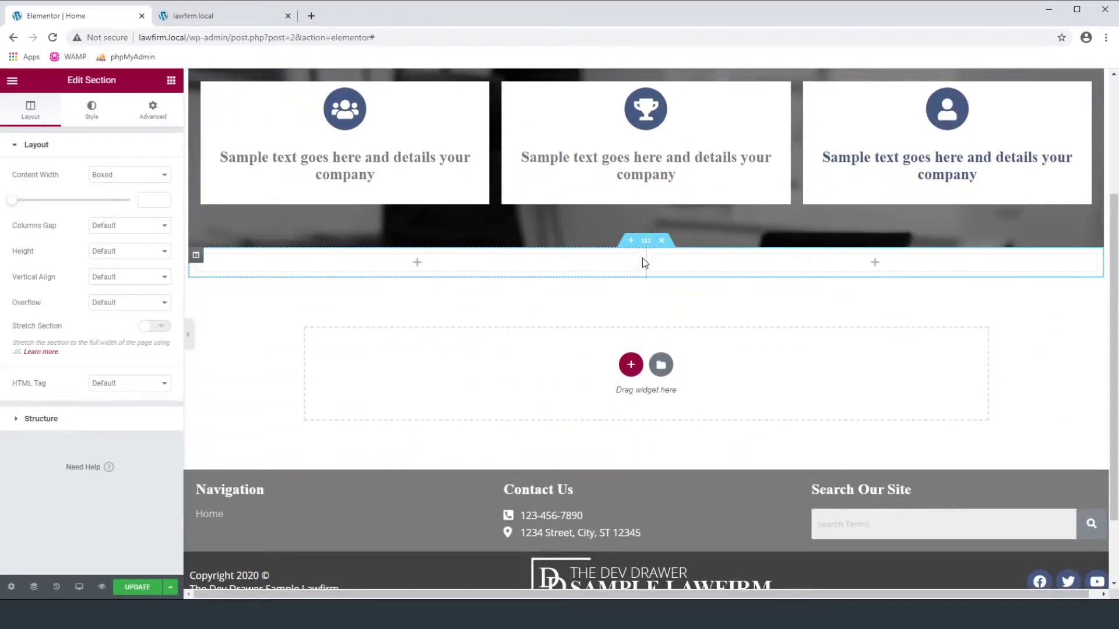
pyautogui.moveTo(645, 263); pyautogui.dragTo(540, 260)
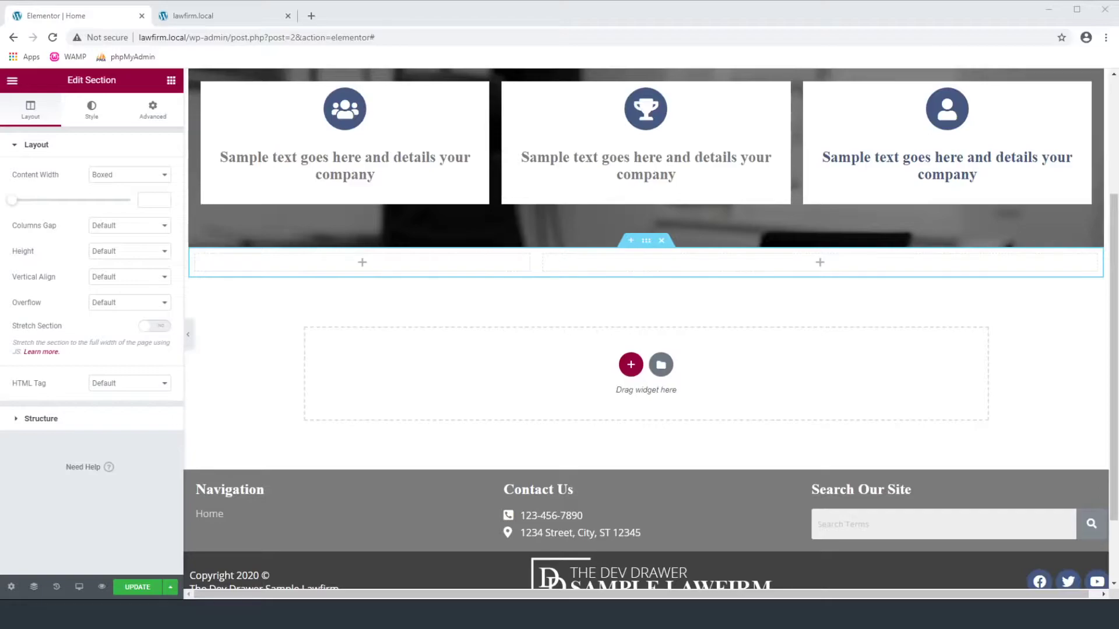
pyautogui.click(564, 264)
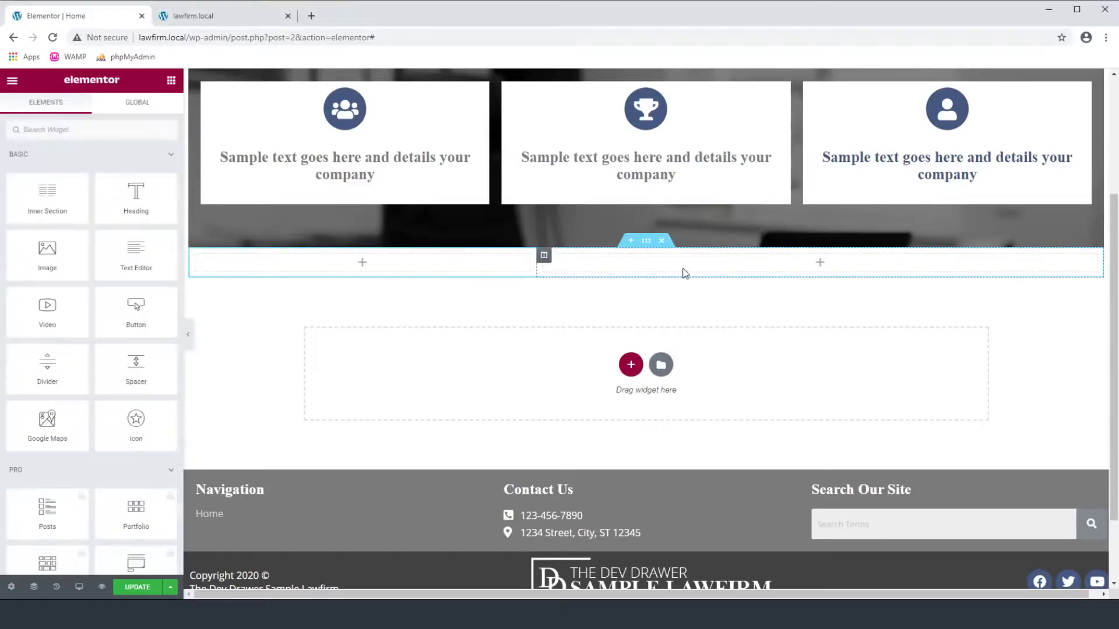
pyautogui.moveTo(50, 197); pyautogui.dragTo(791, 258)
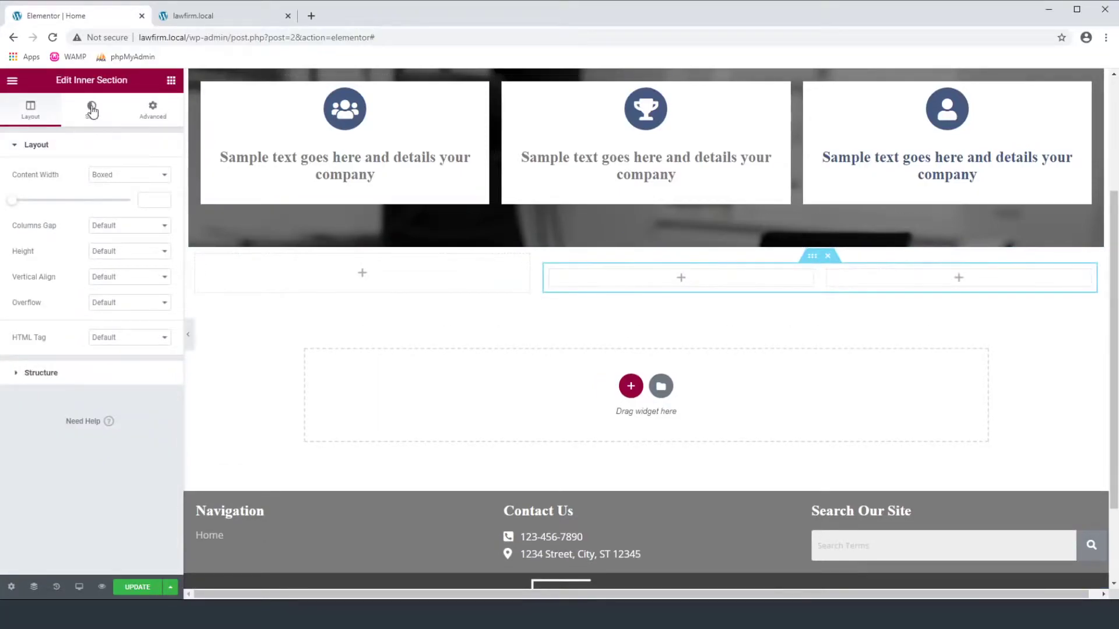
pyautogui.click(170, 82)
pyautogui.moveTo(146, 207); pyautogui.dragTo(115, 220)
pyautogui.click(57, 587)
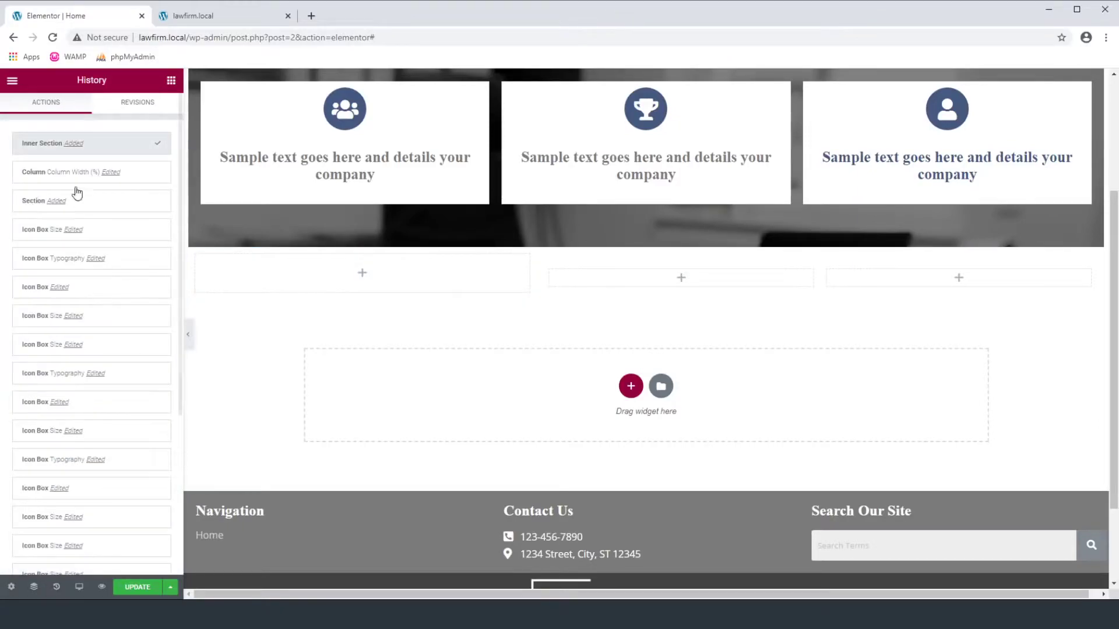
pyautogui.click(127, 175)
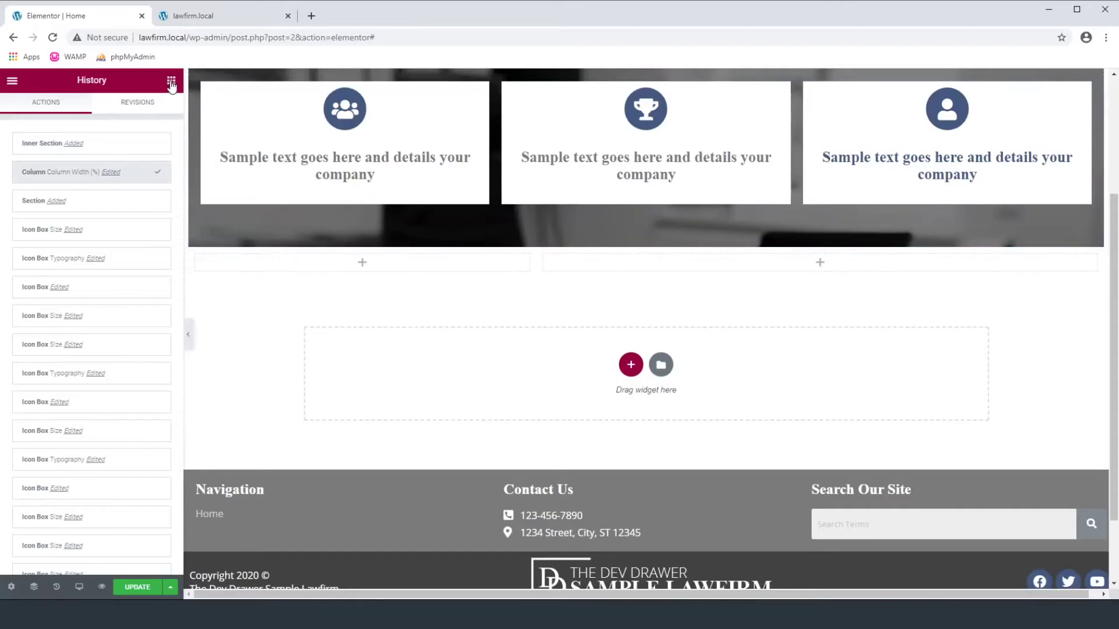
# - Add a Text Editor widget to the new section's wider column and clear its placeholder text
pyautogui.click(171, 81)
pyautogui.moveTo(136, 256); pyautogui.dragTo(849, 263)
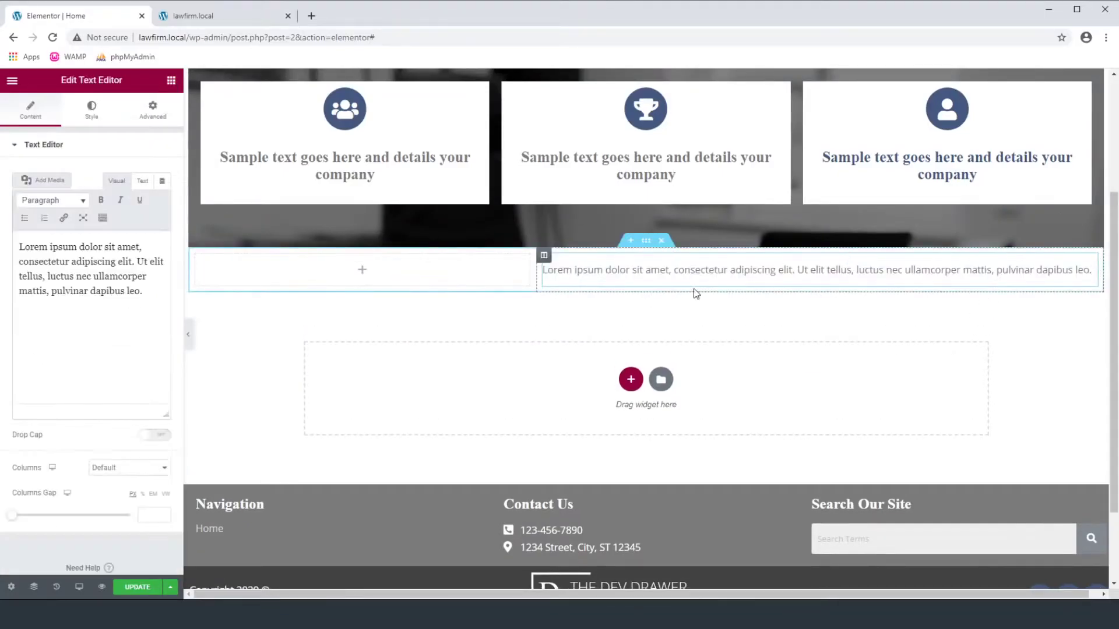
pyautogui.click(94, 262)
pyautogui.hotkey('ctrl', 'a')
pyautogui.press('BackSpace')
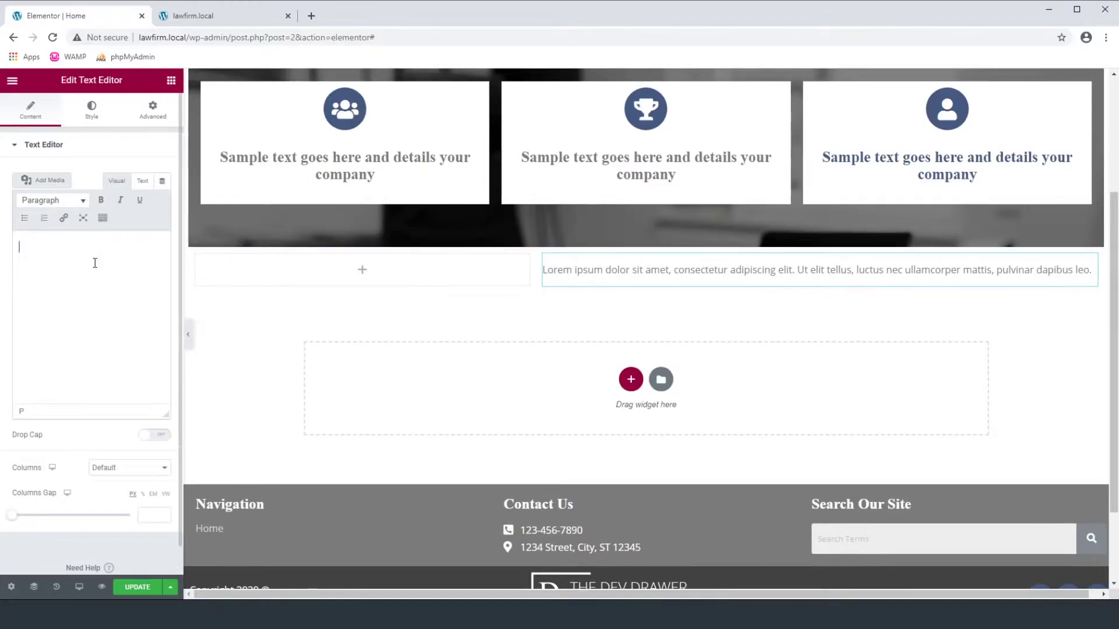
pyautogui.write('30')
pyautogui.hotkey('ctrl', 'a')
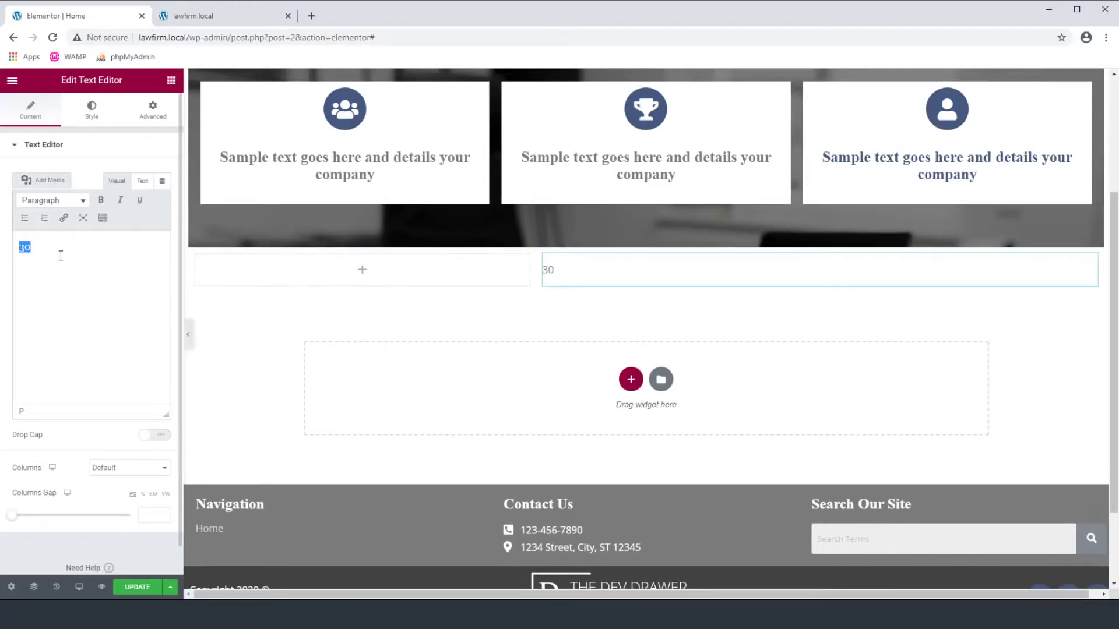
pyautogui.press('BackSpace')
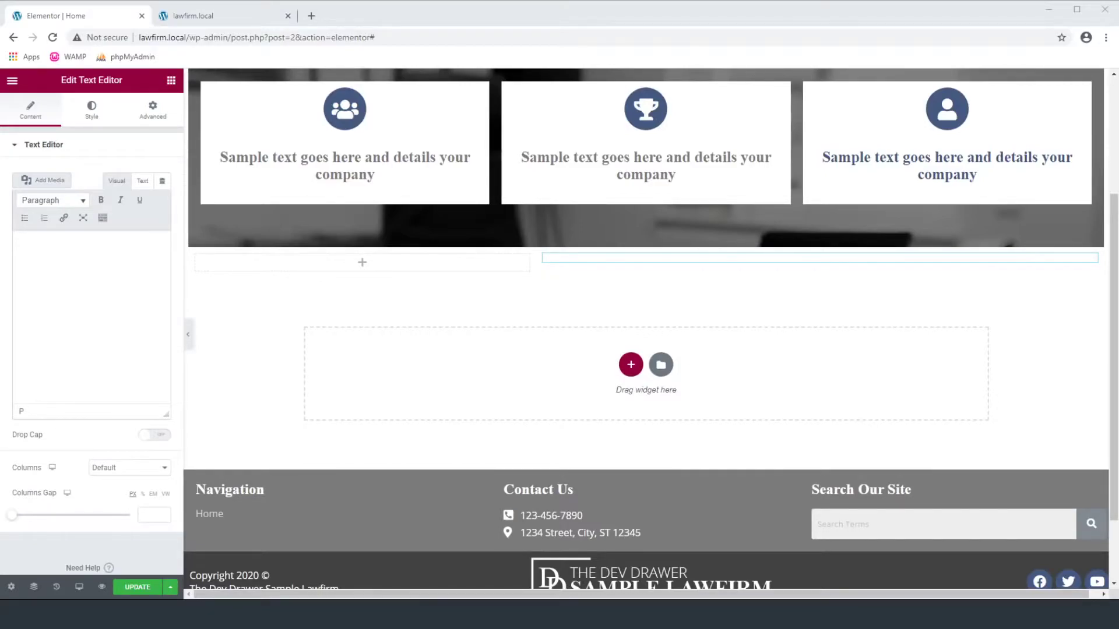
pyautogui.click(70, 261)
pyautogui.write('30')
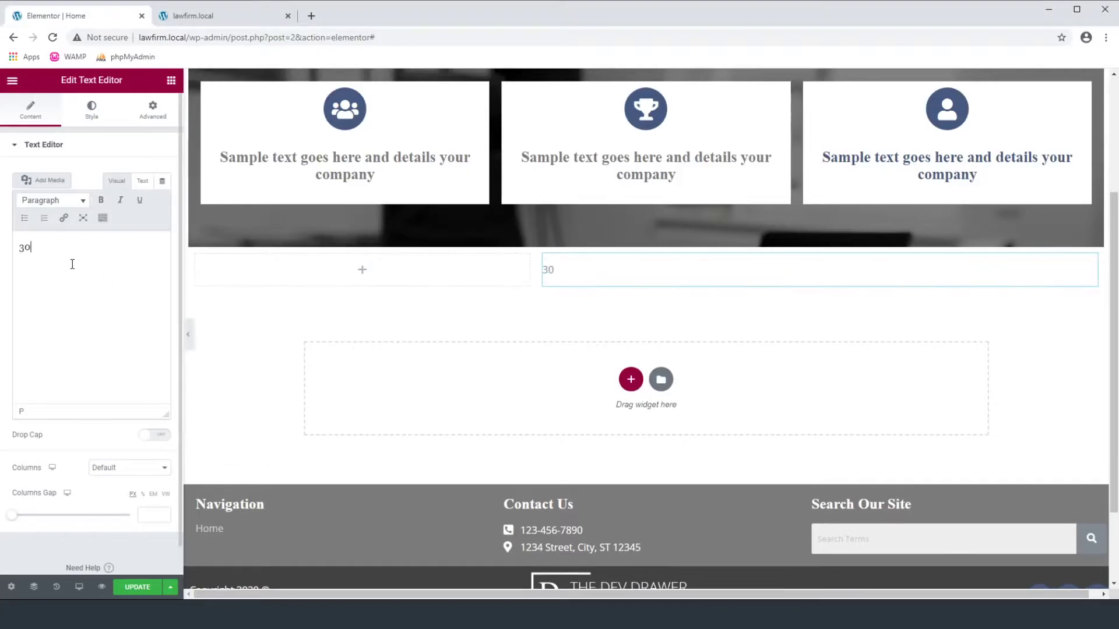
pyautogui.press('BackSpace')
pyautogui.press('BackSpace')
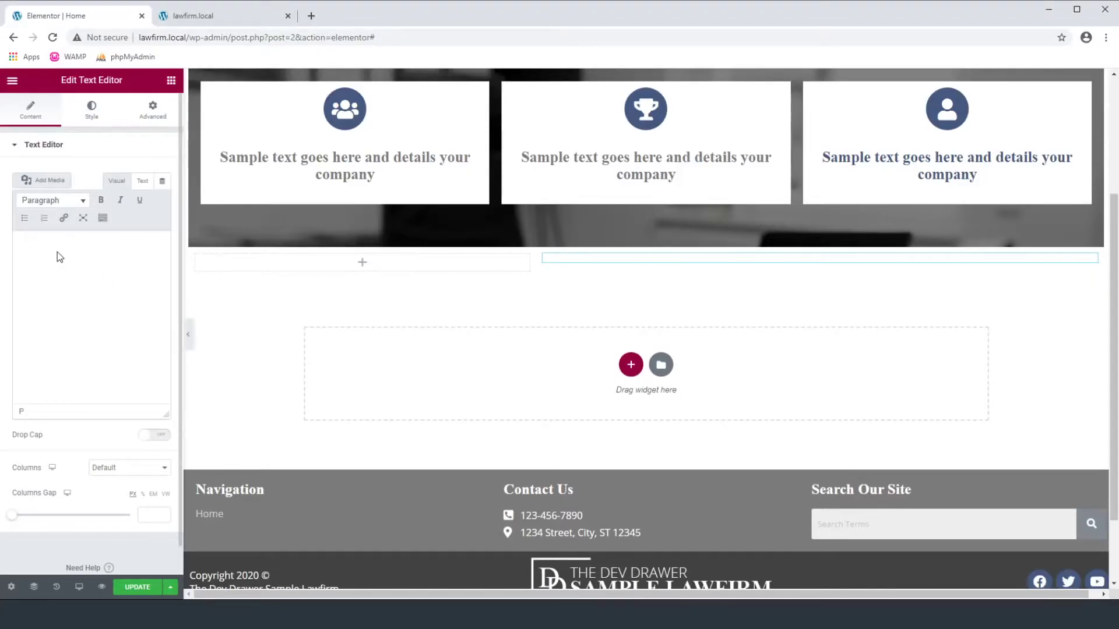
pyautogui.write('30')
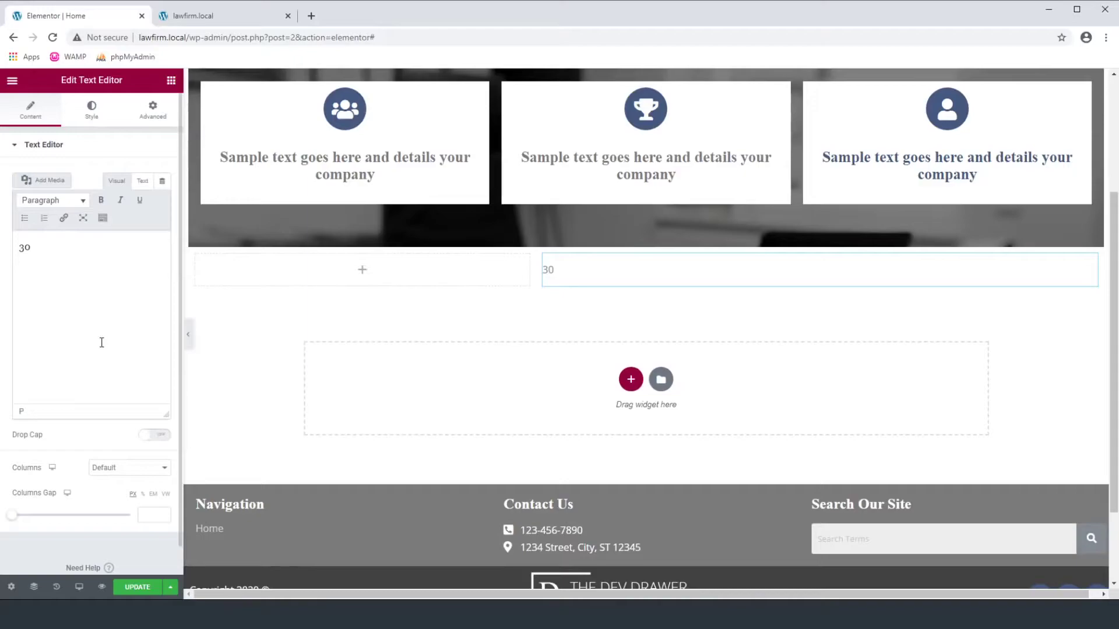
pyautogui.press('BackSpace')
pyautogui.press('BackSpace')
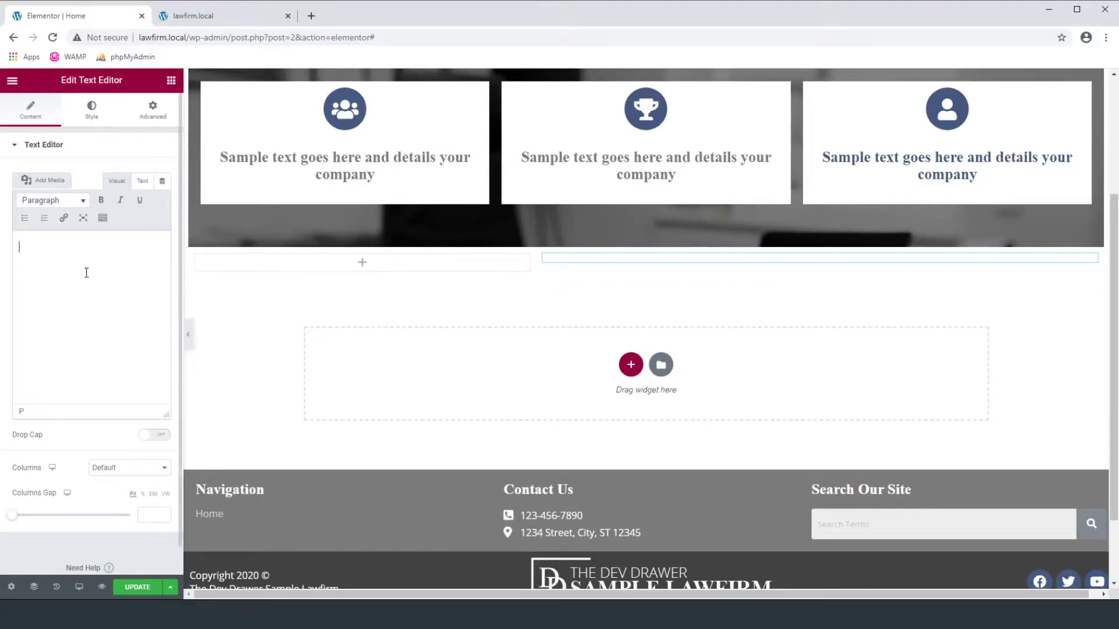
# - Fill the text widget with four placeholder paragraphs starting "Lorem ipsum malesuada ullamcorper" and add a Heading widget above it
pyautogui.write('Lorem ipsum malesuada ullamcorper himenaeos id odio lectus risus placerat tortor eget torquent turpis cursus vestibulum lacus duis justo neque enim egestas est duis luctus nisl etiam. Congue etiam metus per consequat quisque molestie fames eros turpis duis morbi porta, ad tempor congue ac etiam sem lobortis nostra nam viverra malesuada leo in habitant nunc dictumst. Egestas aliquet sagittis sapien cubilia metus vehicula lectus torquent arcu tincidunt commodo dictumst mattis, posuere morbi mauris varius congue eleifend a tellus rutrum volutpat tincidunt ornare. Diam sed porttitor risus augue curae aptent consequat, lacus diam etiam rutrum habitant sit, ut neque convallis dictum fusce semper.')
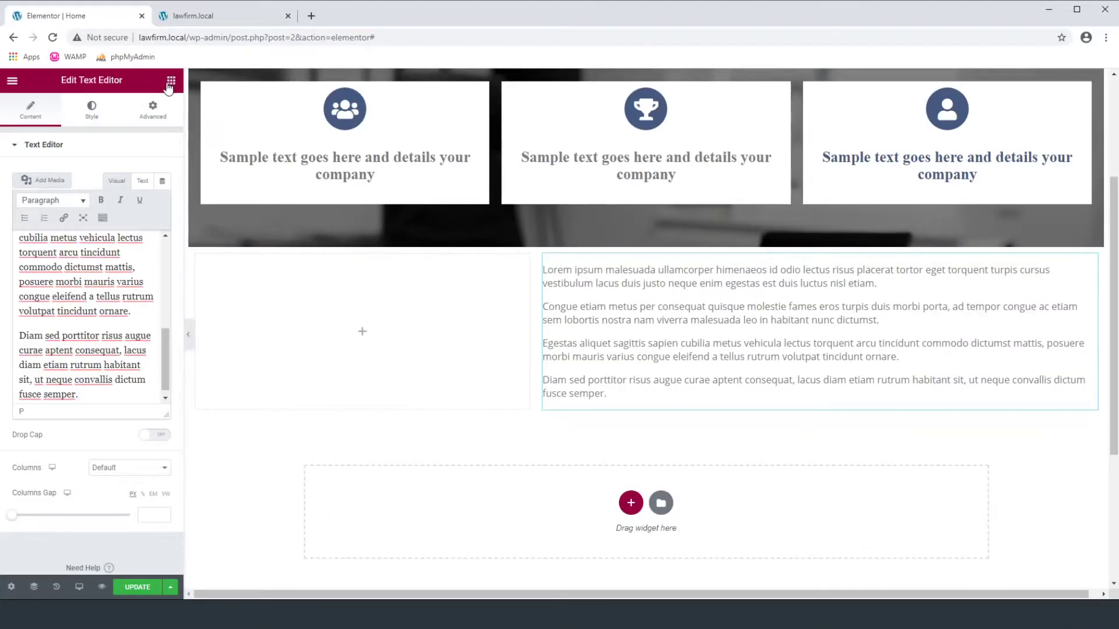
pyautogui.click(362, 330)
pyautogui.moveTo(479, 325); pyautogui.dragTo(763, 281)
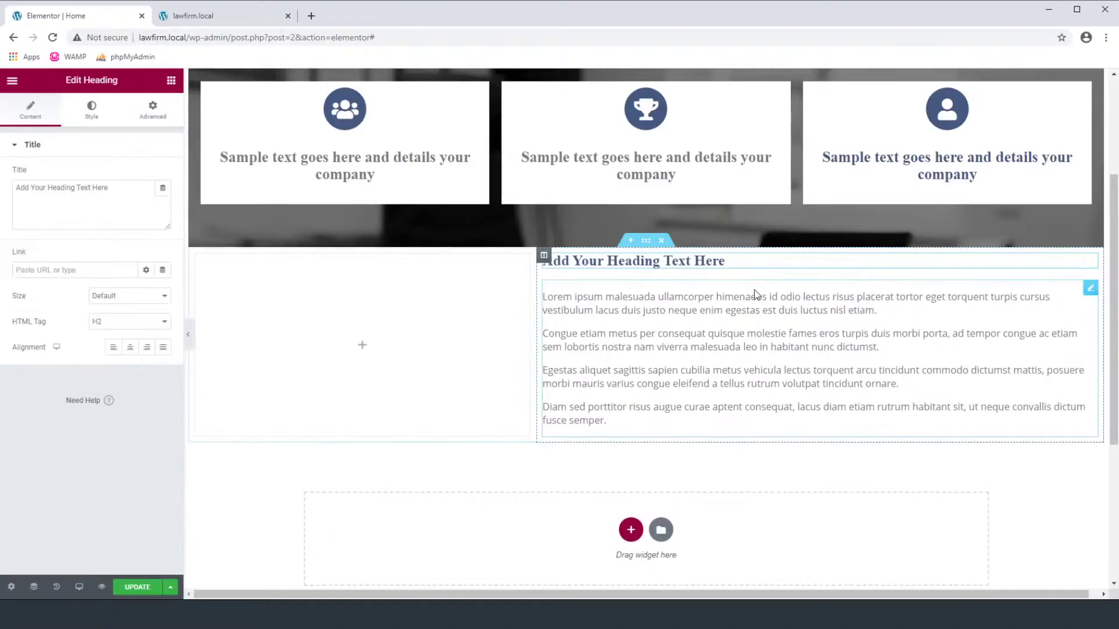
# - Copy the first paragraph's opening words, "Lorem ipsum malesuada ullamcorper himenaeos id odio lectus risus placerat tortor", into the heading's title in place of the default text
pyautogui.click(545, 297)
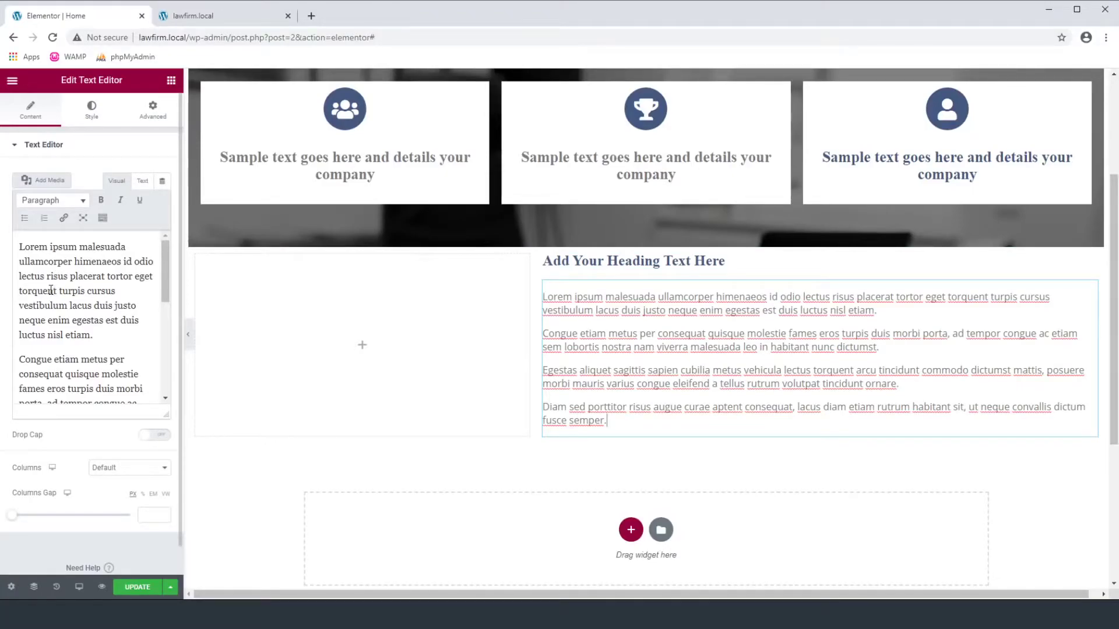
pyautogui.moveTo(133, 275); pyautogui.dragTo(12, 251)
pyautogui.hotkey('ctrl', 'c')
pyautogui.click(589, 264)
pyautogui.moveTo(116, 187); pyautogui.dragTo(16, 188)
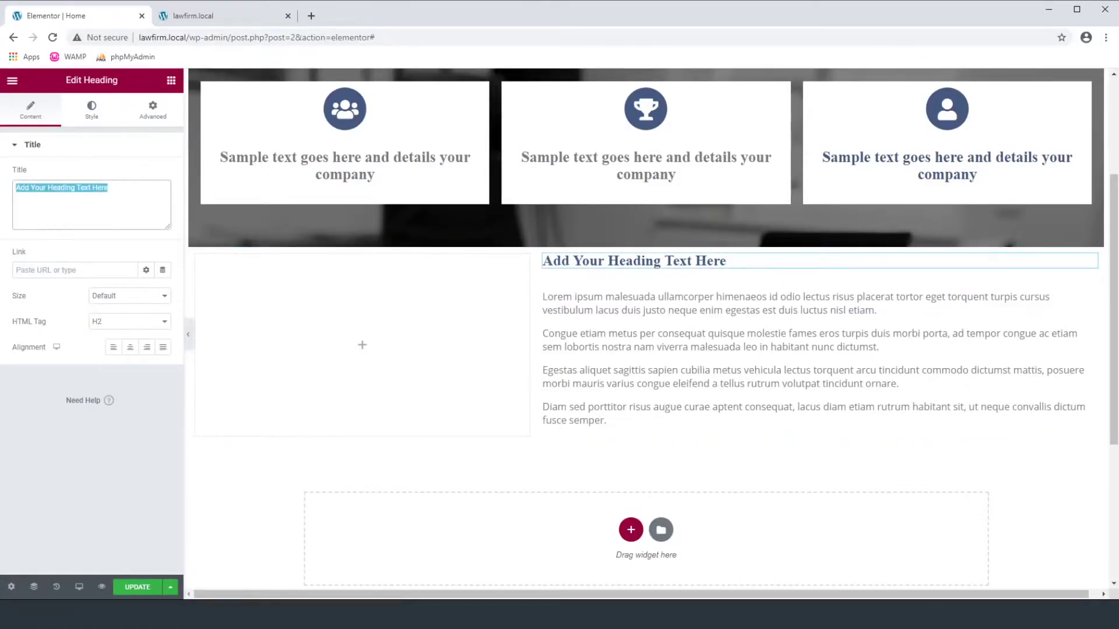
pyautogui.hotkey('ctrl', 'v')
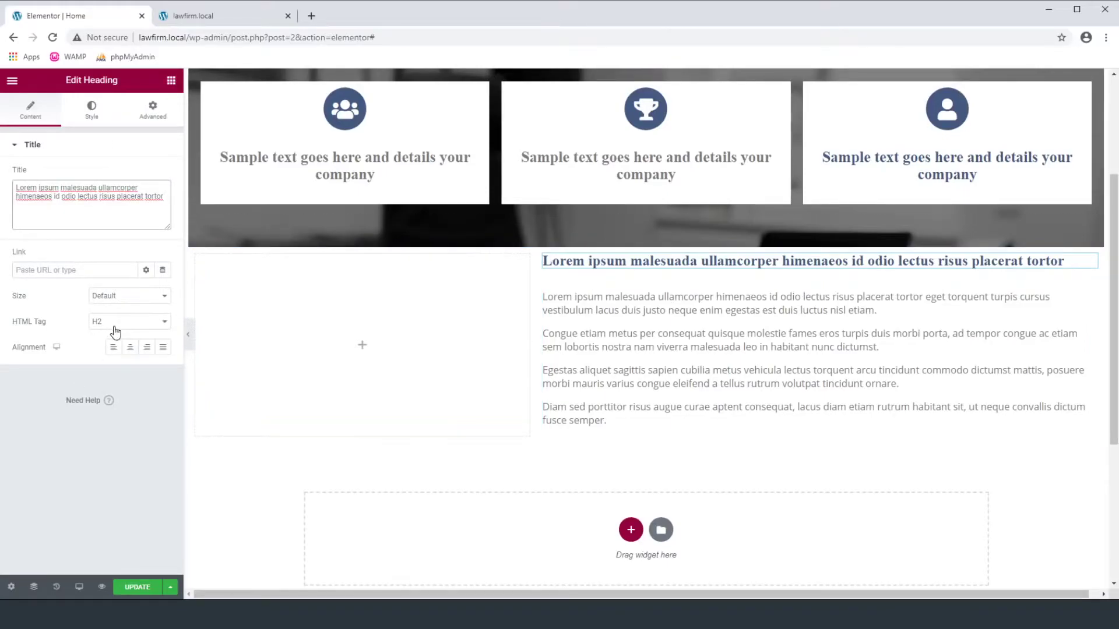
# - Set the new heading's font size to 34 px and end its title with a period
pyautogui.click(110, 108)
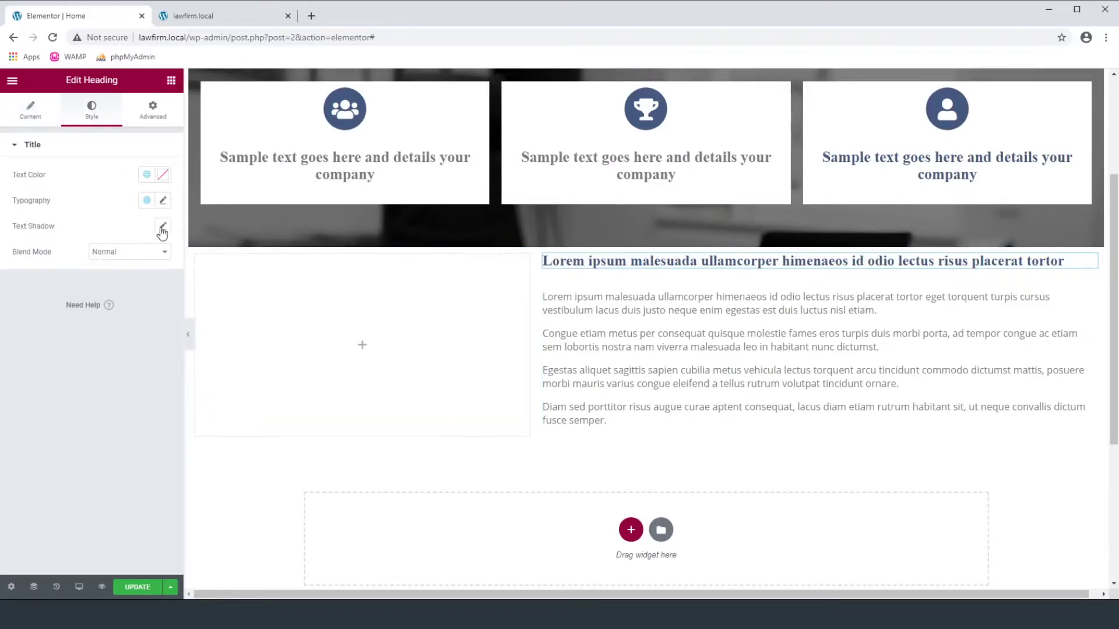
pyautogui.click(163, 200)
pyautogui.moveTo(20, 307); pyautogui.dragTo(38, 314)
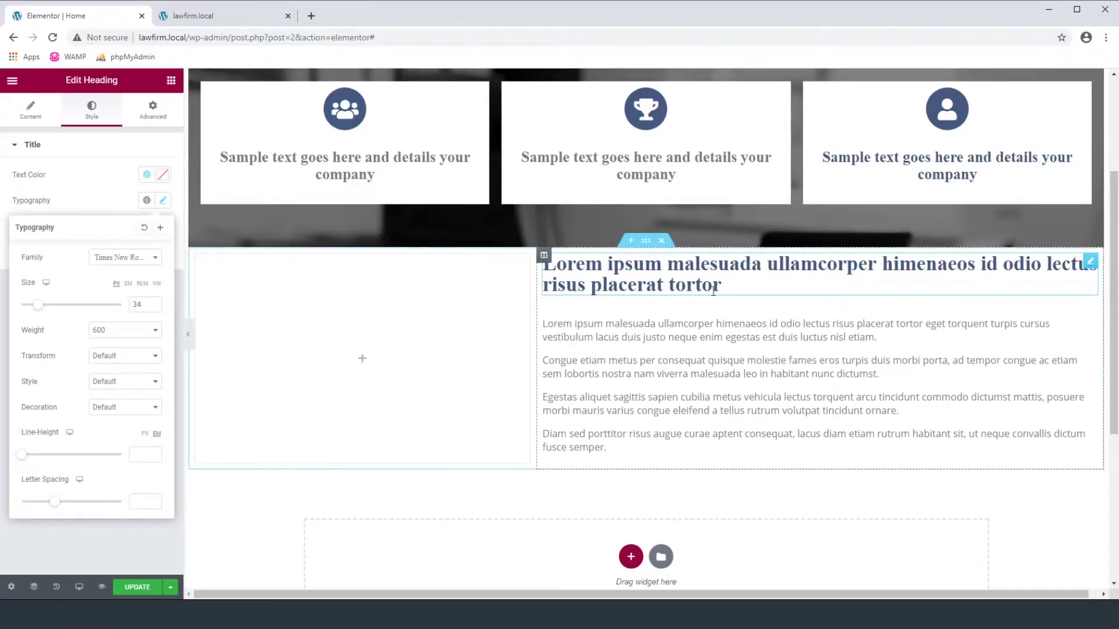
pyautogui.click(109, 207)
pyautogui.click(31, 111)
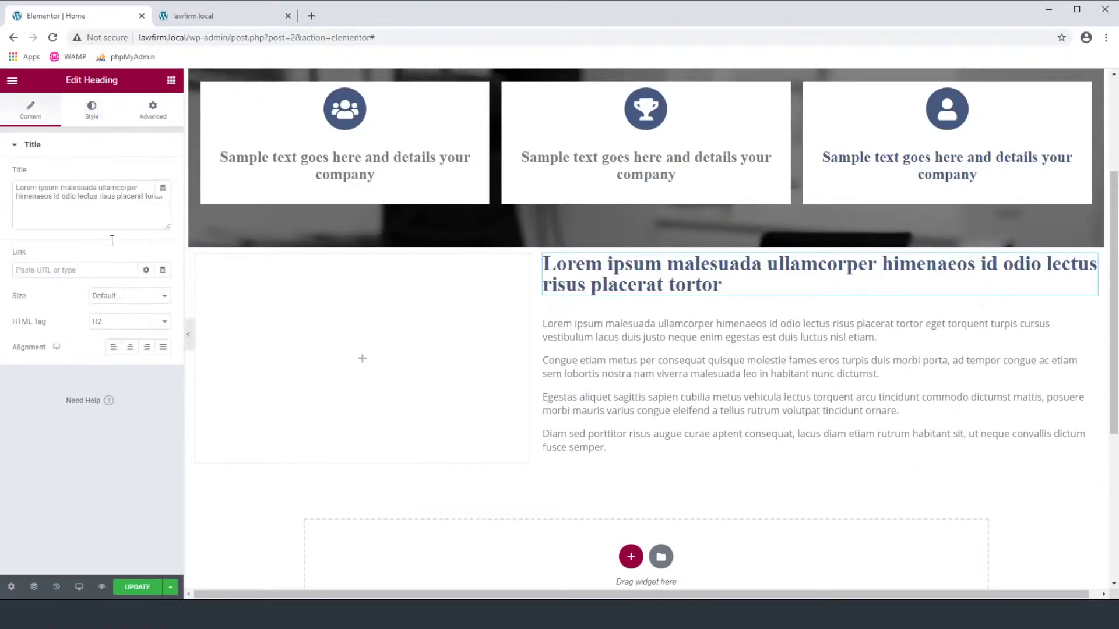
pyautogui.click(142, 197)
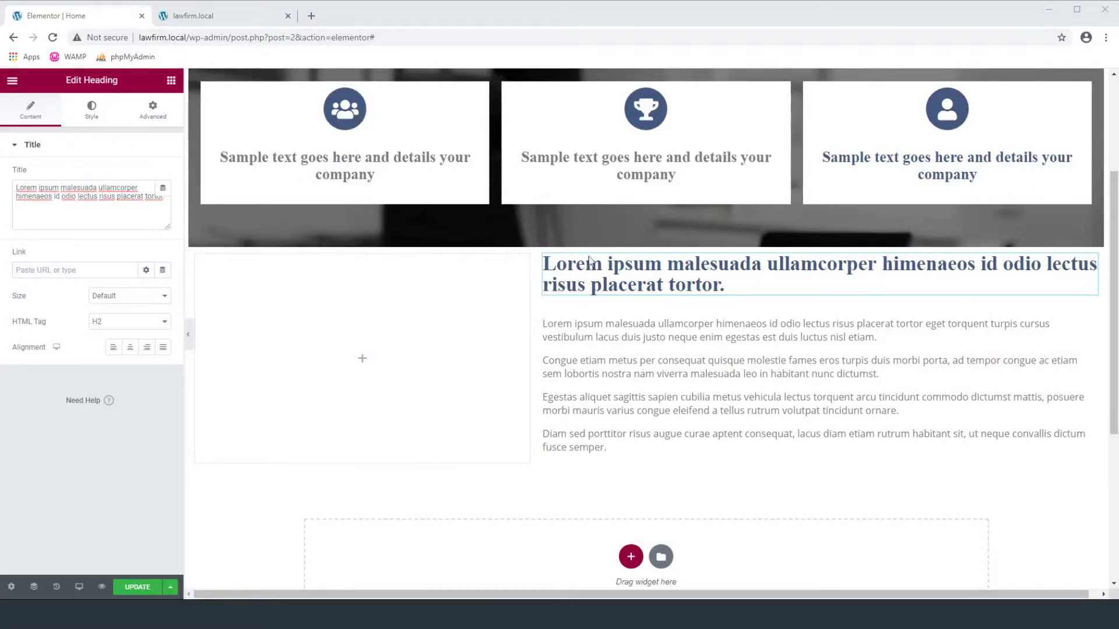
# - Add an Image widget to the section's empty narrower column, then upload men-1979261_1920.jpg and insert it as the image
pyautogui.click(362, 357)
pyautogui.moveTo(47, 254); pyautogui.dragTo(315, 350)
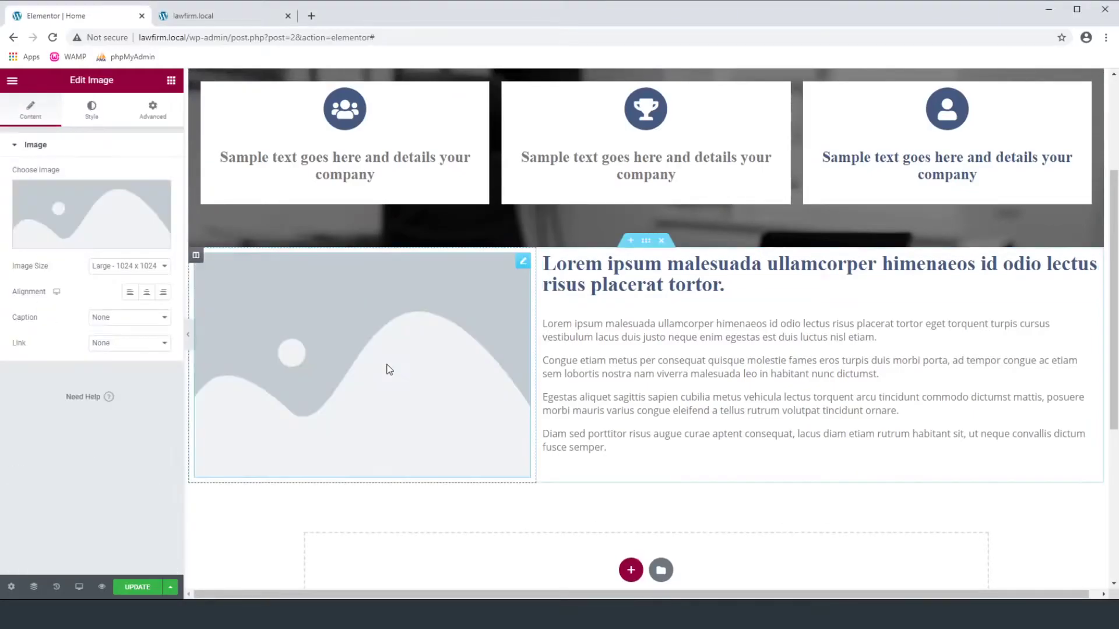
pyautogui.click(99, 224)
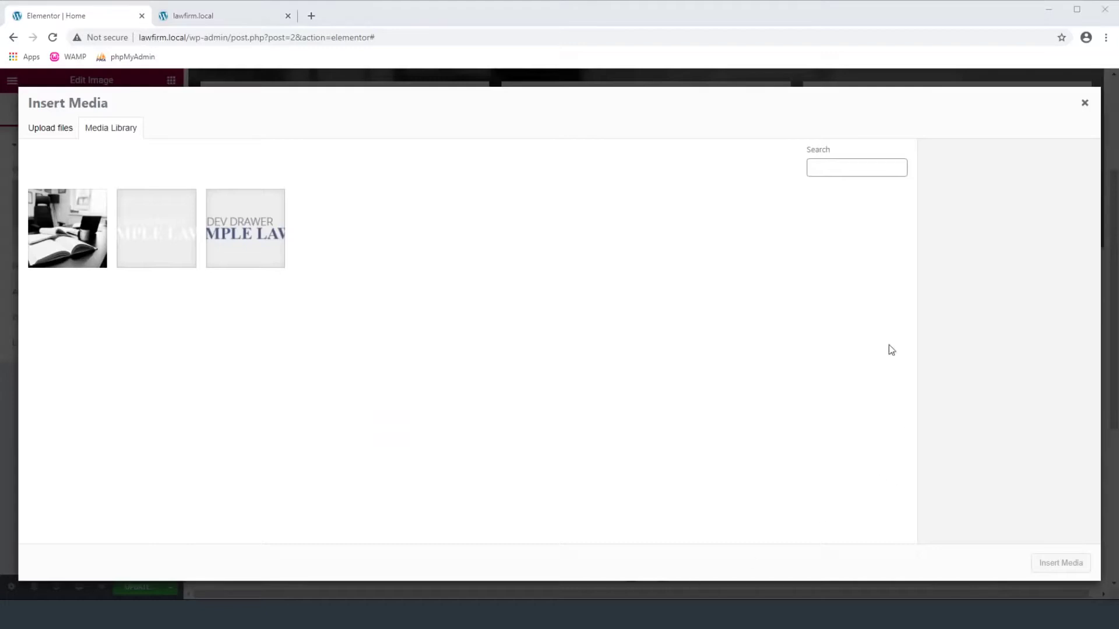
pyautogui.moveTo(1112, 134); pyautogui.dragTo(408, 415)
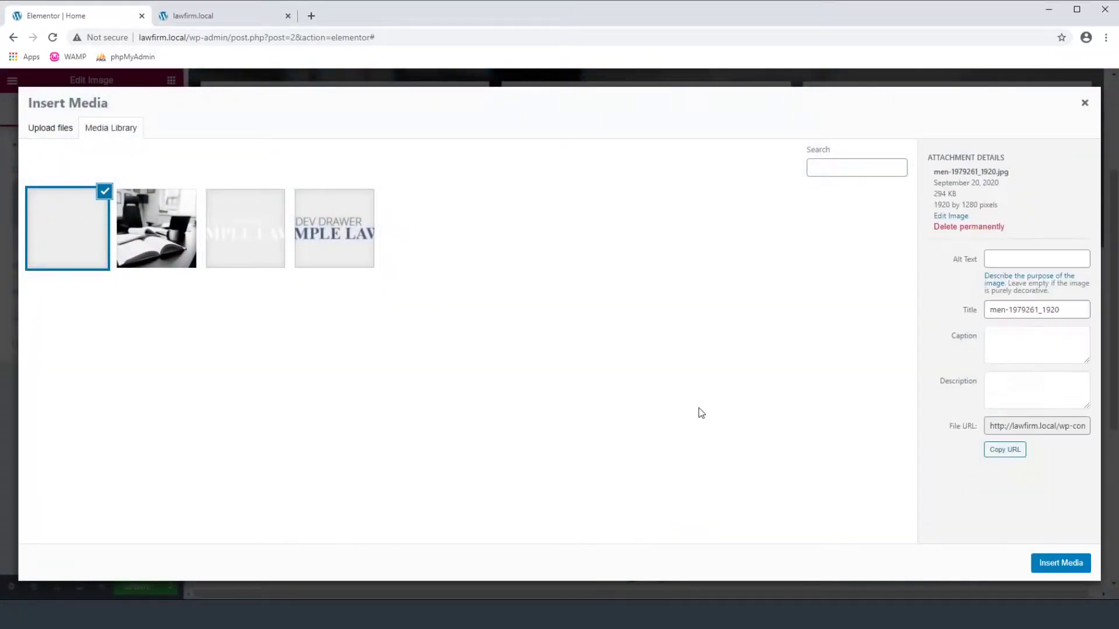
pyautogui.click(1059, 563)
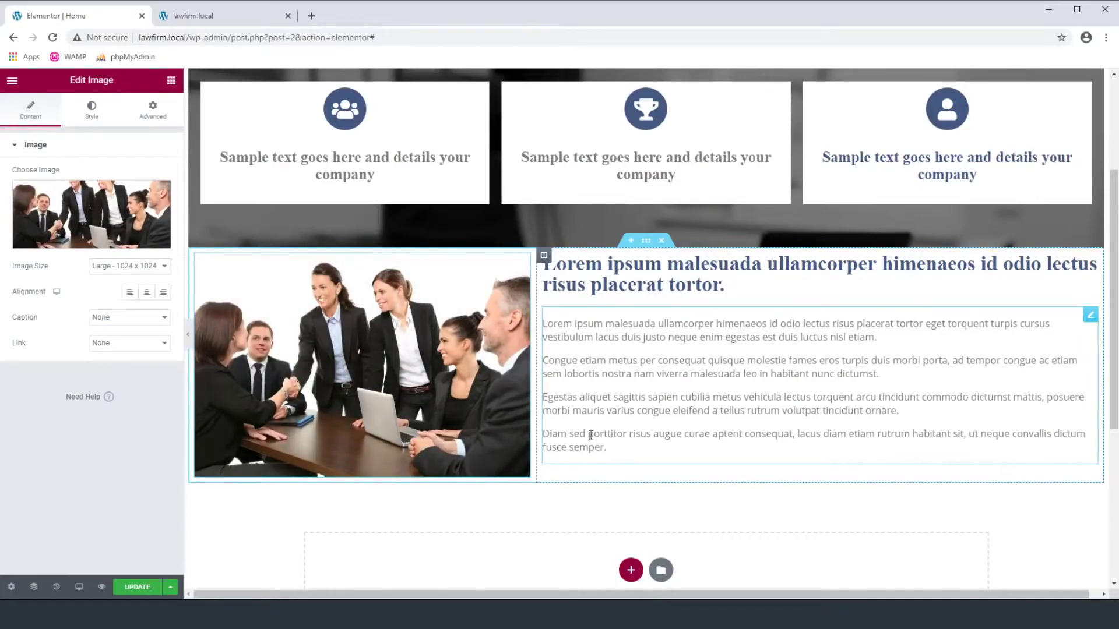
# - Add a Shortcode widget below the body text in the column beside the business meeting image
pyautogui.click(616, 447)
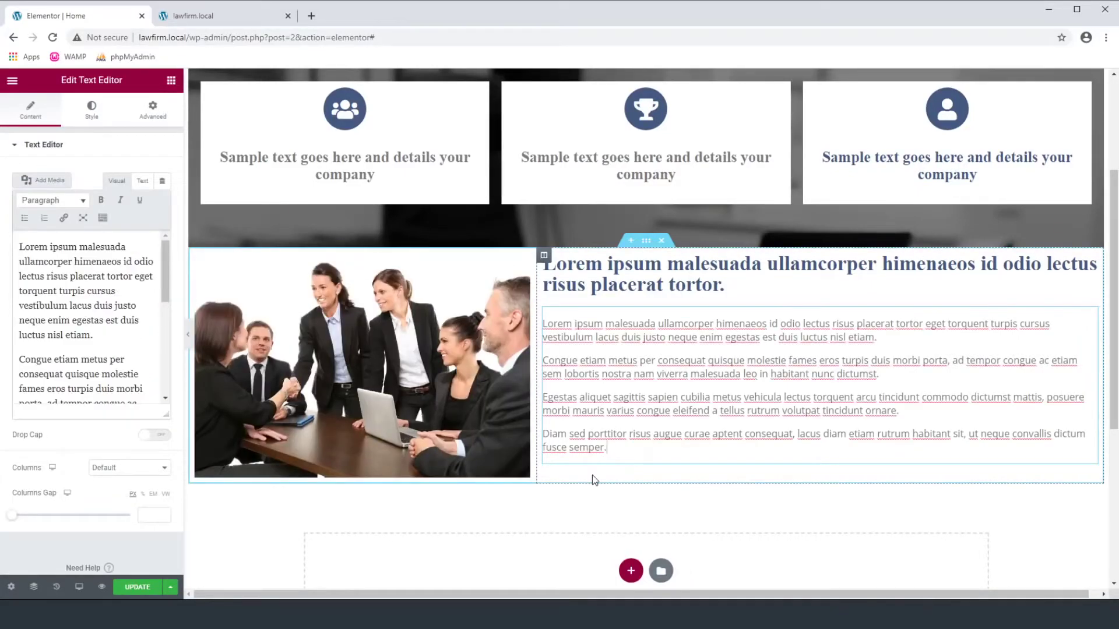
pyautogui.click(171, 81)
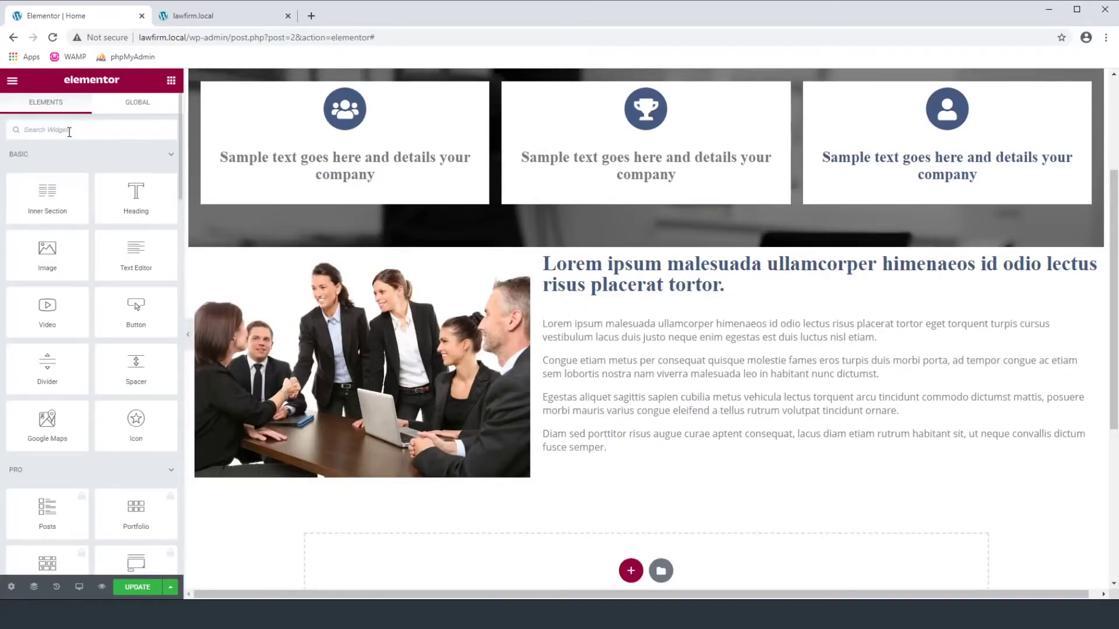
pyautogui.click(70, 132)
pyautogui.write('shortcod')
pyautogui.moveTo(53, 170); pyautogui.dragTo(581, 469)
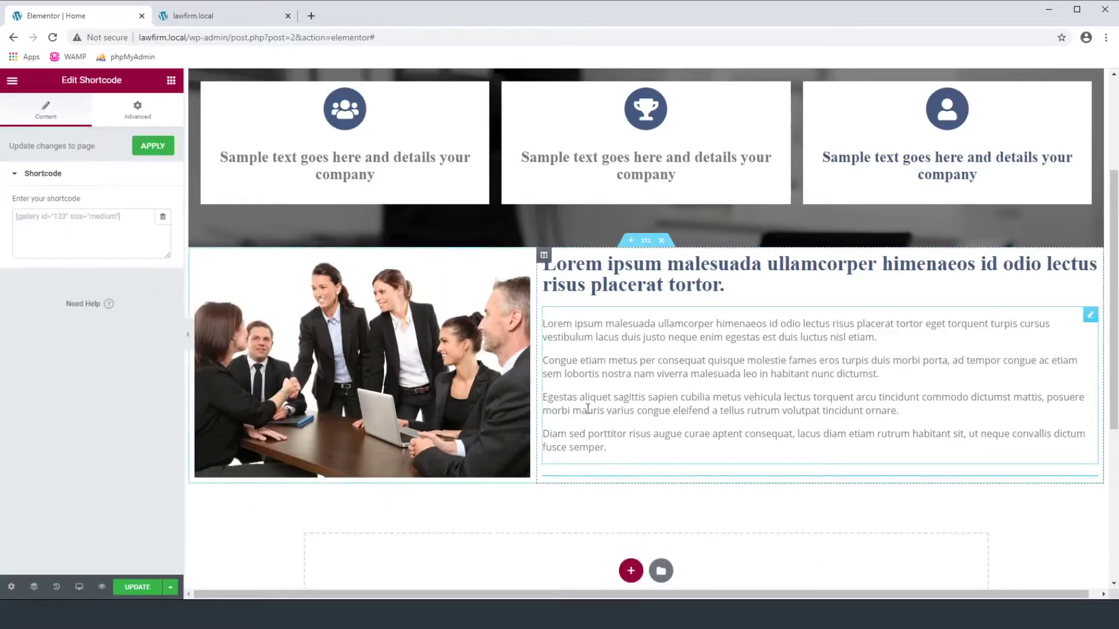
# - Enter the shortcode [practiceareas] in the new widget and apply the change to the page
pyautogui.click(126, 218)
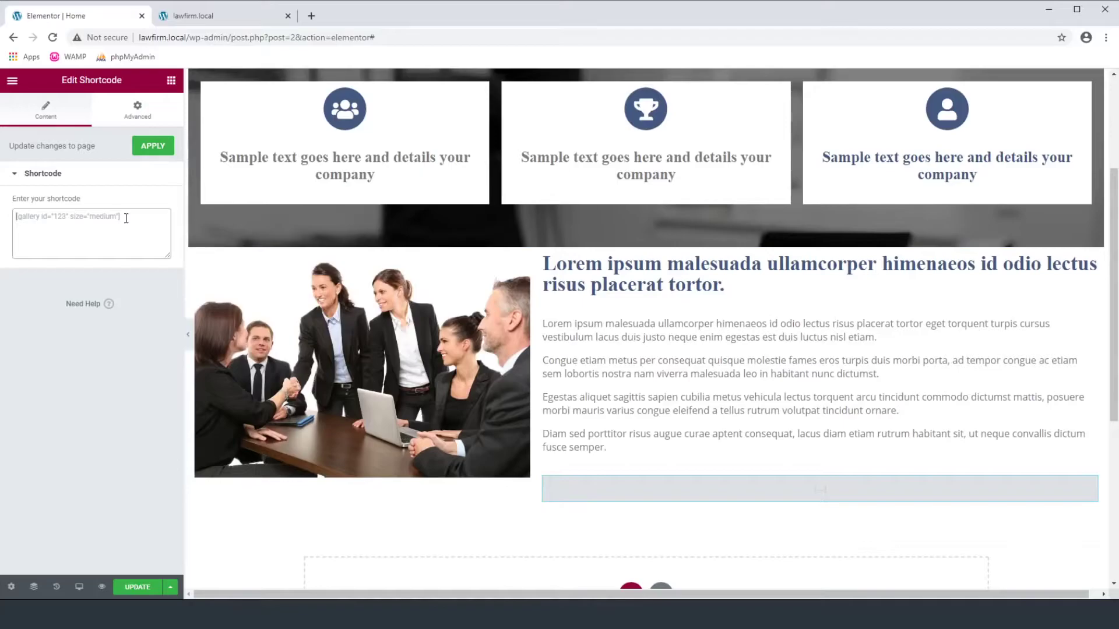
pyautogui.write('[se')
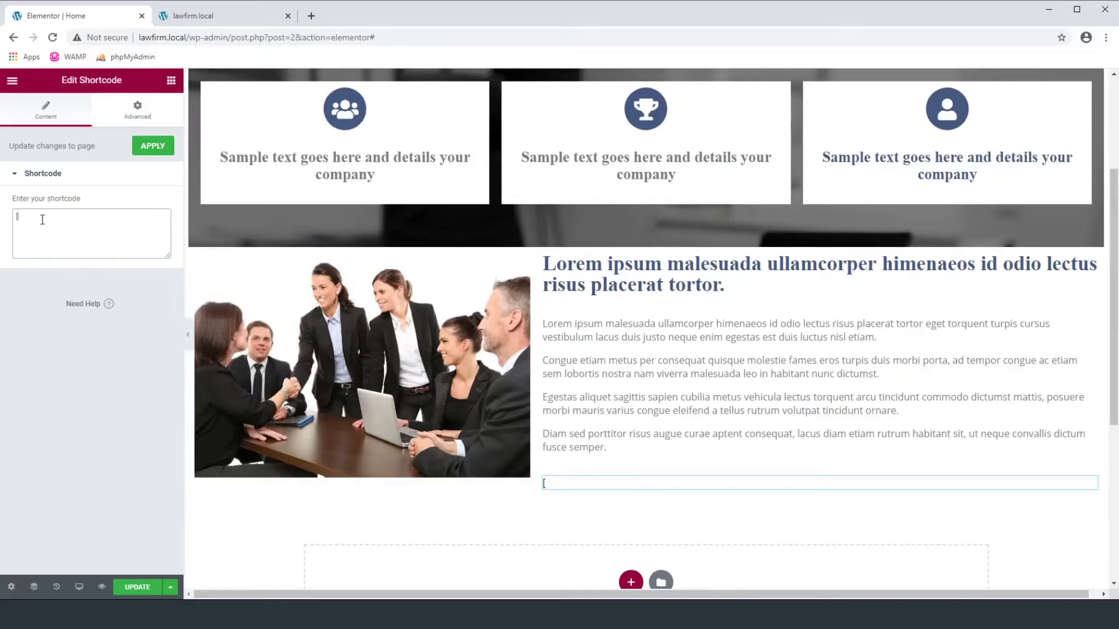
pyautogui.write('cticeareas]')
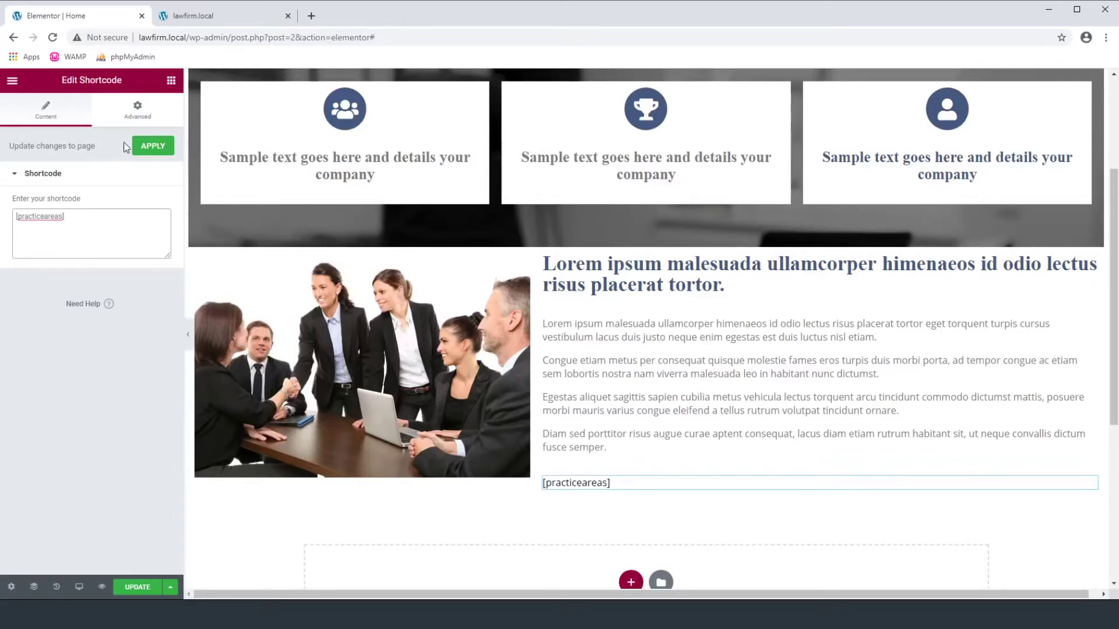
pyautogui.click(137, 152)
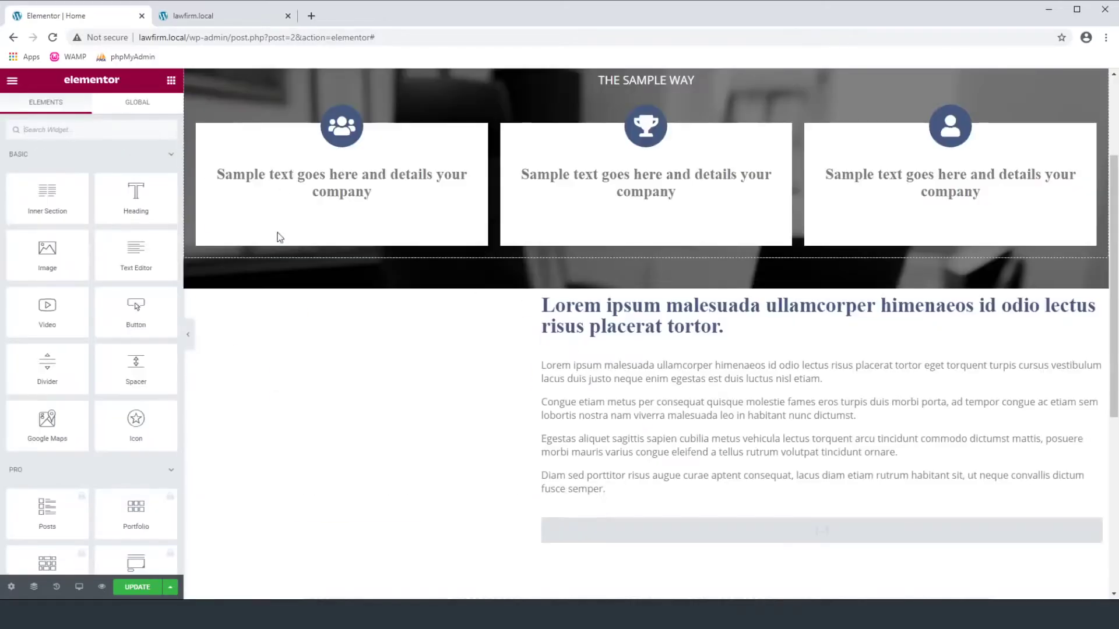
# - Publish the page update and reload the lawfirm.local front end to check the new content section
pyautogui.scroll(-4, 642, 521)
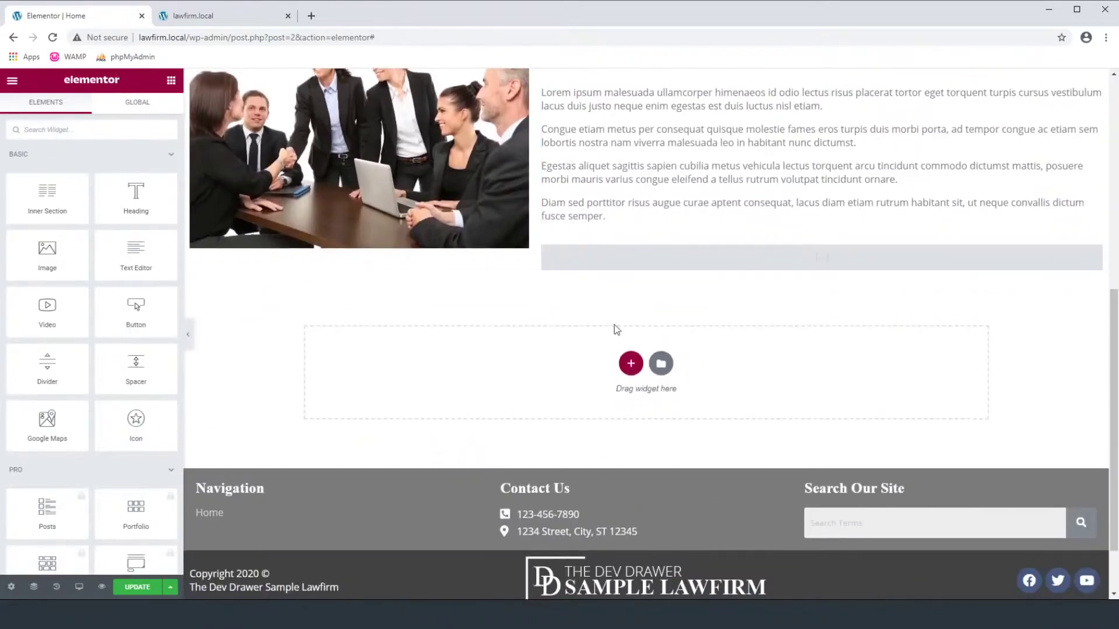
pyautogui.click(137, 587)
pyautogui.click(198, 16)
pyautogui.click(52, 38)
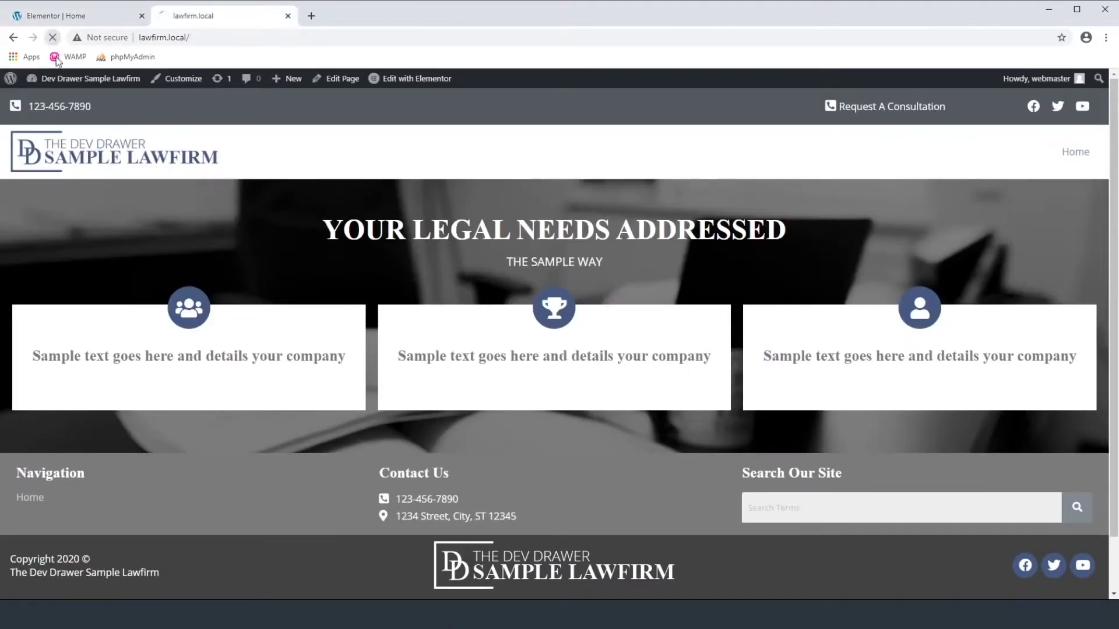
pyautogui.scroll(-4, 628, 346)
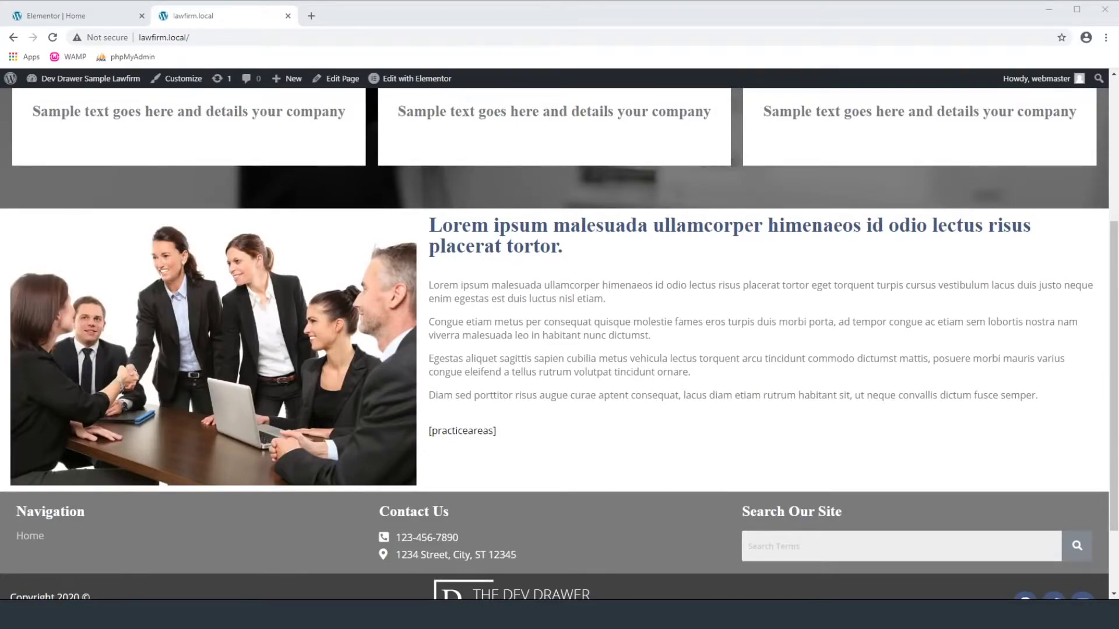
# - Return to the page editor and add a Divider widget in a new section below the image and text
pyautogui.click(61, 17)
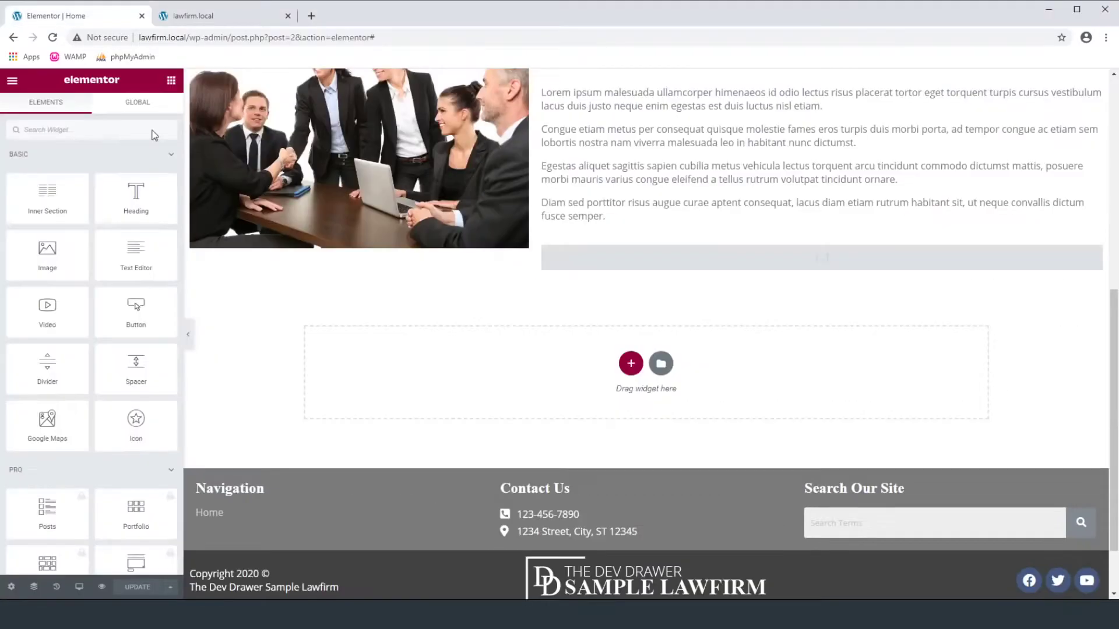
pyautogui.click(629, 364)
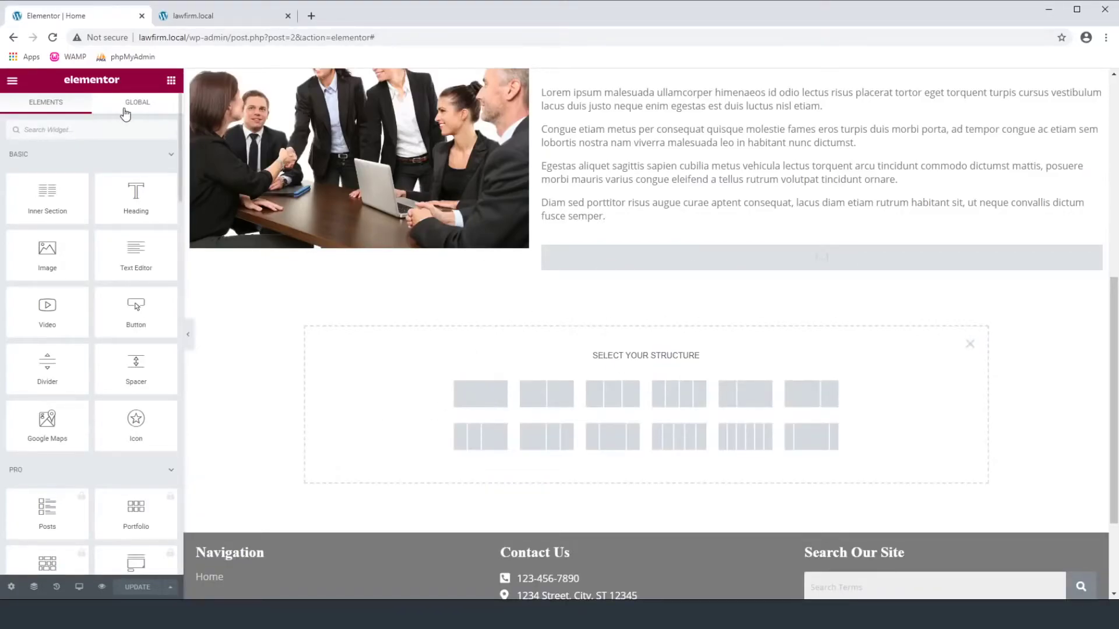
pyautogui.click(68, 129)
pyautogui.write('s')
pyautogui.press('BackSpace')
pyautogui.moveTo(48, 365); pyautogui.dragTo(598, 366)
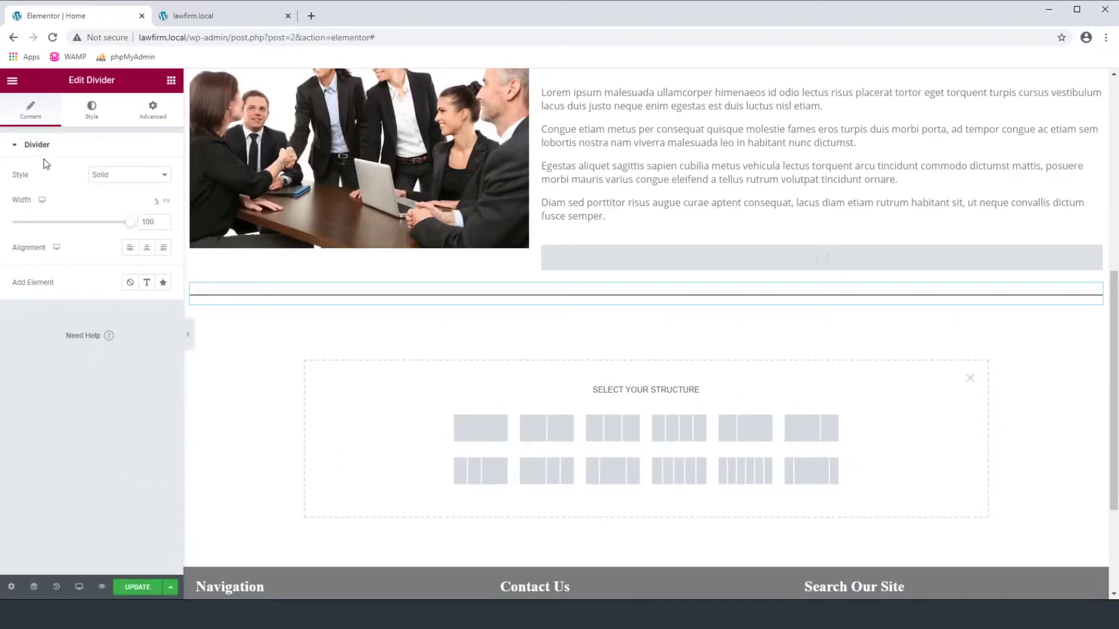
# - Set the divider's color to light gray #EAEAEA
pyautogui.click(93, 120)
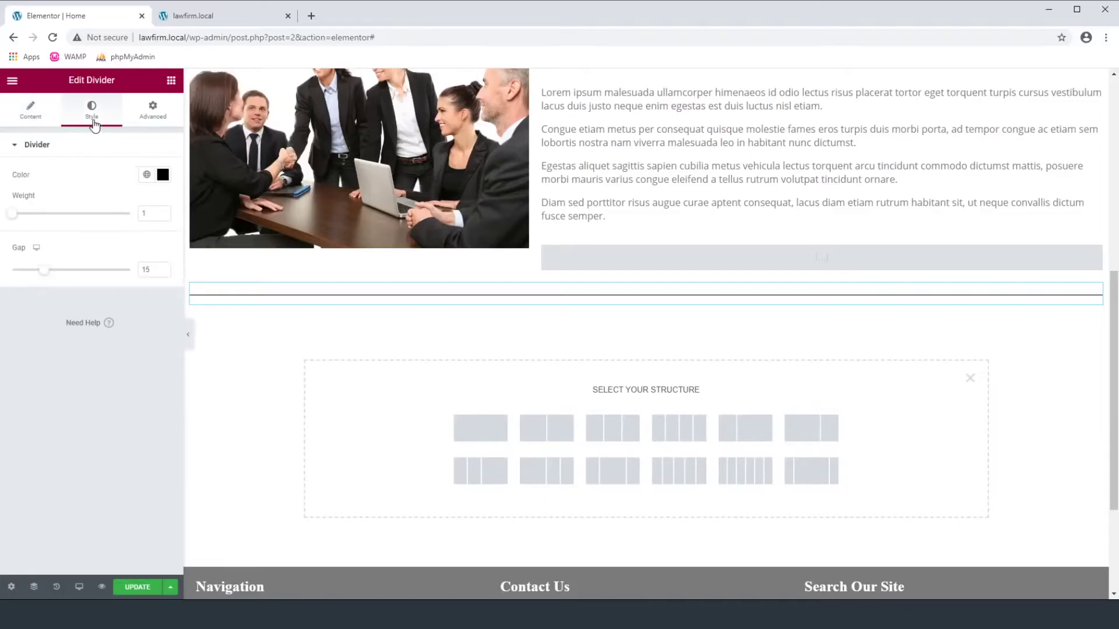
pyautogui.click(148, 176)
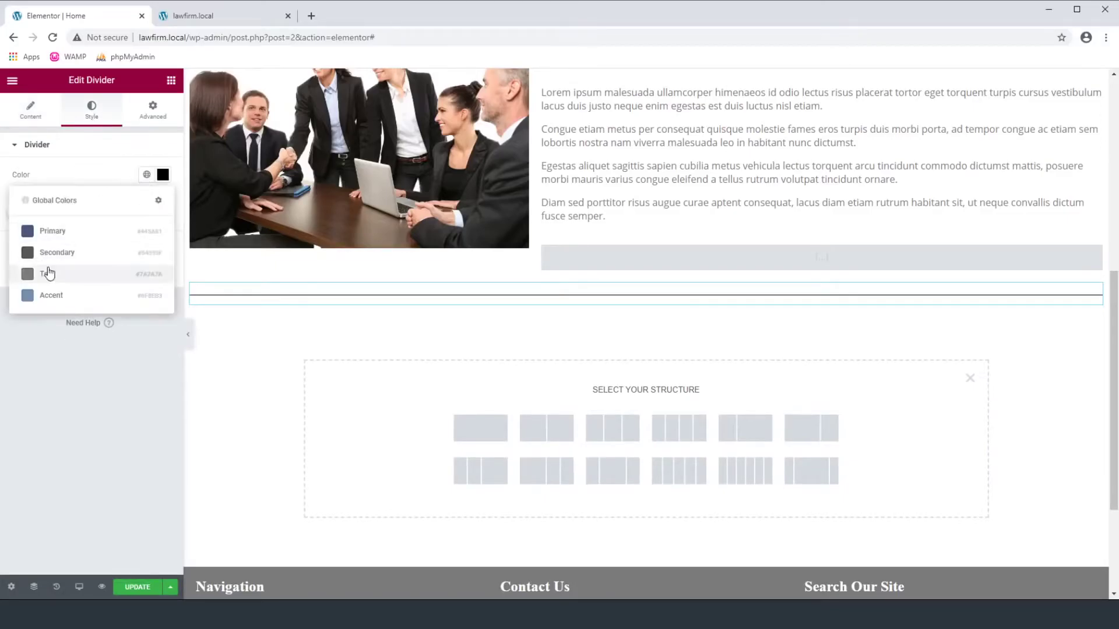
pyautogui.click(60, 281)
pyautogui.click(162, 174)
pyautogui.write('#EDEDED')
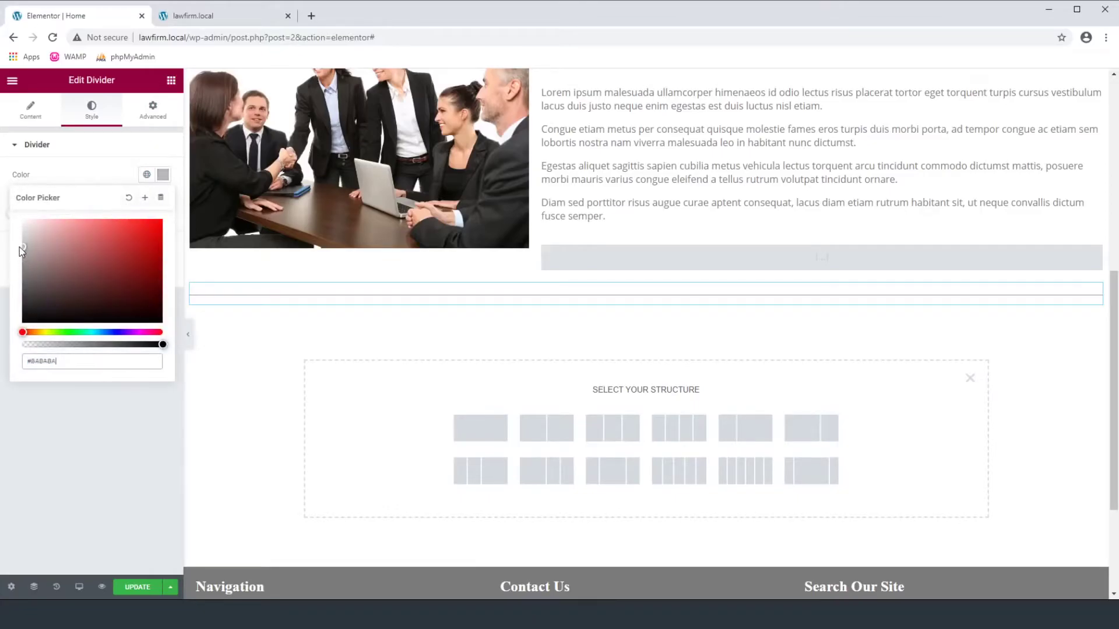
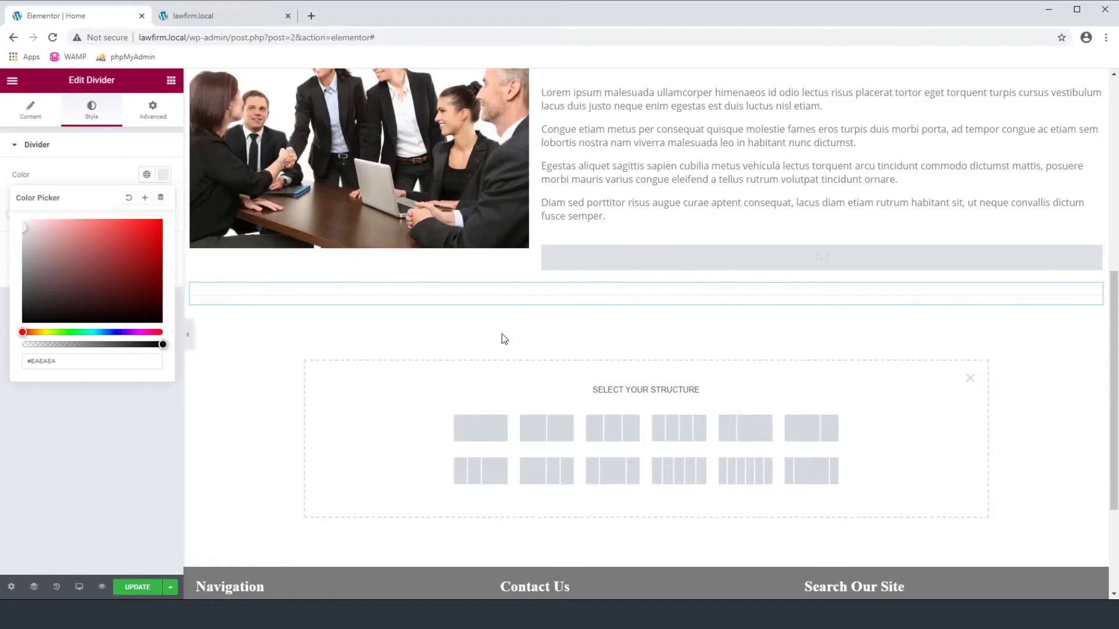
# - Add a single-column section below the divider and place a Text Editor widget in it
pyautogui.click(488, 438)
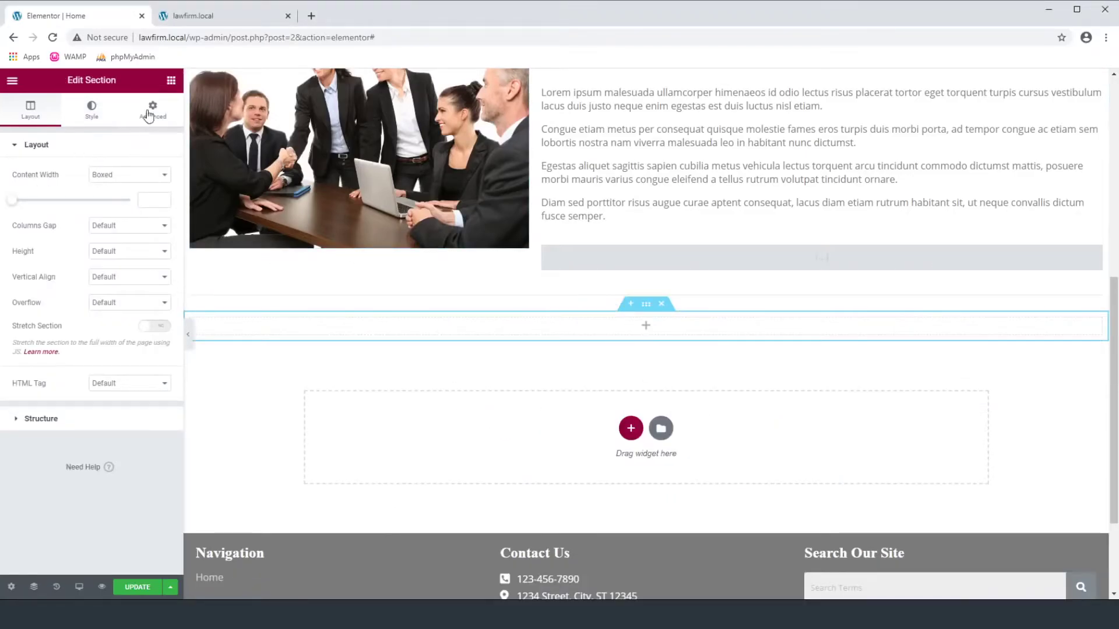
pyautogui.click(170, 80)
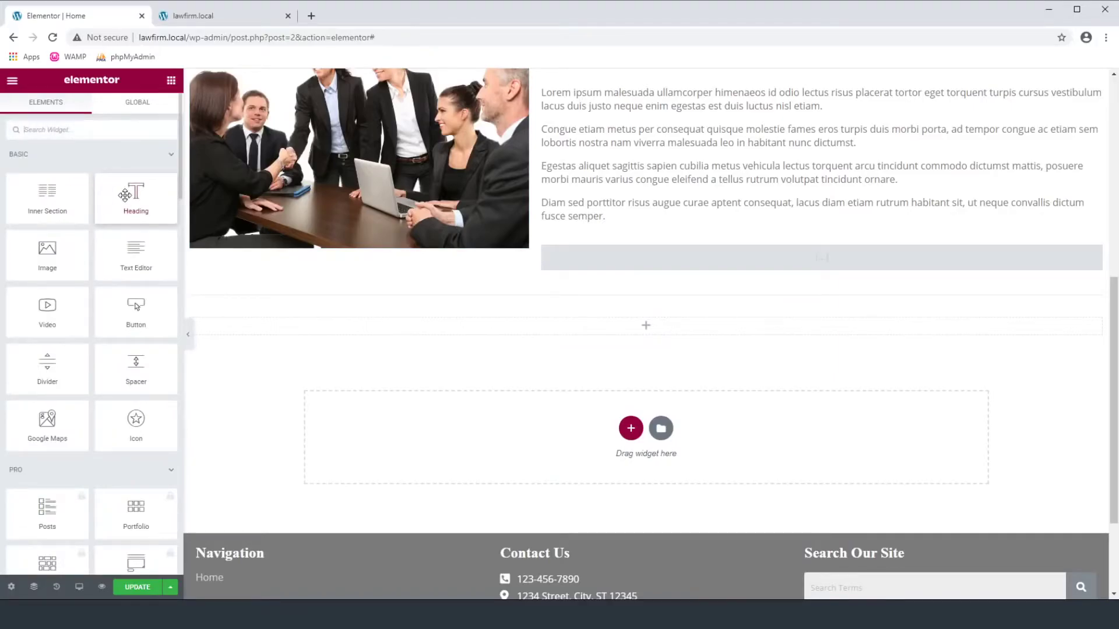
pyautogui.moveTo(135, 257); pyautogui.dragTo(633, 329)
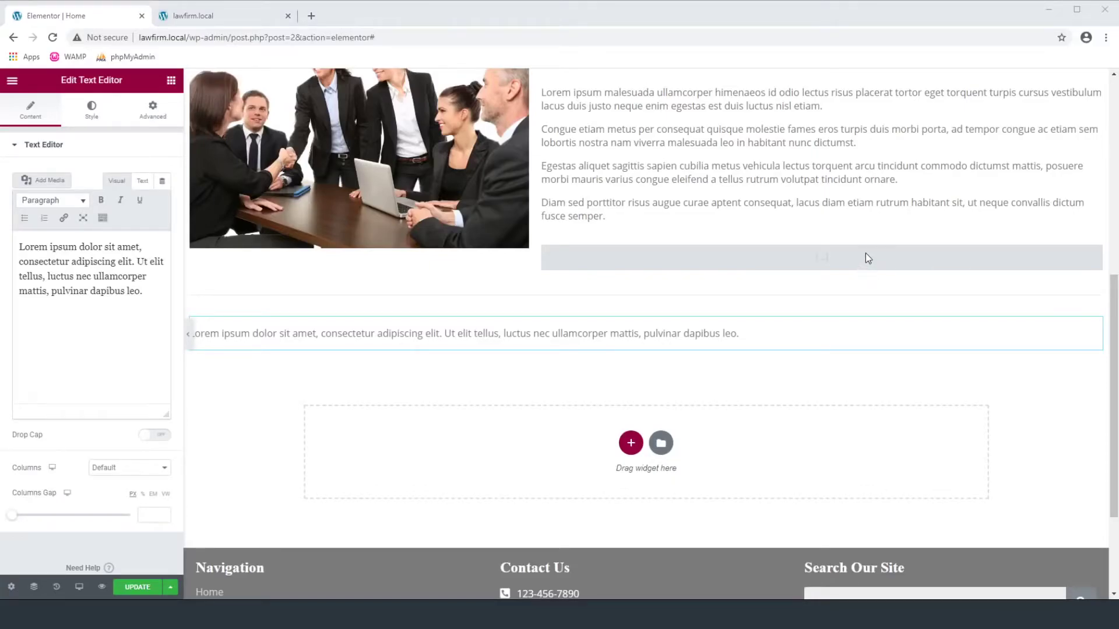
# - Try to replace the new placeholder text with "Lorem ipsum malesuada ullamcorper himenaeos id odio lectus risus placerat tortor", and undo the replacement
pyautogui.click(282, 343)
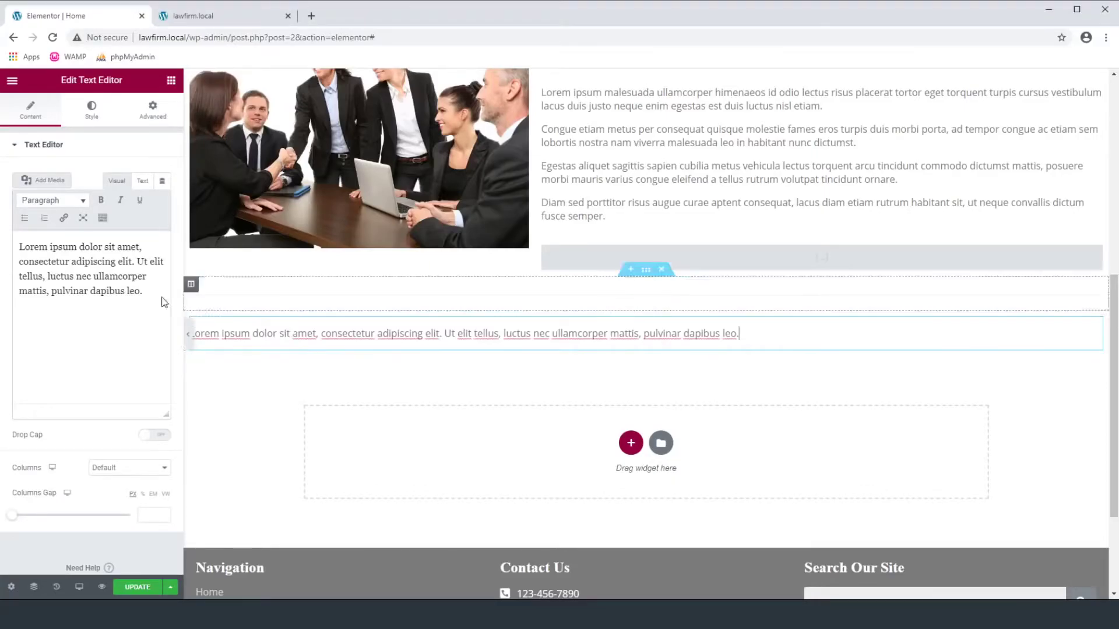
pyautogui.tripleClick(100, 262)
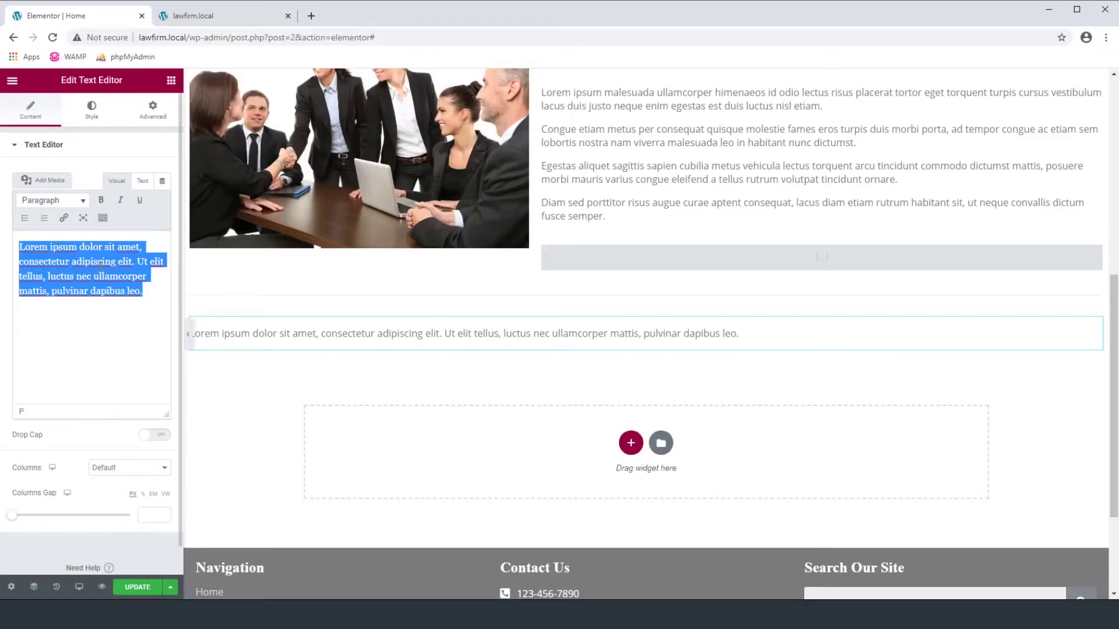
pyautogui.write('Lorem ipsum malesuada ullamcorper himenaeos id odio lectus risus placerat tortor')
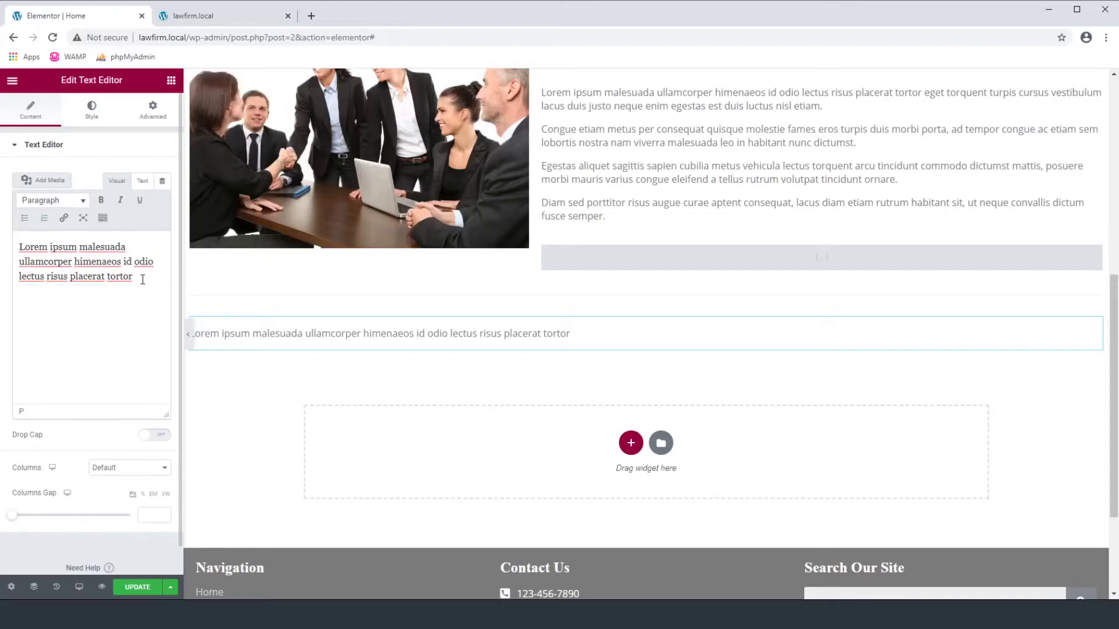
pyautogui.hotkey('ctrl', 'z')
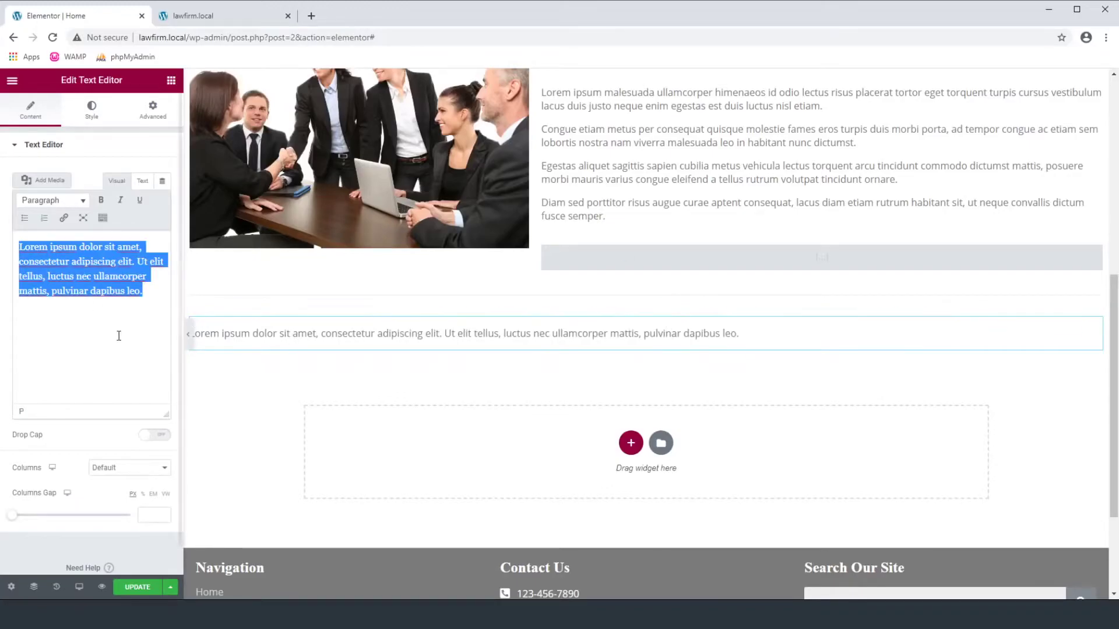
pyautogui.click(87, 148)
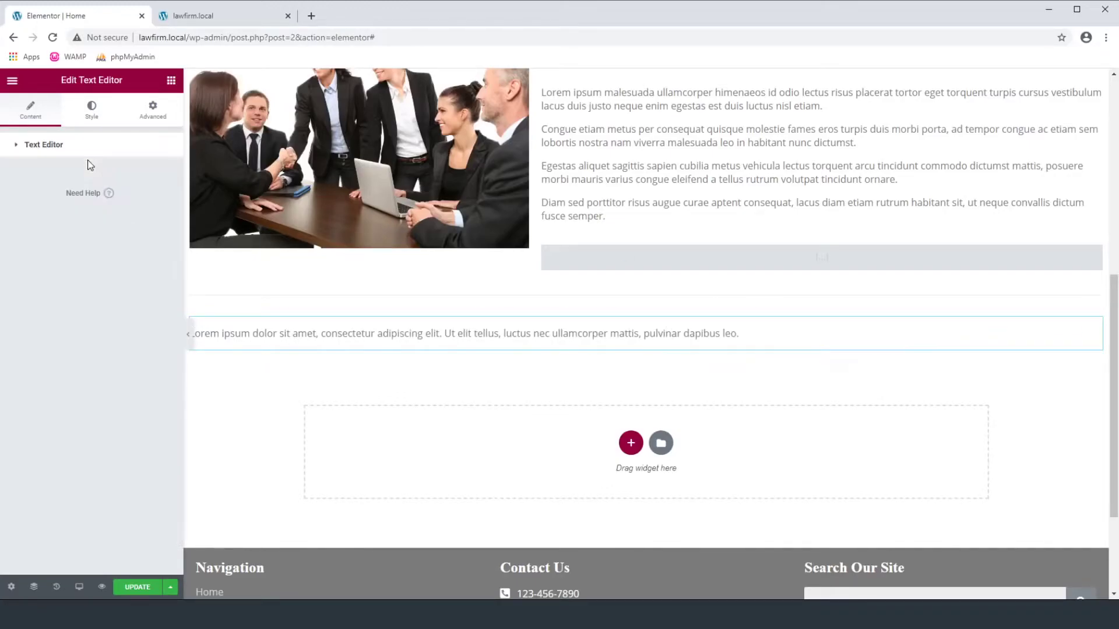
pyautogui.click(434, 334)
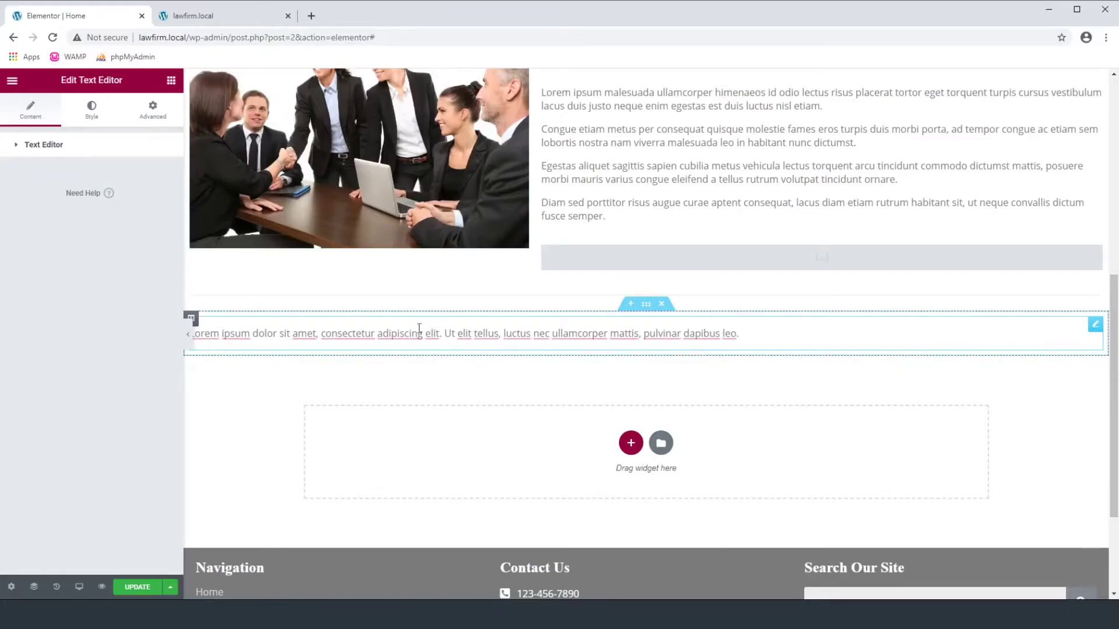
pyautogui.click(35, 145)
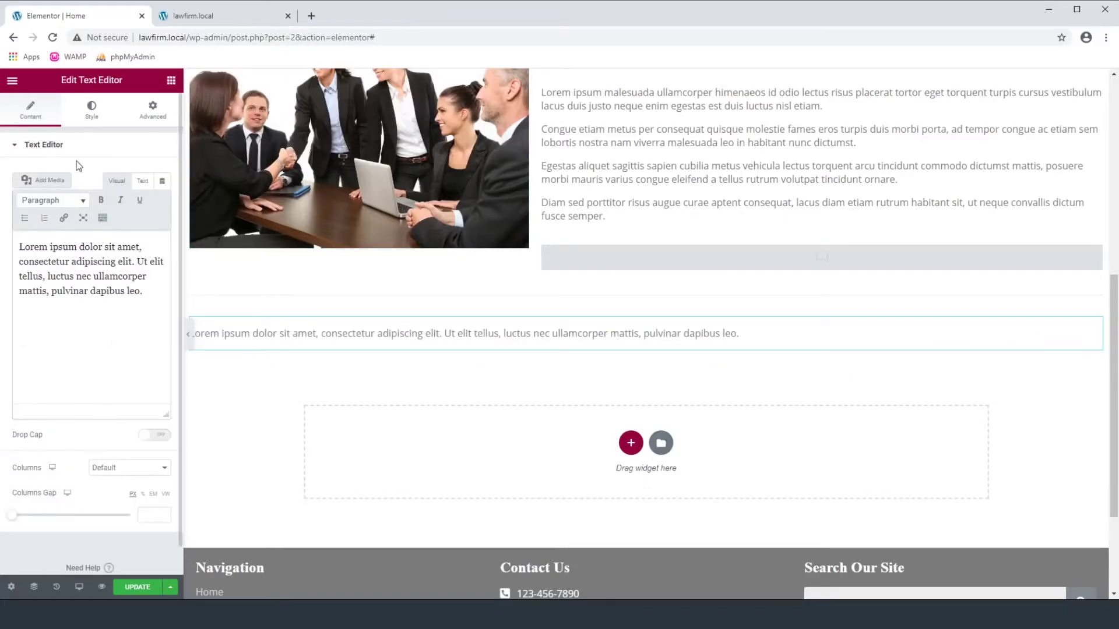
# - Center the text below the divider and give it the Primary global color and the global Times New Roman typography
pyautogui.click(91, 110)
pyautogui.click(130, 175)
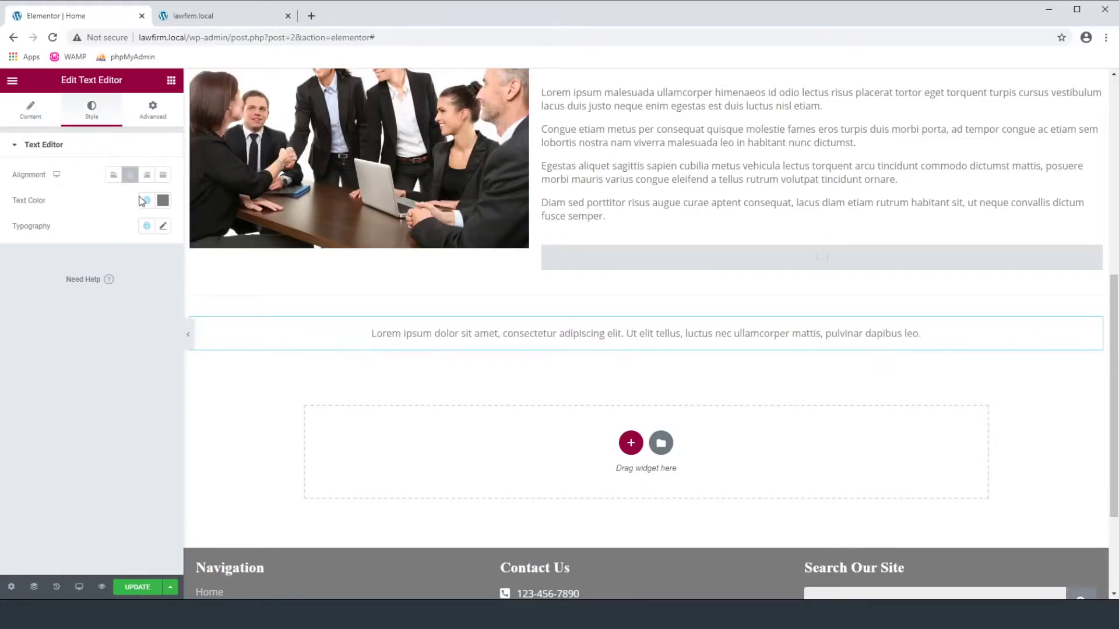
pyautogui.click(145, 200)
pyautogui.click(71, 255)
pyautogui.click(147, 225)
pyautogui.click(72, 281)
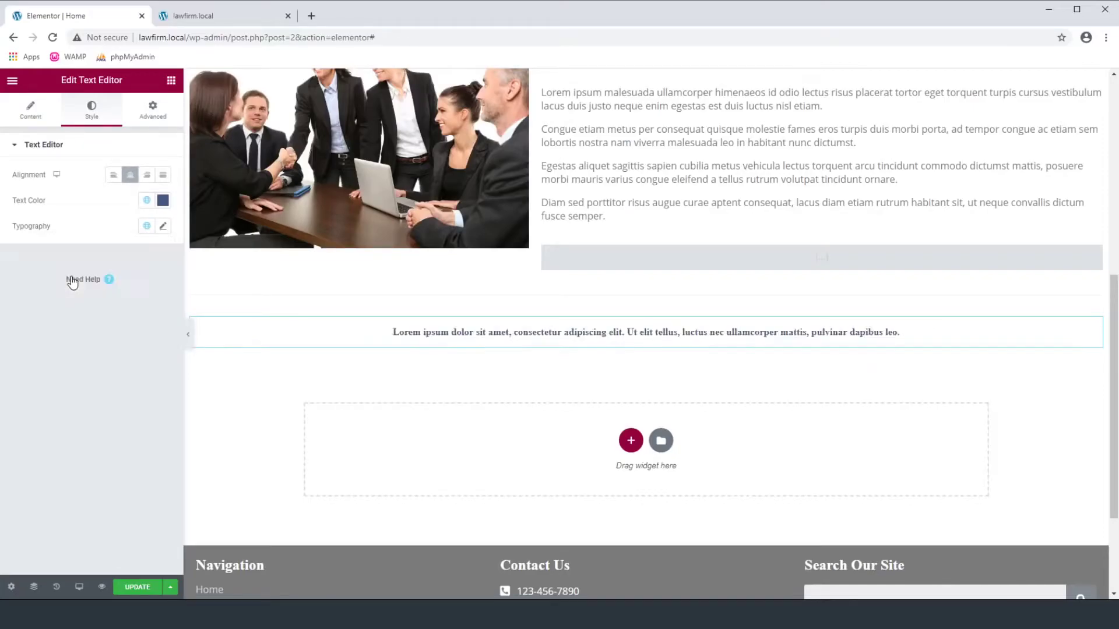
# - Set the font size of the centered text below the divider to 30 px
pyautogui.click(164, 227)
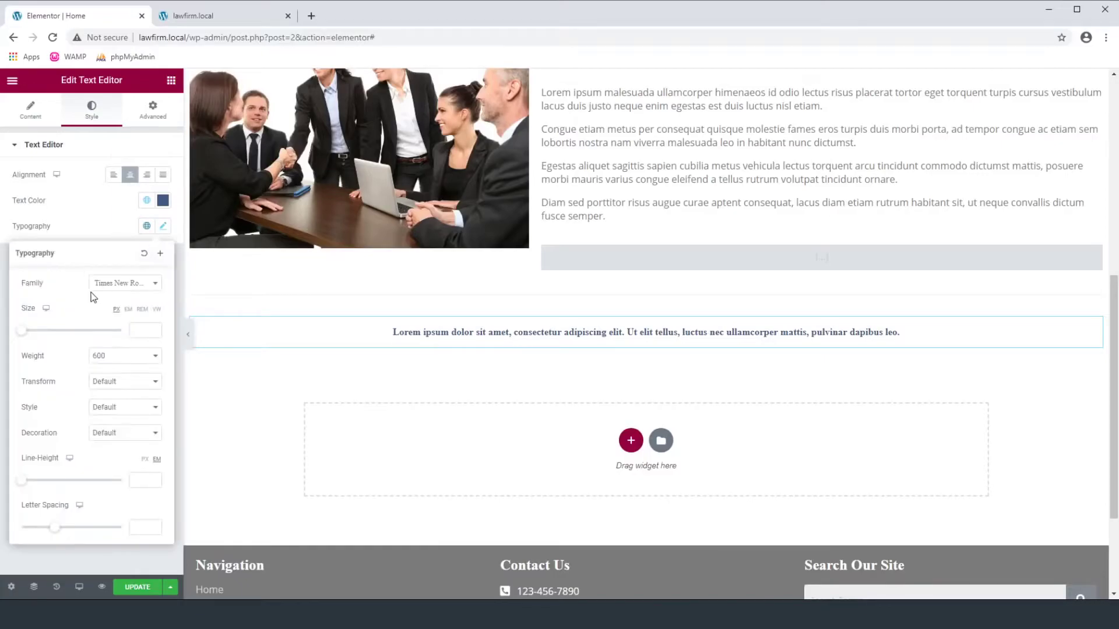
pyautogui.click(146, 331)
pyautogui.write('30')
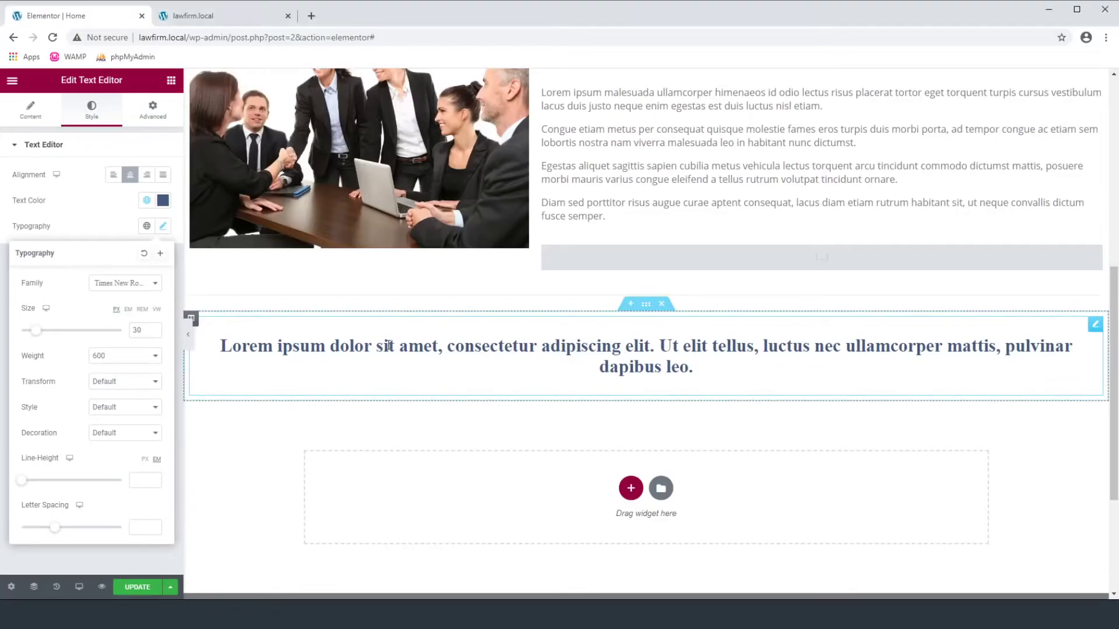
pyautogui.click(703, 364)
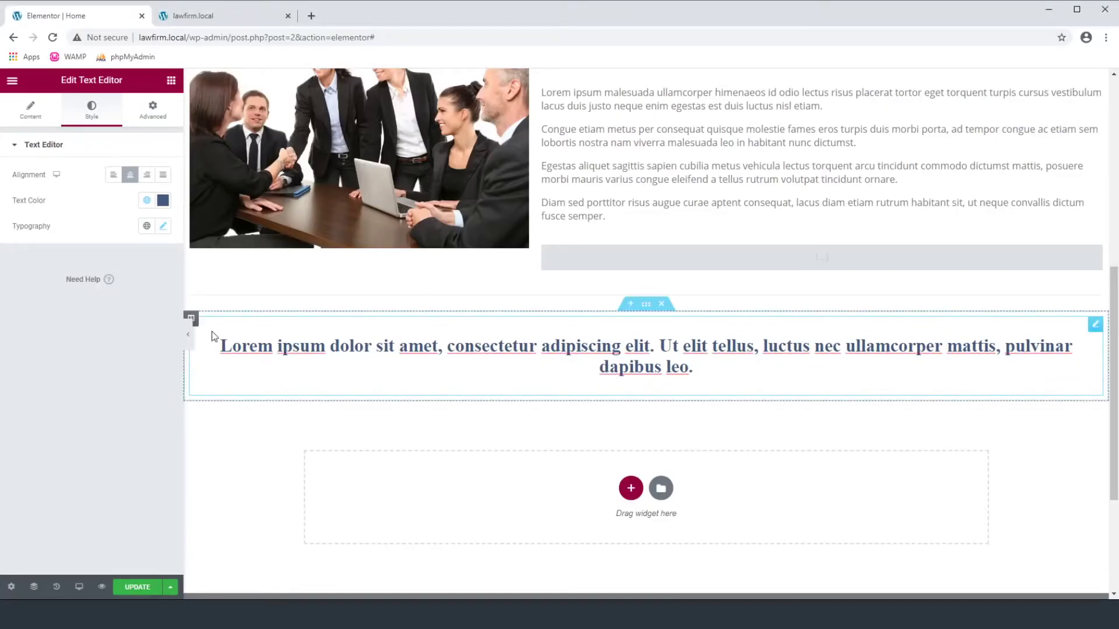
# - Set the left and right margins of the centered text's column to 15%, leaving the top and bottom margins at 0
pyautogui.click(192, 319)
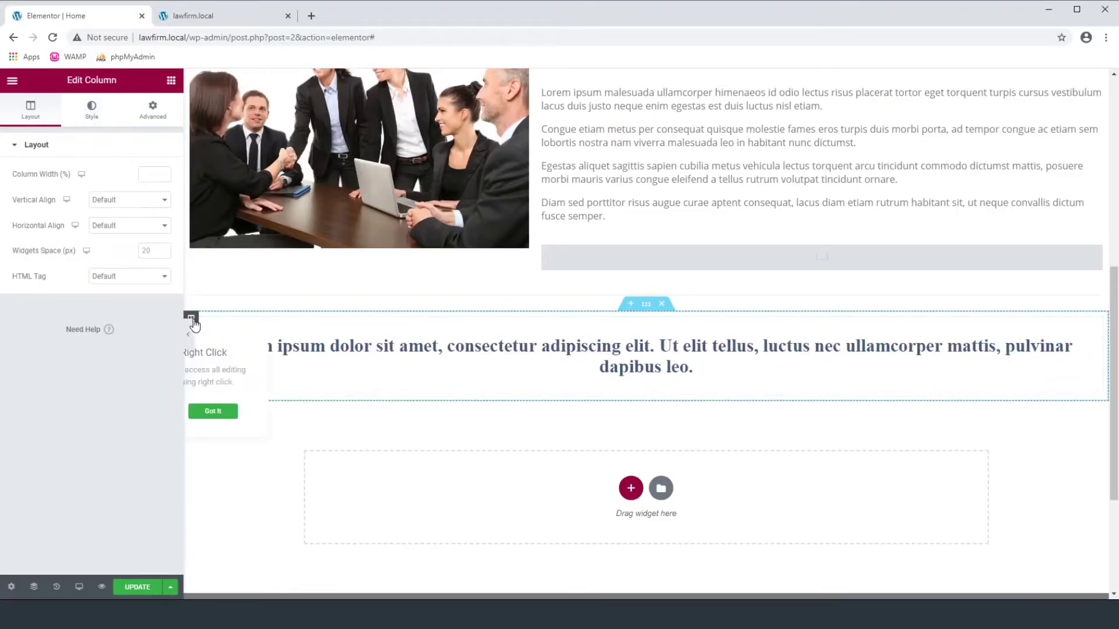
pyautogui.click(153, 110)
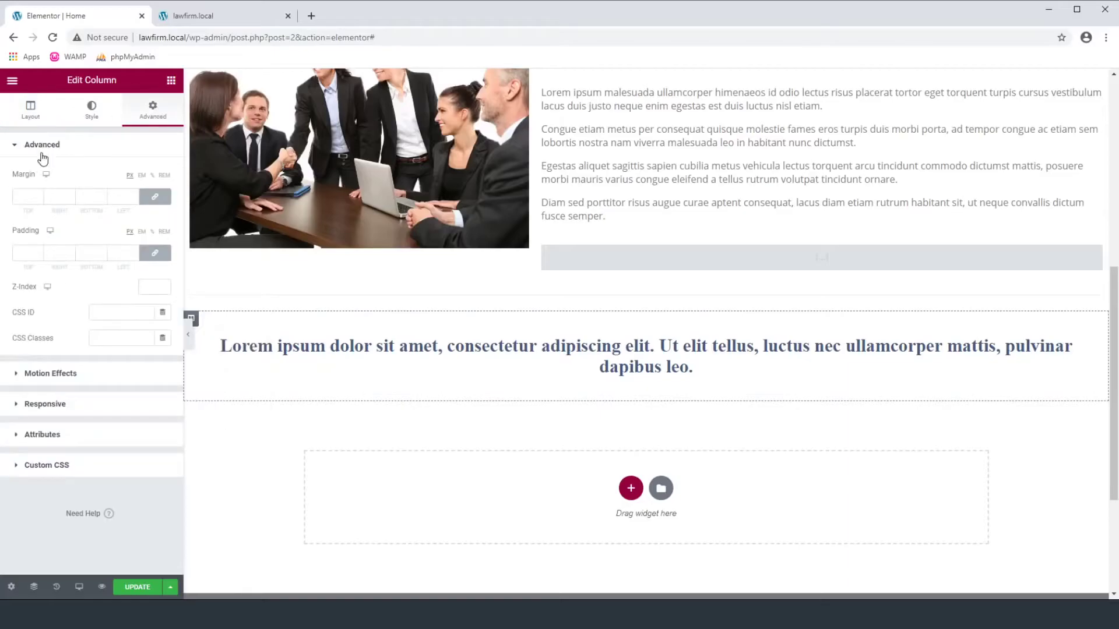
pyautogui.click(157, 198)
pyautogui.click(90, 194)
pyautogui.press('Tab')
pyautogui.write('15')
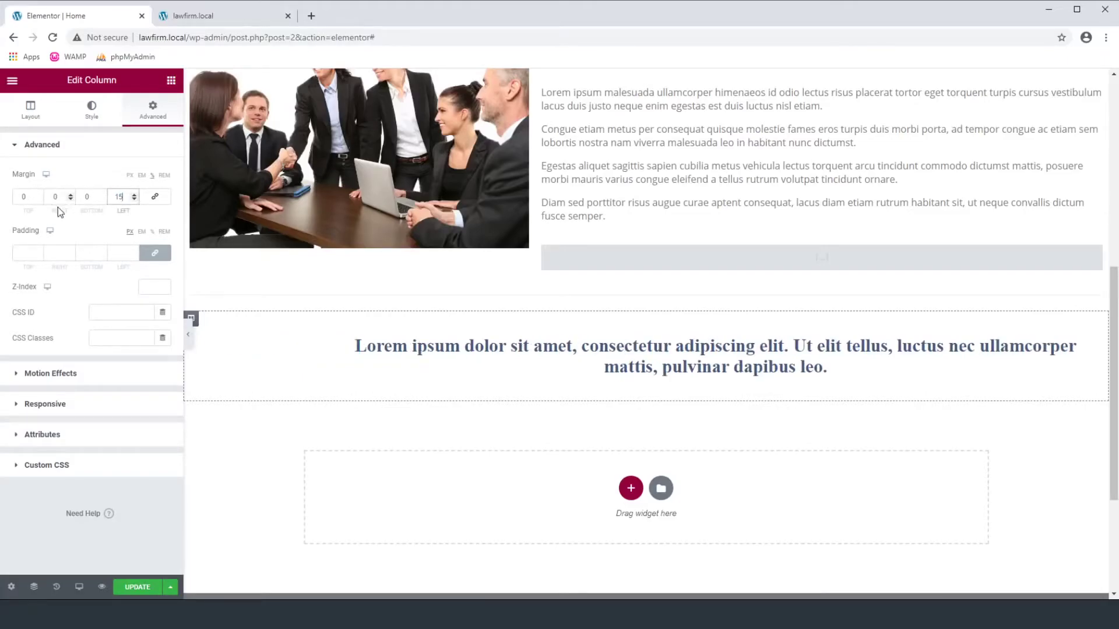
pyautogui.doubleClick(57, 198)
pyautogui.write('15')
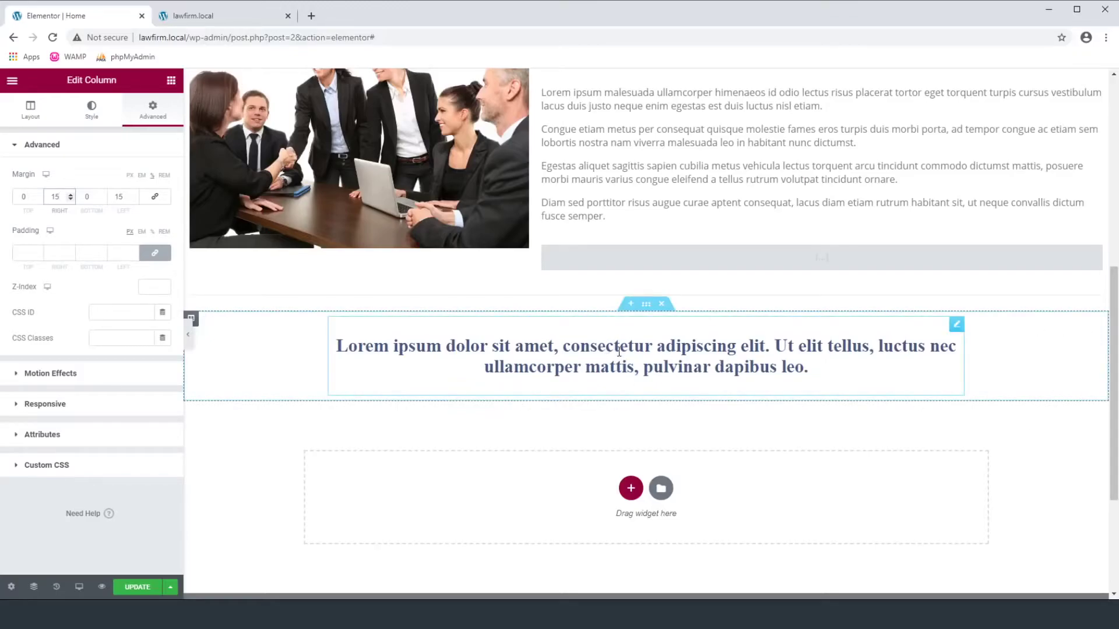
# - Place a Text Editor widget below the centered text in the same column
pyautogui.click(170, 81)
pyautogui.moveTo(131, 265); pyautogui.dragTo(648, 402)
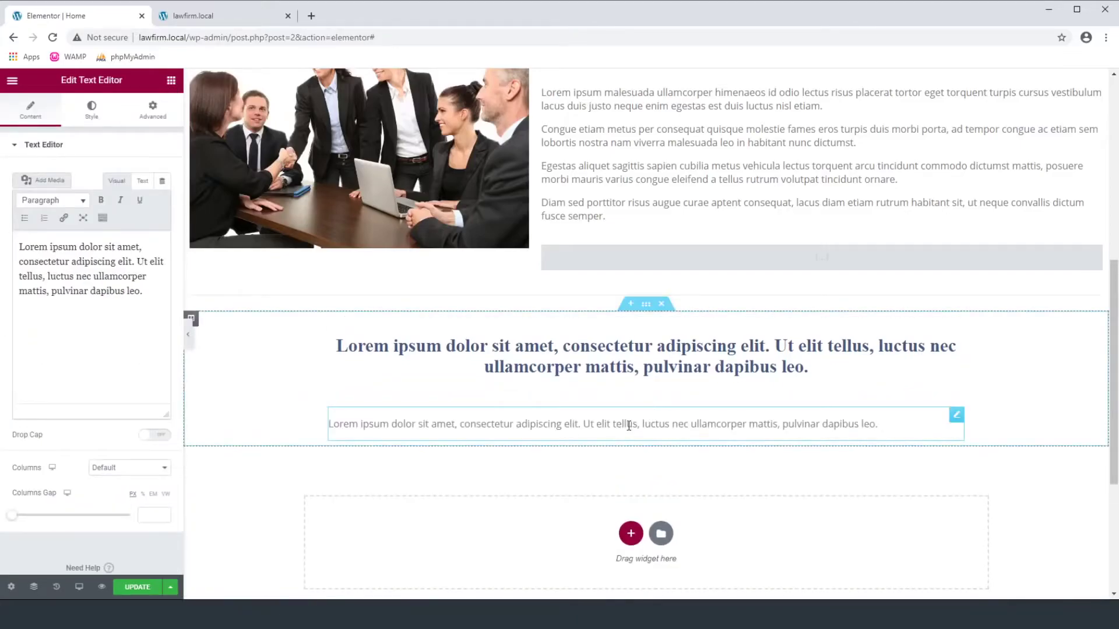
pyautogui.moveTo(150, 297); pyautogui.dragTo(18, 246)
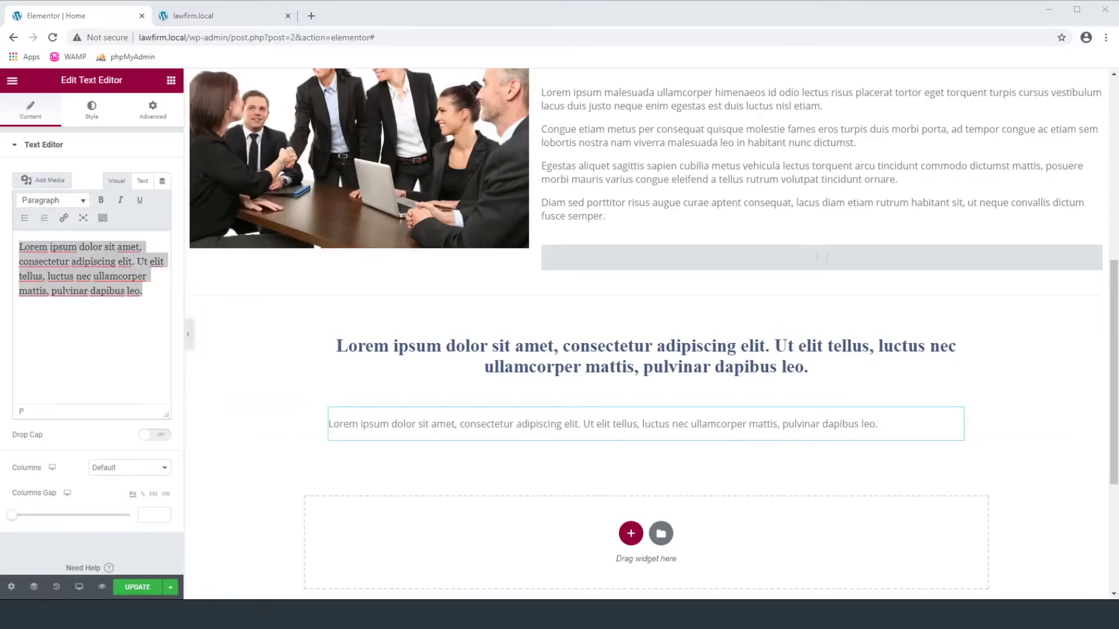
pyautogui.click(77, 284)
pyautogui.hotkey('ctrl', 'a')
pyautogui.write('Lorem ipsum malesuada ullamcorper himenaeos id odio lectus risus placerat tortor')
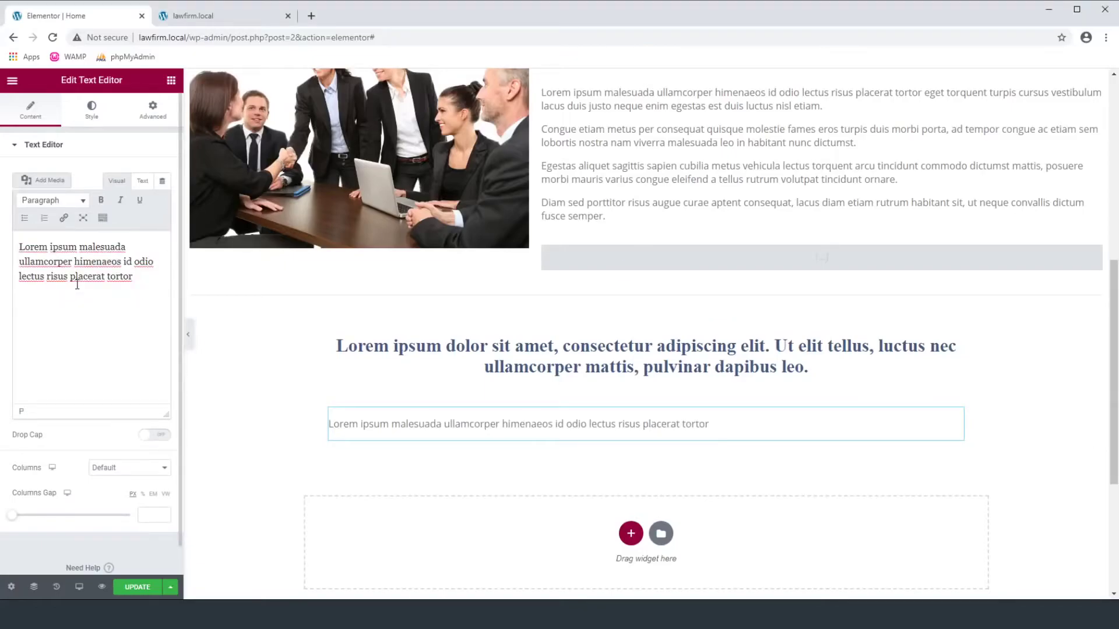
# - Replace the text of the lower Text Editor widget with "First Last - Company" and center it
pyautogui.moveTo(132, 276); pyautogui.dragTo(18, 245)
pyautogui.write('F')
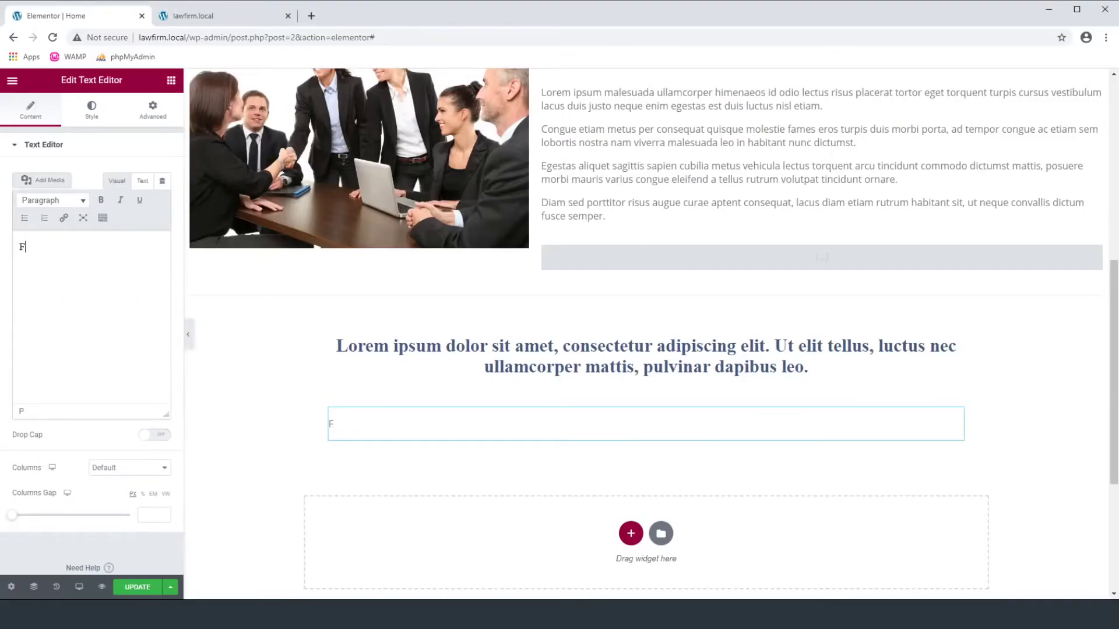
pyautogui.write('irst Last - Company')
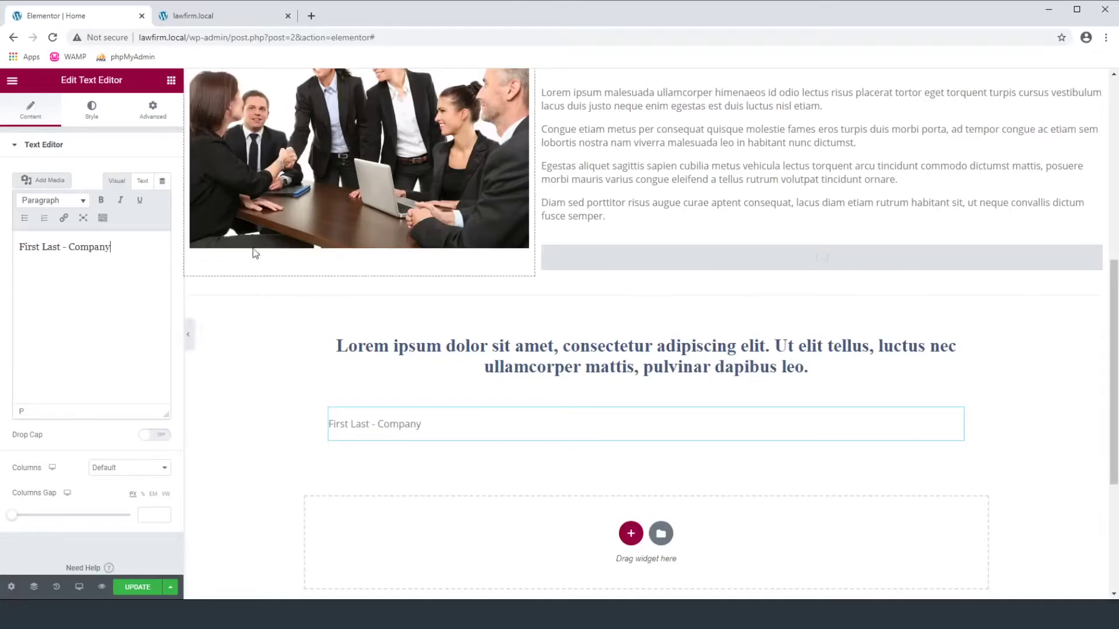
pyautogui.click(93, 103)
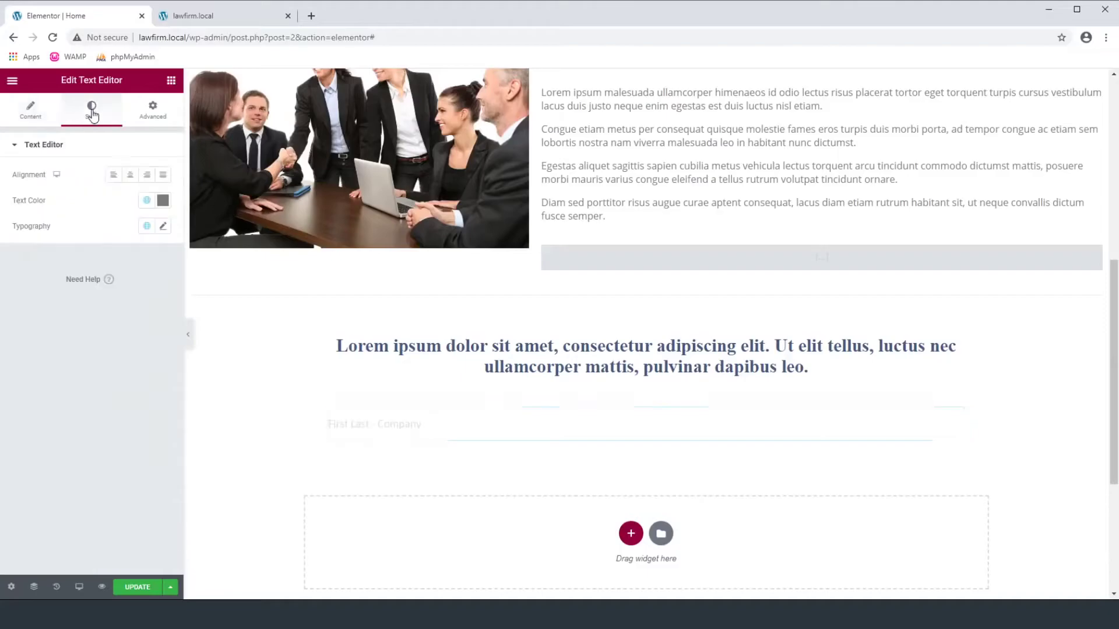
pyautogui.click(131, 176)
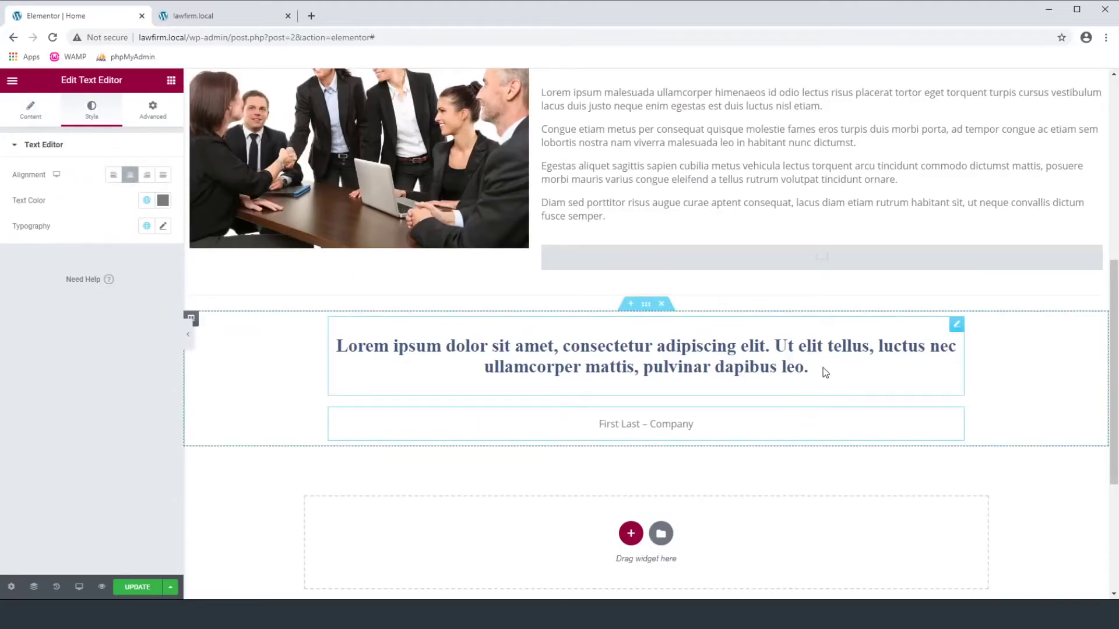
# - Enclose the bold centered lorem ipsum text in double quotation marks and update the page
pyautogui.click(29, 116)
pyautogui.click(20, 247)
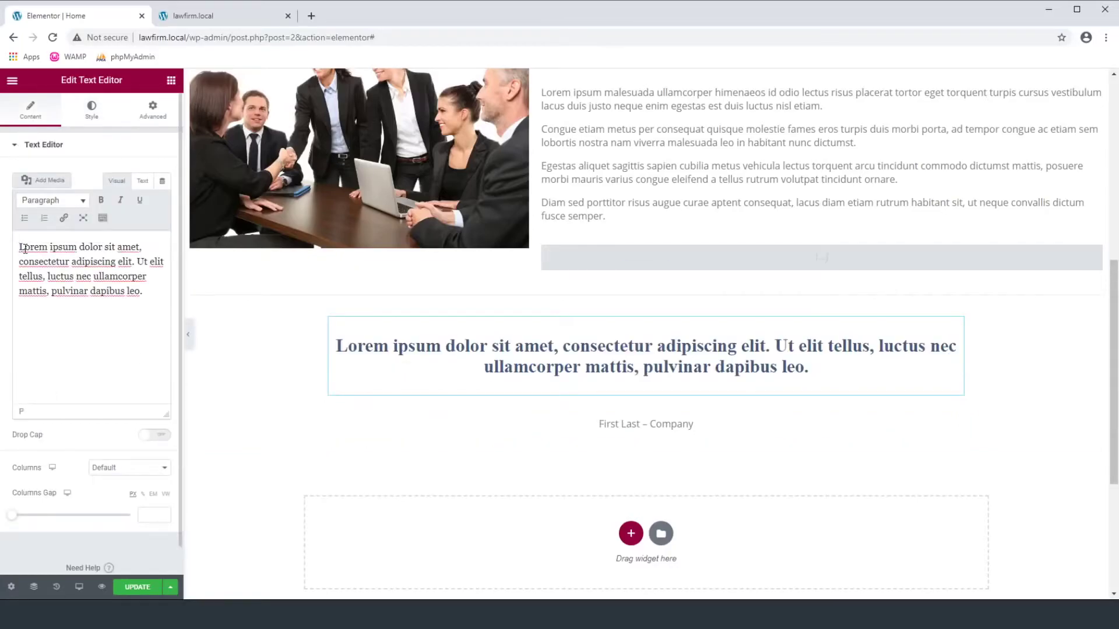
pyautogui.write('"')
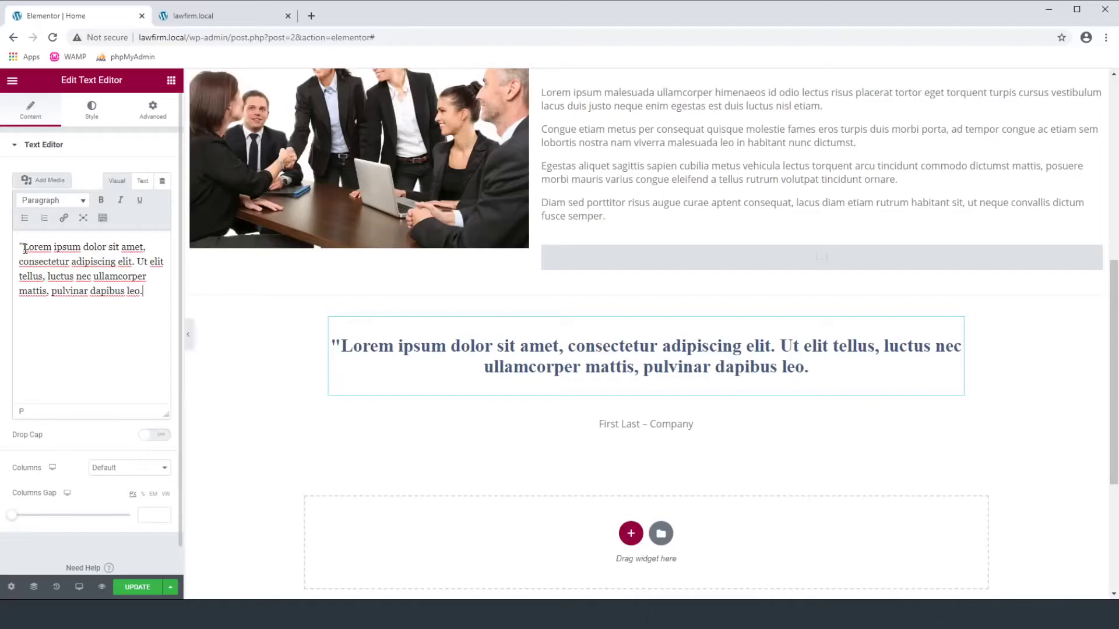
pyautogui.write('"')
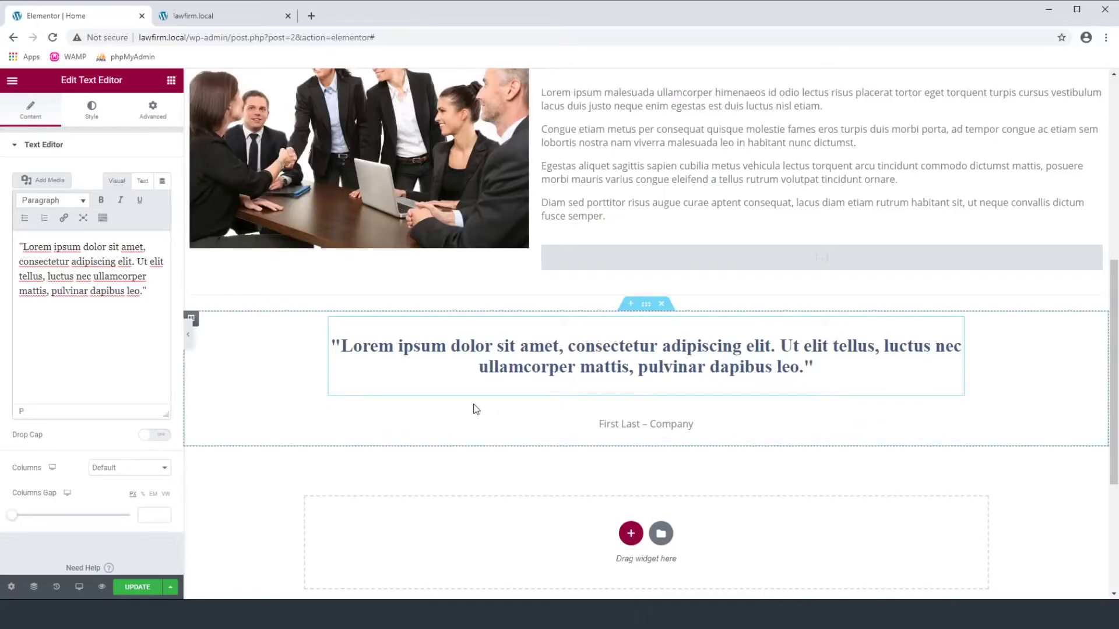
pyautogui.click(140, 588)
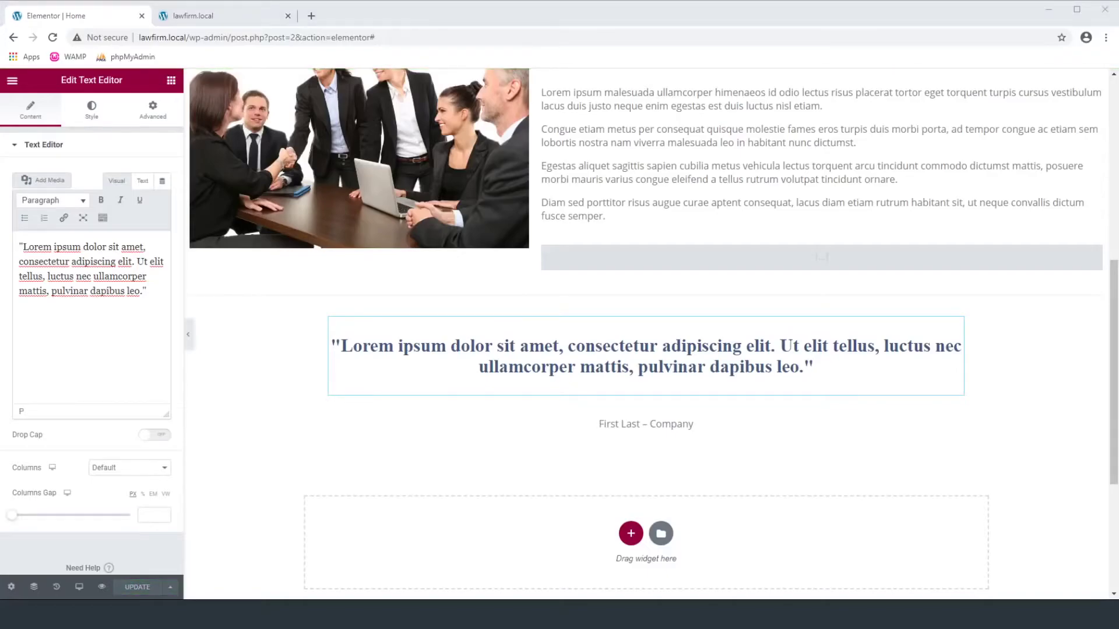
# - Duplicate the divider section and move the copy below the testimonial section
pyautogui.click(428, 297)
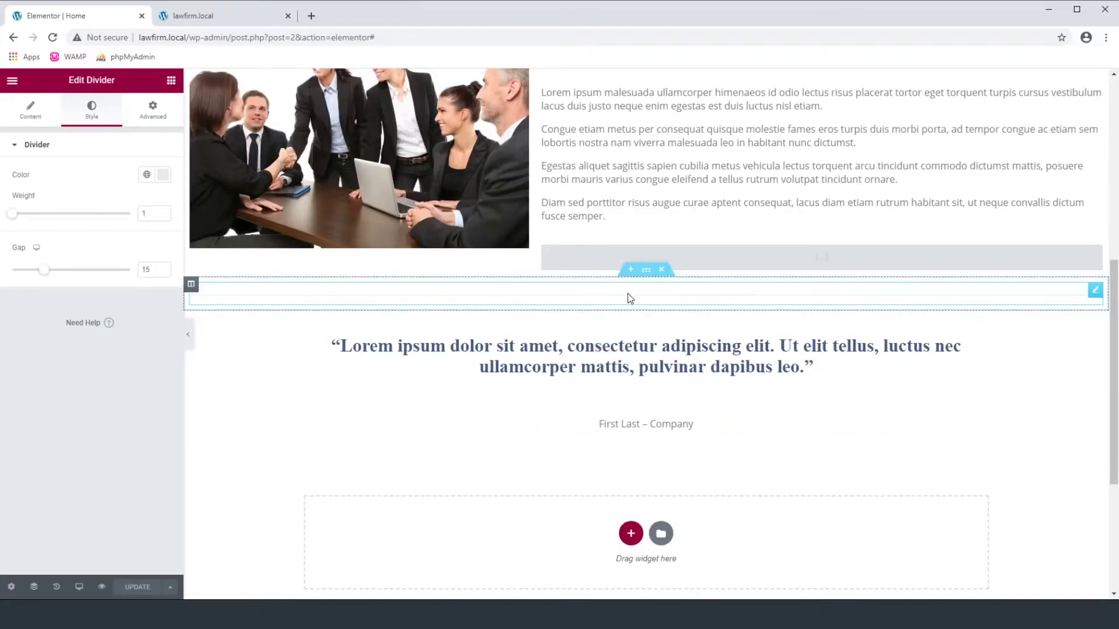
pyautogui.rightClick(639, 276)
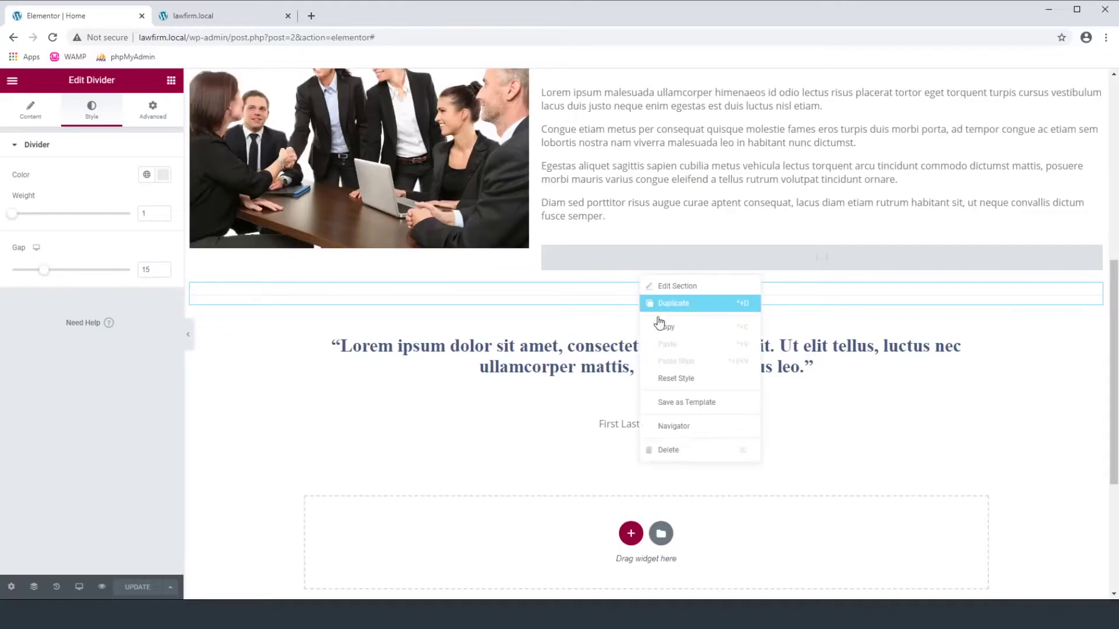
pyautogui.click(673, 303)
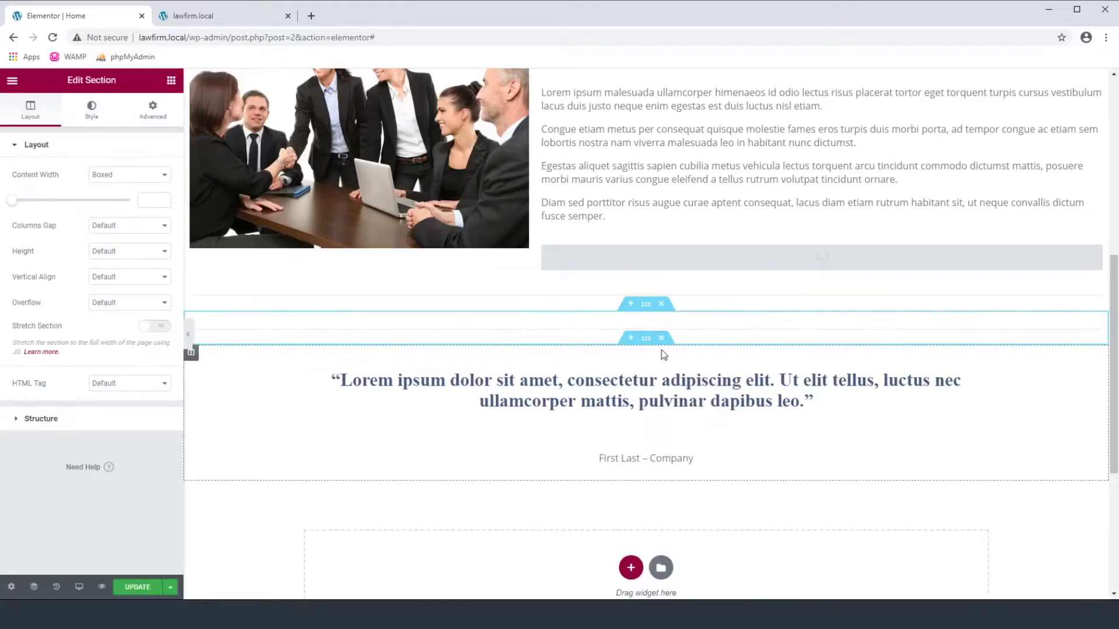
pyautogui.moveTo(646, 304); pyautogui.dragTo(645, 463)
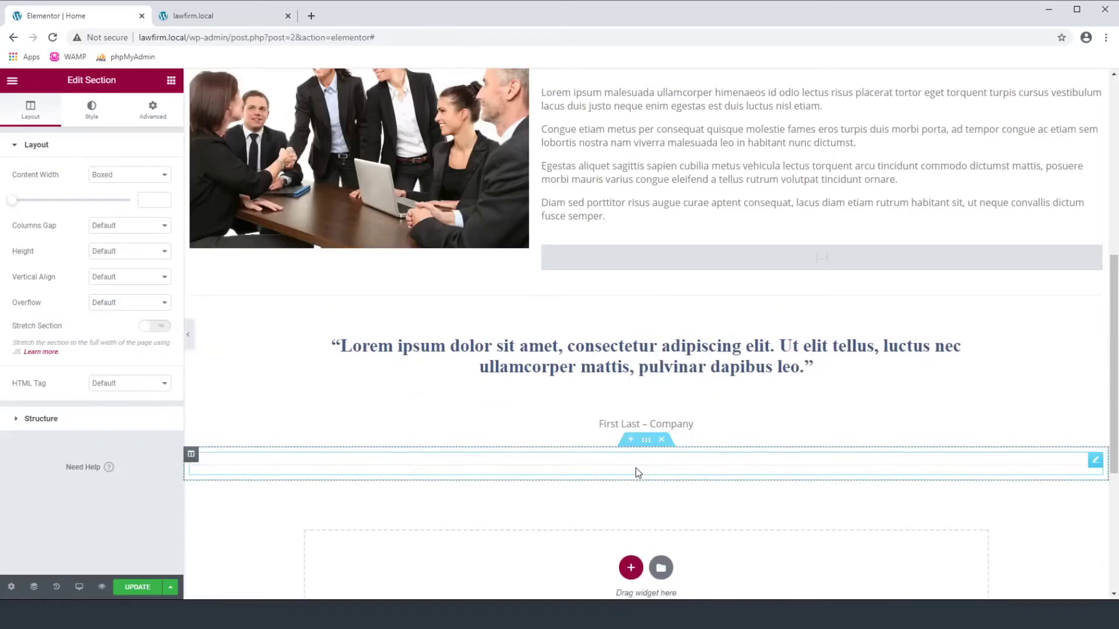
# - Add a text element reading "Practice Areas" to the divider below the testimonial
pyautogui.click(640, 470)
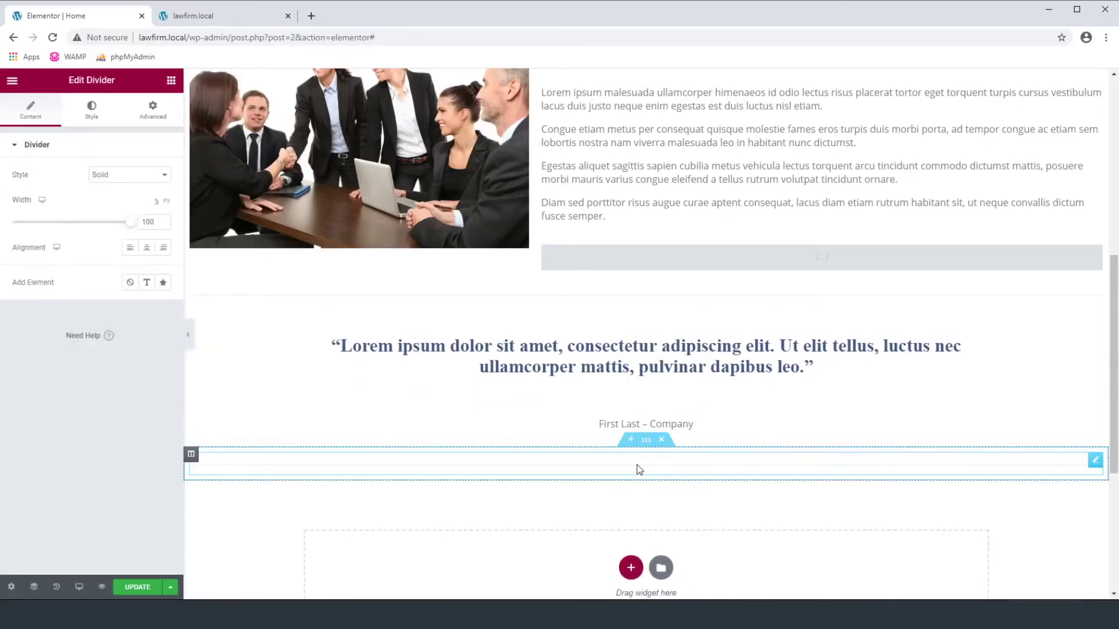
pyautogui.click(147, 283)
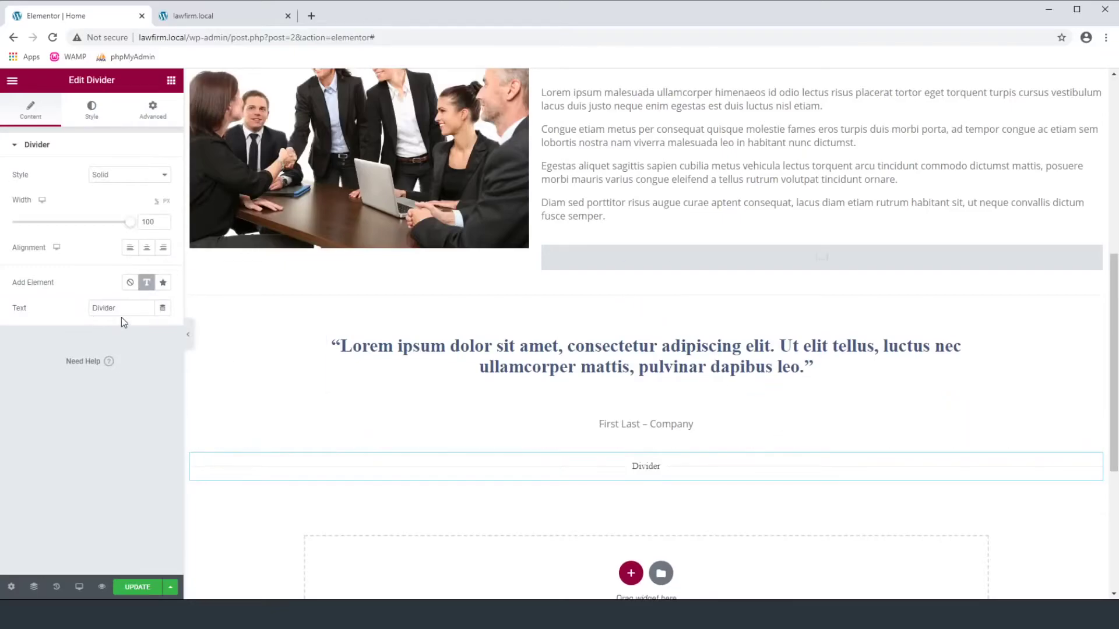
pyautogui.click(87, 120)
pyautogui.click(31, 308)
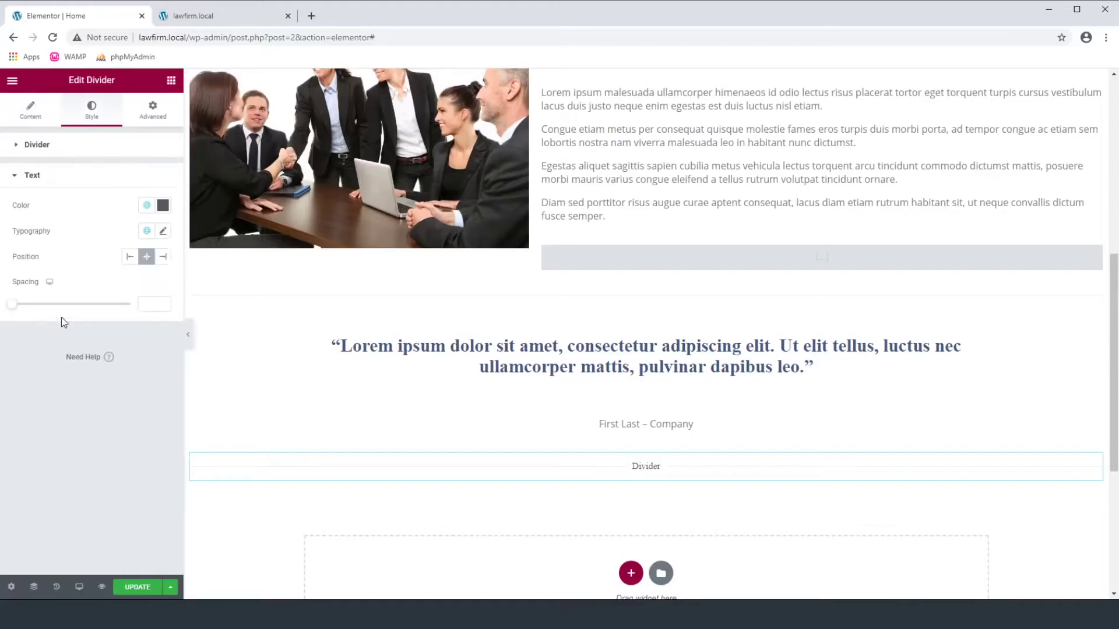
pyautogui.click(26, 121)
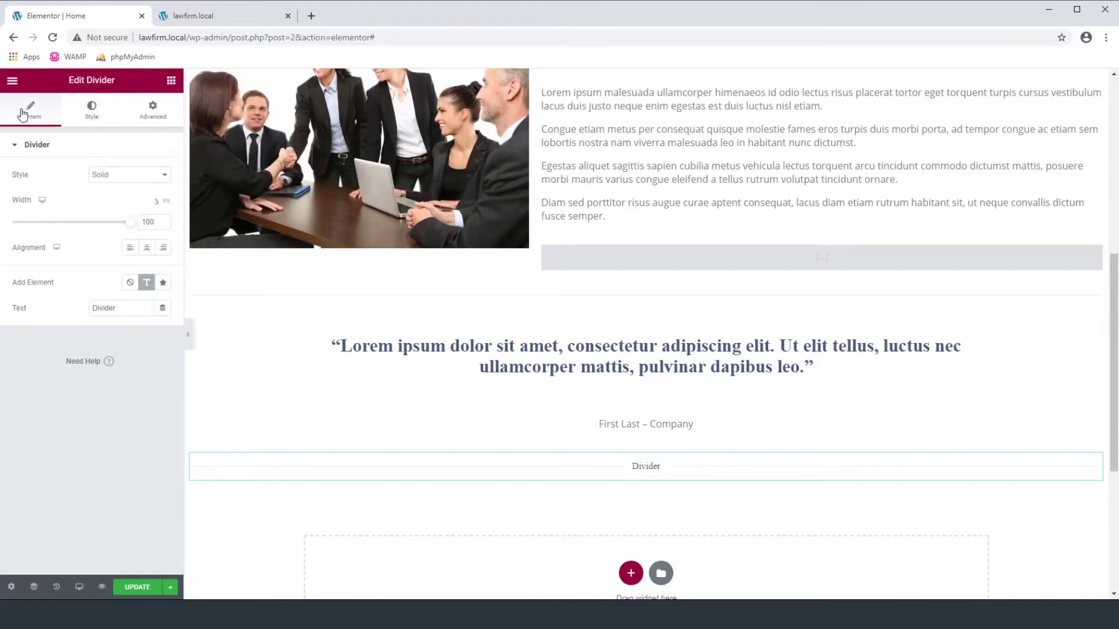
pyautogui.doubleClick(132, 306)
pyautogui.write('Practice Areas')
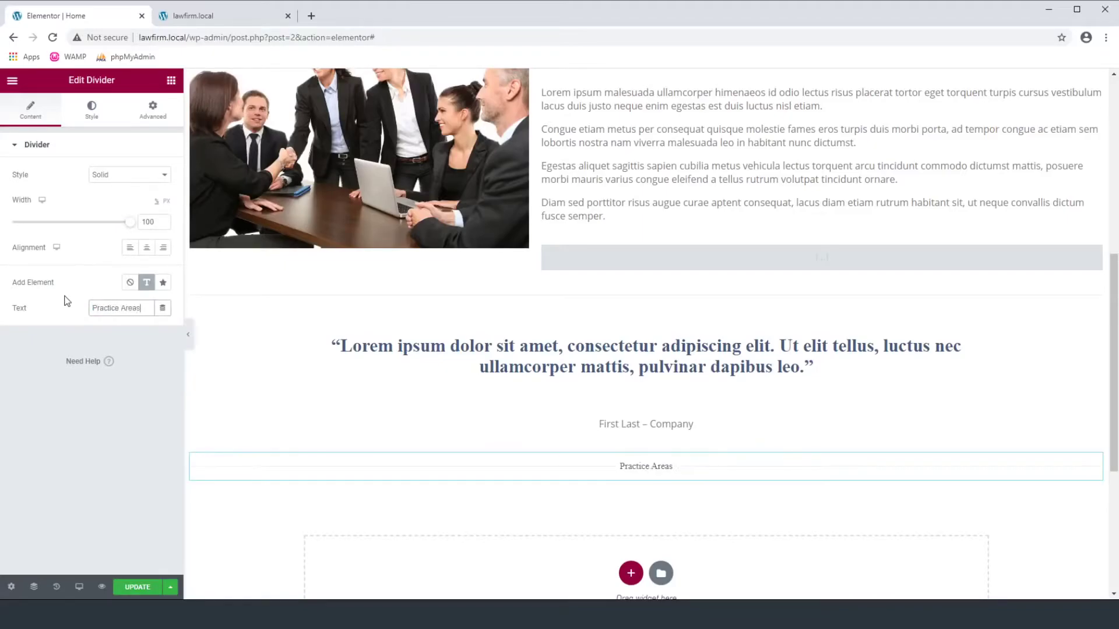
# - Give the "Practice Areas" divider text the Primary global color and the Primary global font
pyautogui.click(92, 109)
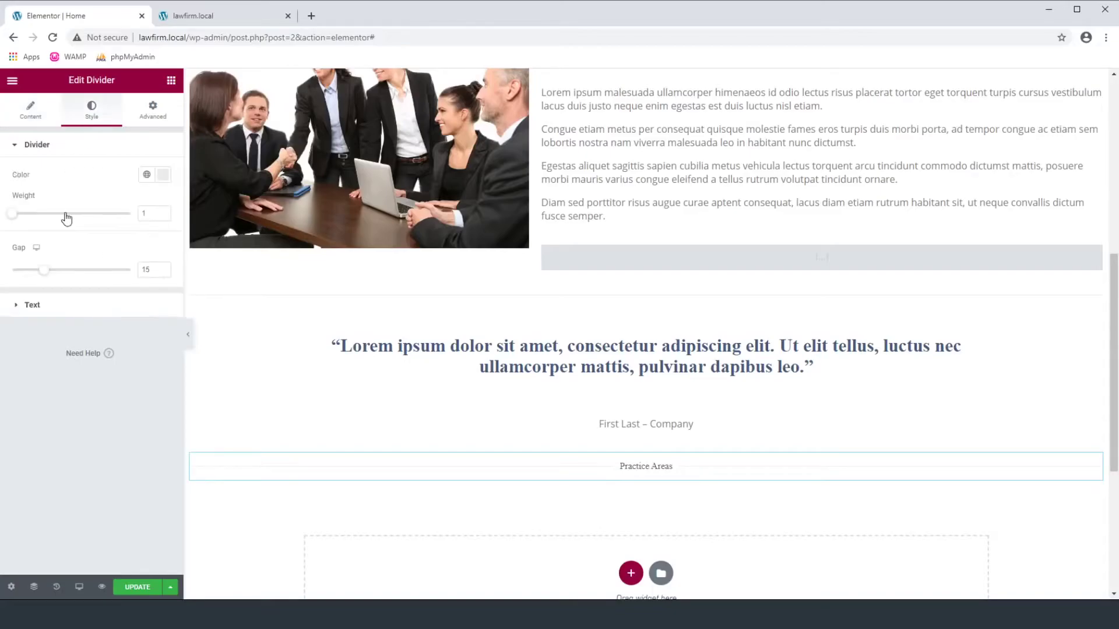
pyautogui.click(54, 303)
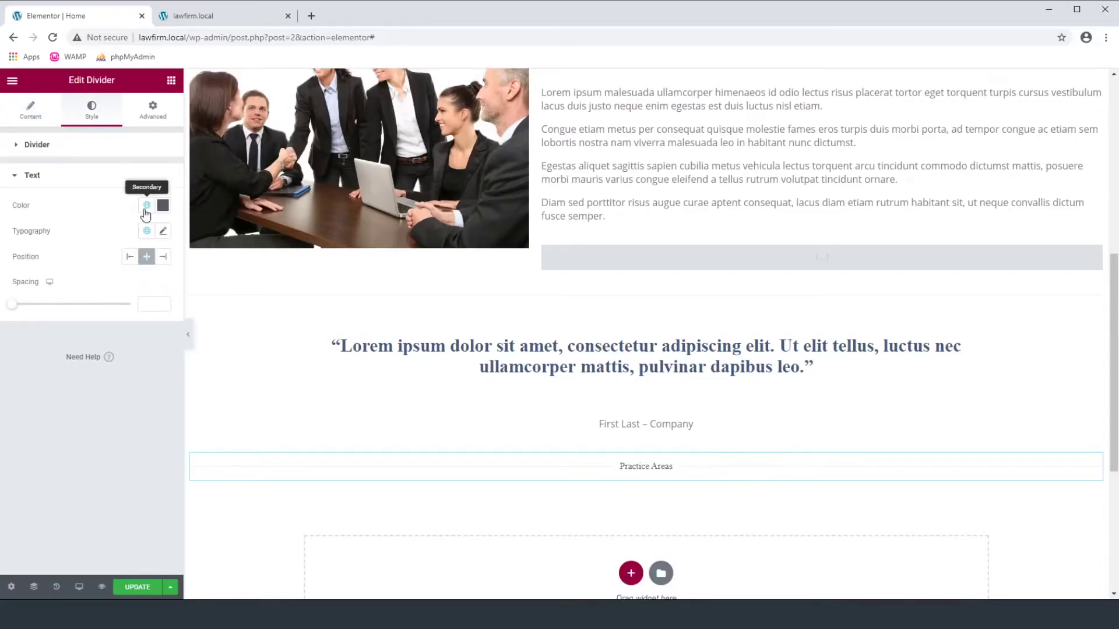
pyautogui.click(147, 205)
pyautogui.click(57, 262)
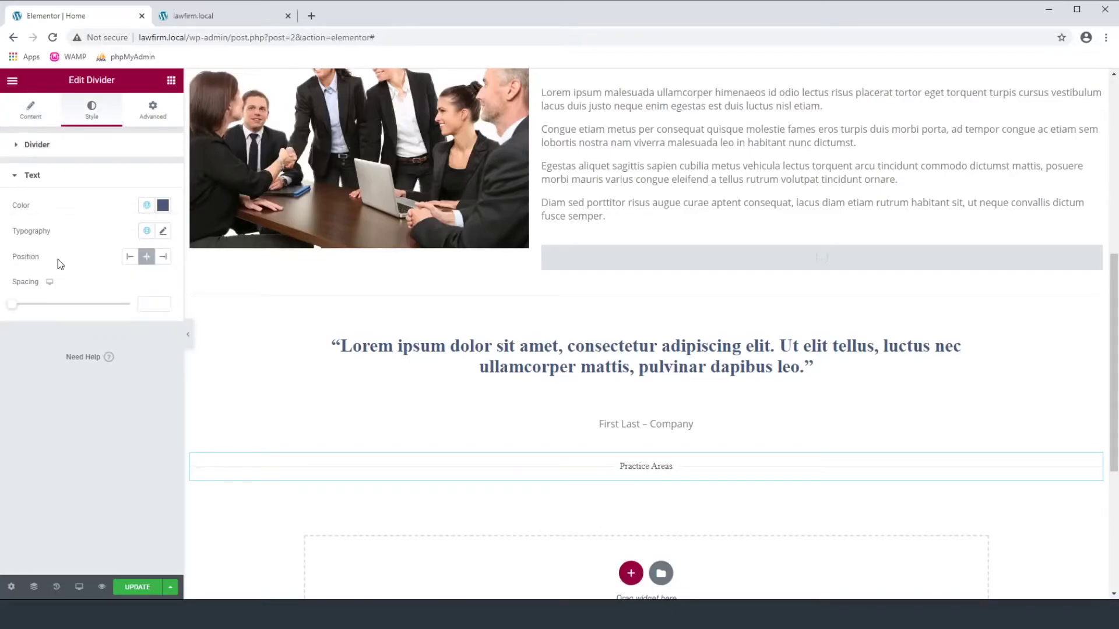
pyautogui.click(146, 232)
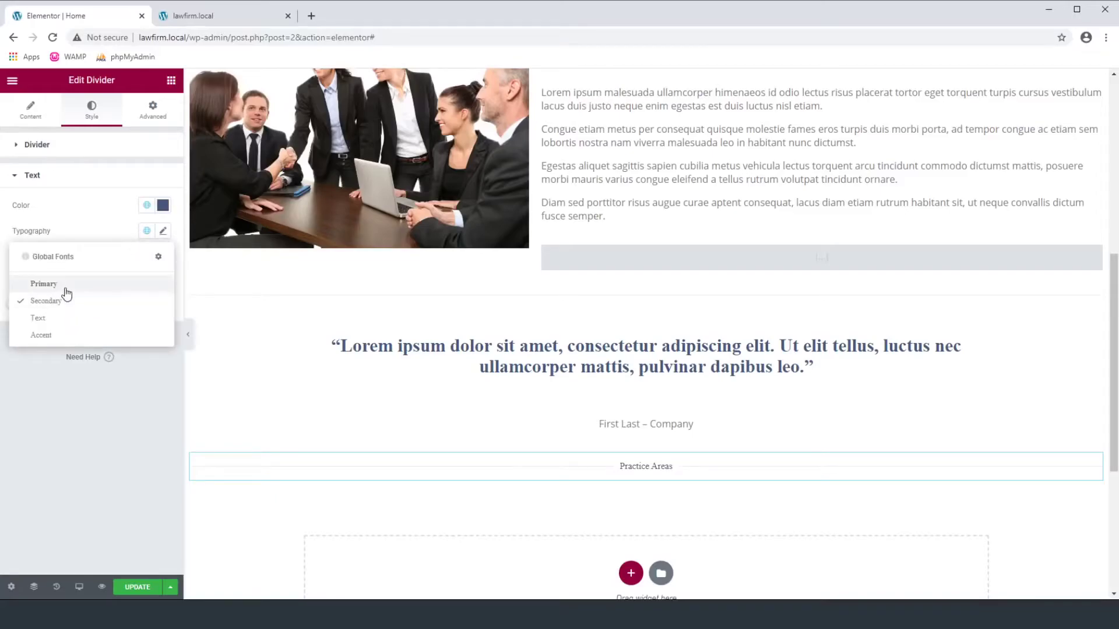
pyautogui.click(63, 285)
# - Set the font size of the "Practice Areas" divider text to 25 px
pyautogui.click(164, 232)
pyautogui.click(137, 335)
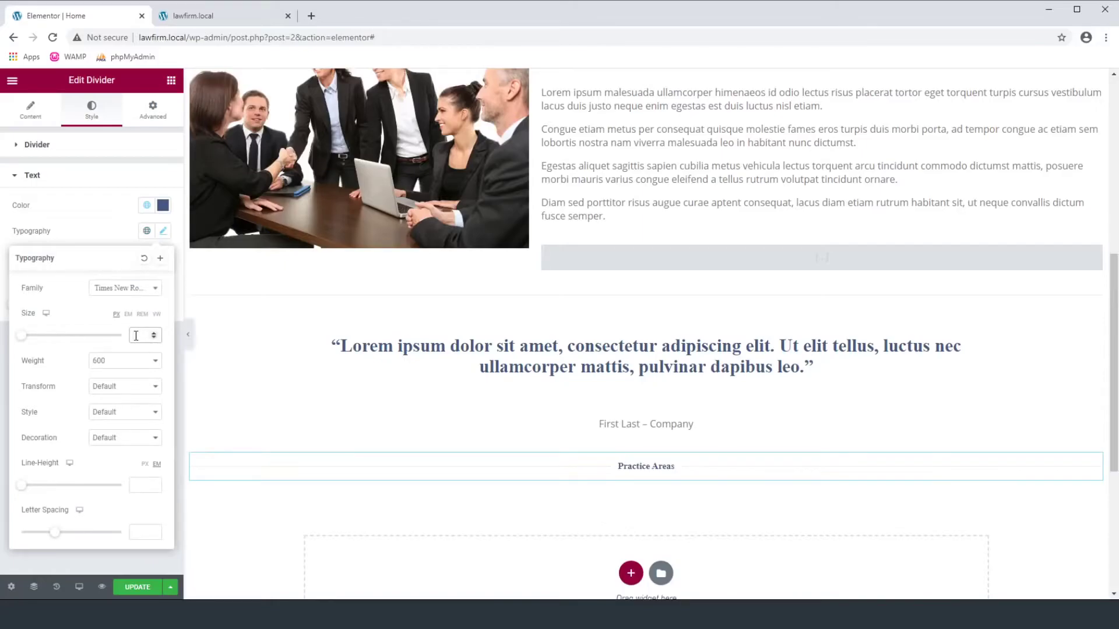
pyautogui.write('20')
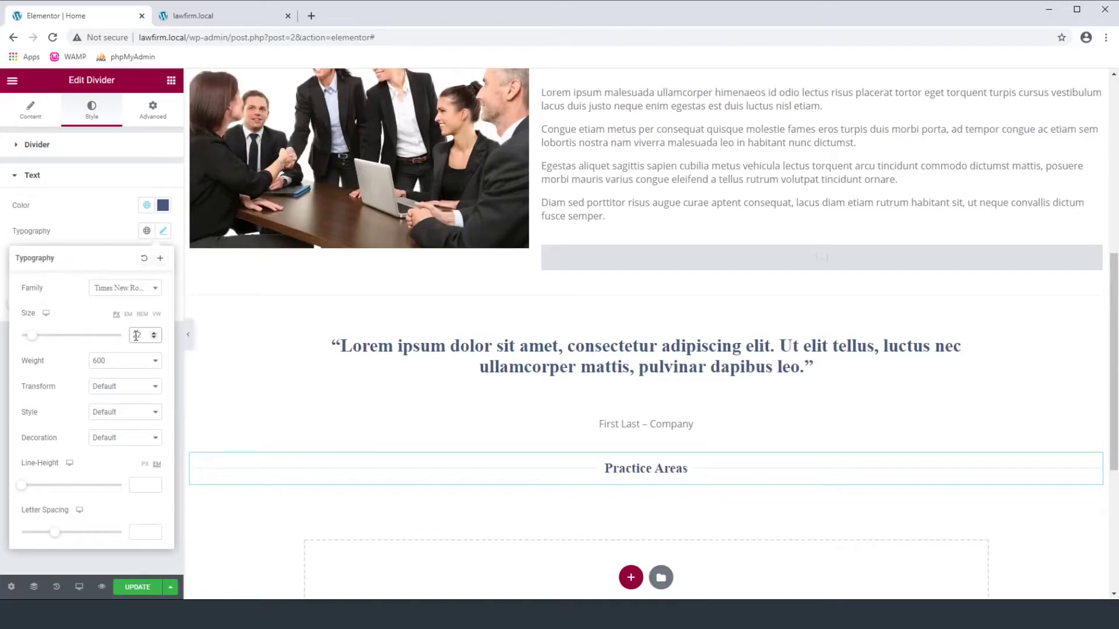
pyautogui.press('Up')
pyautogui.press('Up')
pyautogui.press('Up')
pyautogui.scroll(3, 728, 380)
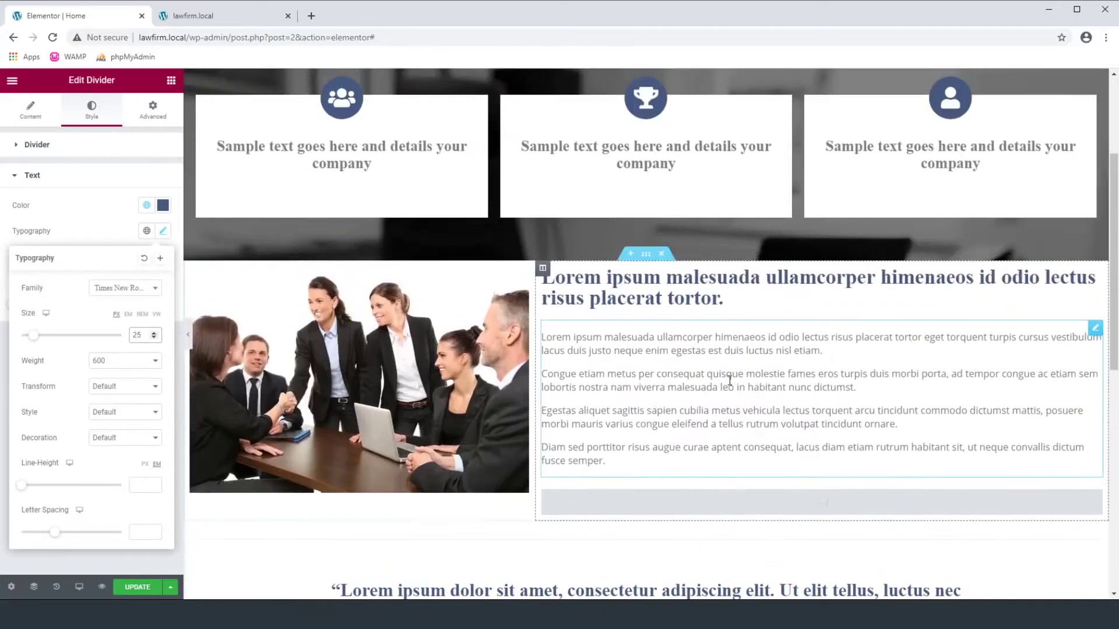
pyautogui.scroll(3, 728, 380)
pyautogui.scroll(-6, 728, 380)
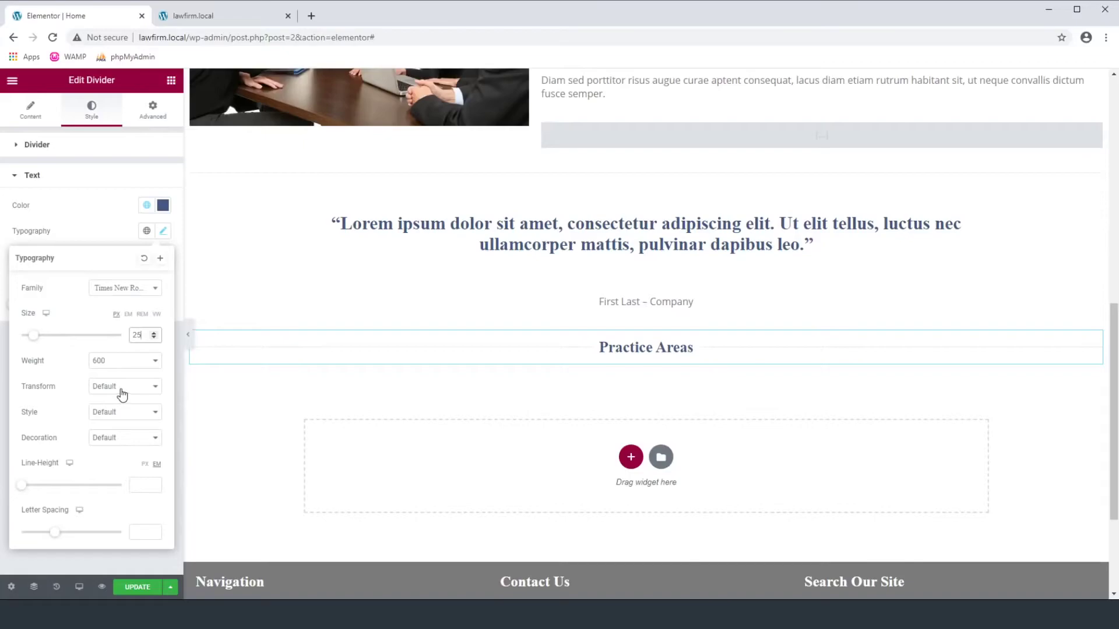
# - Set the "Practice Areas" divider text to font weight 400 and size 30 px
pyautogui.click(119, 364)
pyautogui.press('Up')
pyautogui.press('Up')
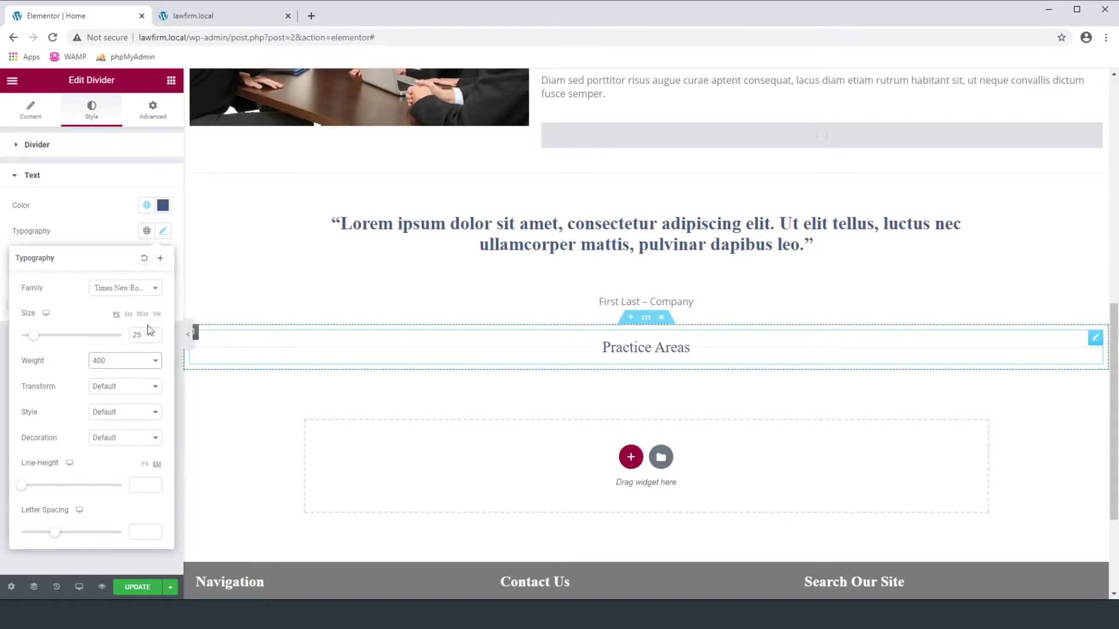
pyautogui.moveTo(143, 335); pyautogui.dragTo(16, 336)
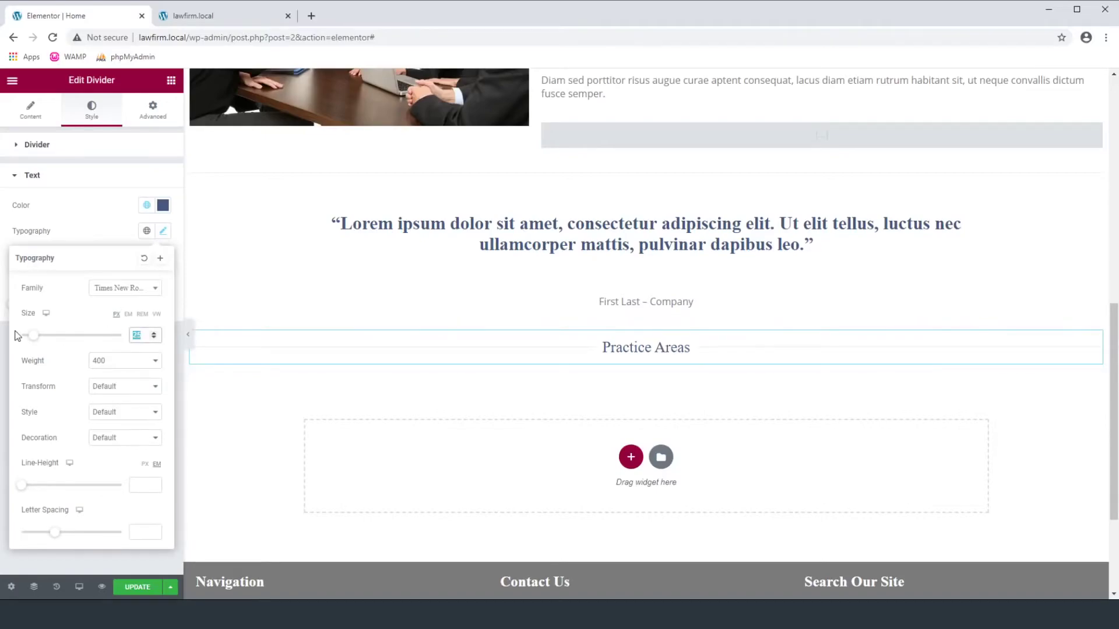
pyautogui.write('30')
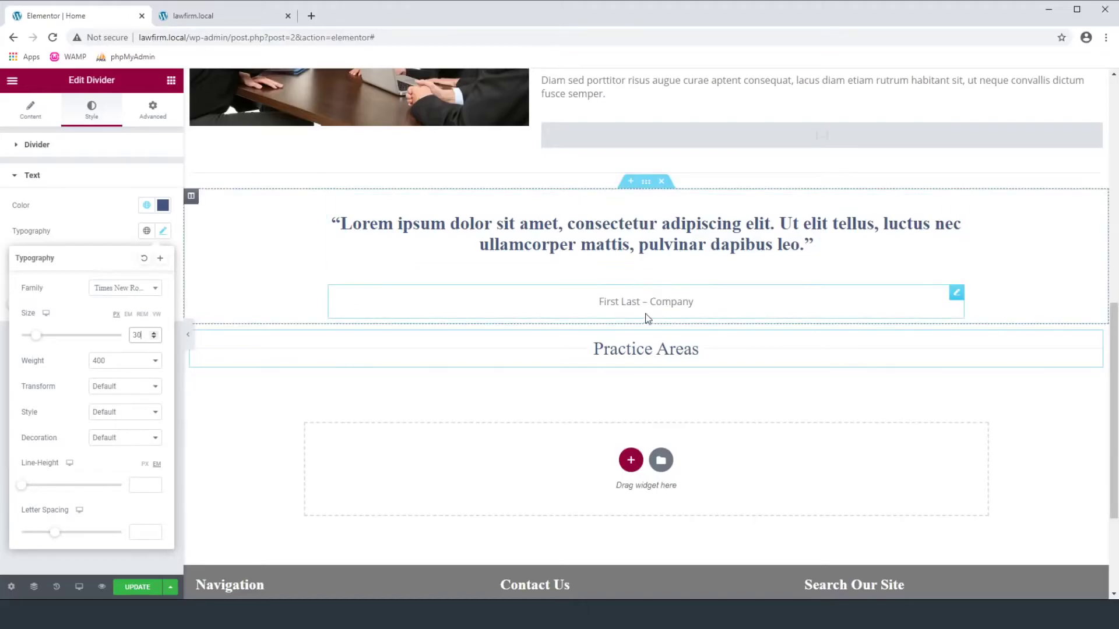
# - Duplicate the hero's inner section of three icon boxes and move the copy directly below the "Practice Areas" divider
pyautogui.scroll(-3, 561, 542)
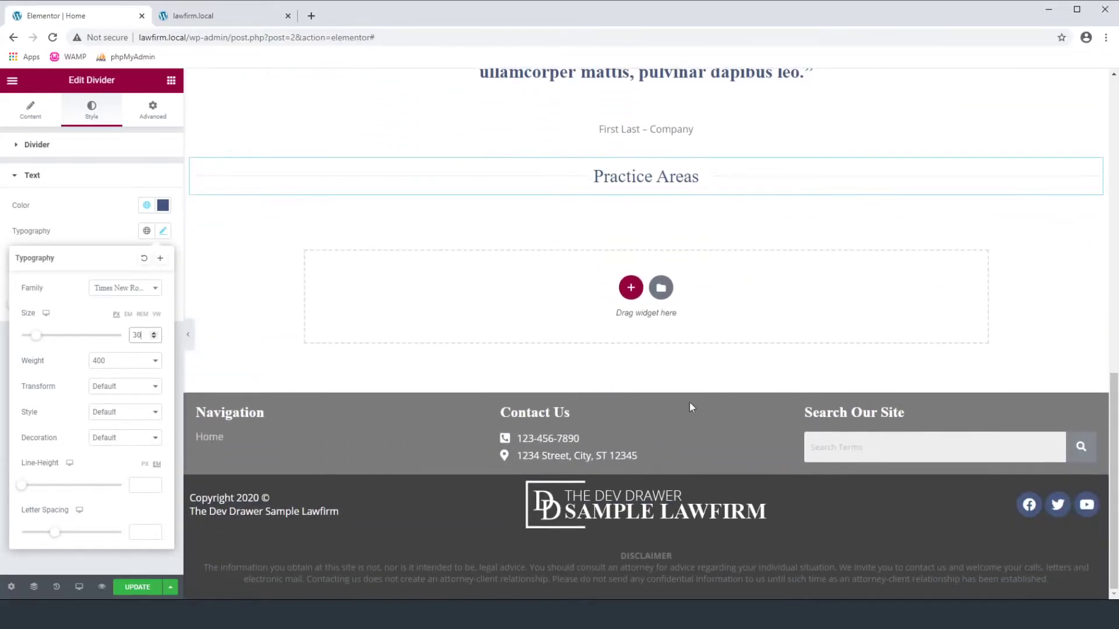
pyautogui.scroll(7, 676, 399)
pyautogui.scroll(-2, 664, 391)
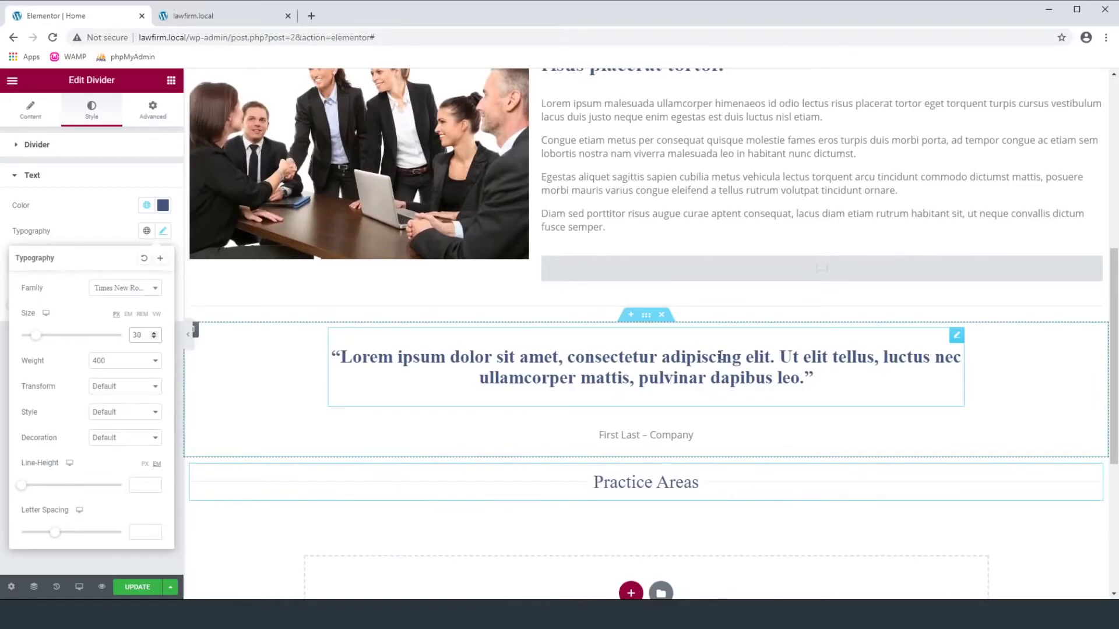
pyautogui.scroll(-5, 821, 424)
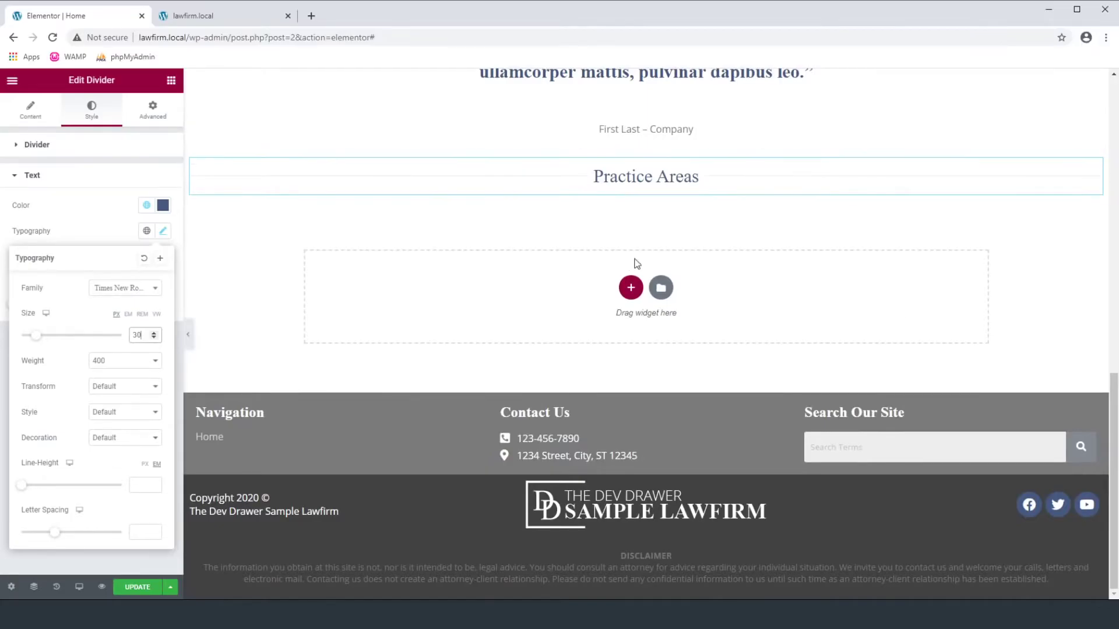
pyautogui.scroll(15, 627, 261)
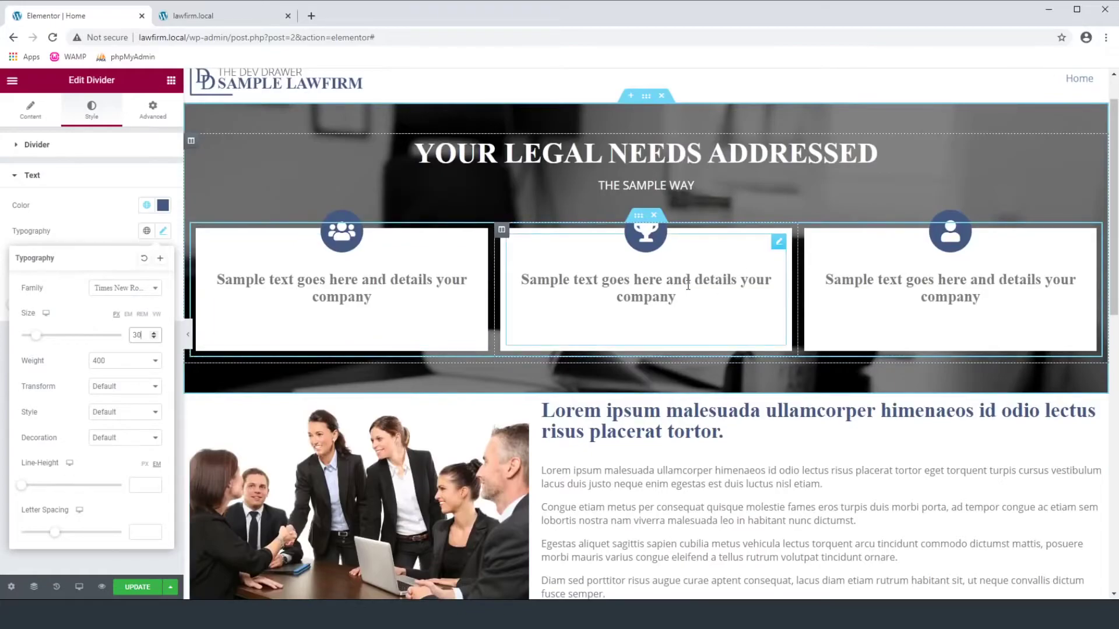
pyautogui.rightClick(639, 222)
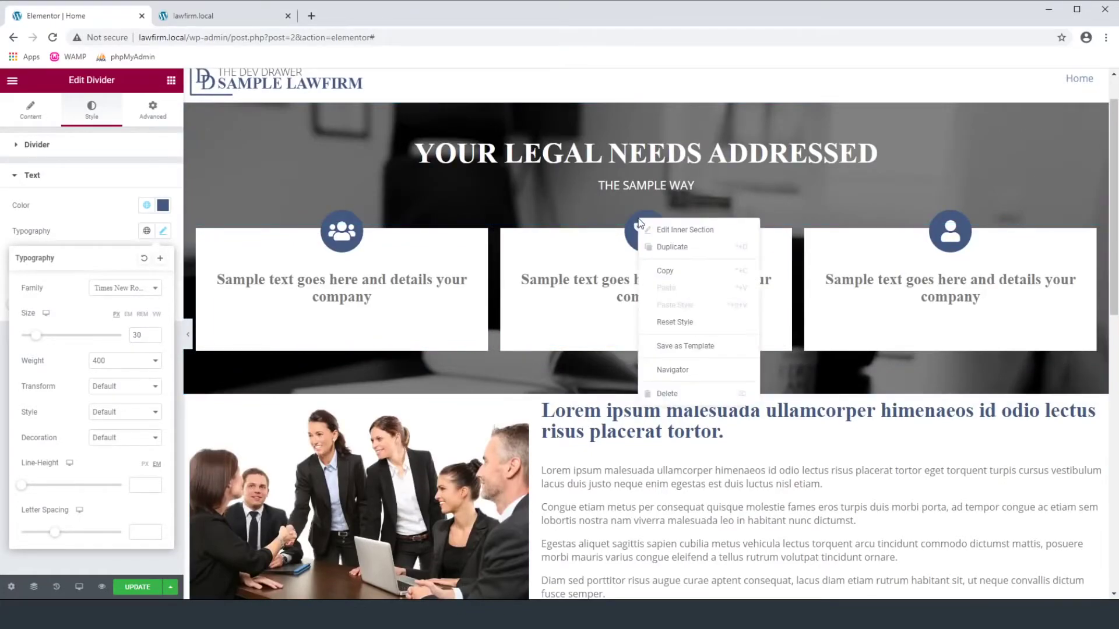
pyautogui.click(679, 249)
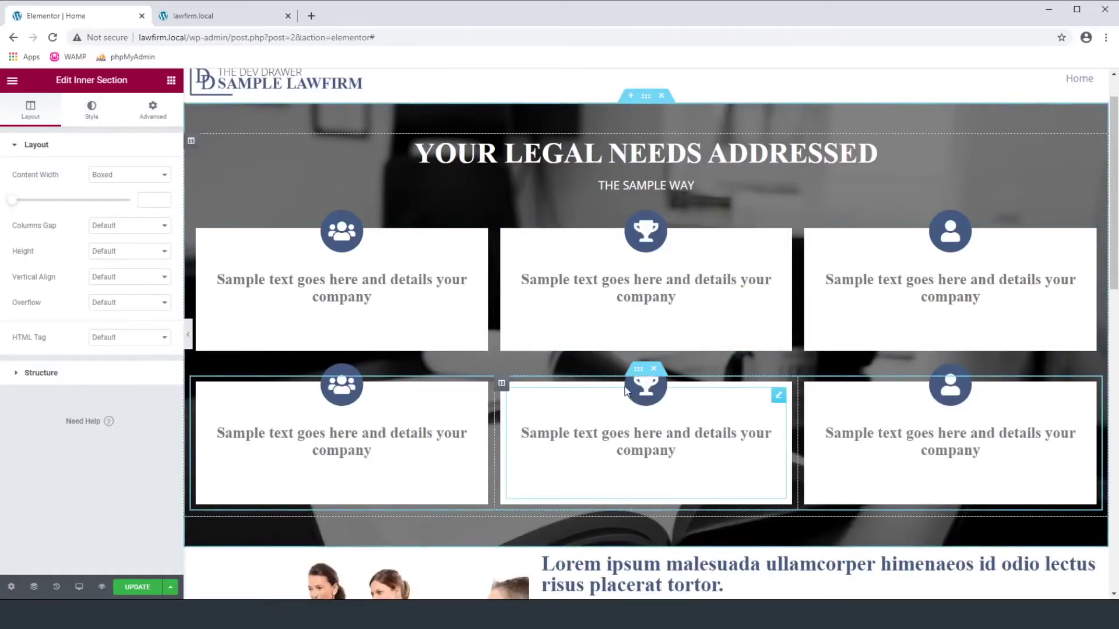
pyautogui.moveTo(636, 371); pyautogui.dragTo(620, 535)
pyautogui.scroll(-3, 547, 419)
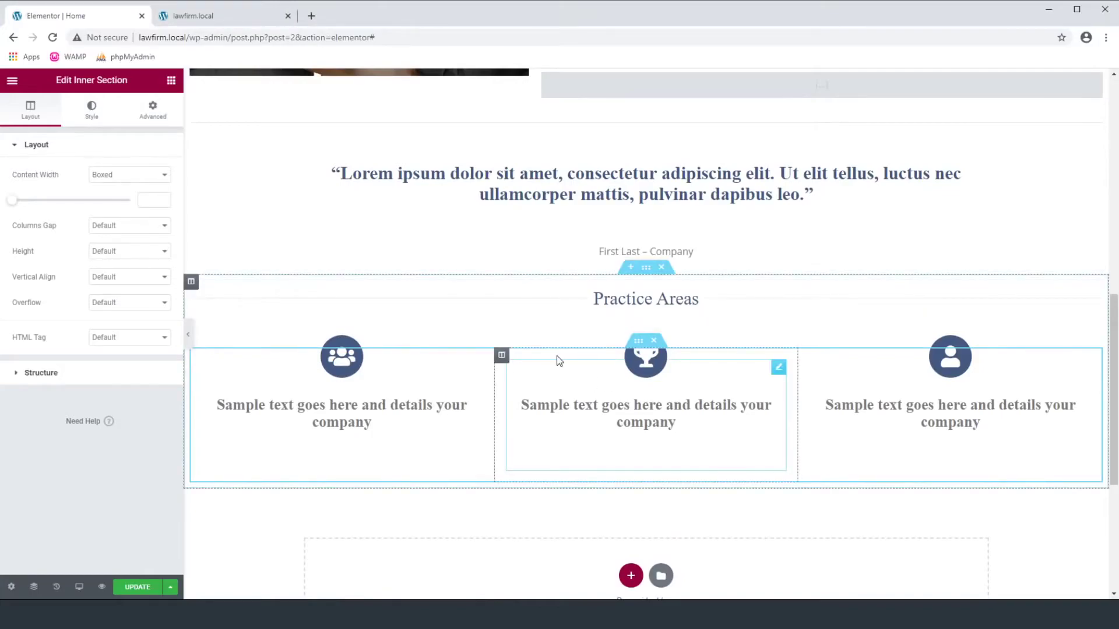
# - Delete the trophy and single-person columns from the copied section under "Practice Areas", keeping only the group icon column
pyautogui.click(502, 355)
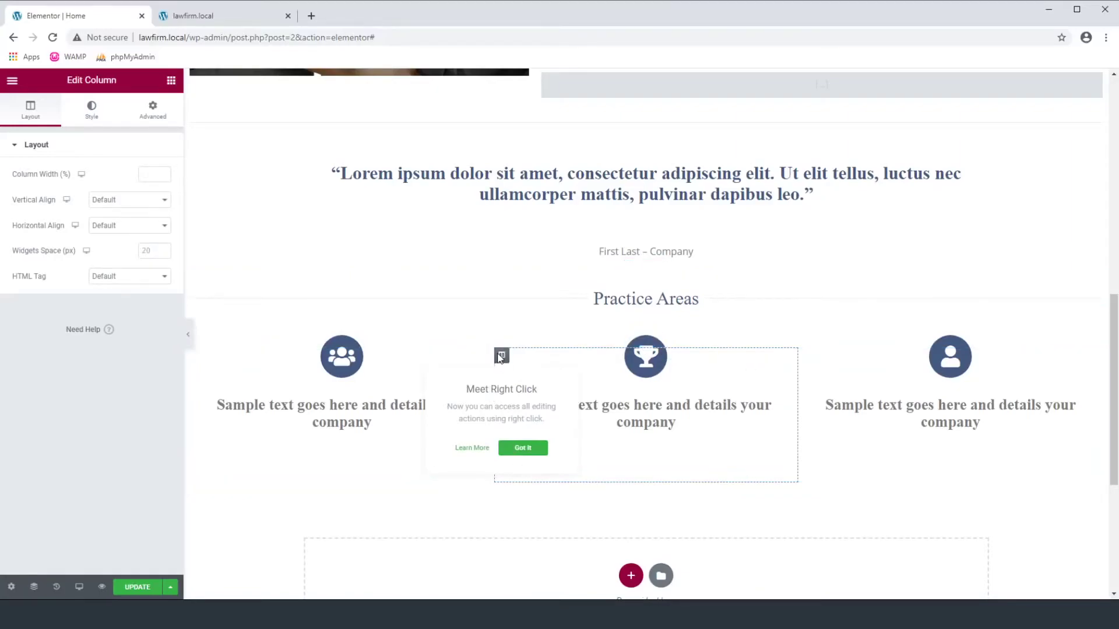
pyautogui.rightClick(501, 357)
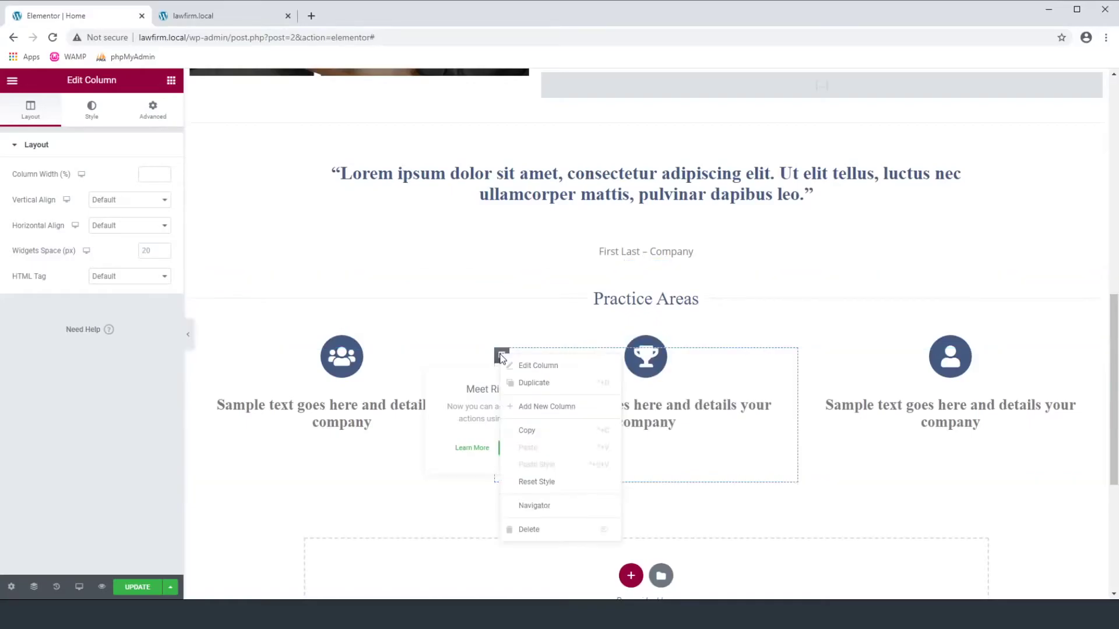
pyautogui.click(539, 529)
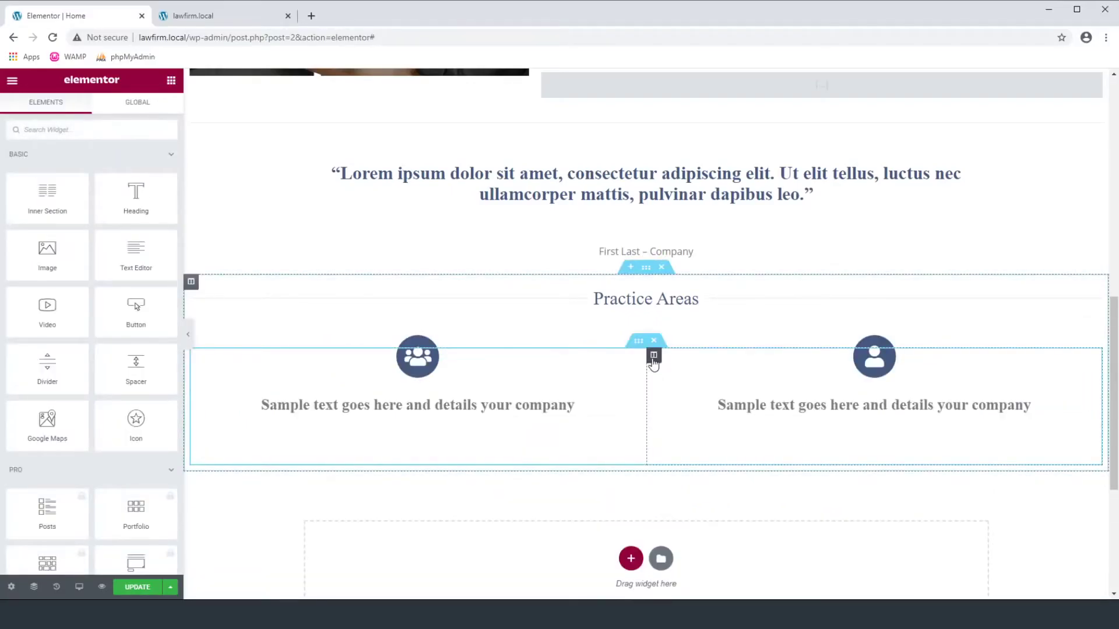
pyautogui.rightClick(654, 356)
pyautogui.click(679, 531)
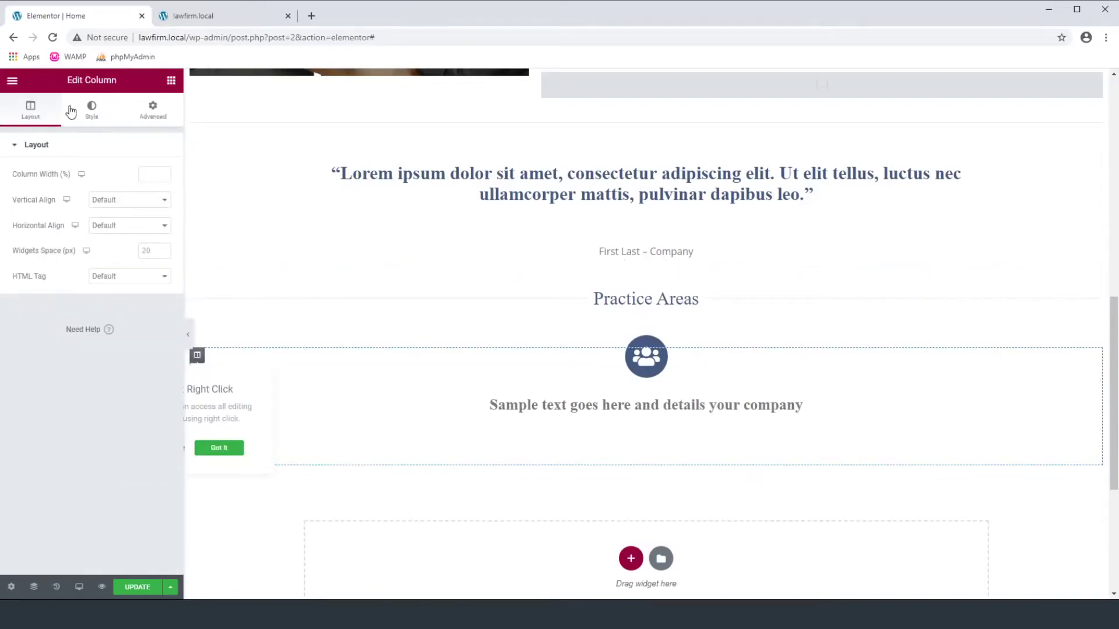
# - Set the remaining Practice Areas column's background to the Secondary global color
pyautogui.click(92, 110)
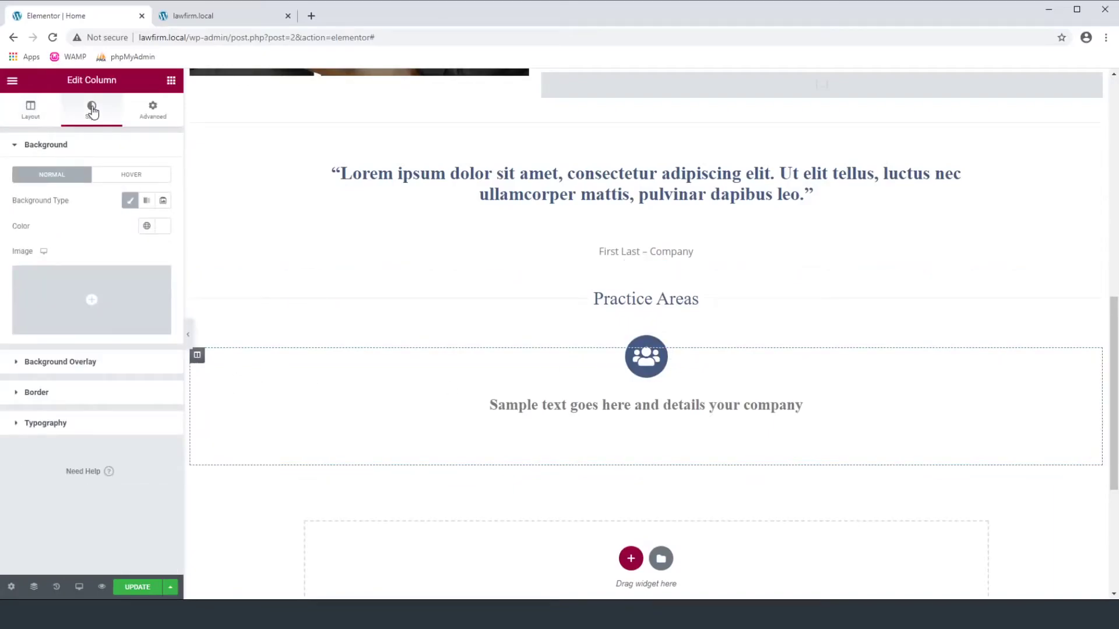
pyautogui.click(163, 227)
pyautogui.click(146, 226)
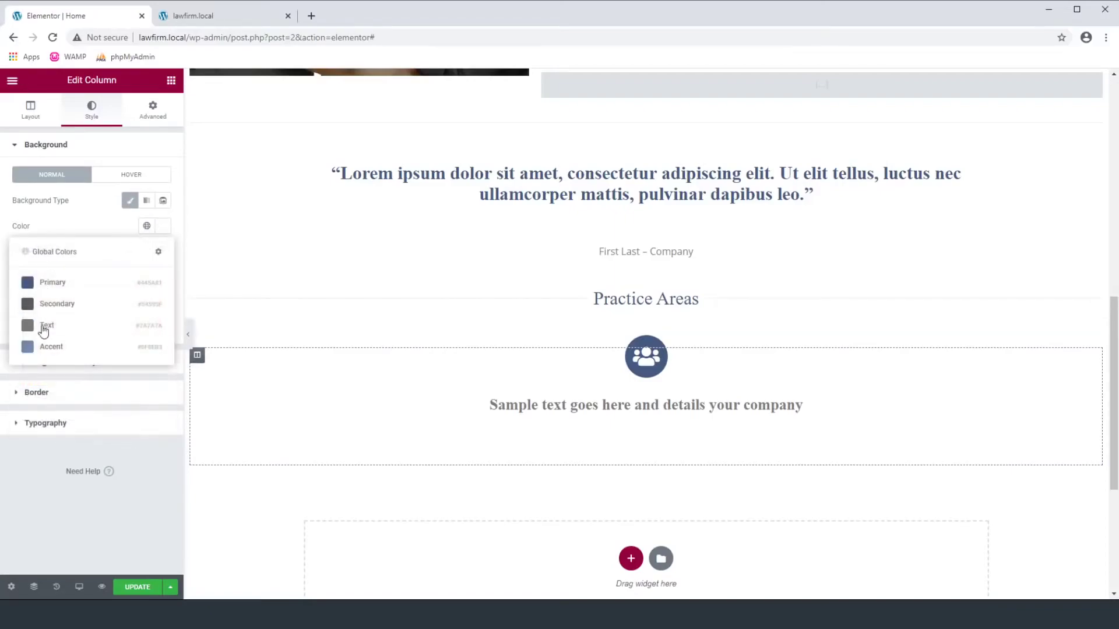
pyautogui.click(56, 307)
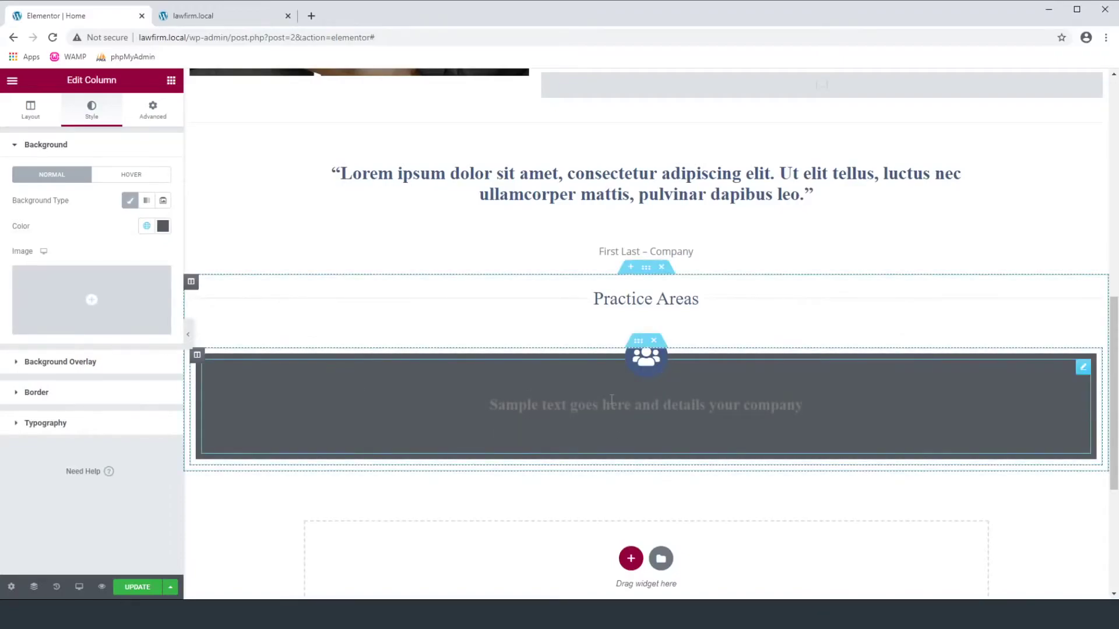
# - Give the Practice Areas icon box title the color #FFFFFF and the Primary global font
pyautogui.click(611, 400)
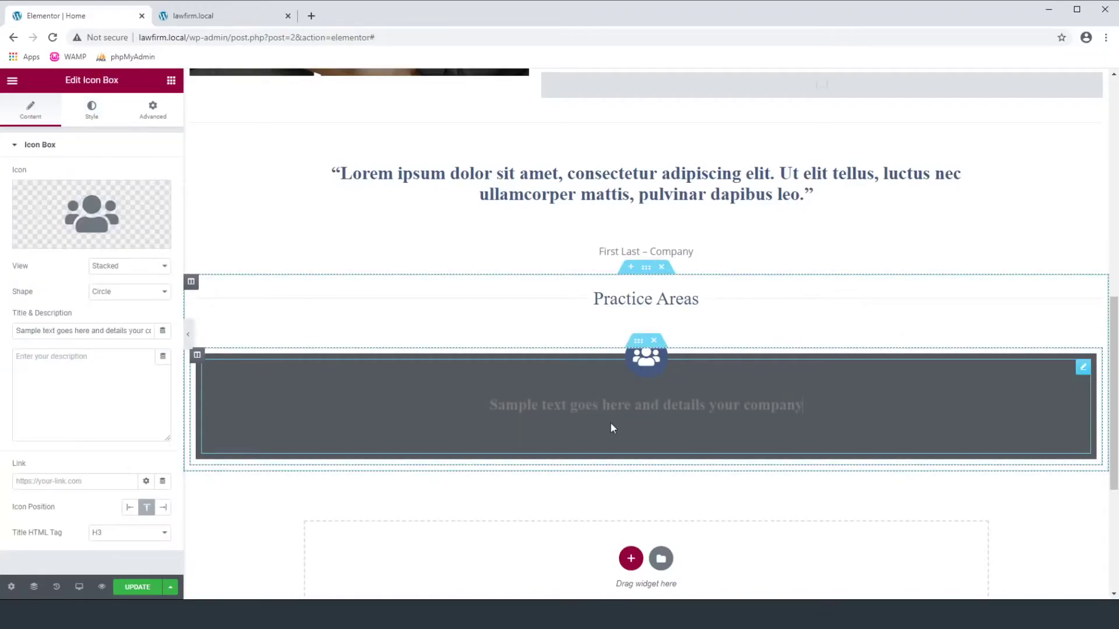
pyautogui.click(92, 111)
pyautogui.click(147, 201)
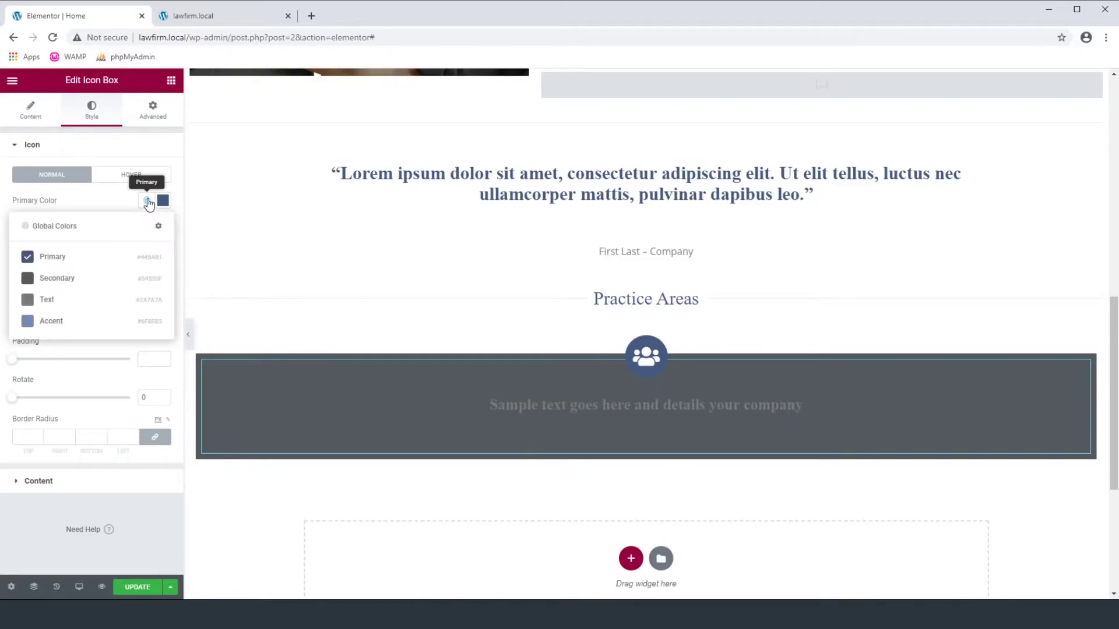
pyautogui.click(103, 187)
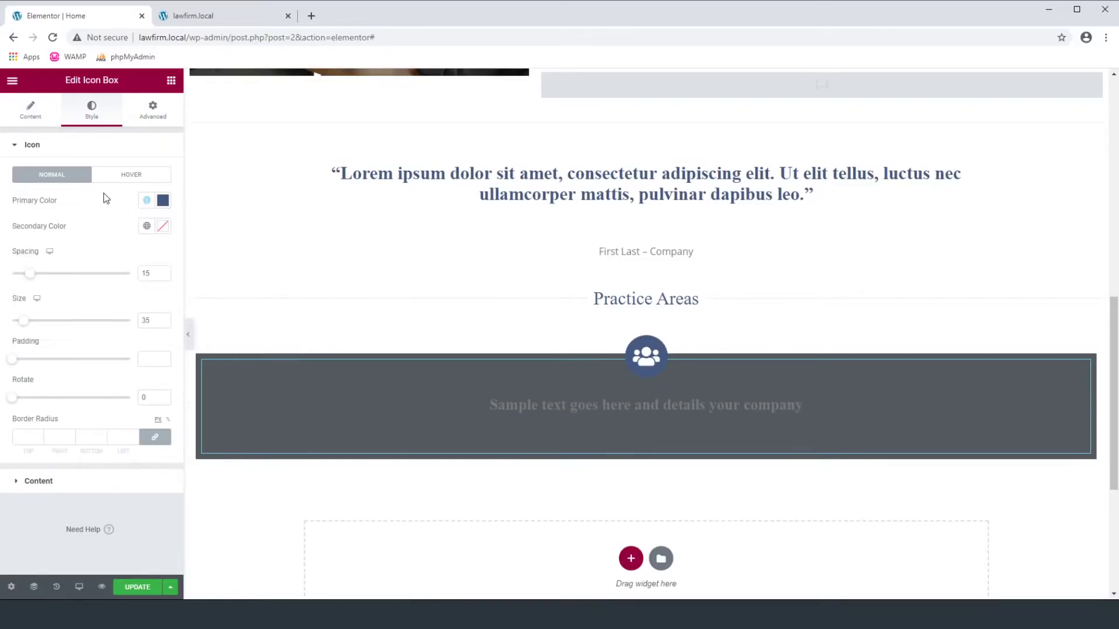
pyautogui.click(50, 487)
pyautogui.click(147, 330)
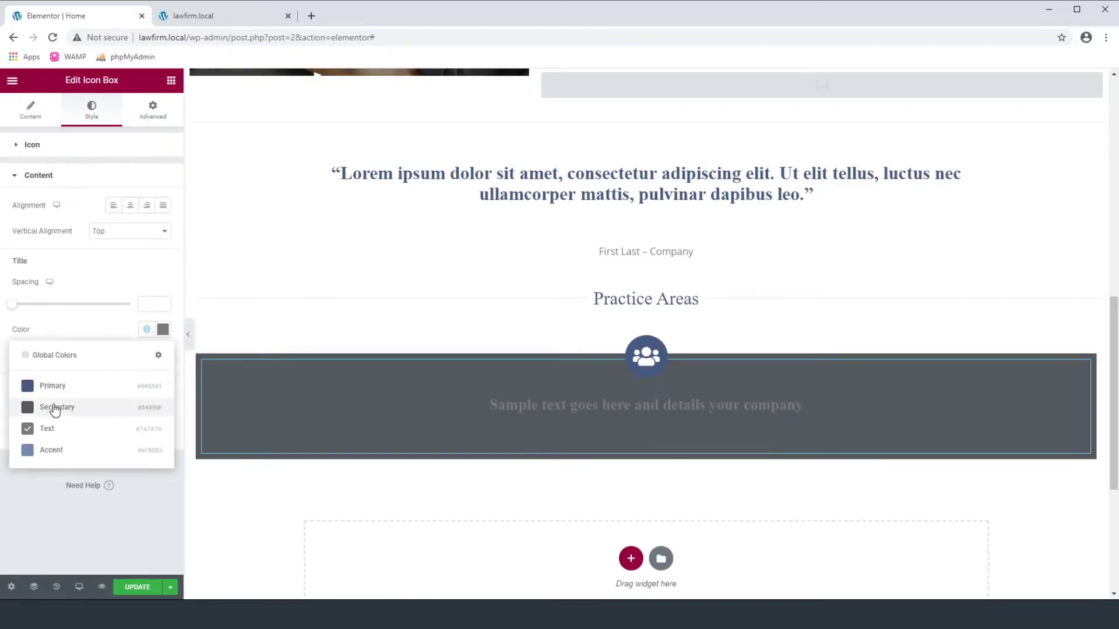
pyautogui.click(162, 329)
pyautogui.click(28, 388)
pyautogui.moveTo(28, 389); pyautogui.dragTo(19, 365)
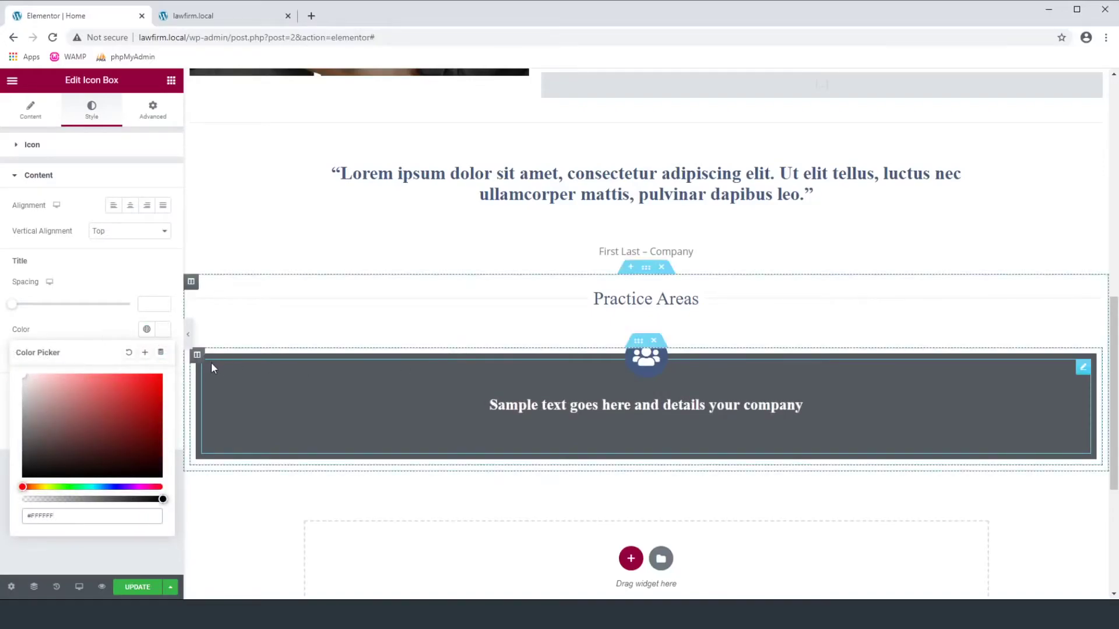
pyautogui.click(97, 265)
pyautogui.click(147, 357)
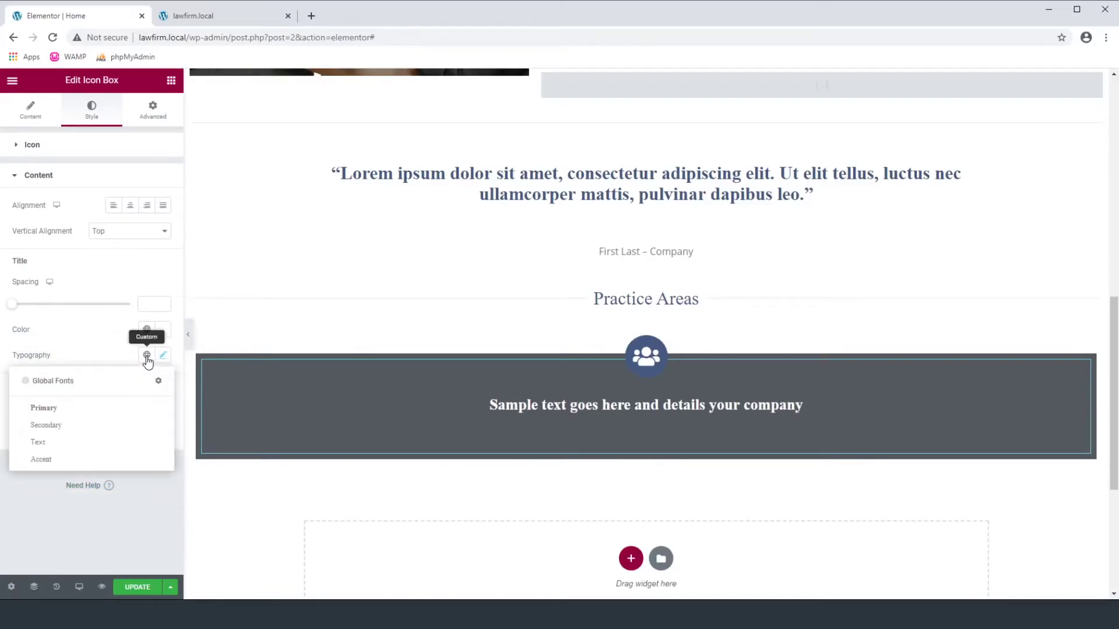
pyautogui.click(50, 411)
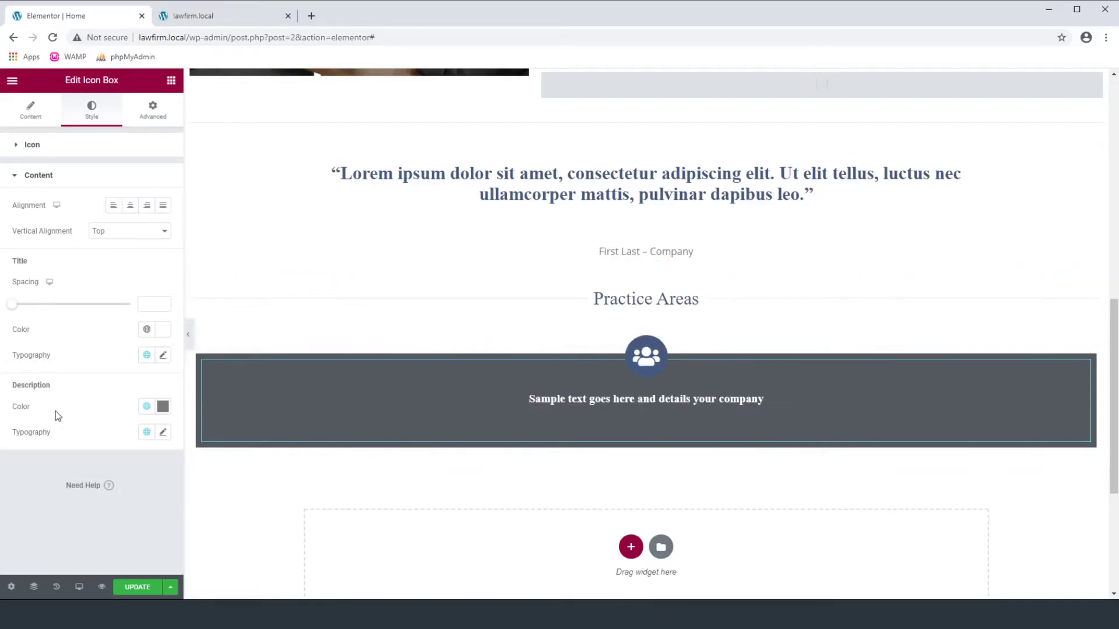
# - Fill the icon box description with placeholder text running from "Lorem ipsum malesuada ullamcorper himenaeos" to "duis luctus nisl etiam."
pyautogui.click(30, 109)
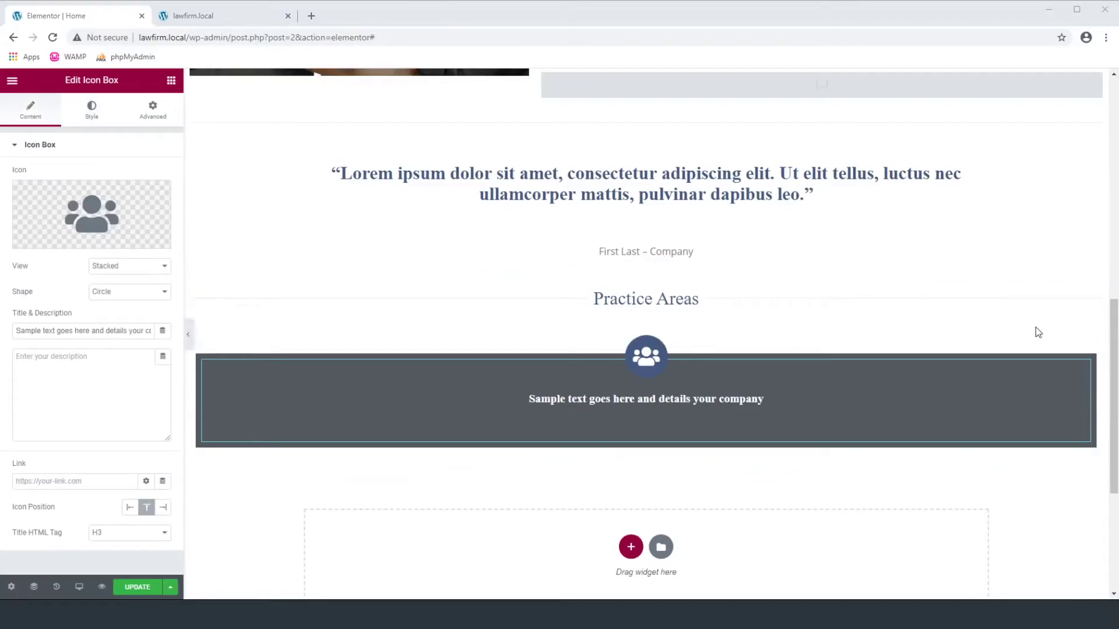
pyautogui.click(81, 388)
pyautogui.write('Lorem ipsum malesuada ullamcorper himenaeos id odio lectus risus placerat tortor eget torquent turpis cursus vestibulum lacus duis justo neque enim egestas est duis luctus nisl etiam.')
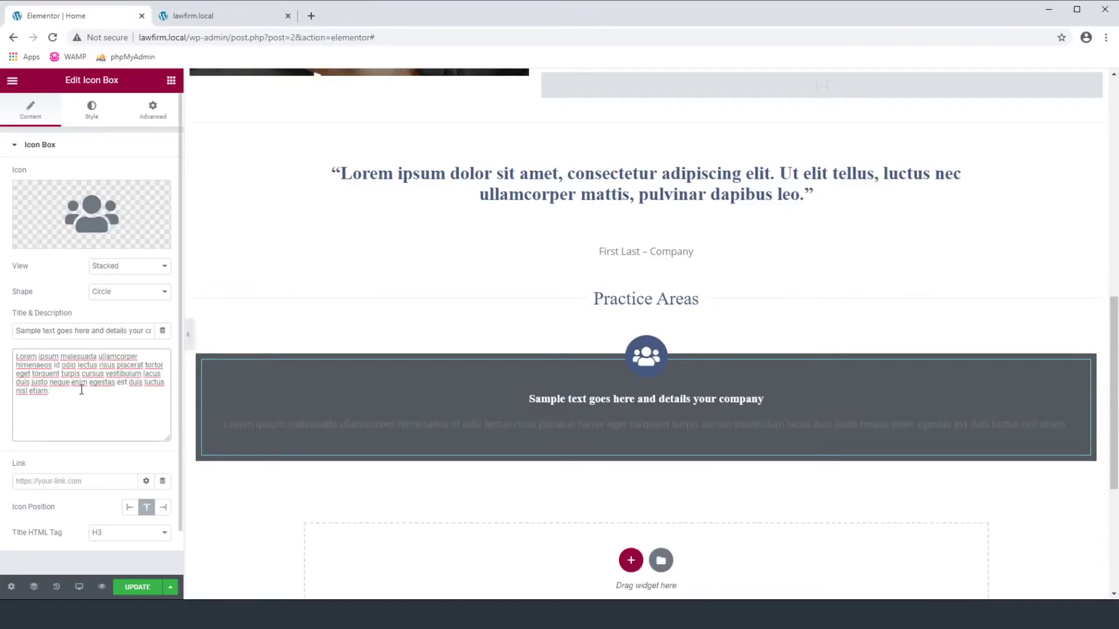
# - Set the icon box description's color to #FFFFFF and its typography to the Text global font
pyautogui.click(92, 111)
pyautogui.click(54, 489)
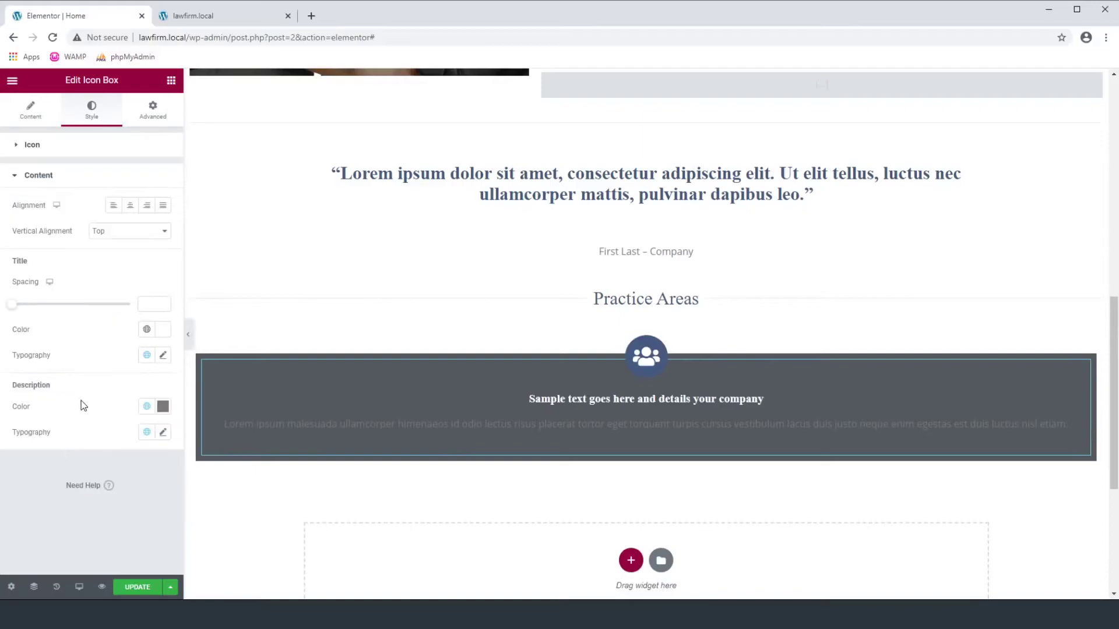
pyautogui.click(146, 406)
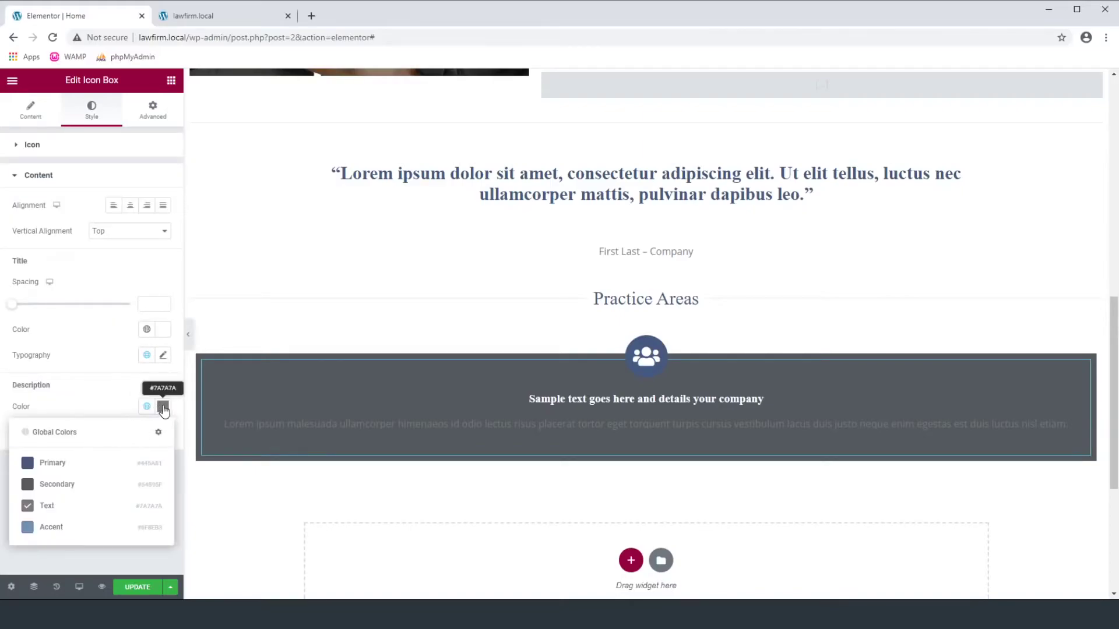
pyautogui.click(163, 406)
pyautogui.write('#FFFFFF')
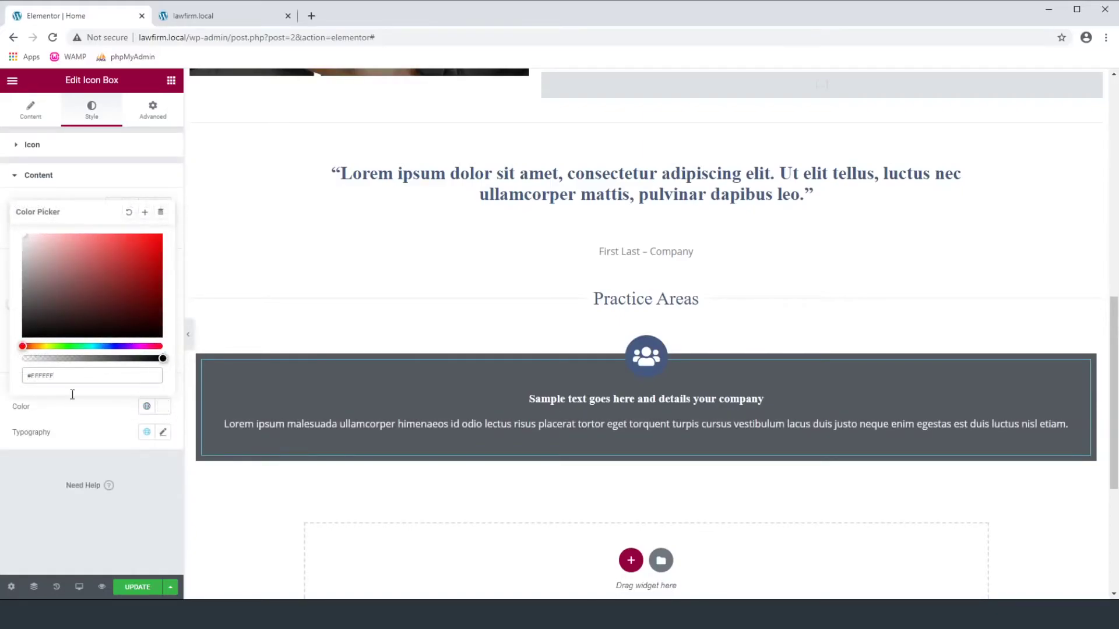
pyautogui.click(147, 432)
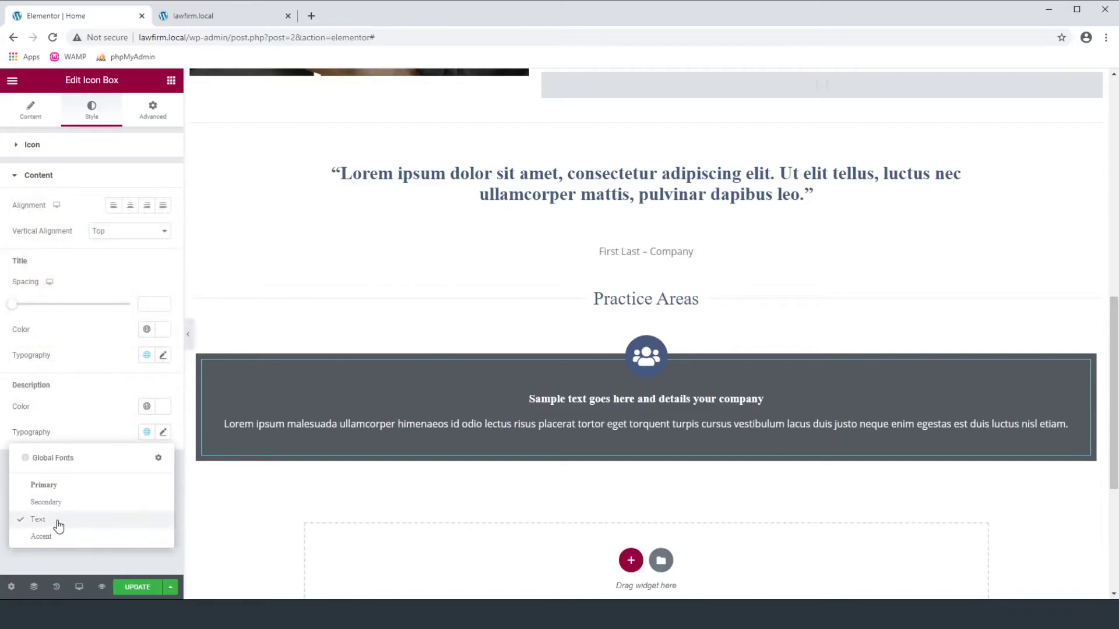
pyautogui.click(59, 520)
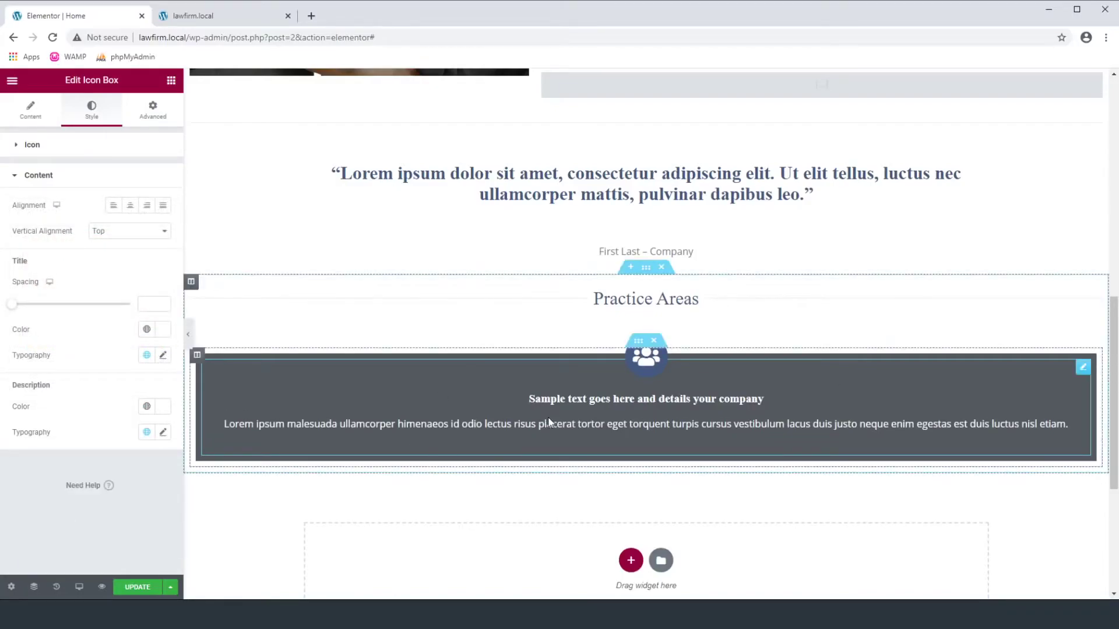
# - Duplicate the styled Practice Areas column twice to make a row of three identical boxes
pyautogui.rightClick(195, 356)
pyautogui.click(223, 388)
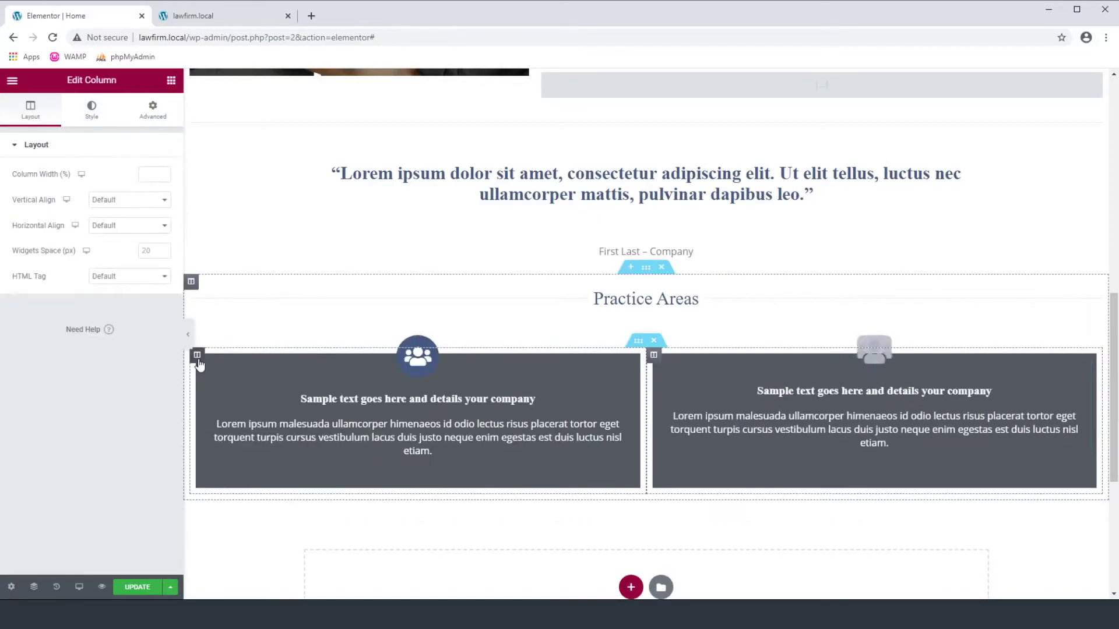
pyautogui.rightClick(196, 354)
pyautogui.click(215, 382)
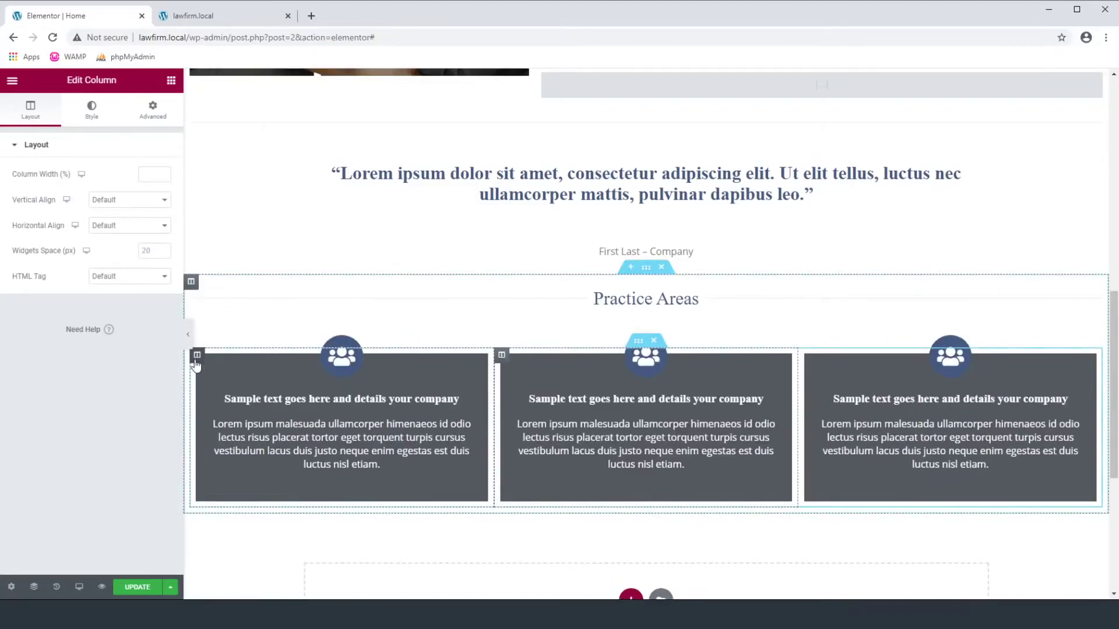
# - Update the page, then reload the live lawfirm.local site and check the Practice Areas section
pyautogui.scroll(-2, 641, 396)
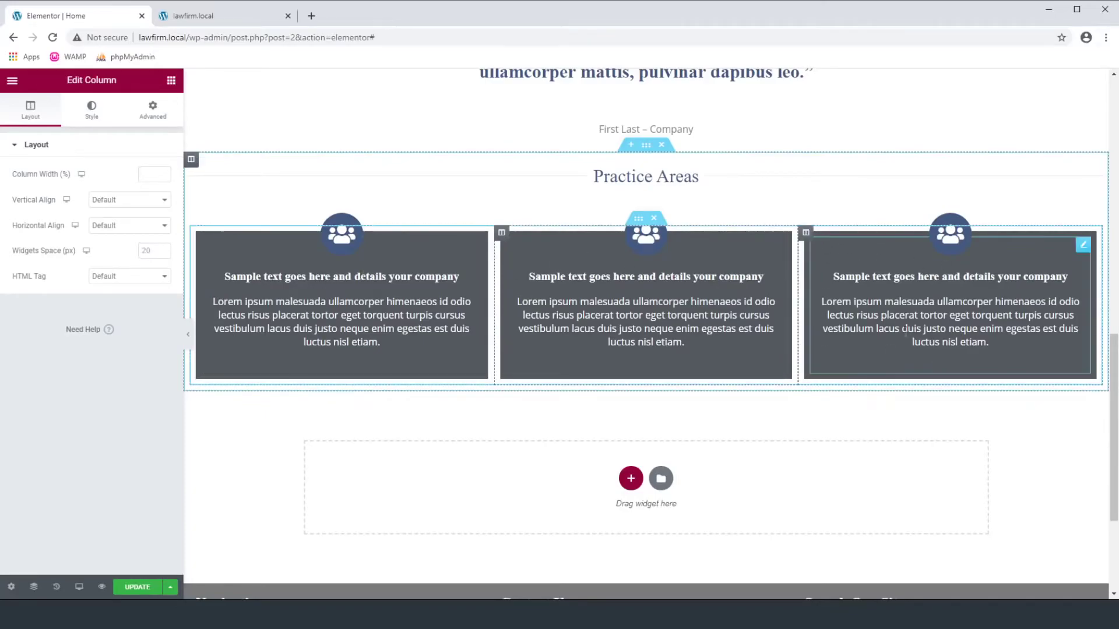
pyautogui.click(138, 587)
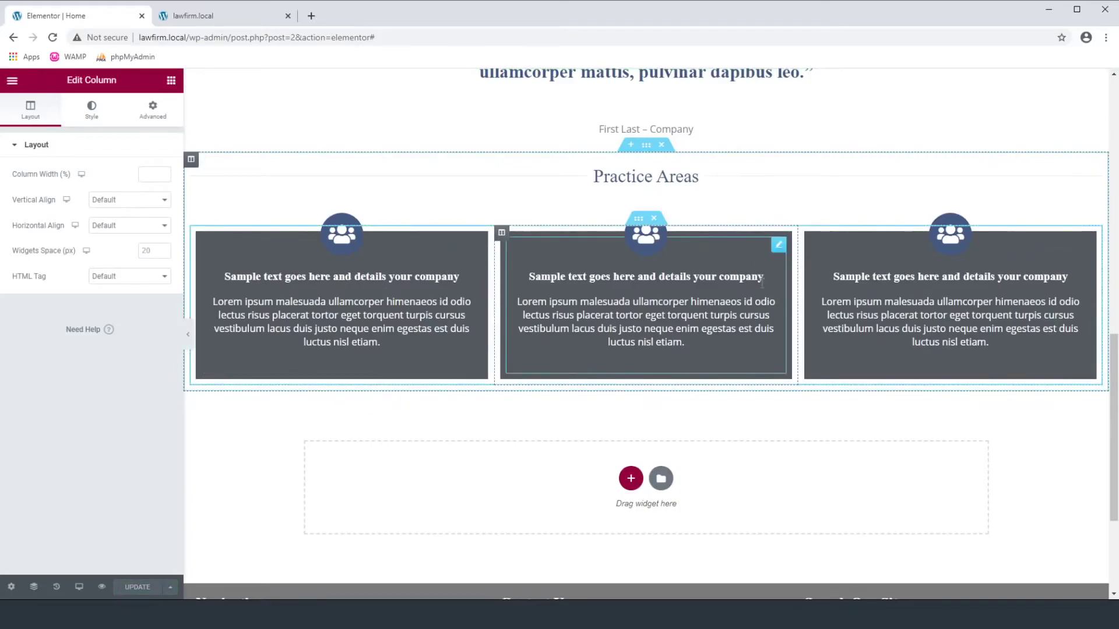
pyautogui.click(220, 17)
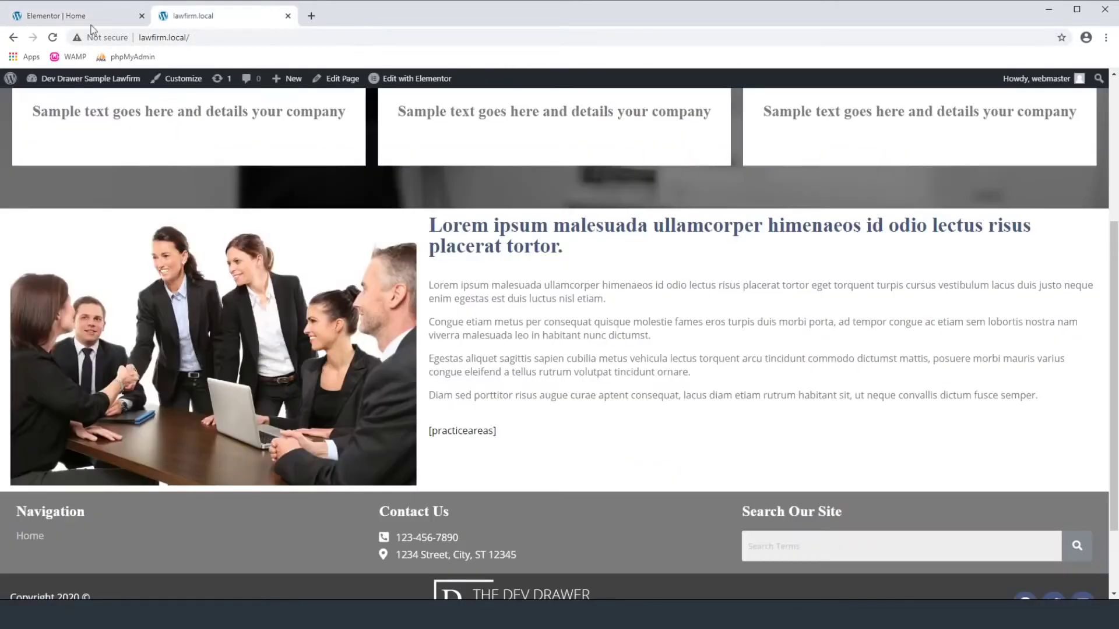
pyautogui.click(52, 37)
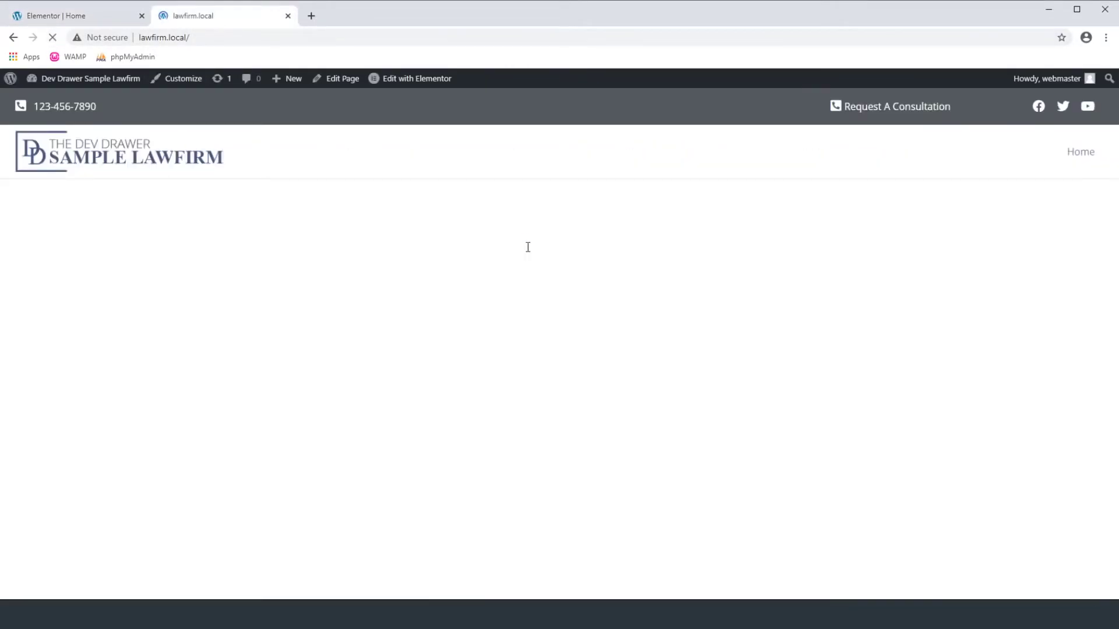
pyautogui.scroll(-7, 547, 278)
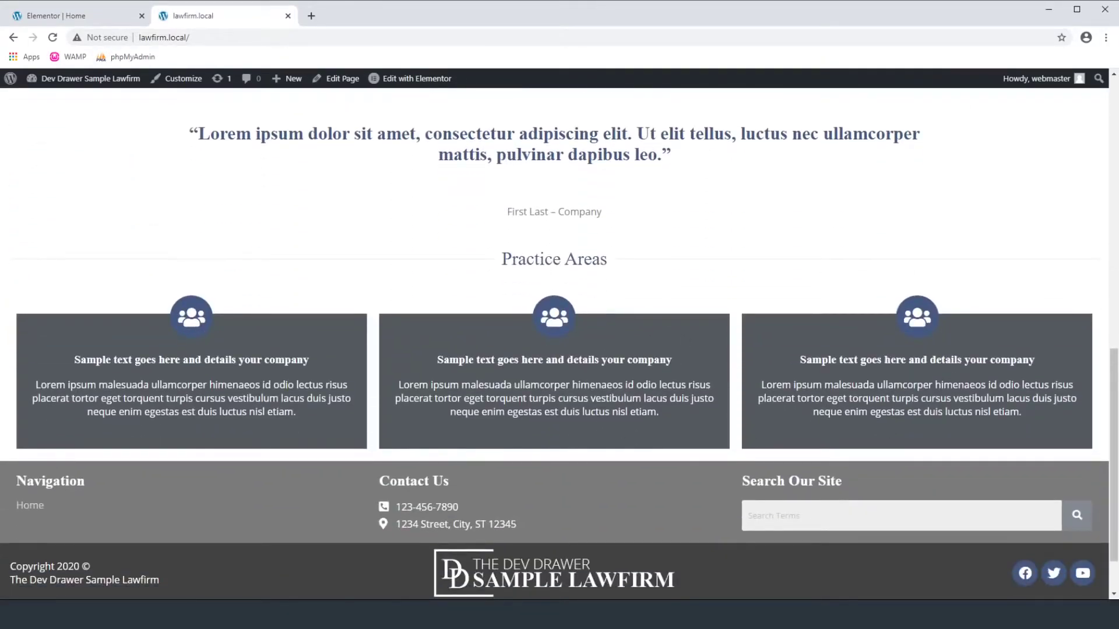
# - Return to the Elementor editor and set the first Practice Areas box's icon padding to 28
pyautogui.click(126, 17)
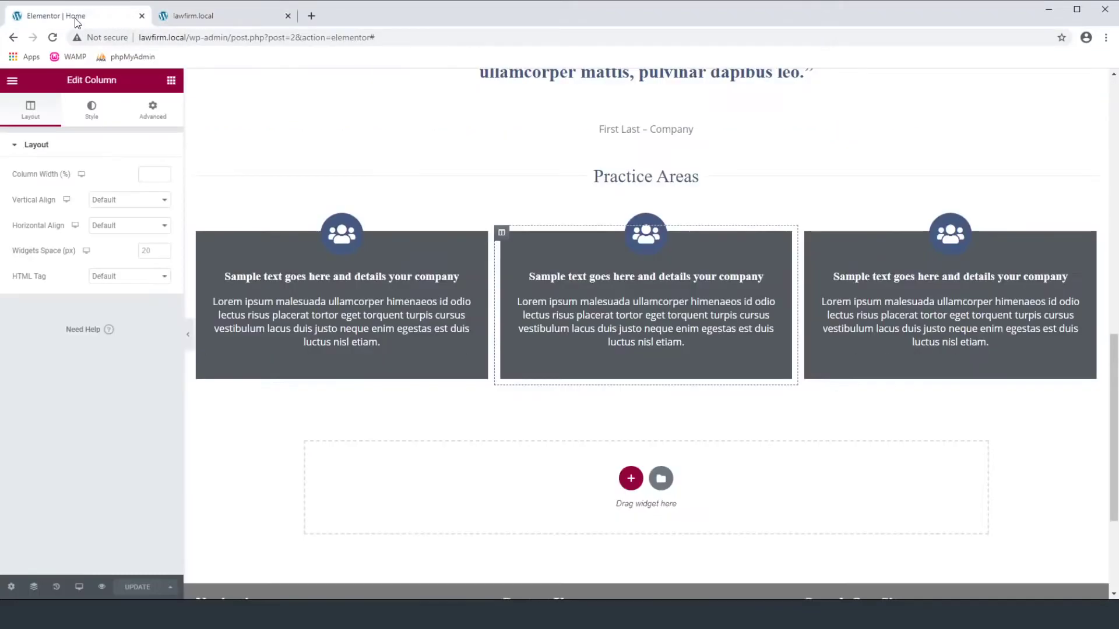
pyautogui.click(343, 238)
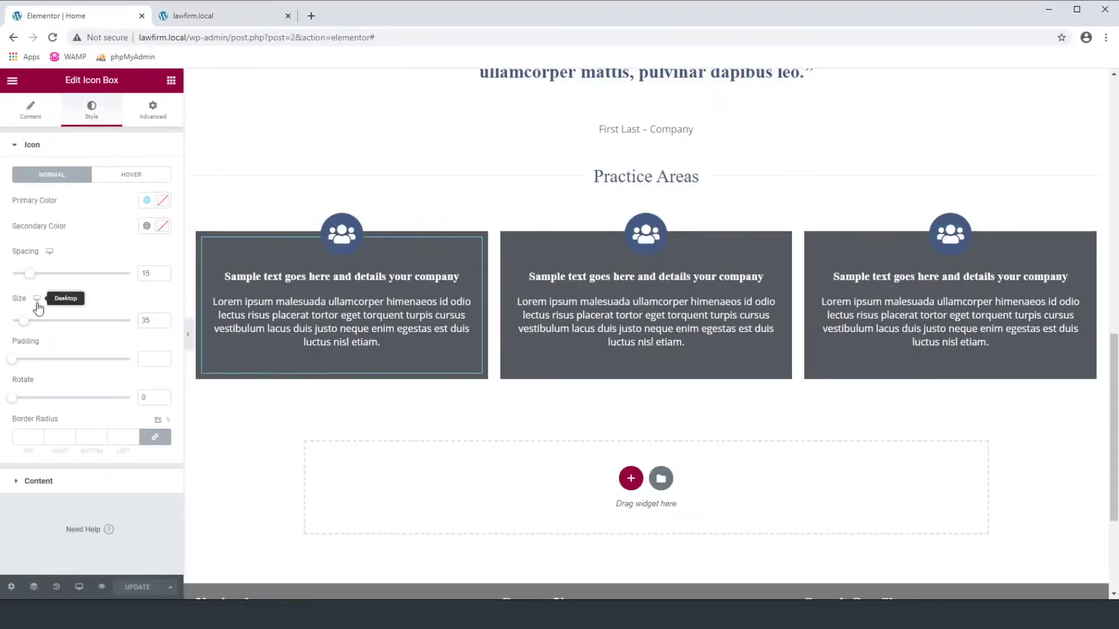
pyautogui.click(14, 360)
pyautogui.moveTo(16, 363); pyautogui.dragTo(48, 376)
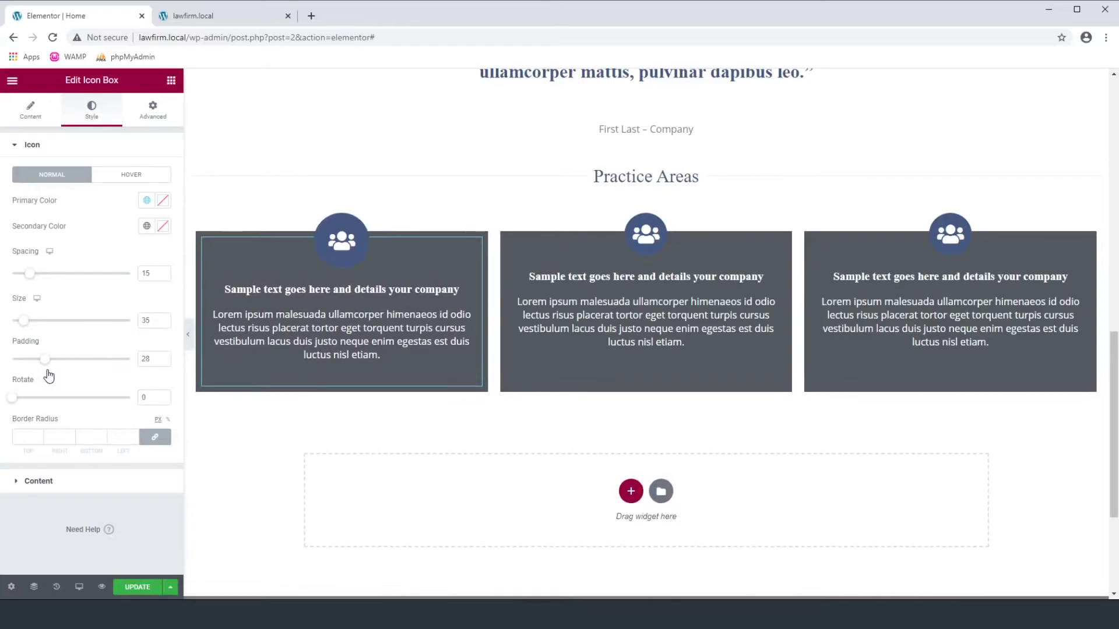
pyautogui.moveTo(153, 364); pyautogui.dragTo(118, 361)
pyautogui.write('30')
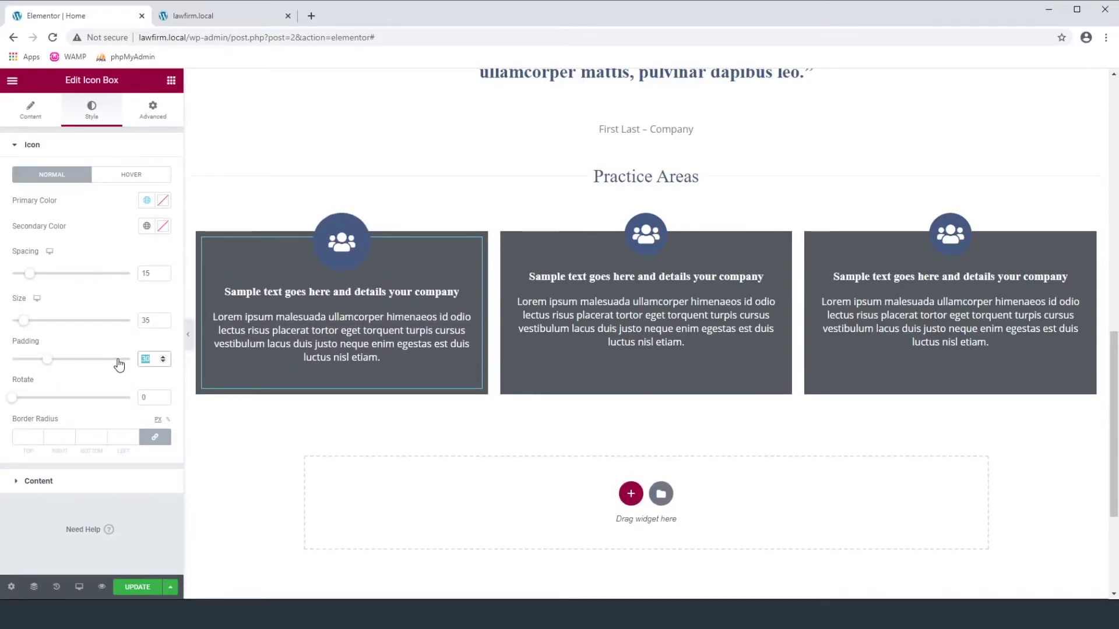
pyautogui.hotkey('ctrl', 'z')
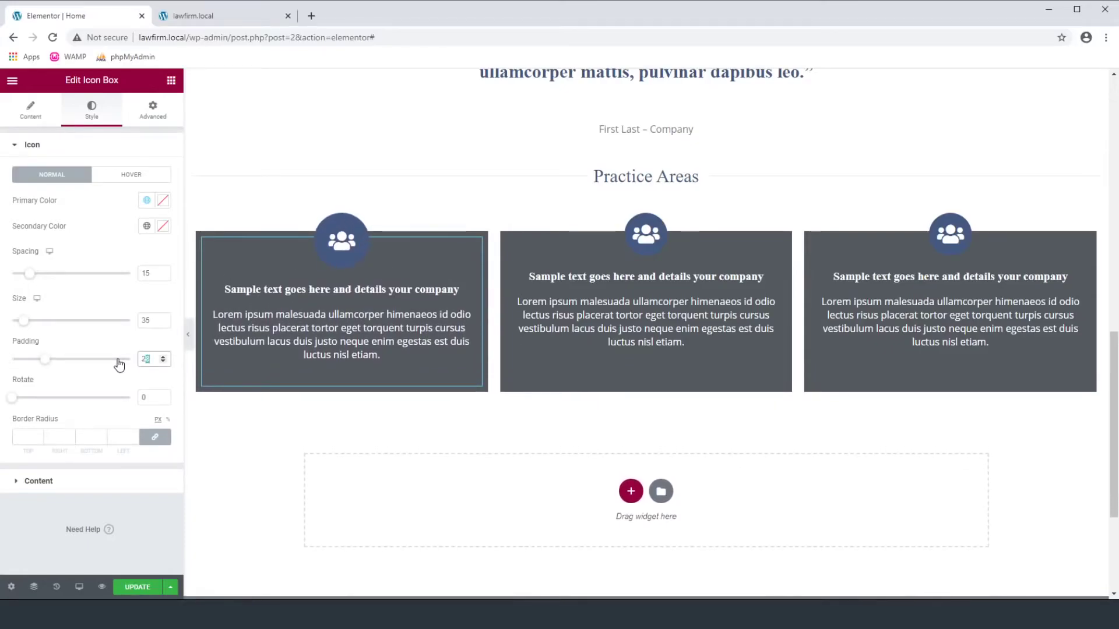
# - Set the icon padding of the second and third Practice Areas boxes to 28 as well
pyautogui.click(633, 243)
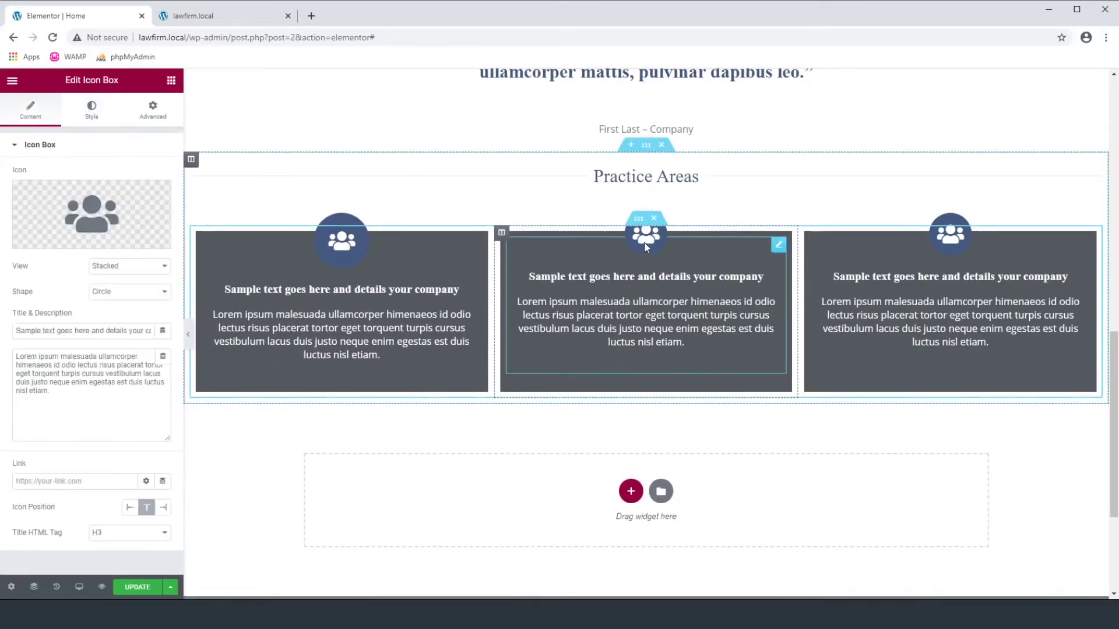
pyautogui.click(92, 110)
pyautogui.click(146, 359)
pyautogui.write('28')
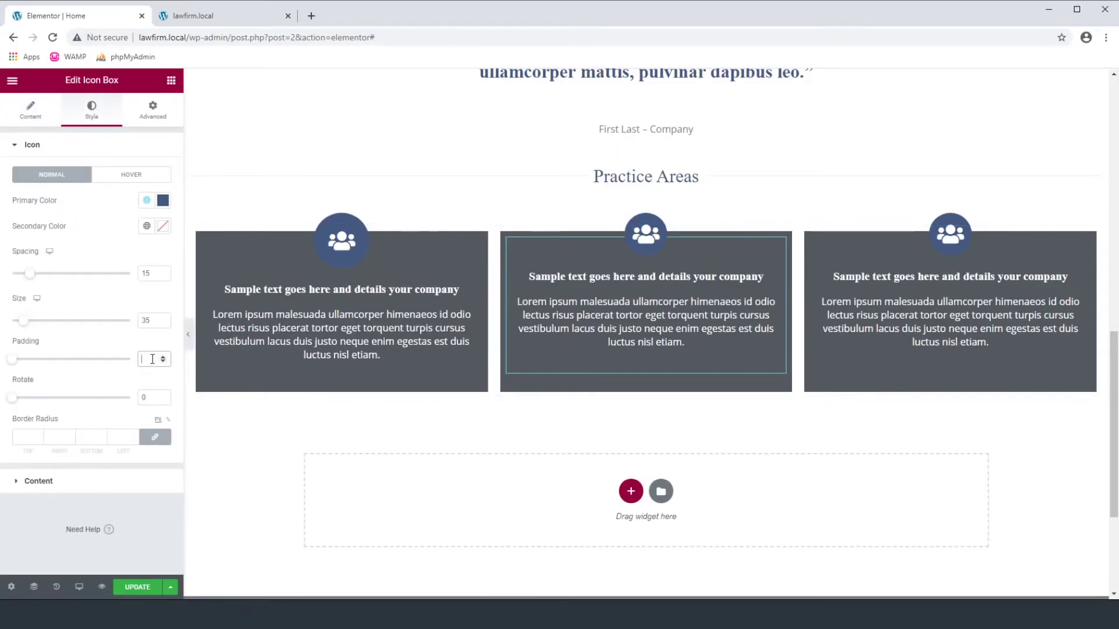
pyautogui.click(816, 304)
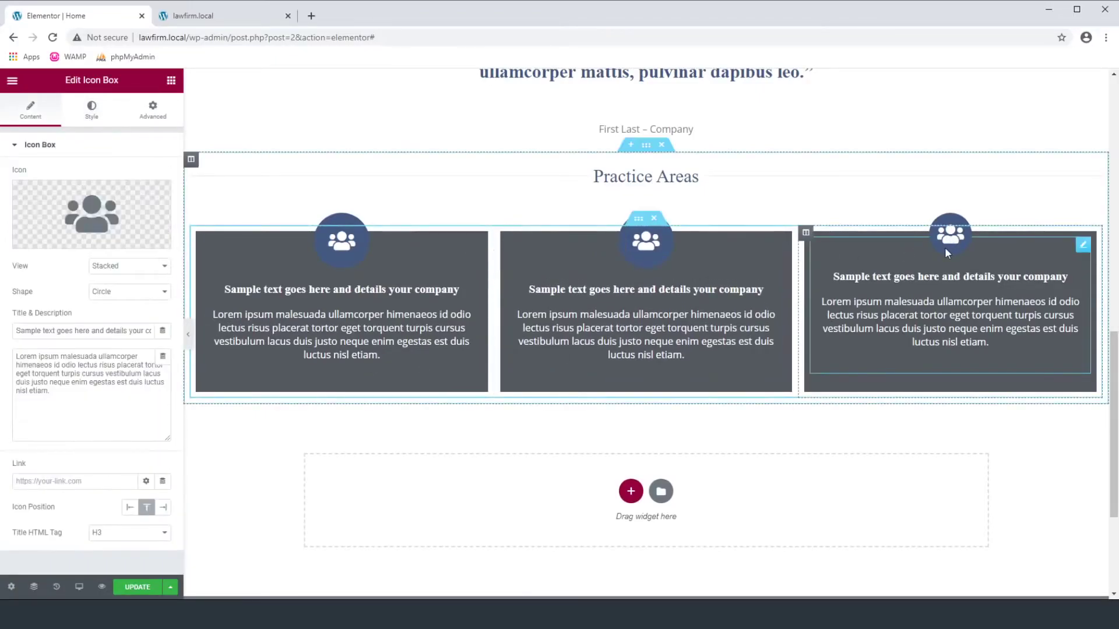
pyautogui.click(92, 109)
pyautogui.click(146, 359)
pyautogui.write('28')
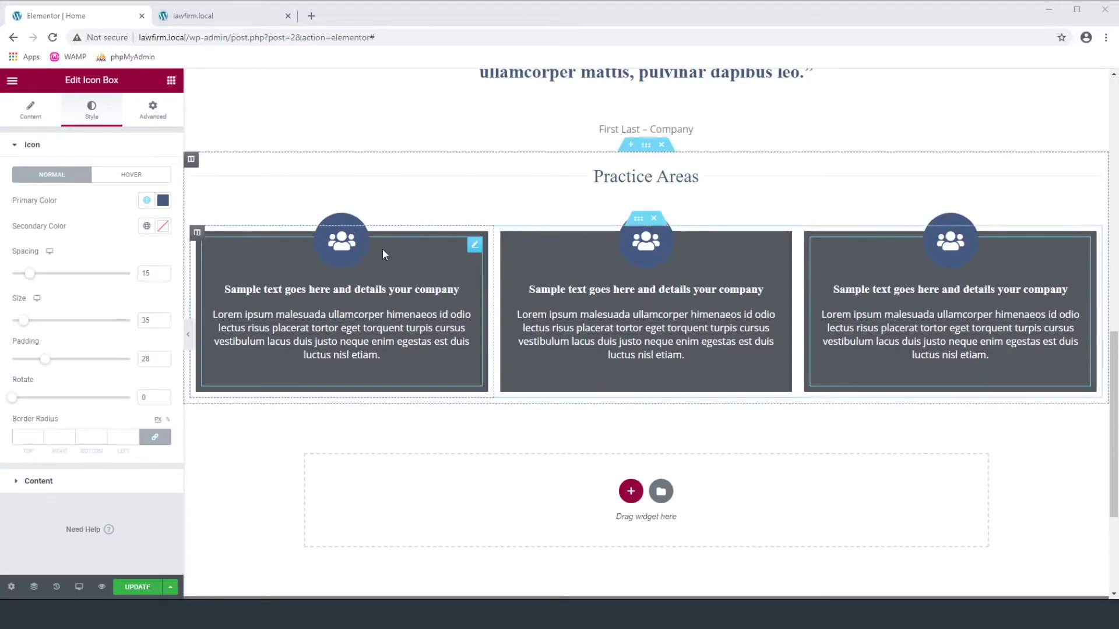
# - Duplicate the Practice Areas section and delete the row of three icon boxes from the copy
pyautogui.scroll(2, 478, 116)
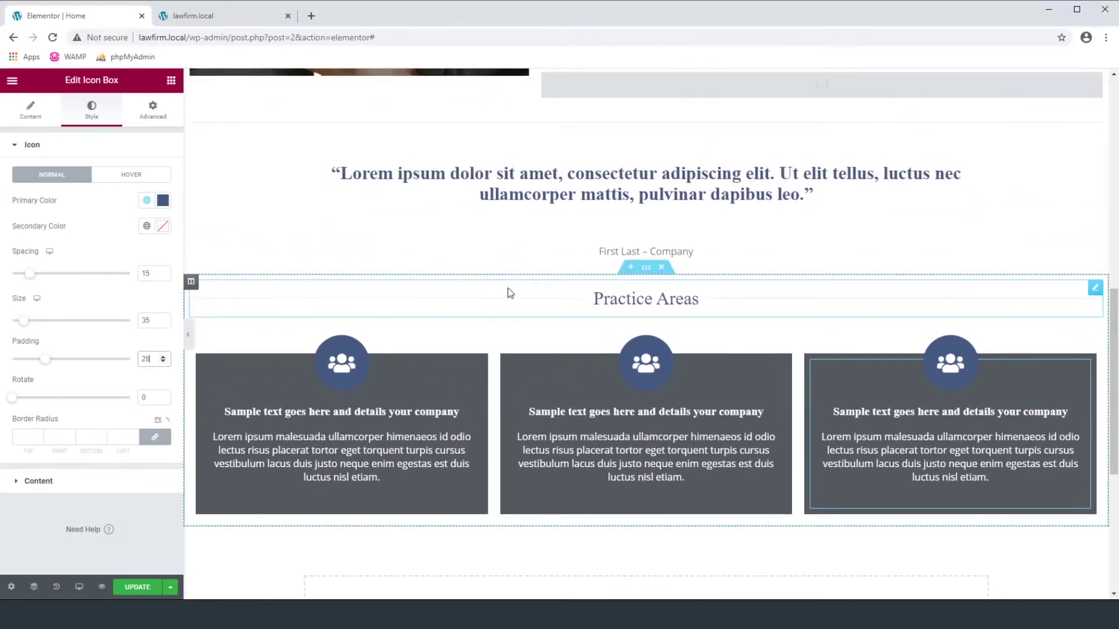
pyautogui.rightClick(646, 268)
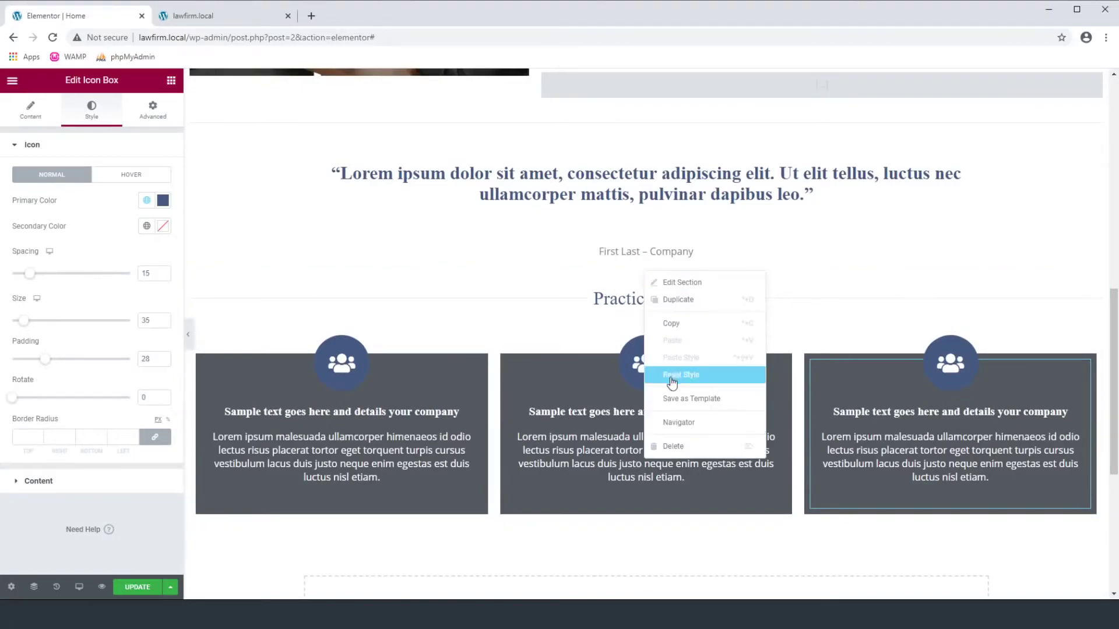
pyautogui.click(669, 300)
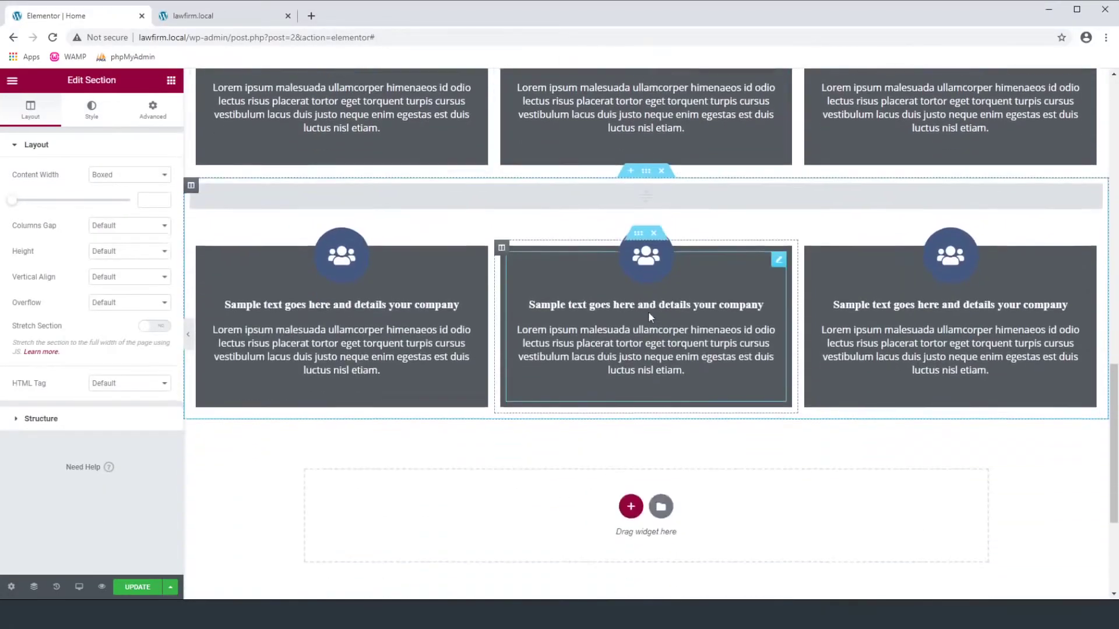
pyautogui.scroll(4, 644, 325)
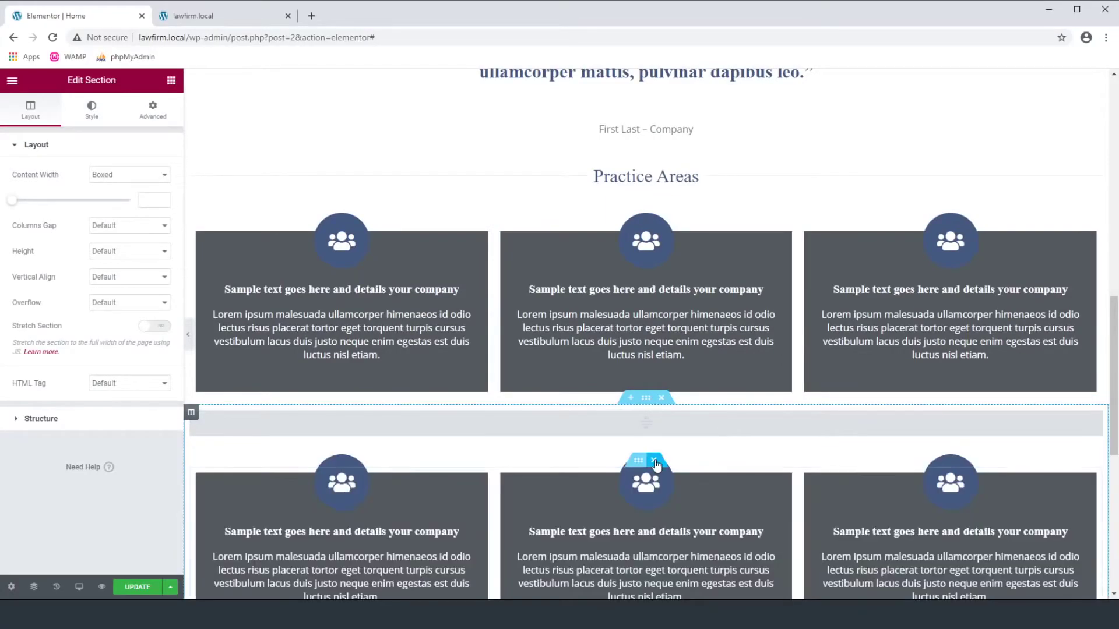
pyautogui.click(654, 462)
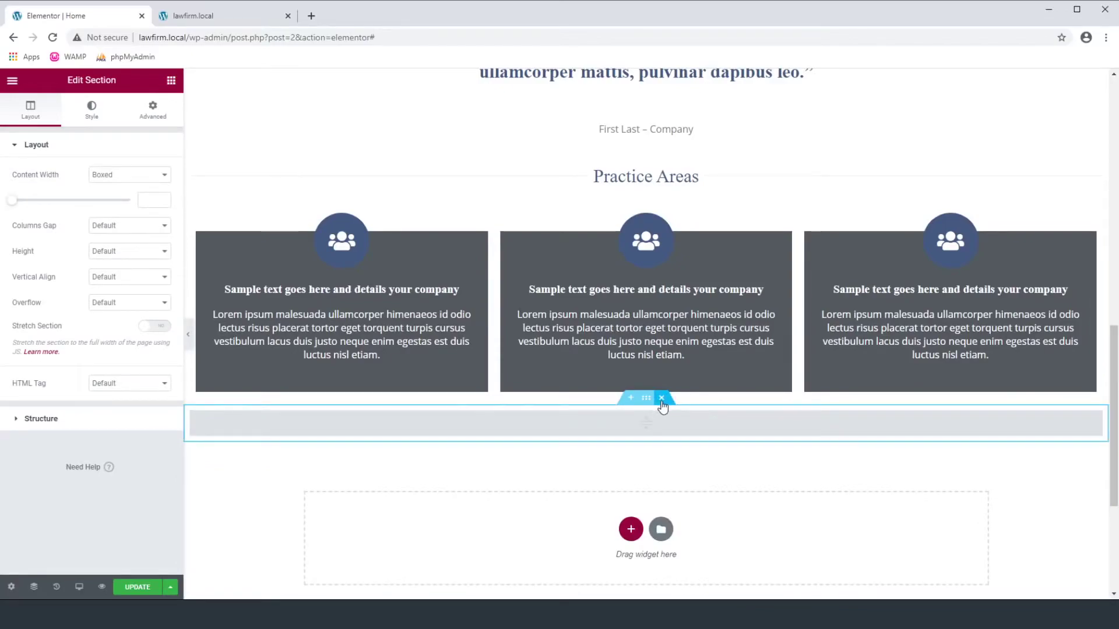
# - Change the duplicated divider's text to "What Our Clients Say"
pyautogui.click(645, 432)
pyautogui.moveTo(143, 308); pyautogui.dragTo(32, 290)
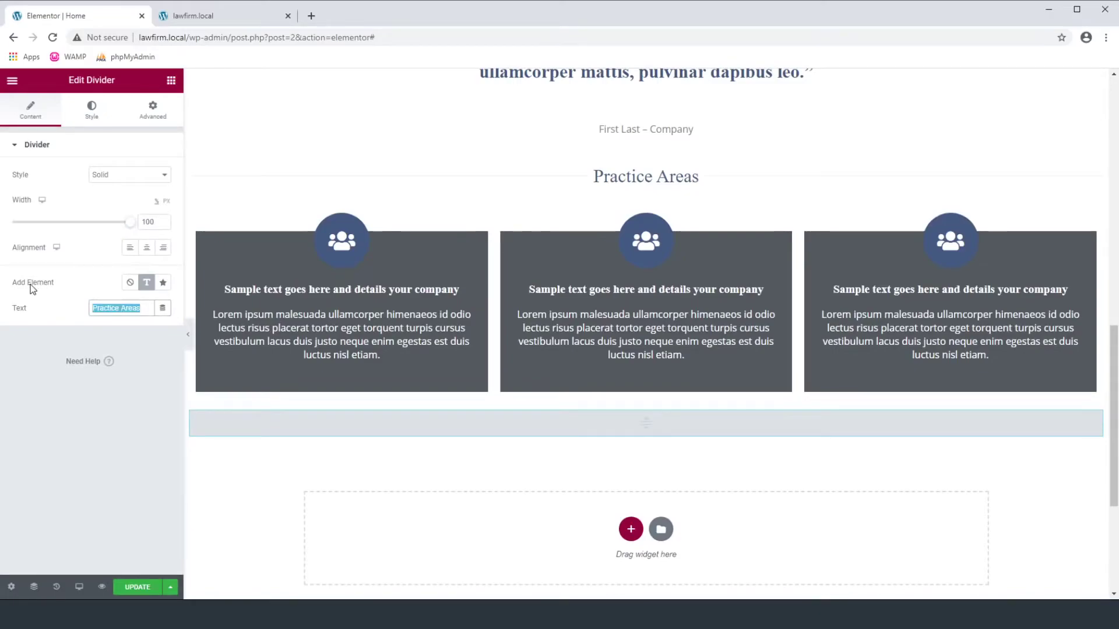
pyautogui.write('What Our Clie')
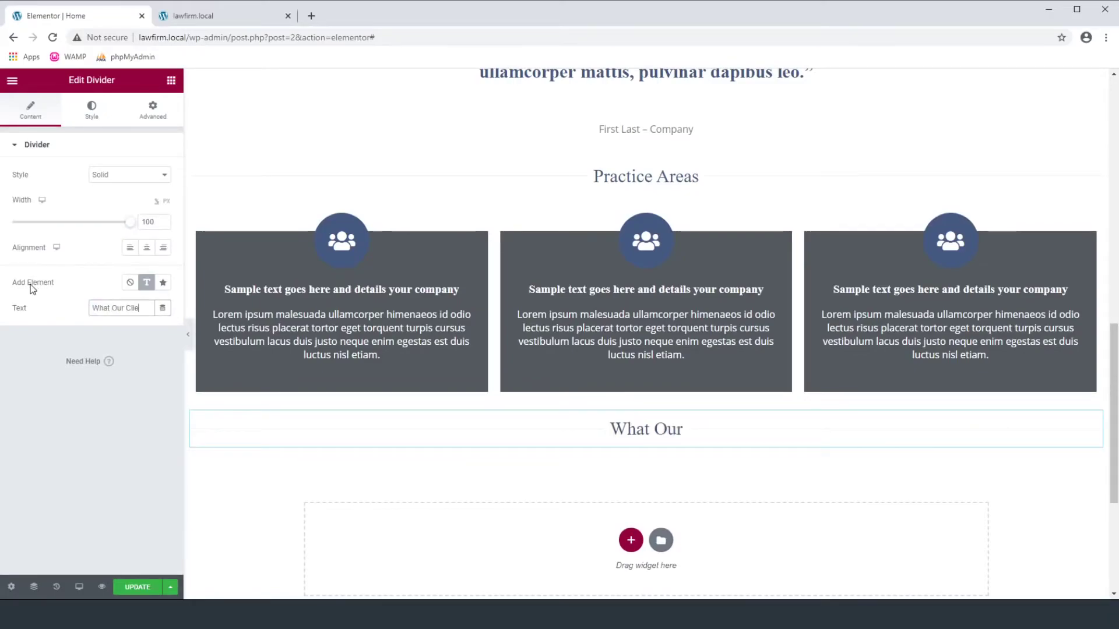
pyautogui.write('nts Say')
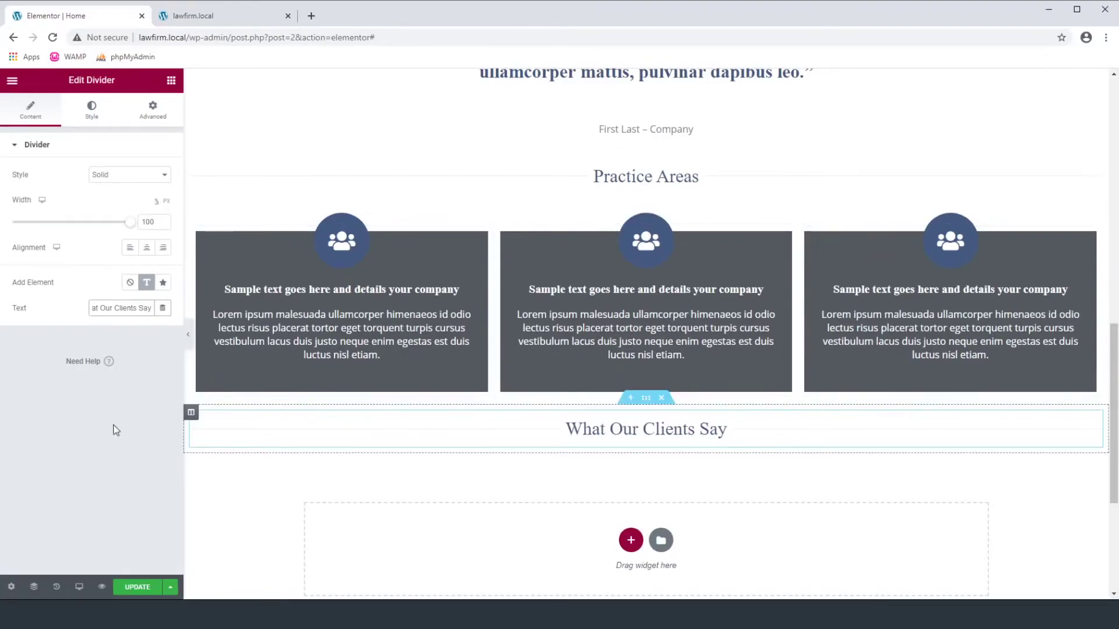
# - Update the page, then reload the live lawfirm.local site and review the home page from footer to hero
pyautogui.click(138, 587)
pyautogui.click(187, 18)
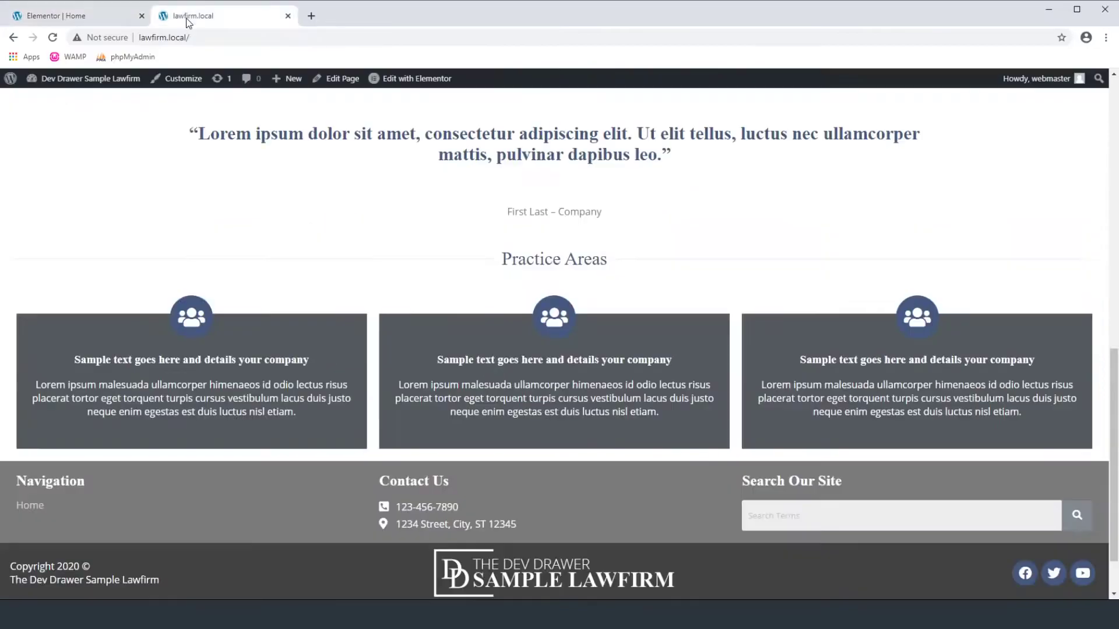
pyautogui.click(52, 37)
pyautogui.scroll(-3, 519, 408)
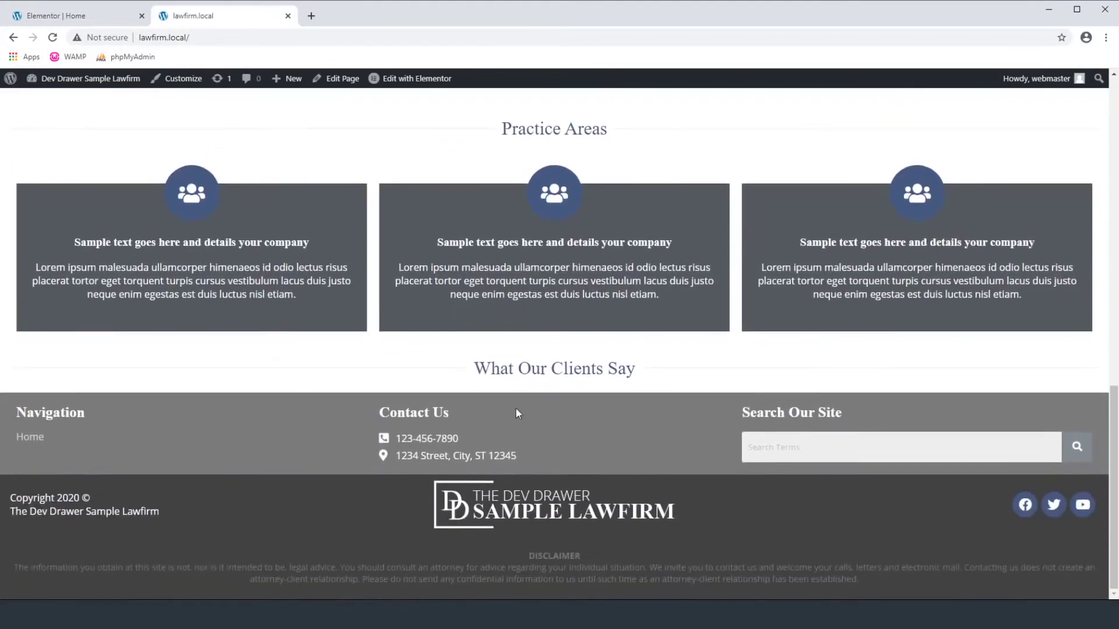
pyautogui.scroll(10, 550, 356)
pyautogui.scroll(-5, 552, 356)
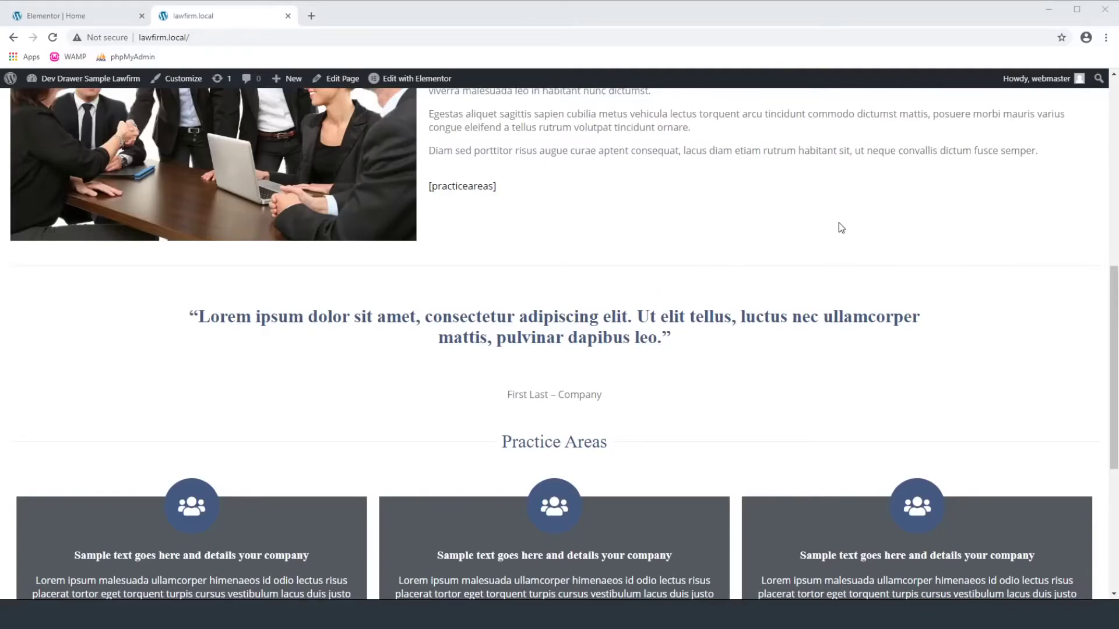
# - Exit the Elementor editor to the WordPress dashboard and open the list of installed plugins
pyautogui.click(41, 18)
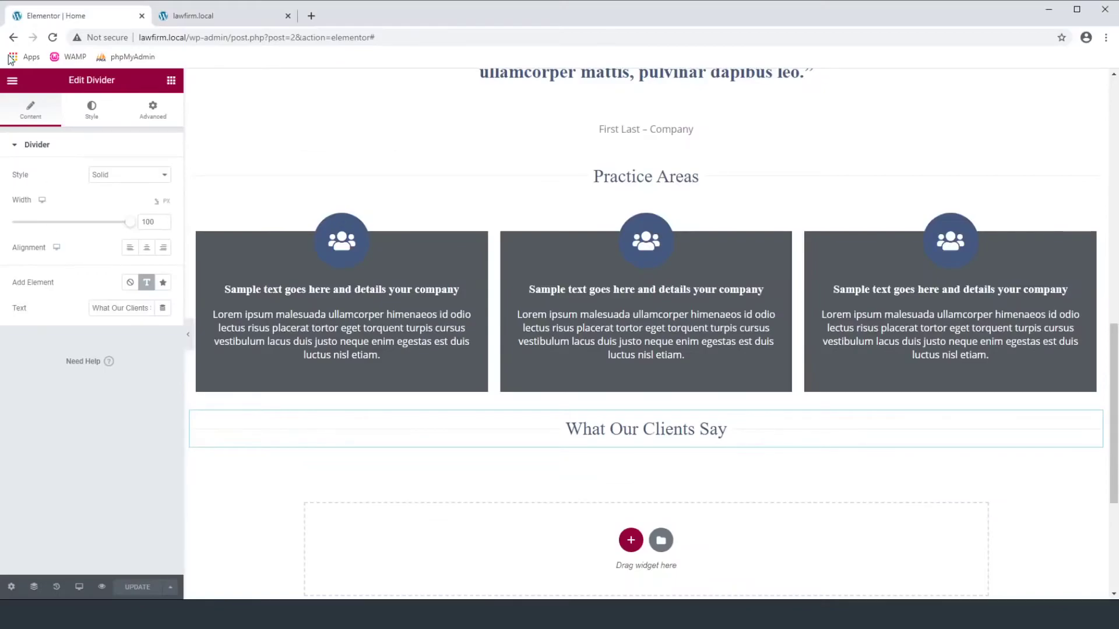
pyautogui.click(12, 81)
pyautogui.click(55, 304)
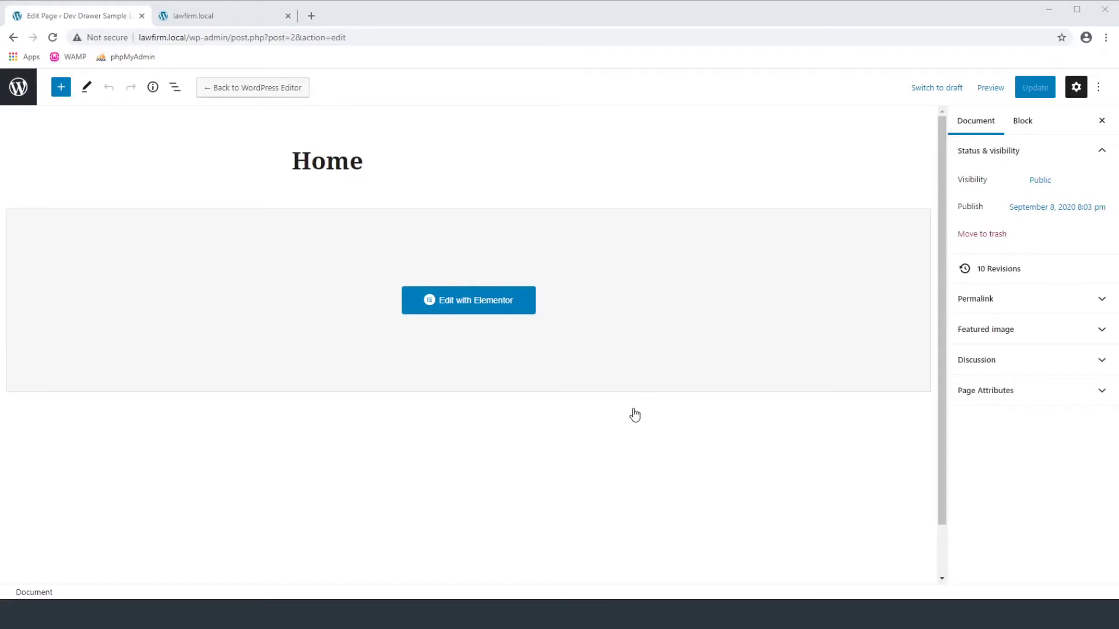
pyautogui.click(18, 87)
pyautogui.click(49, 340)
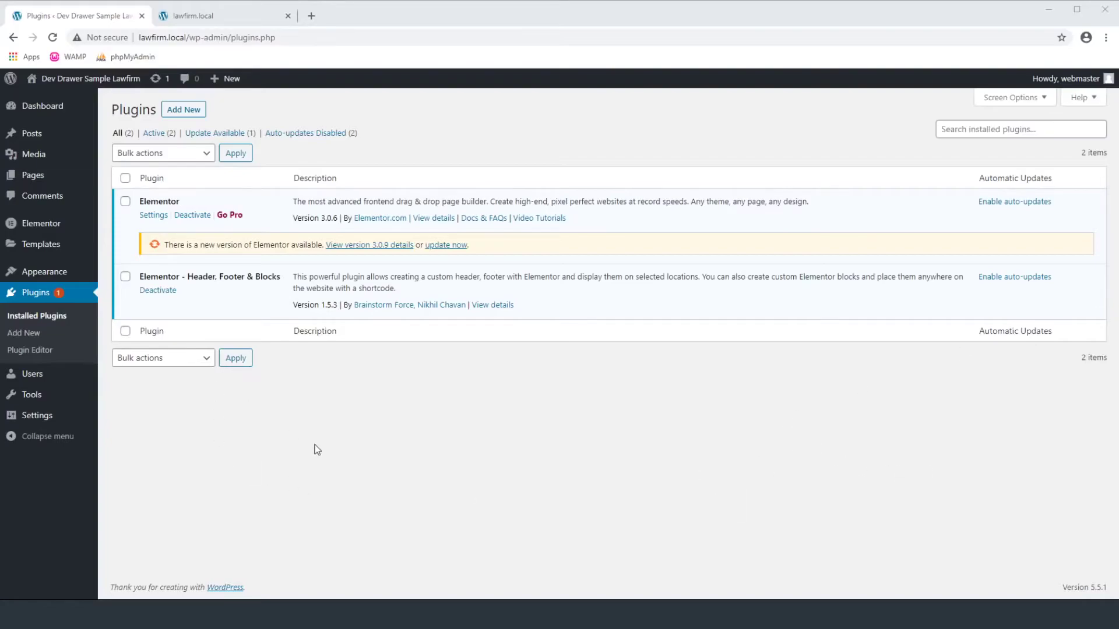
# - Search the plugin directory for "Strong", then install and activate the Strong Testimonials plugin
pyautogui.click(188, 114)
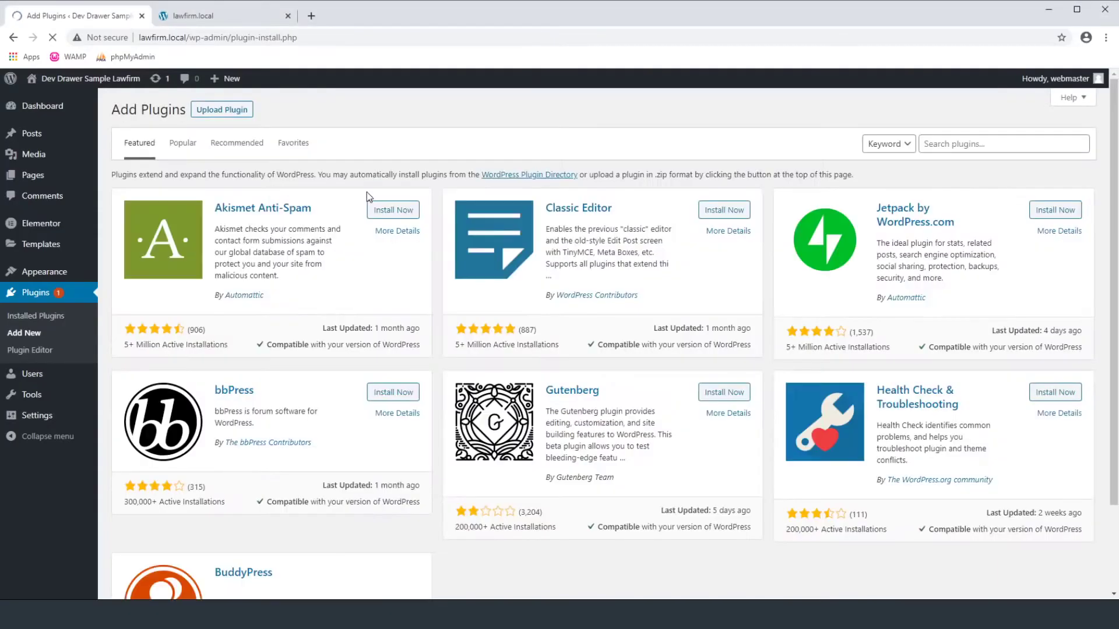
pyautogui.write('Strong')
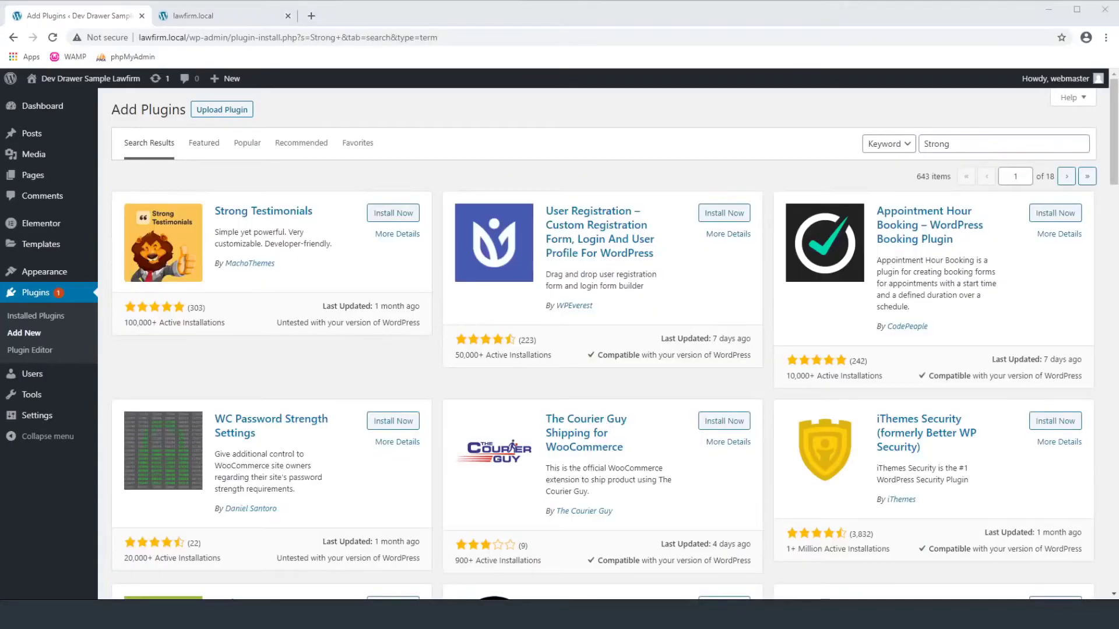
pyautogui.click(386, 215)
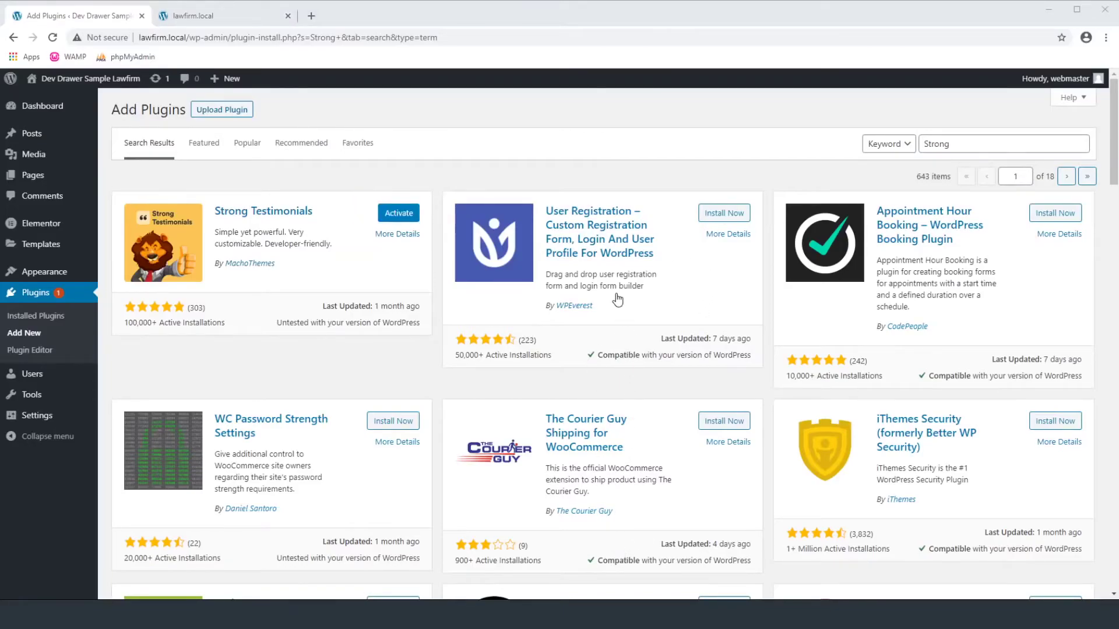
pyautogui.click(393, 214)
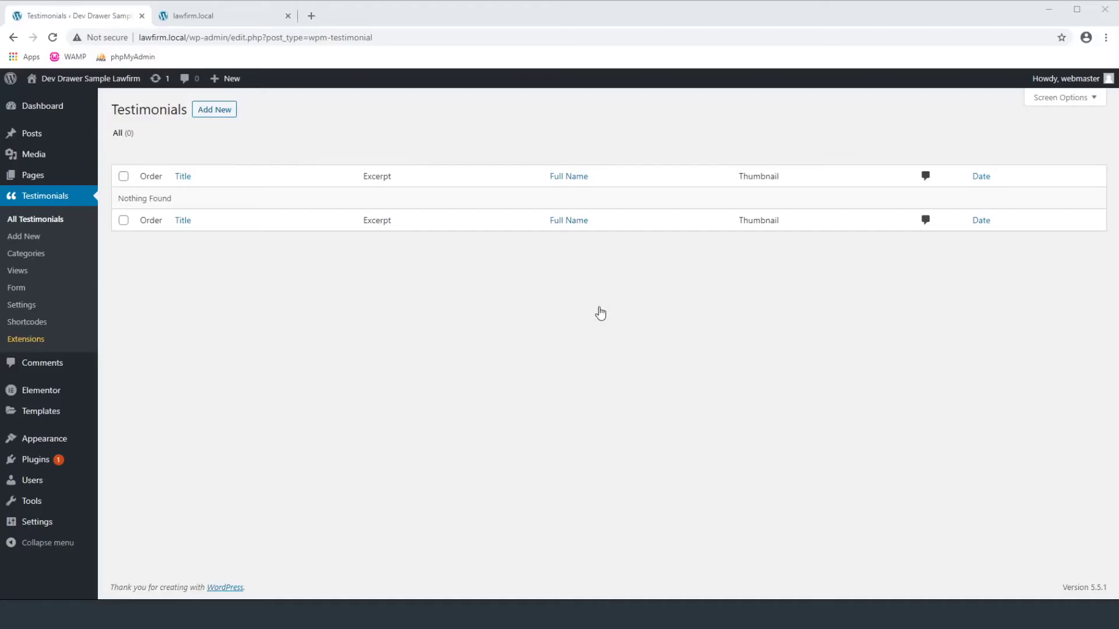
# - Look through the general settings of the Strong Testimonials plugin
pyautogui.click(9, 303)
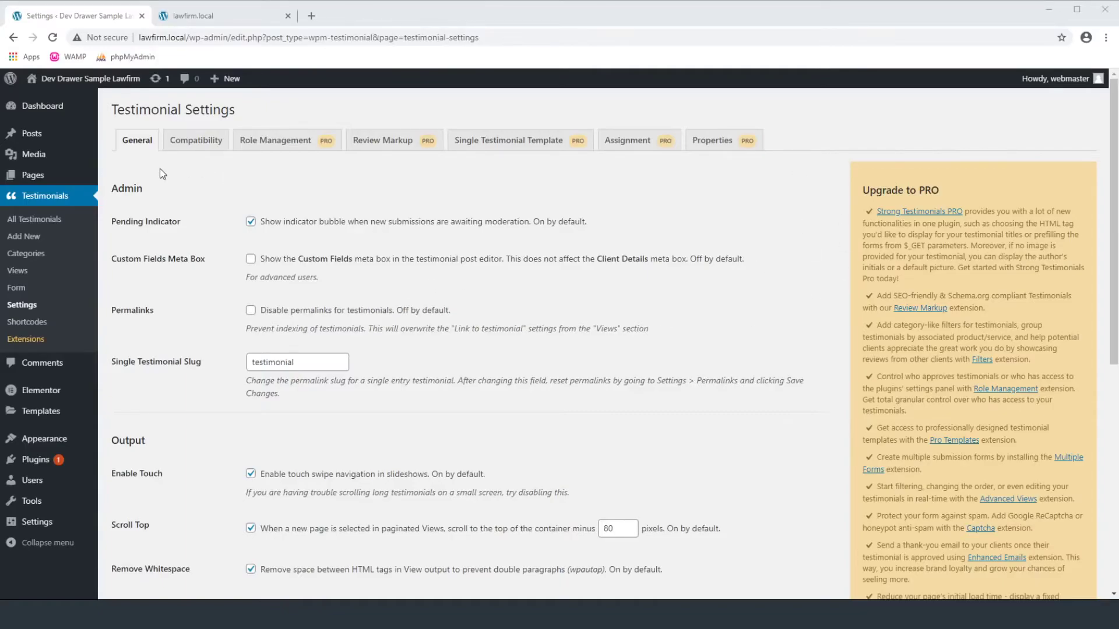
pyautogui.scroll(-1, 172, 314)
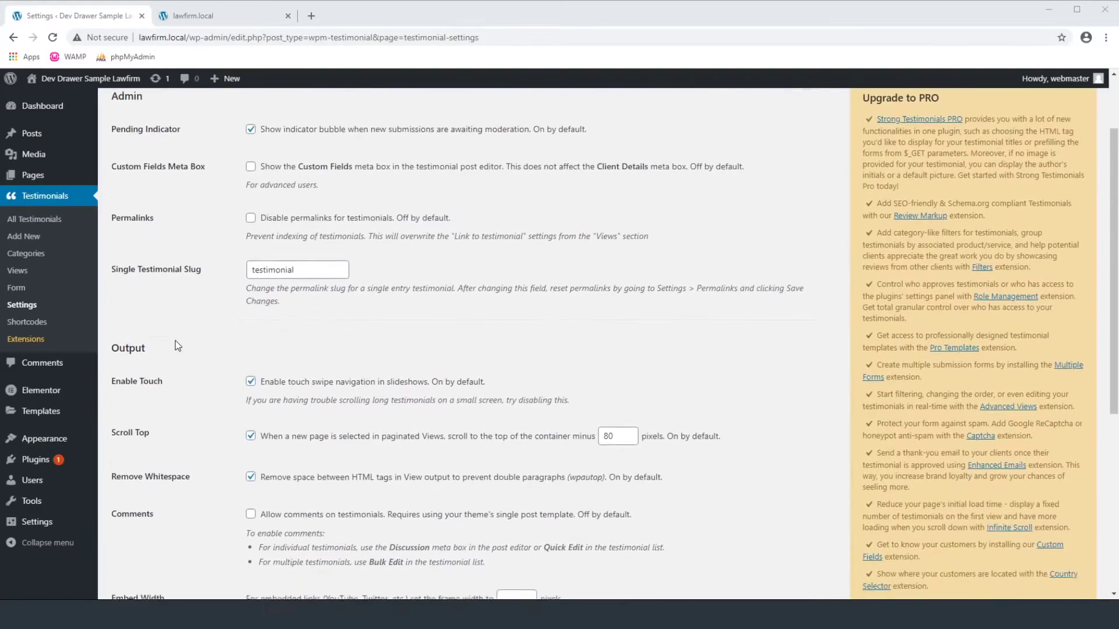
pyautogui.scroll(-2, 178, 345)
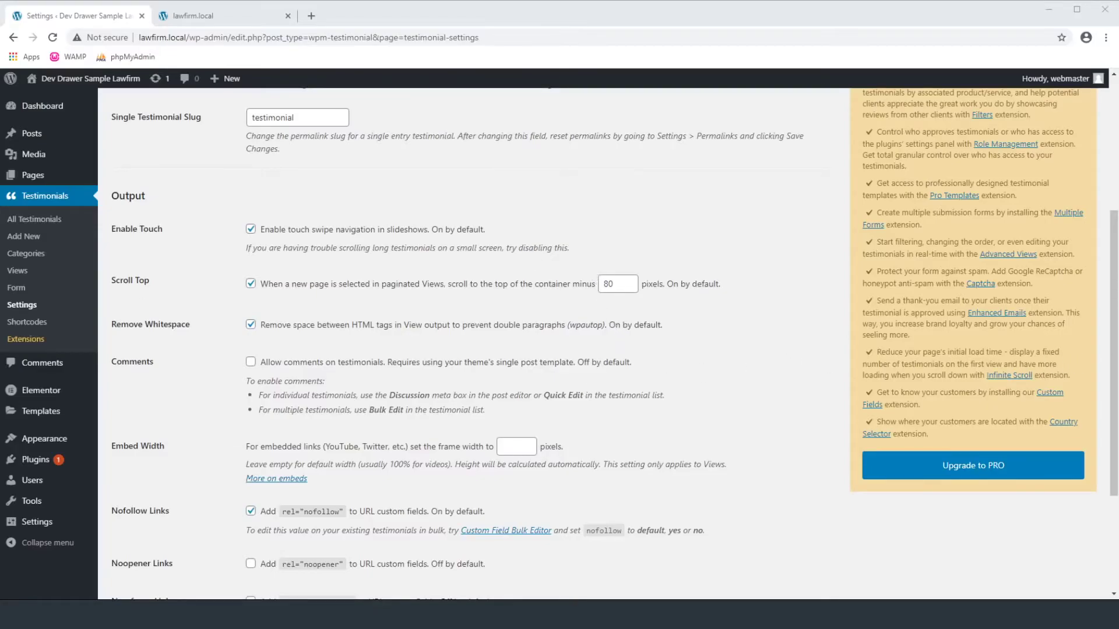
# - Add a testimonials view named "Home Page", using Slideshow mode and random order
pyautogui.click(17, 270)
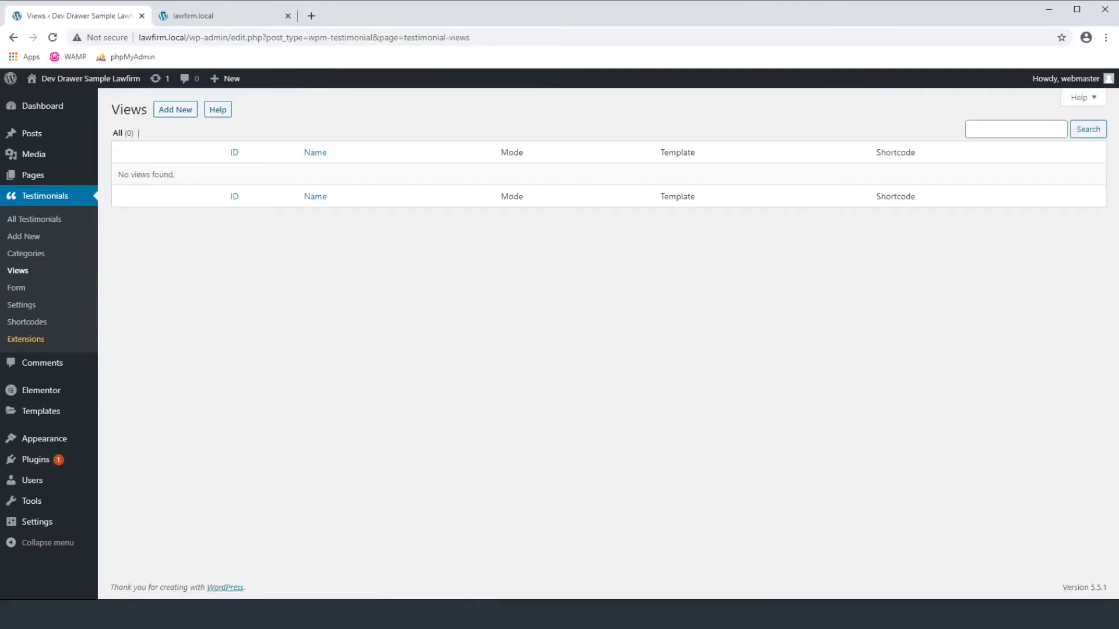
pyautogui.click(183, 111)
pyautogui.moveTo(338, 145); pyautogui.dragTo(260, 160)
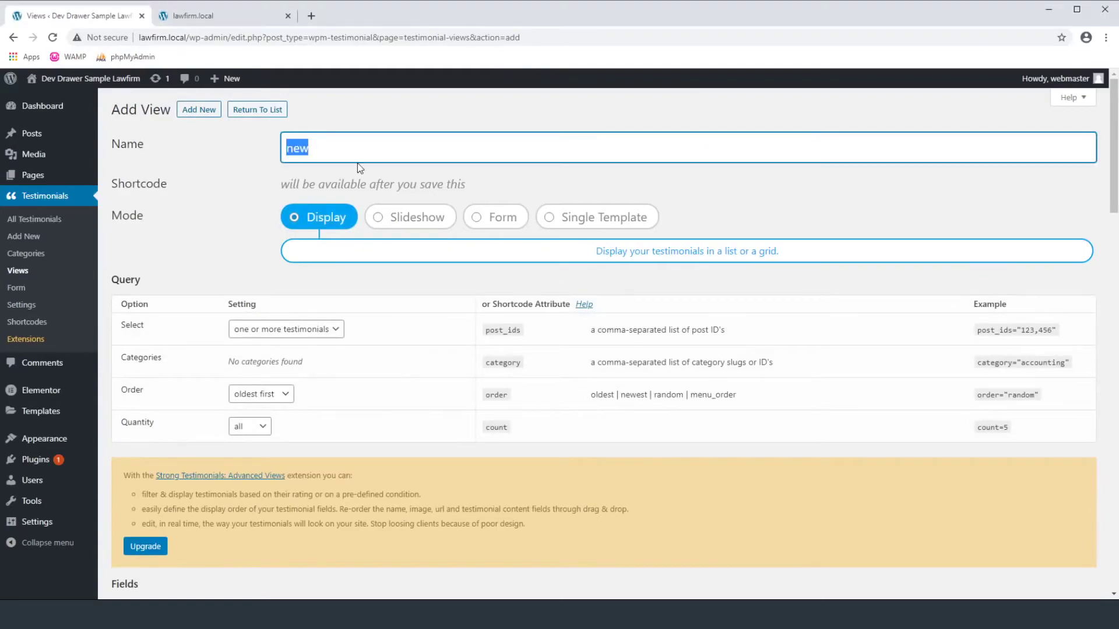
pyautogui.write('Home Page')
pyautogui.click(378, 217)
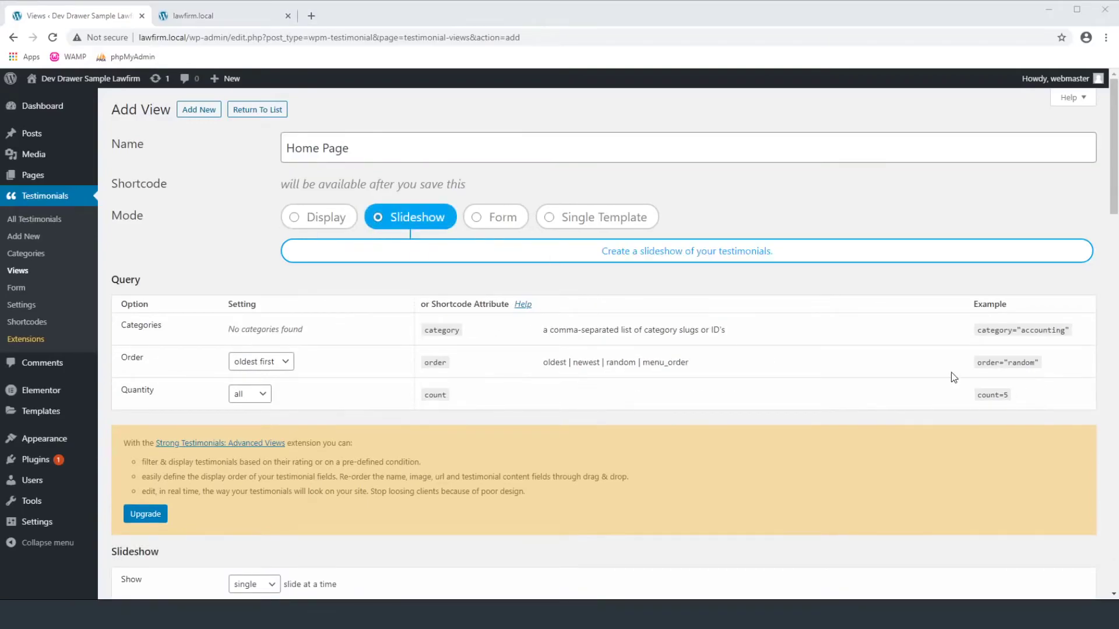
pyautogui.click(273, 362)
pyautogui.scroll(-3, 299, 452)
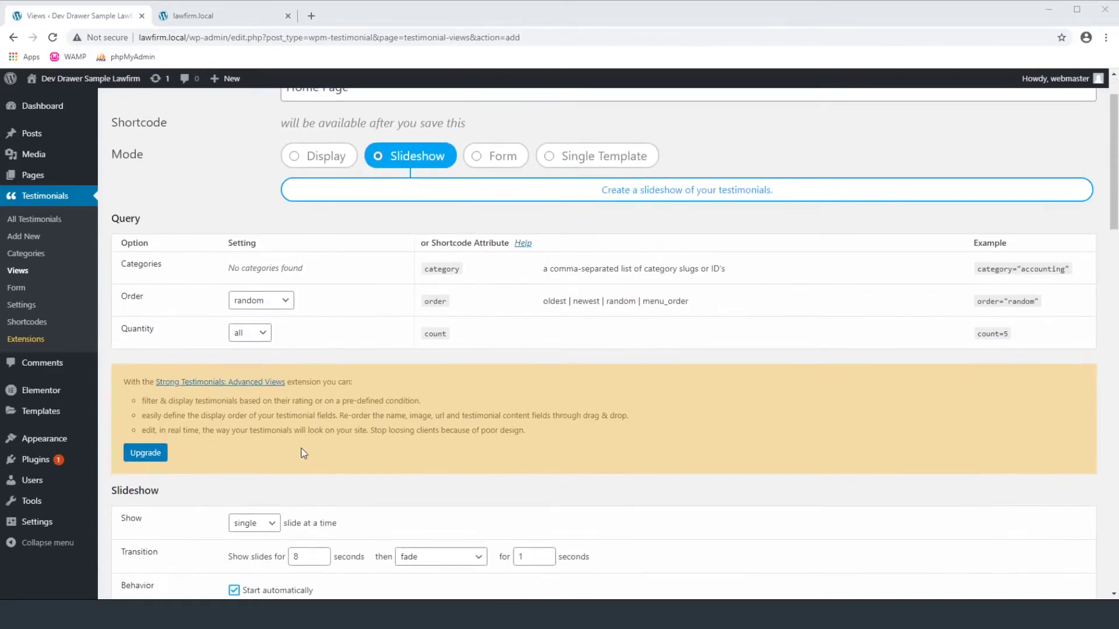
pyautogui.scroll(-2, 205, 413)
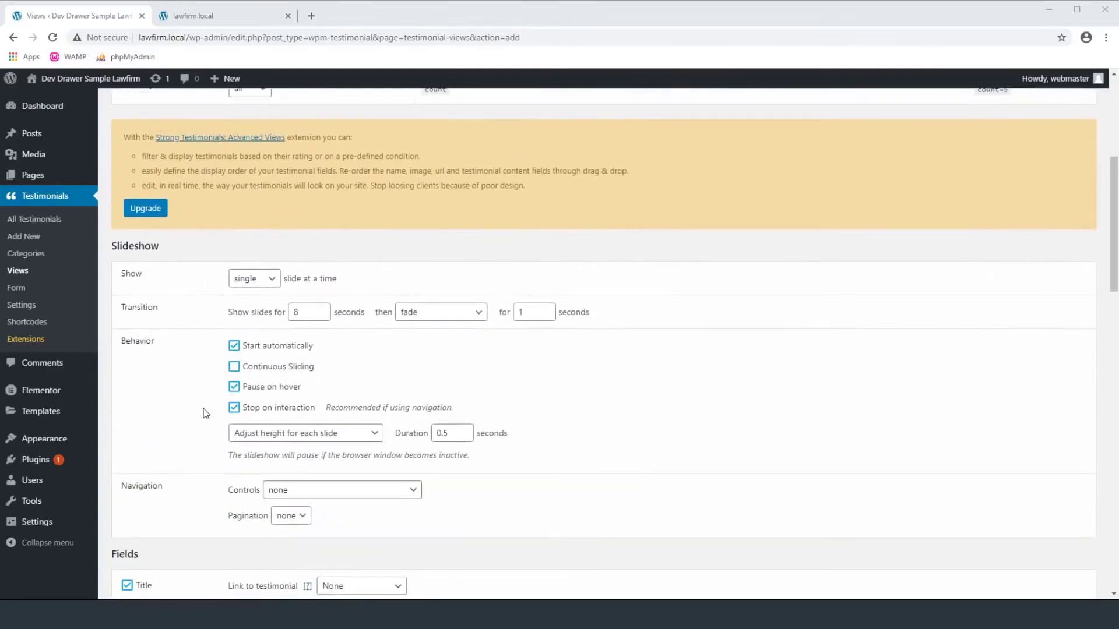
# - Set the slideshow to Continuous Sliding without Stop on interaction, using "Sides: previous / next" controls and full pagination
pyautogui.click(234, 367)
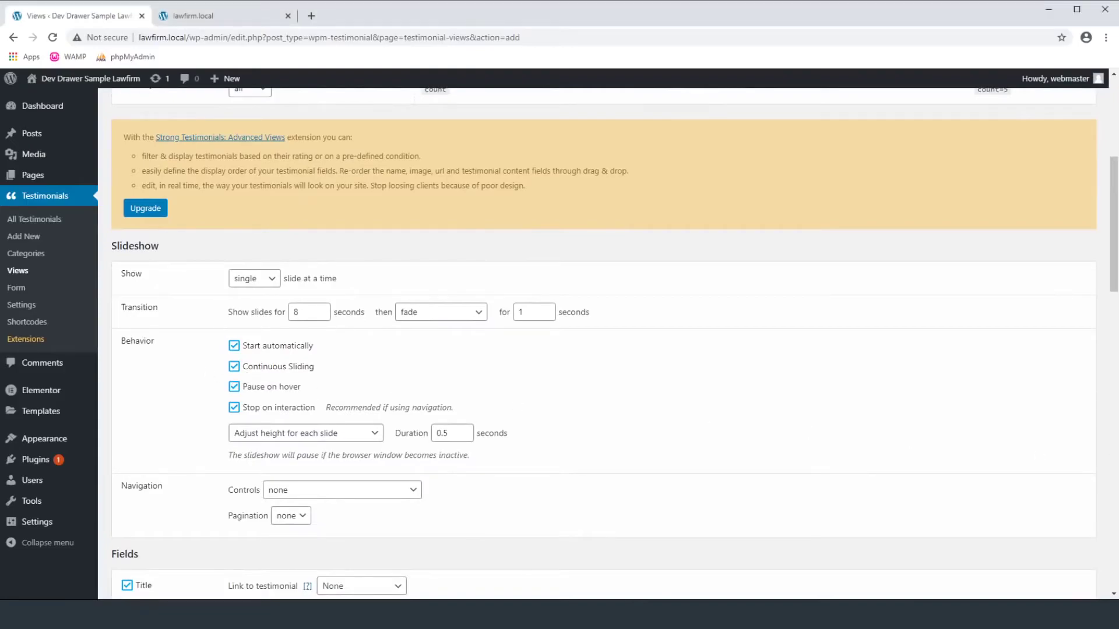
pyautogui.click(233, 407)
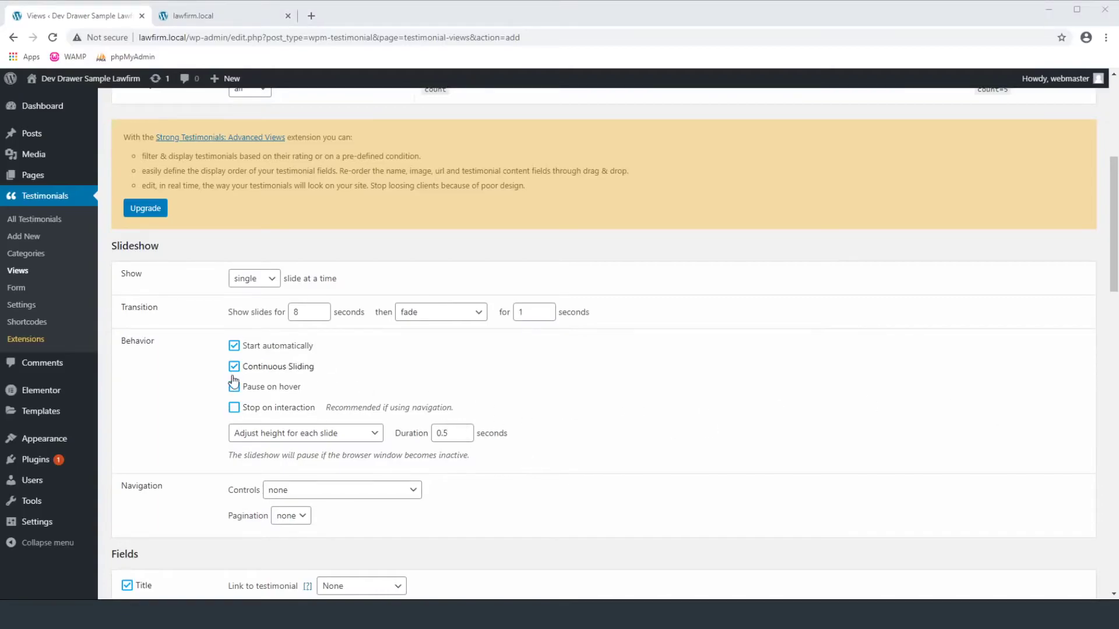
pyautogui.scroll(-3, 239, 385)
pyautogui.click(310, 315)
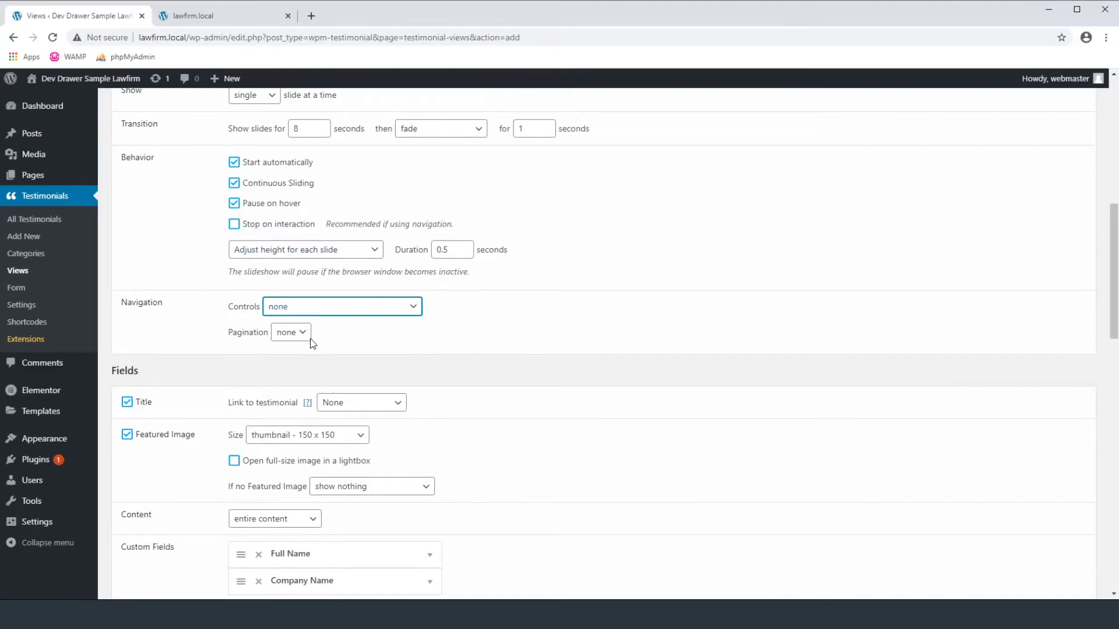
pyautogui.press('Down')
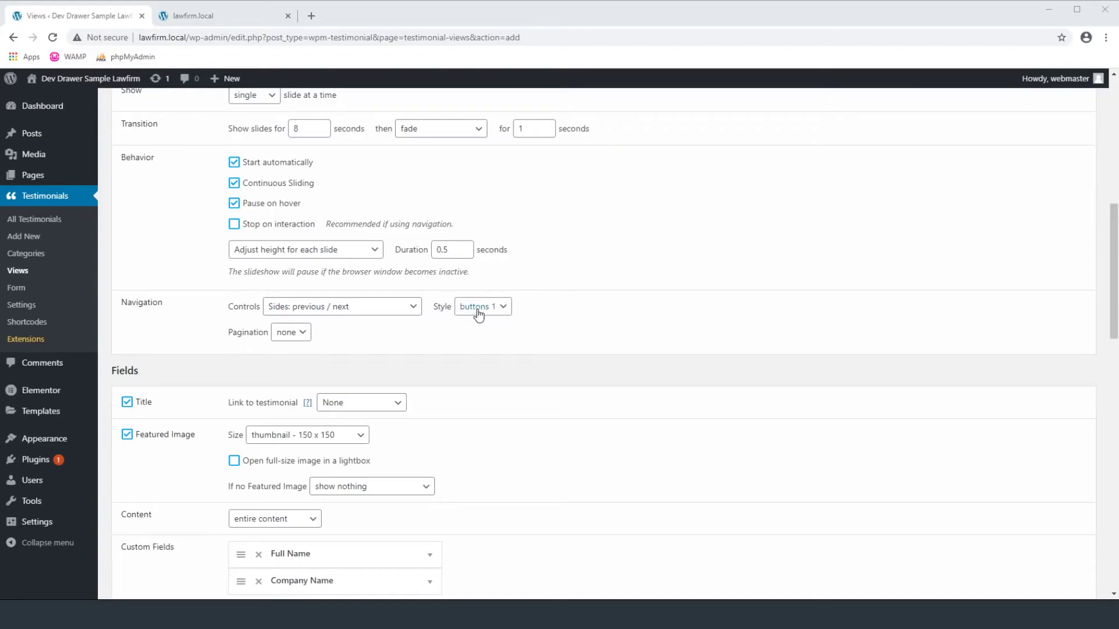
pyautogui.click(303, 339)
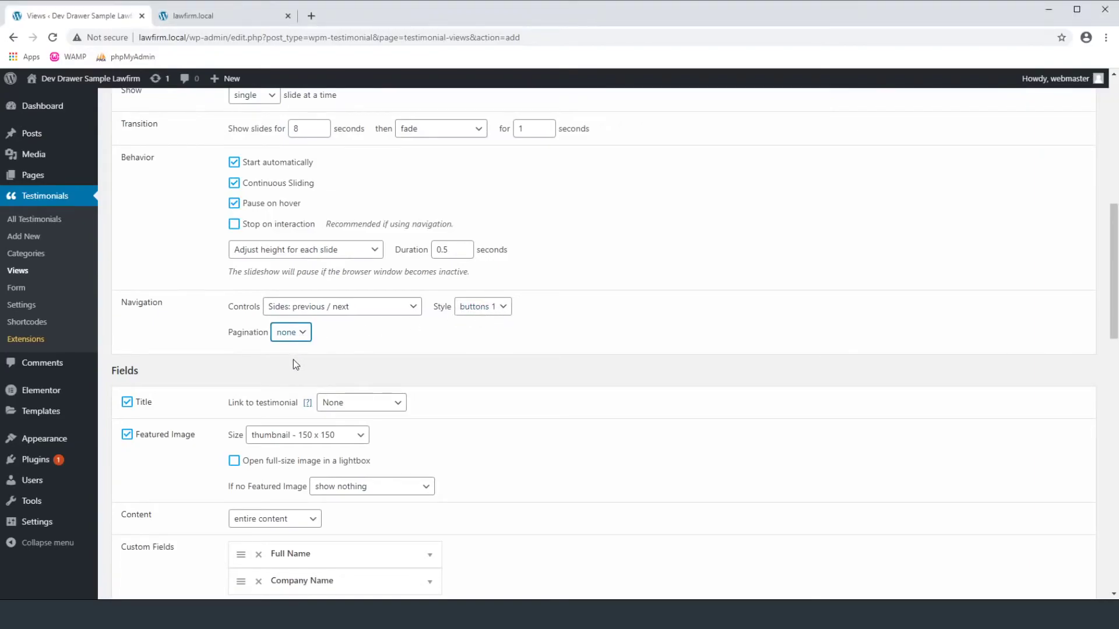
pyautogui.click(296, 364)
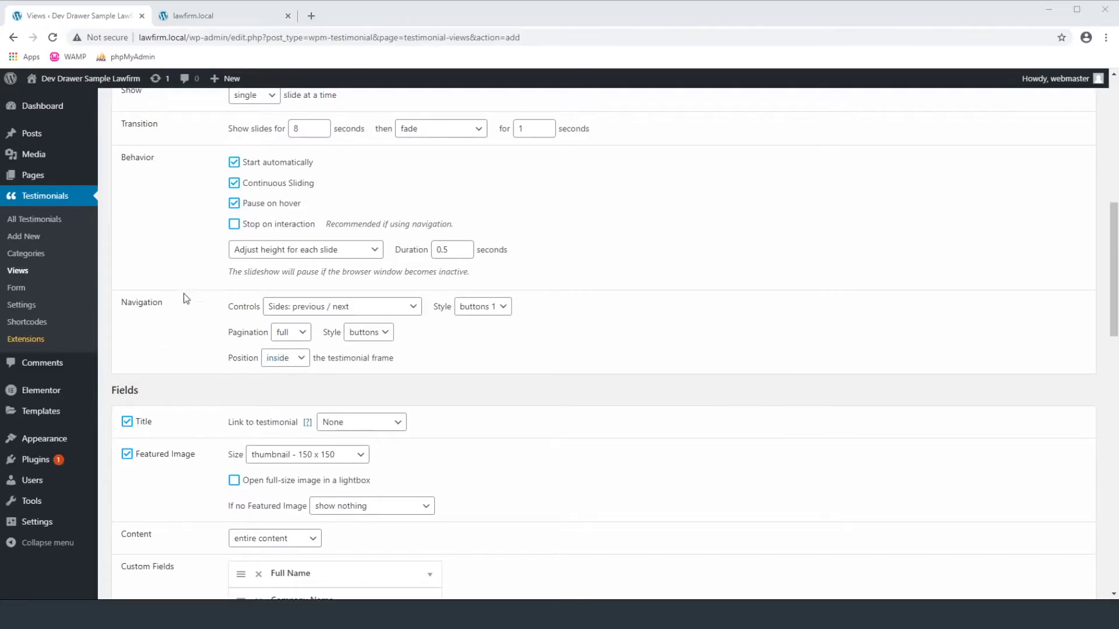
# - Exclude the Title and Featured Image fields from the testimonials view
pyautogui.scroll(-3, 202, 304)
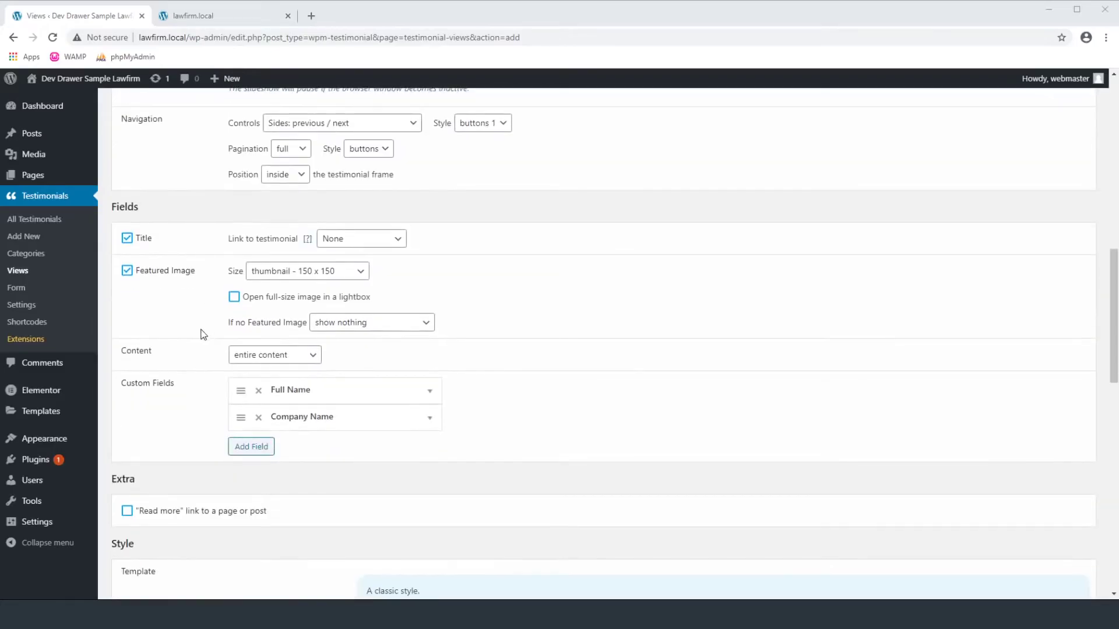
pyautogui.click(127, 238)
pyautogui.click(127, 266)
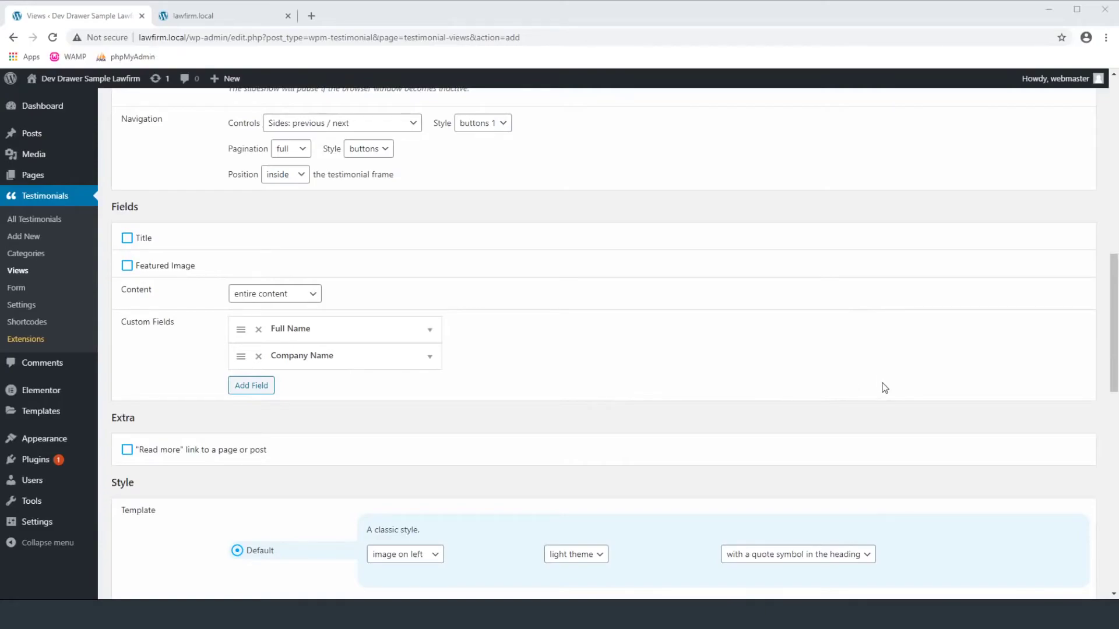
# - Apply the Modern template to the testimonials view and save the view
pyautogui.scroll(-3, 286, 395)
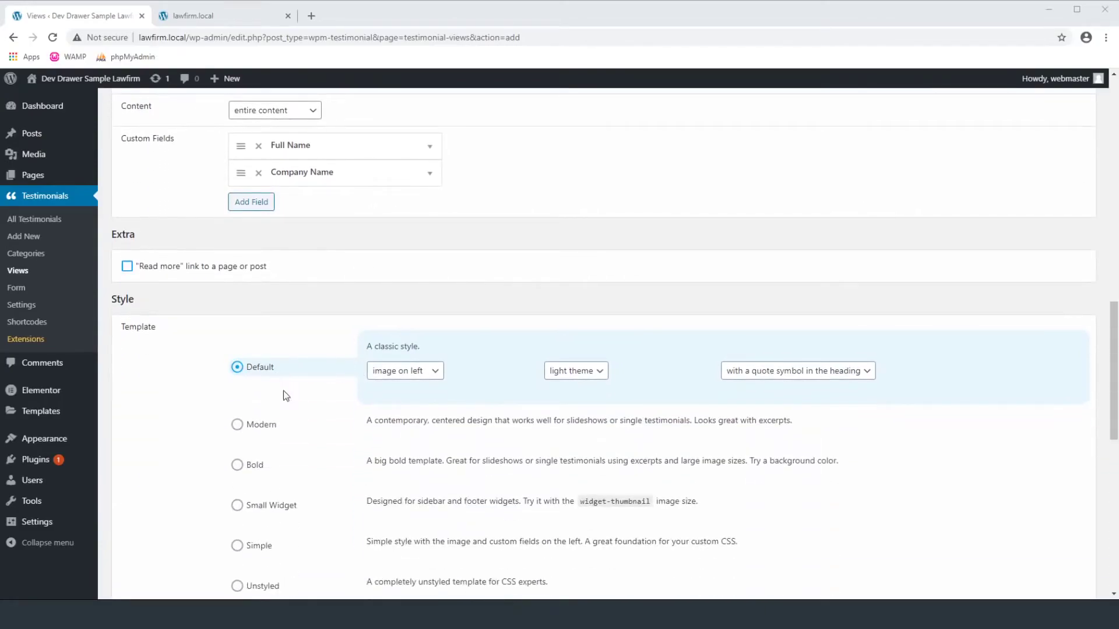
pyautogui.click(237, 426)
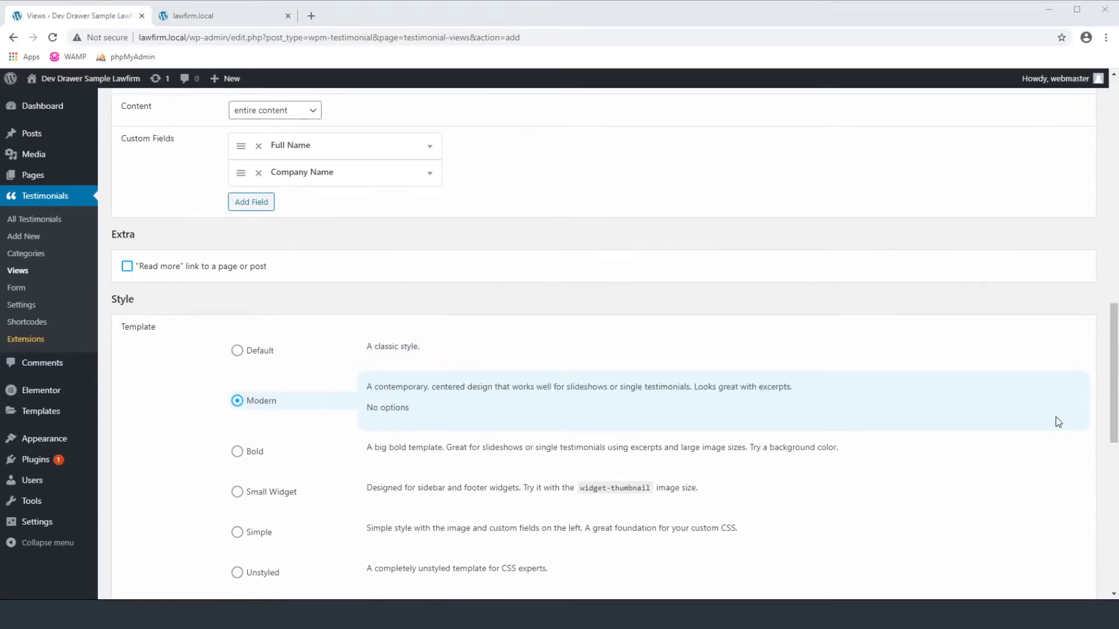
pyautogui.scroll(-7, 338, 425)
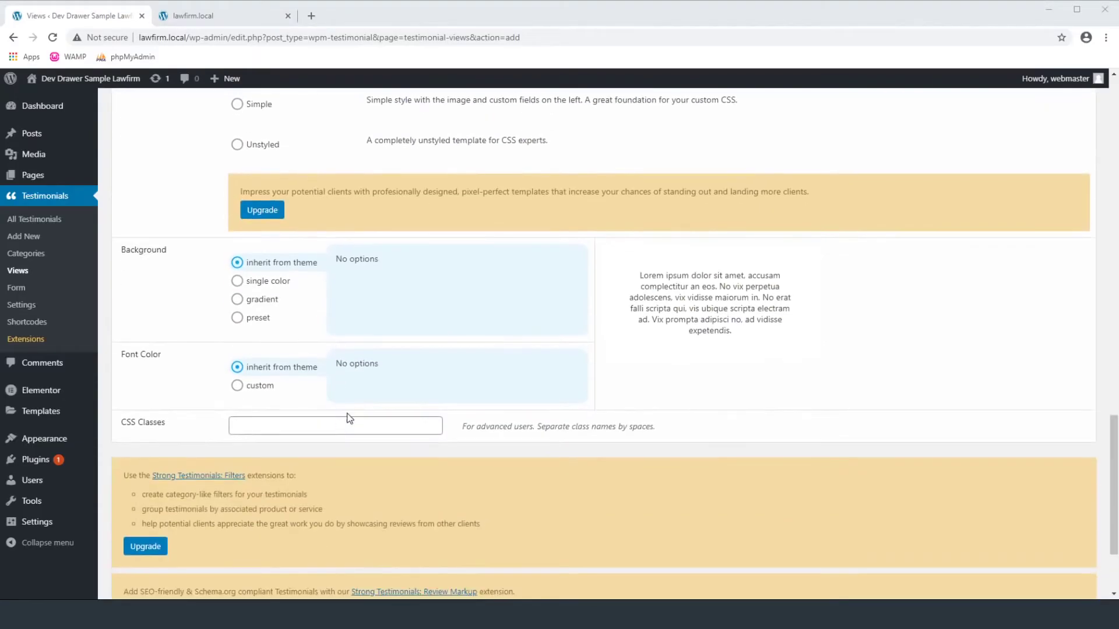
pyautogui.scroll(15, 410, 391)
pyautogui.scroll(-15, 411, 391)
pyautogui.click(142, 545)
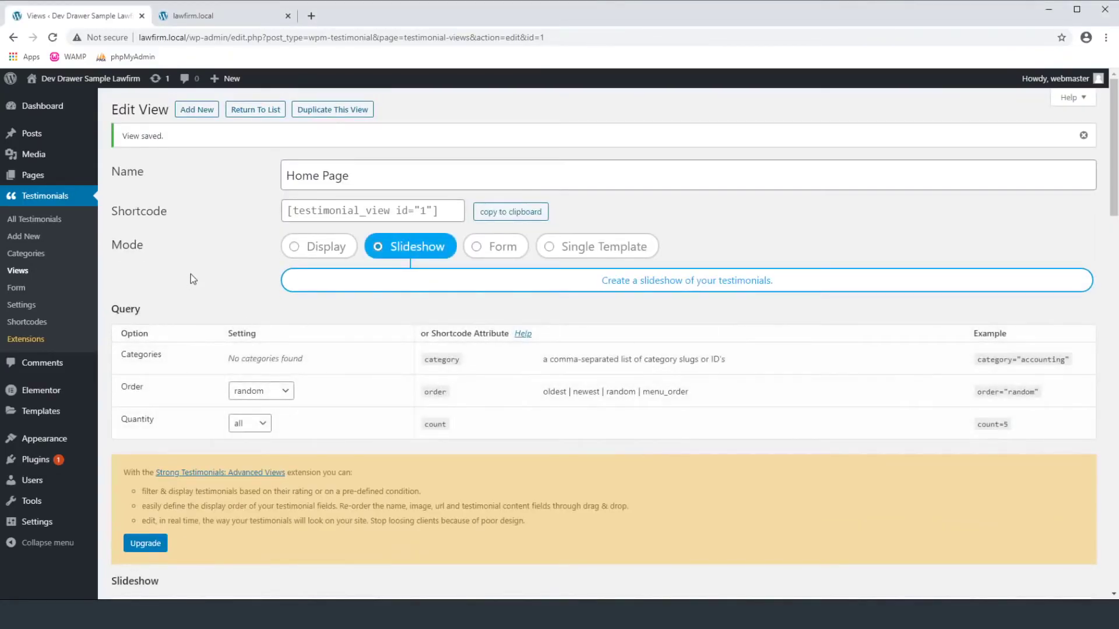
# - Copy the Home Page view's shortcode and open the site's home page in the Elementor editor in a new tab
pyautogui.click(456, 209)
pyautogui.hotkey('ctrl', 'c')
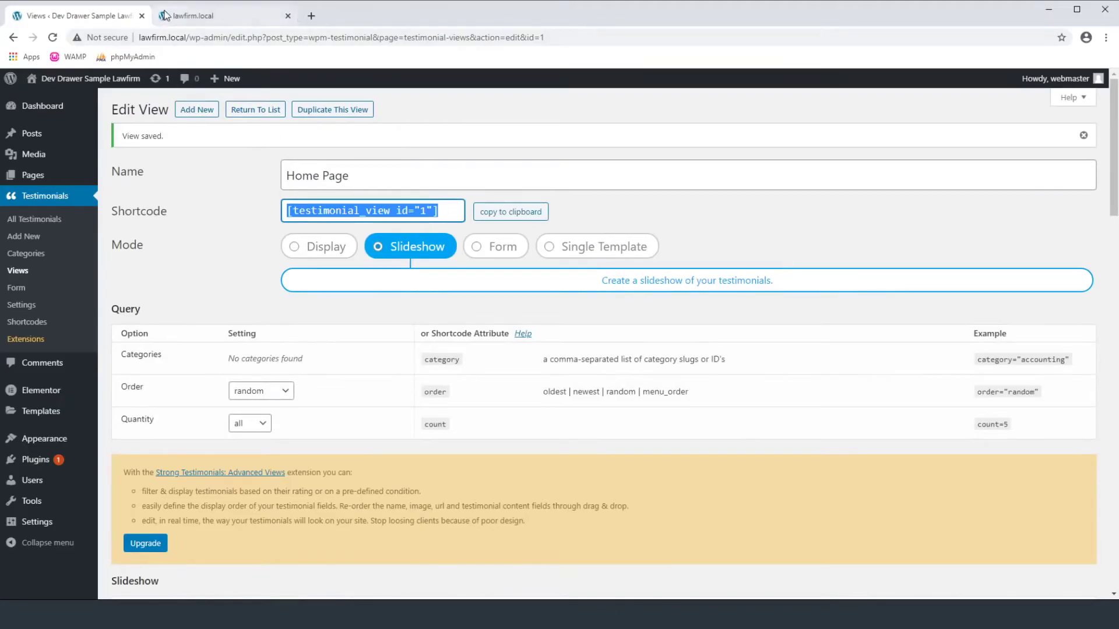
pyautogui.click(197, 17)
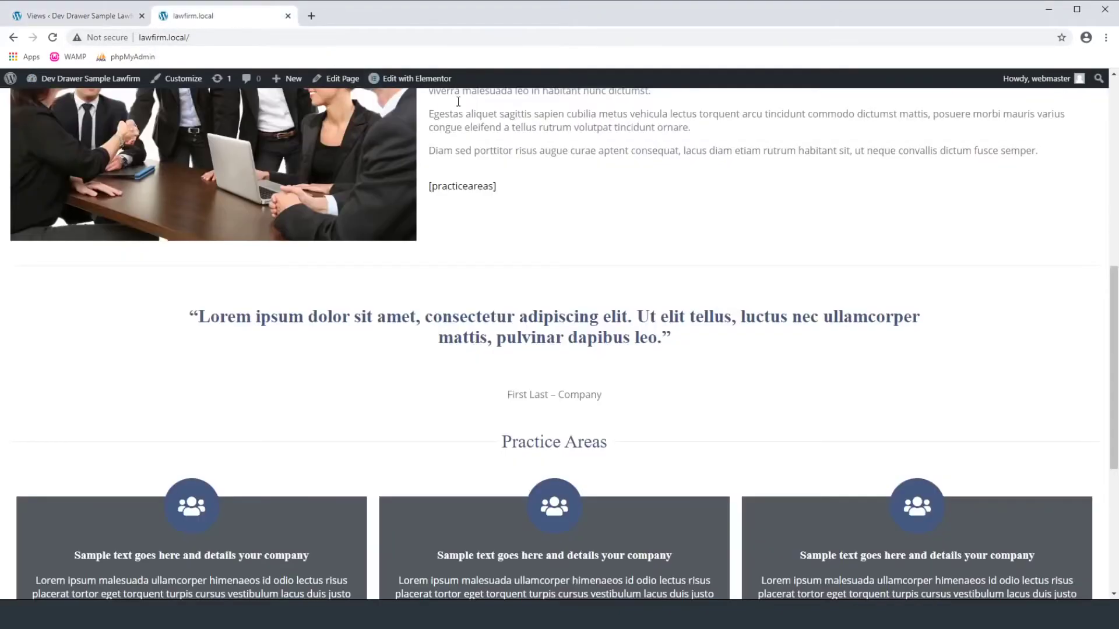
pyautogui.middleClick(407, 78)
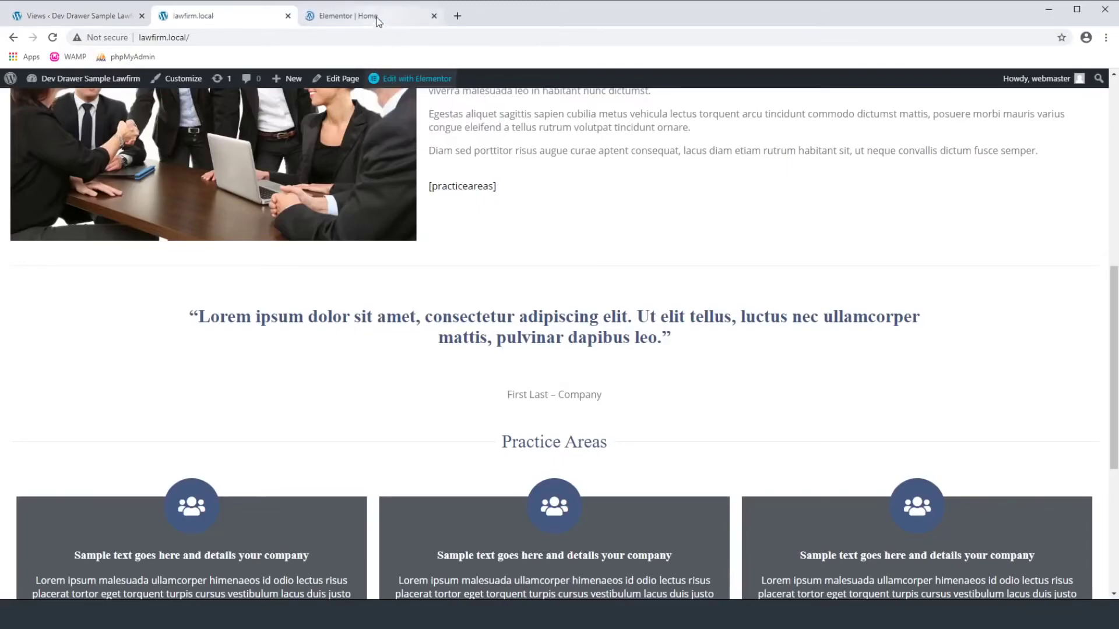
pyautogui.click(371, 16)
# - Add a Shortcode widget below the "What Our Clients Say" heading and apply [testimonial_view id="1"] to it
pyautogui.scroll(-10, 618, 355)
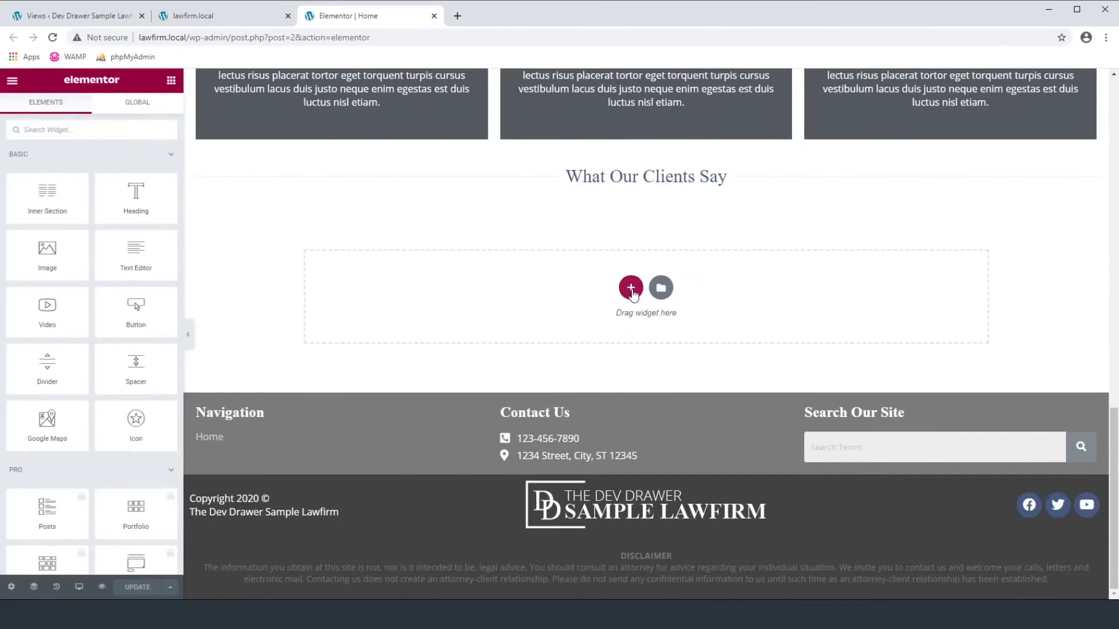
pyautogui.click(67, 128)
pyautogui.write('short')
pyautogui.moveTo(47, 166); pyautogui.dragTo(653, 305)
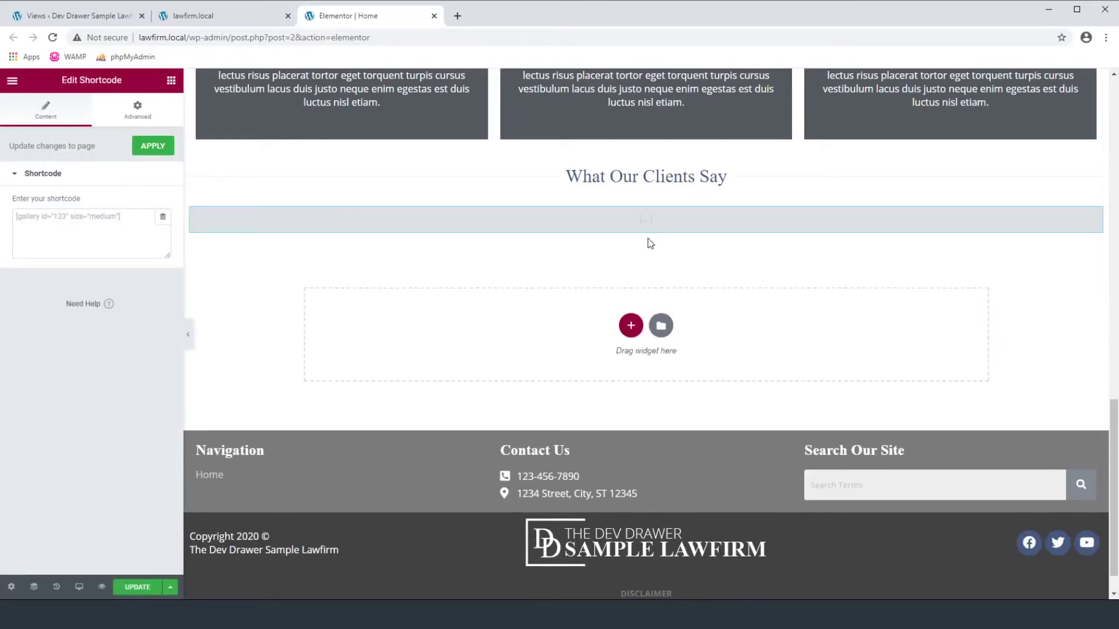
pyautogui.click(76, 220)
pyautogui.hotkey('ctrl', 'v')
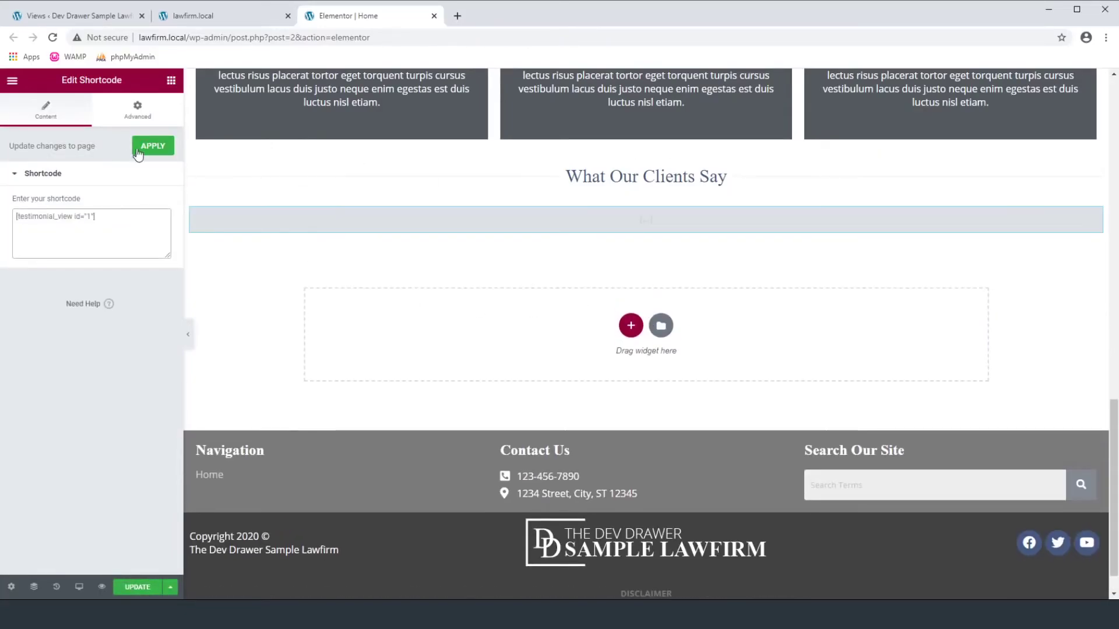
pyautogui.click(138, 153)
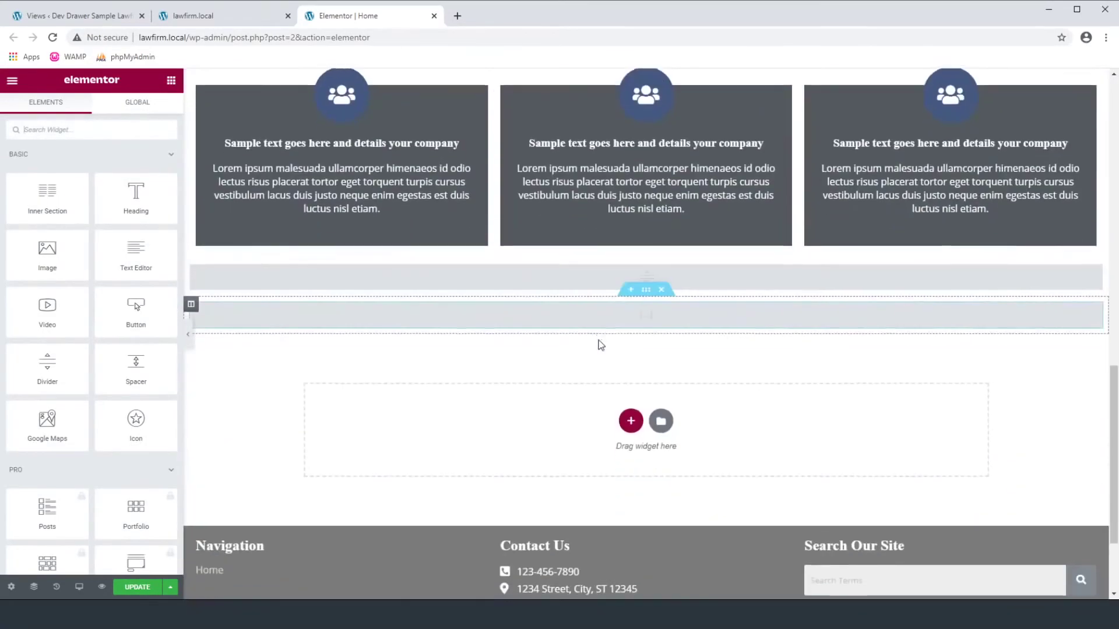
pyautogui.scroll(-3, 599, 342)
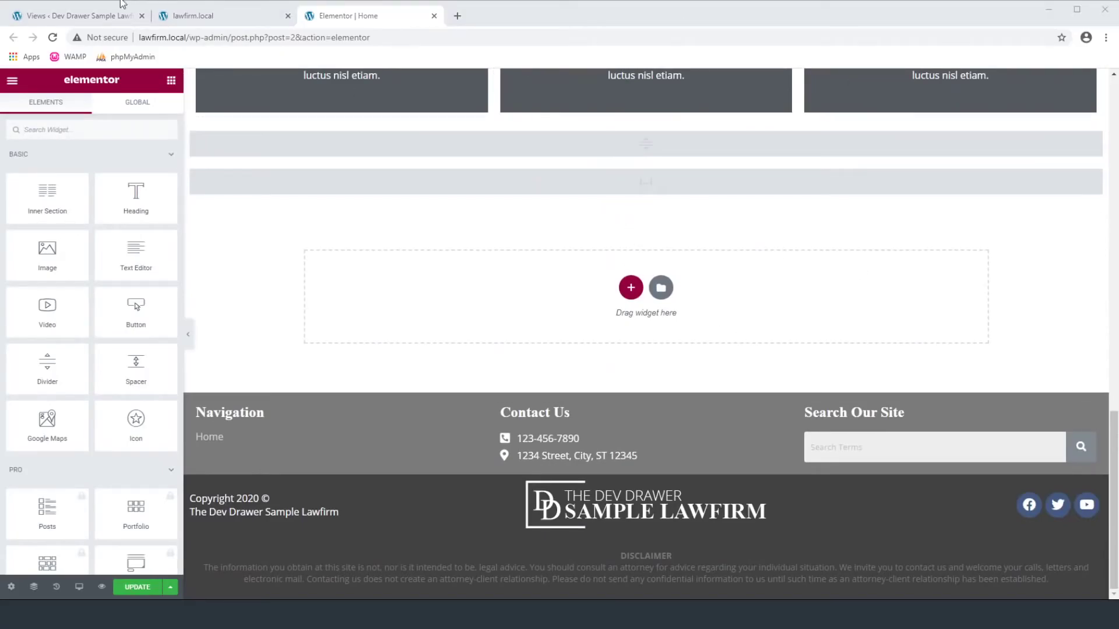
# - Create a new testimonial in WordPress titled "Test Person" with a Lorem ipsum paragraph as its content
pyautogui.click(79, 15)
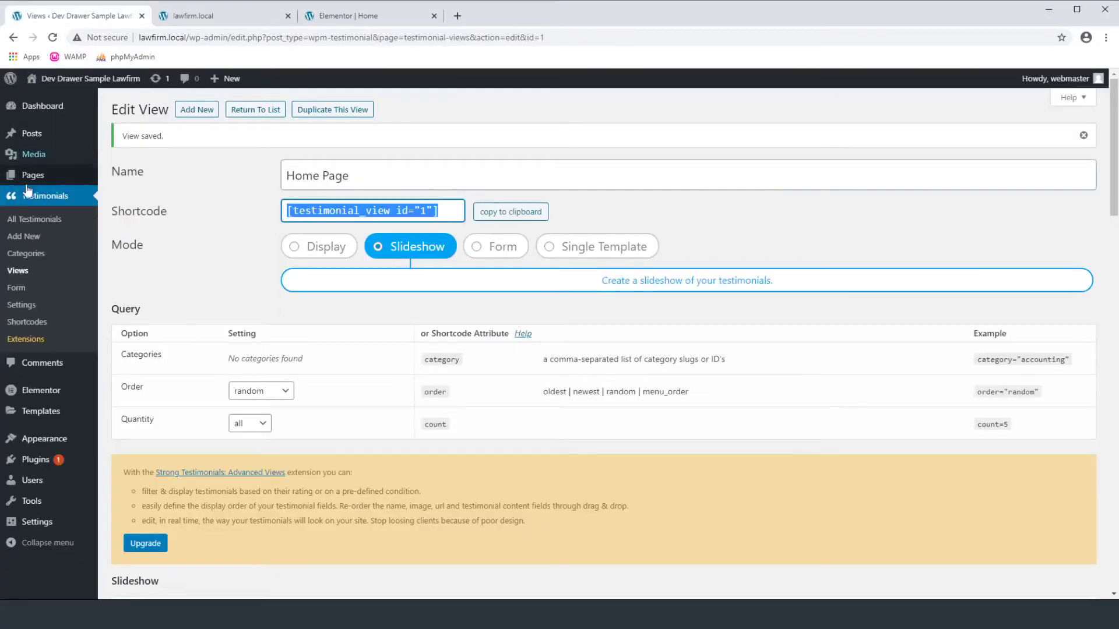
pyautogui.click(26, 237)
pyautogui.click(171, 134)
pyautogui.write('Test person')
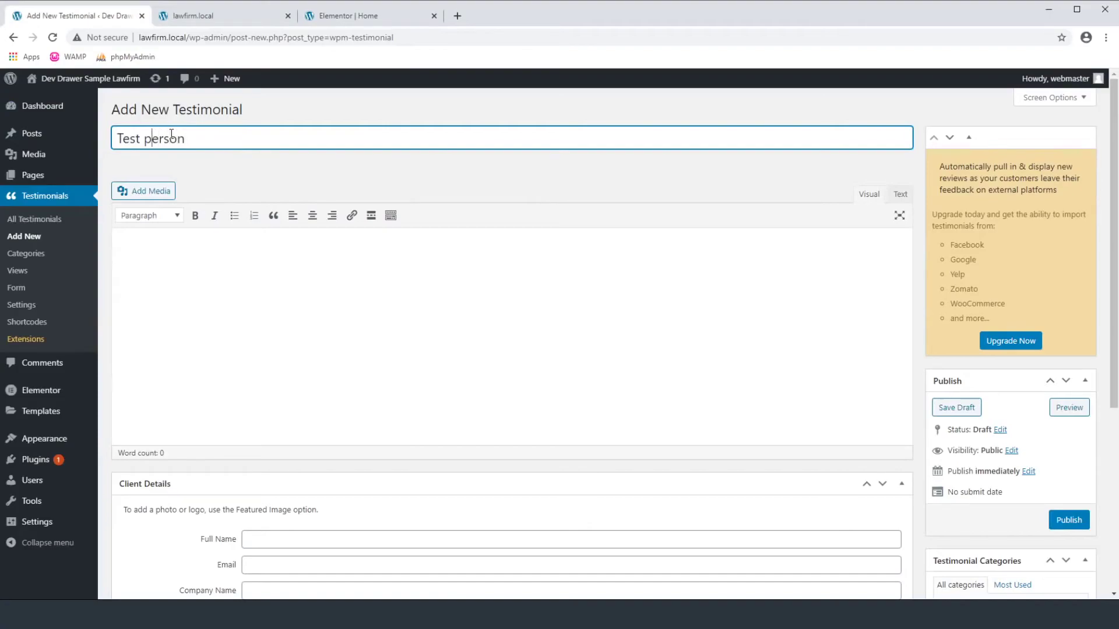
pyautogui.press('BackSpace')
pyautogui.write('Person')
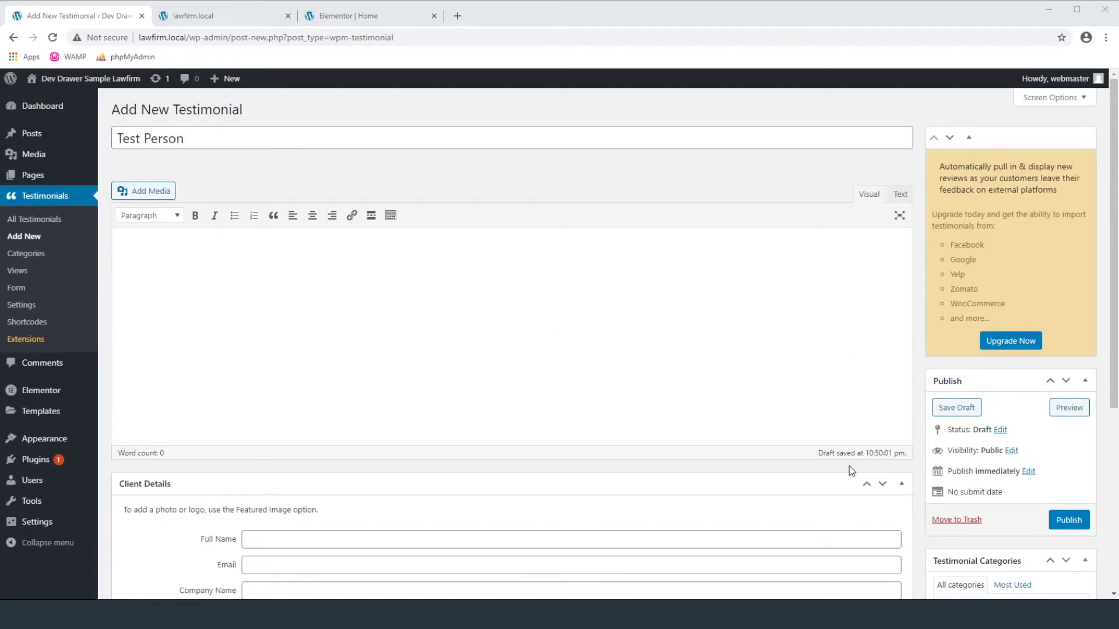
pyautogui.click(257, 285)
pyautogui.write('Lorem ipsum malesuada ullamcorper himenaeos id odio lectus risus placerat tortor eget torquent turpis cursus vestibulum lacus duis justo neque enim egestas est duis luctus nisl etiam. Congue etiam metus per consequat quisque molestie fames eros turpis duis morbi porta, ad tempor congue ac etiam sem lobortis nostra nam viverra malesuada leo in habitant nunc dictumst.')
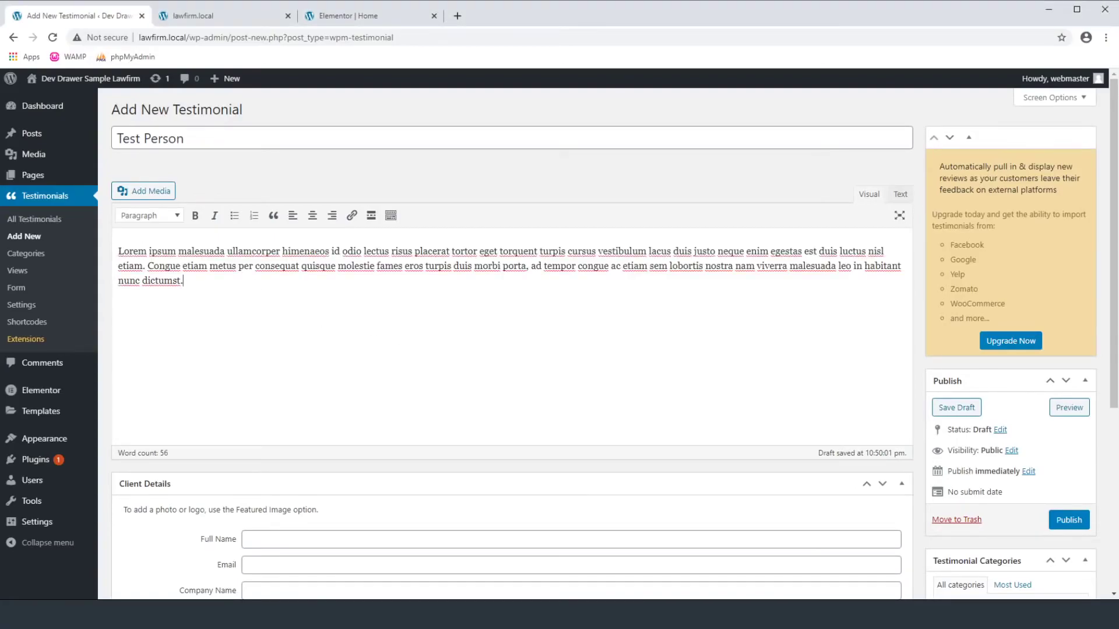
# - Fill in the client details with full name "Test Person" and company name "Test Company", and publish the testimonial
pyautogui.click(408, 537)
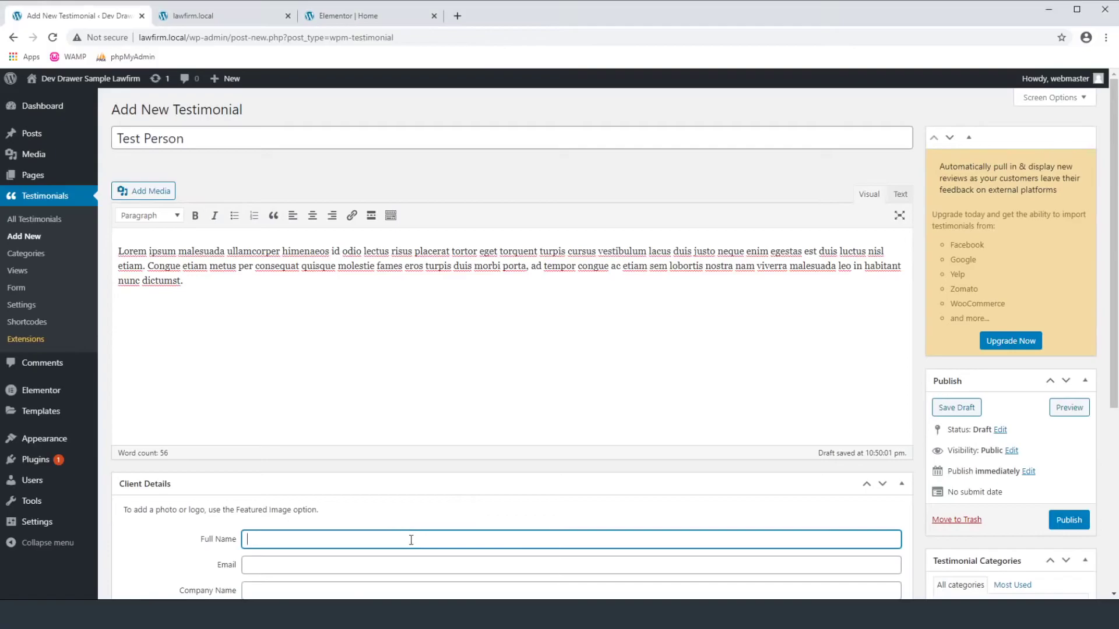
pyautogui.write('Test Person')
pyautogui.scroll(-2, 279, 470)
pyautogui.click(276, 472)
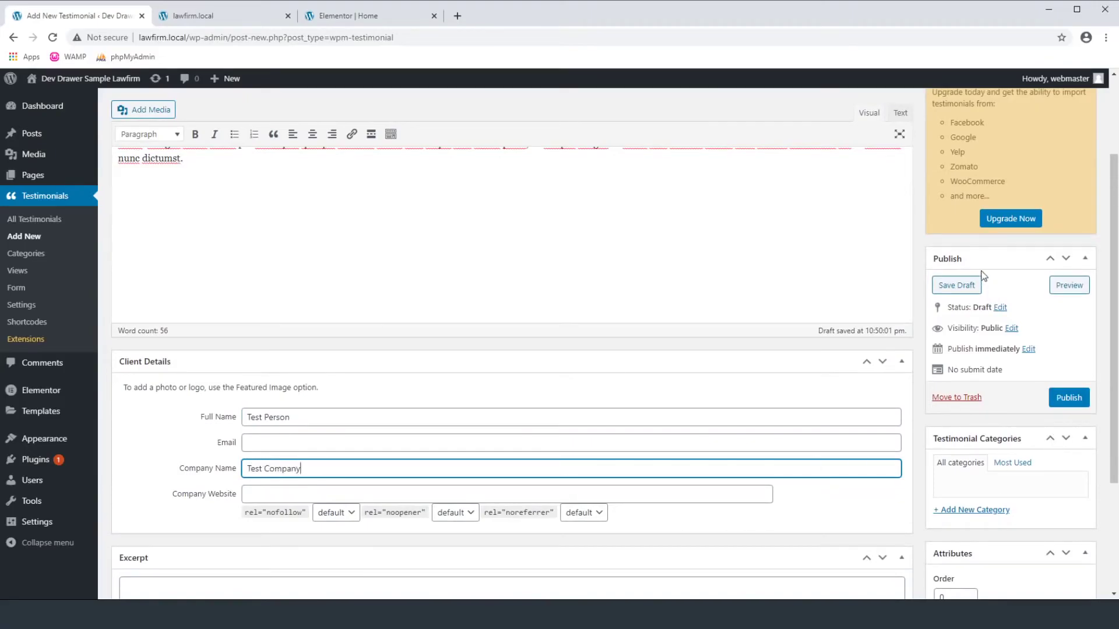
pyautogui.click(1062, 399)
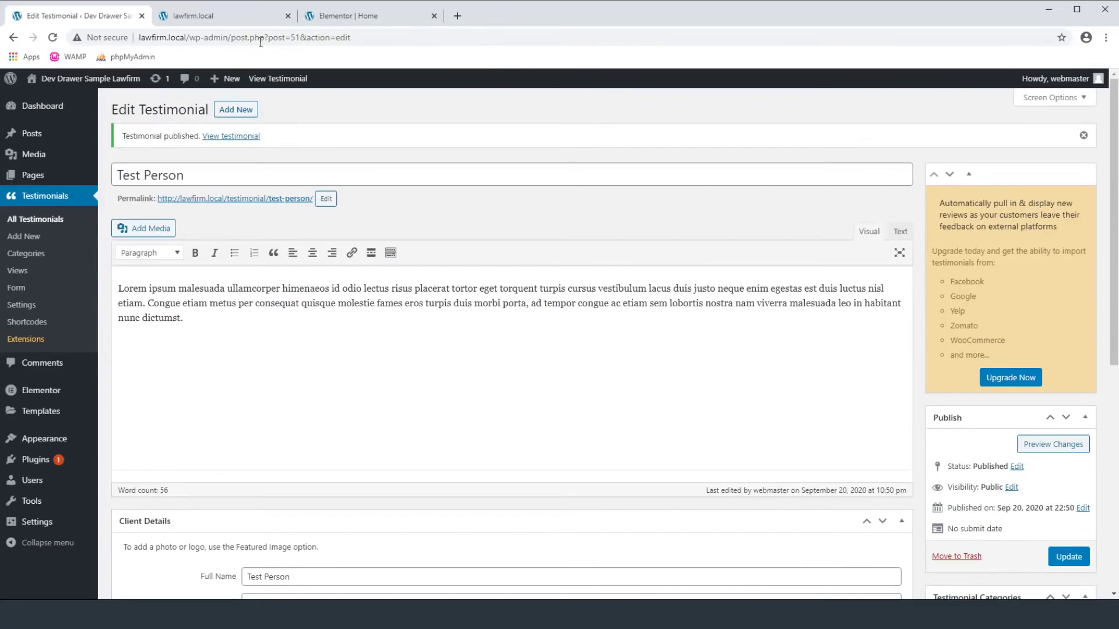
# - Reload the live home page and check the "What Our Clients Say" section for the testimonial
pyautogui.click(364, 17)
pyautogui.click(194, 16)
pyautogui.click(52, 37)
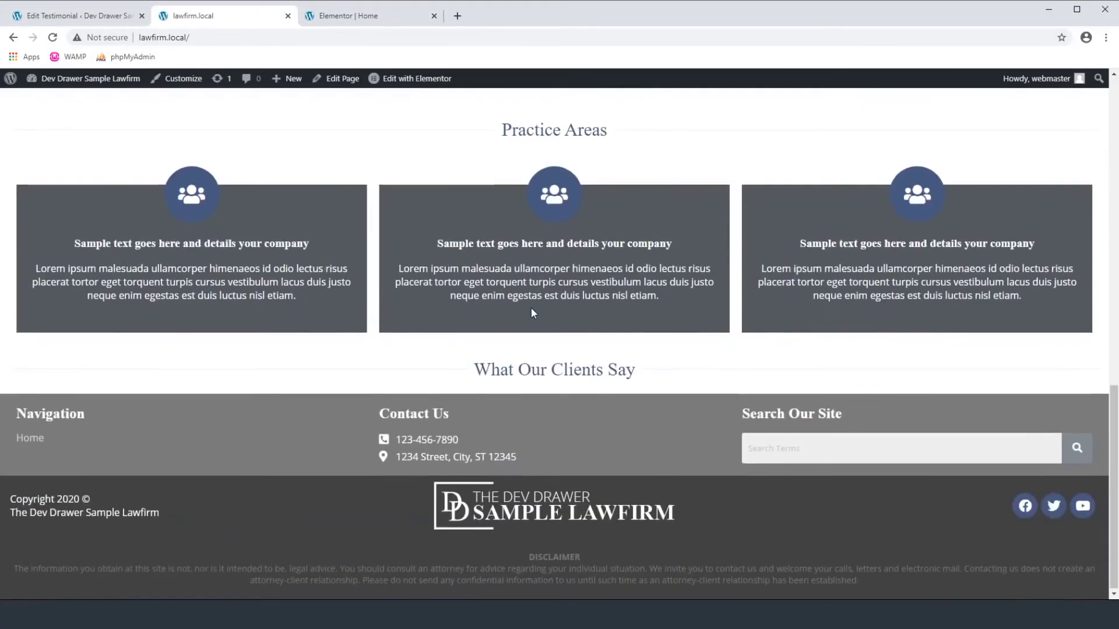
pyautogui.scroll(-5, 531, 307)
# - Update the home page in Elementor and reload the live page to review the testimonial slideshow
pyautogui.click(344, 18)
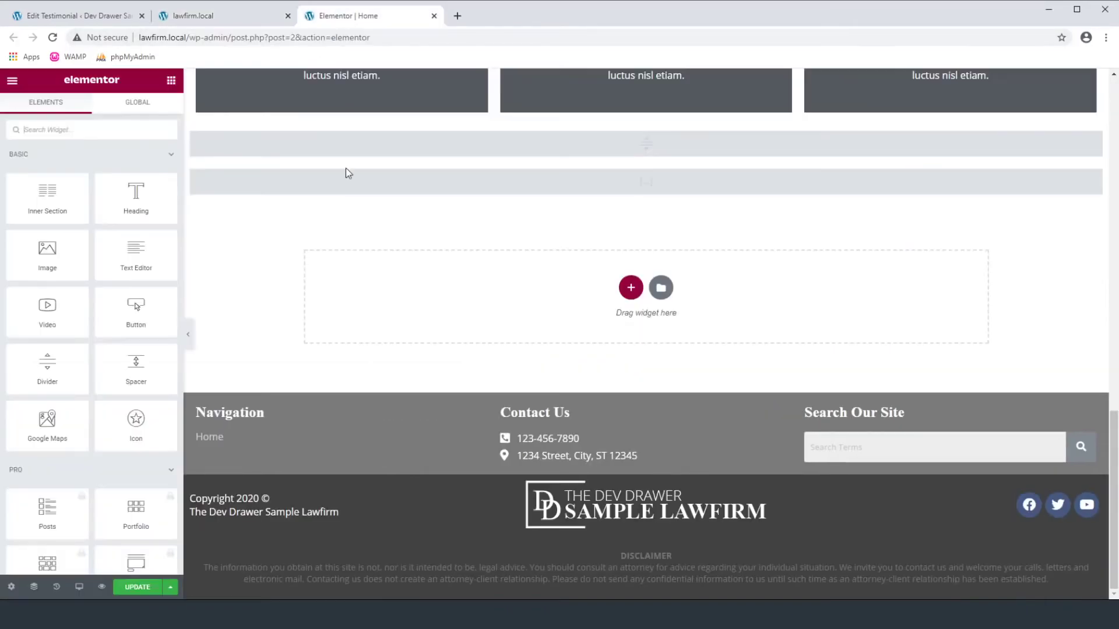
pyautogui.click(127, 589)
pyautogui.click(211, 17)
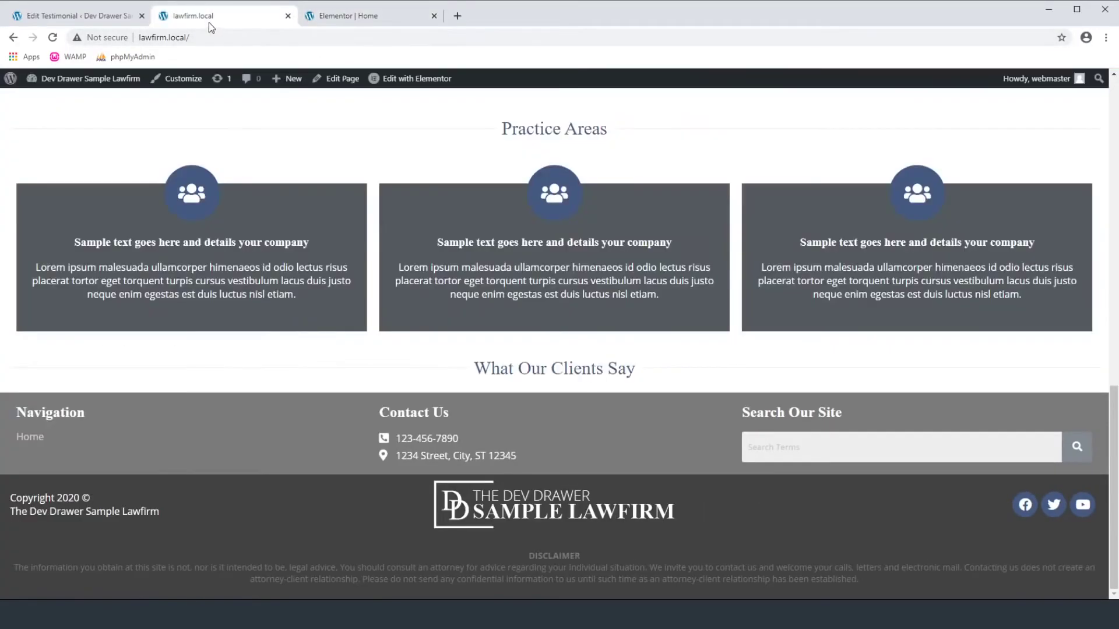
pyautogui.click(53, 38)
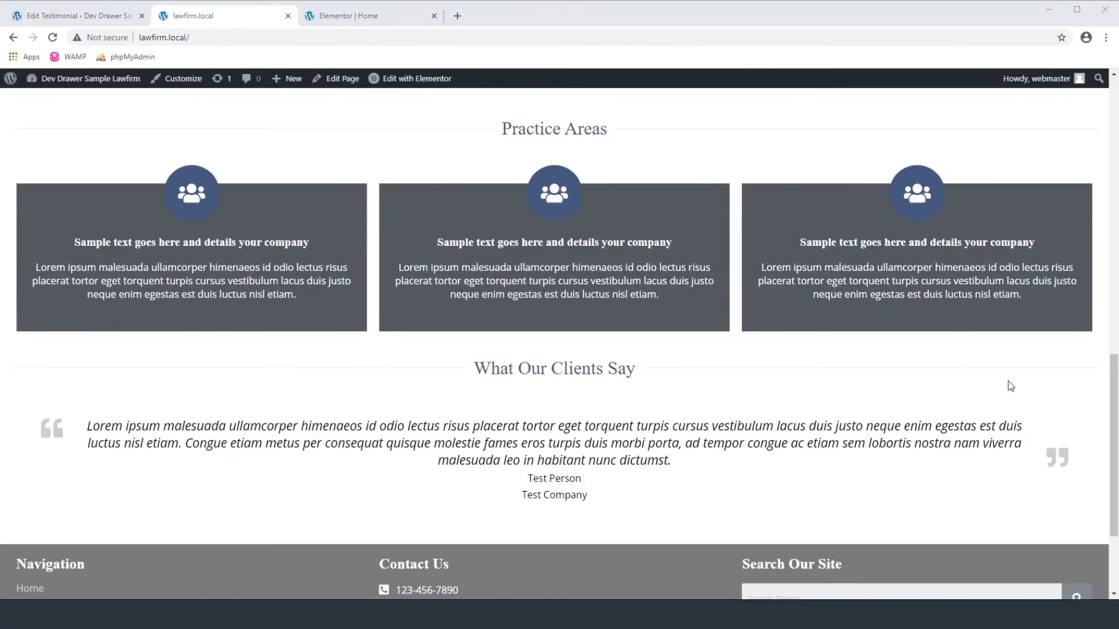
pyautogui.scroll(3, 349, 400)
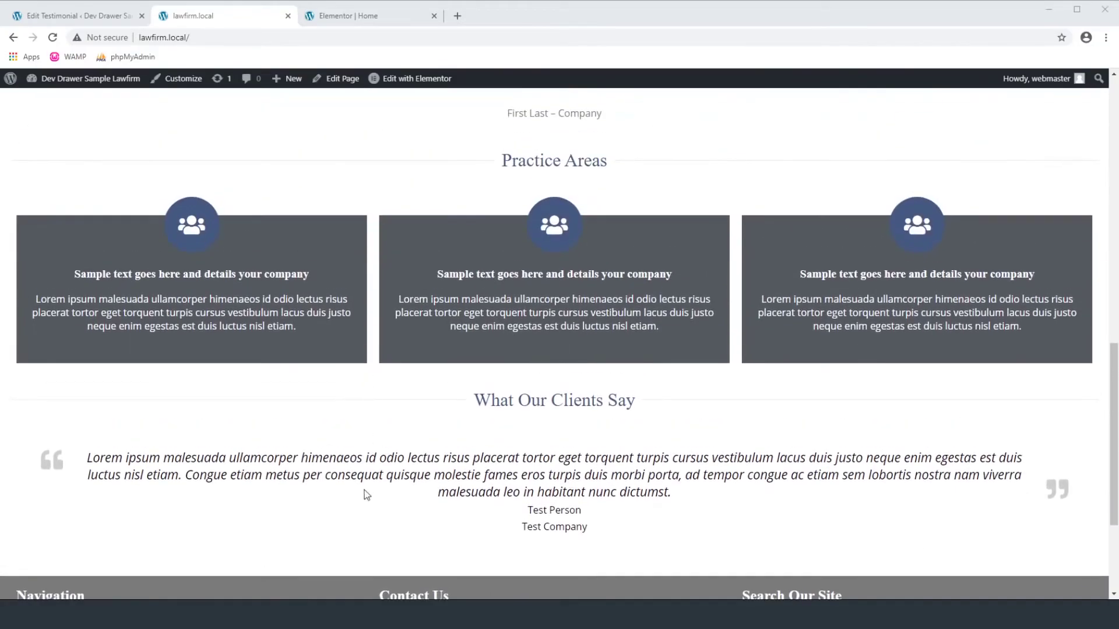
pyautogui.scroll(-1, 381, 459)
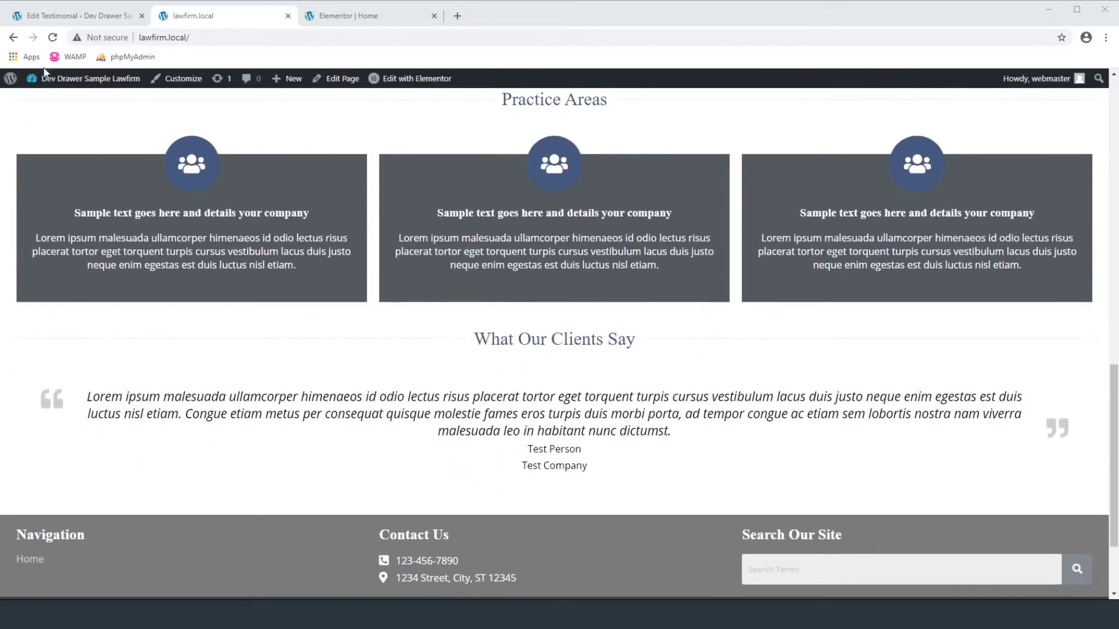
# - In the Elementor editor, give the section below the "What Our Clients Say" heading a classic background using the uploaded image coworkers-4156015_1920.jpg
pyautogui.click(334, 19)
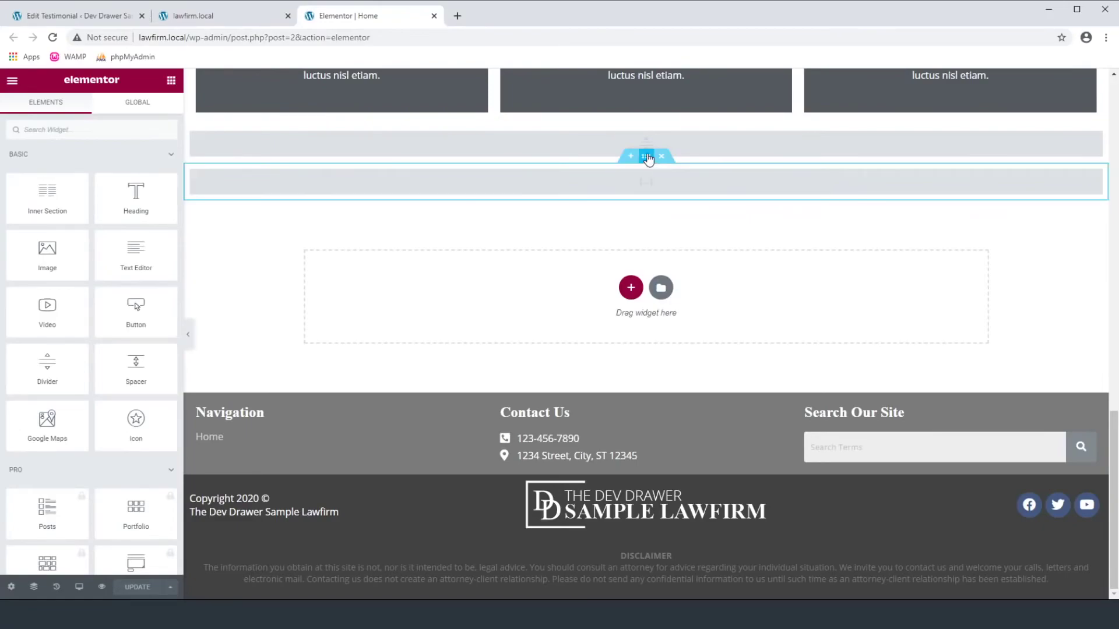
pyautogui.click(647, 157)
pyautogui.click(91, 109)
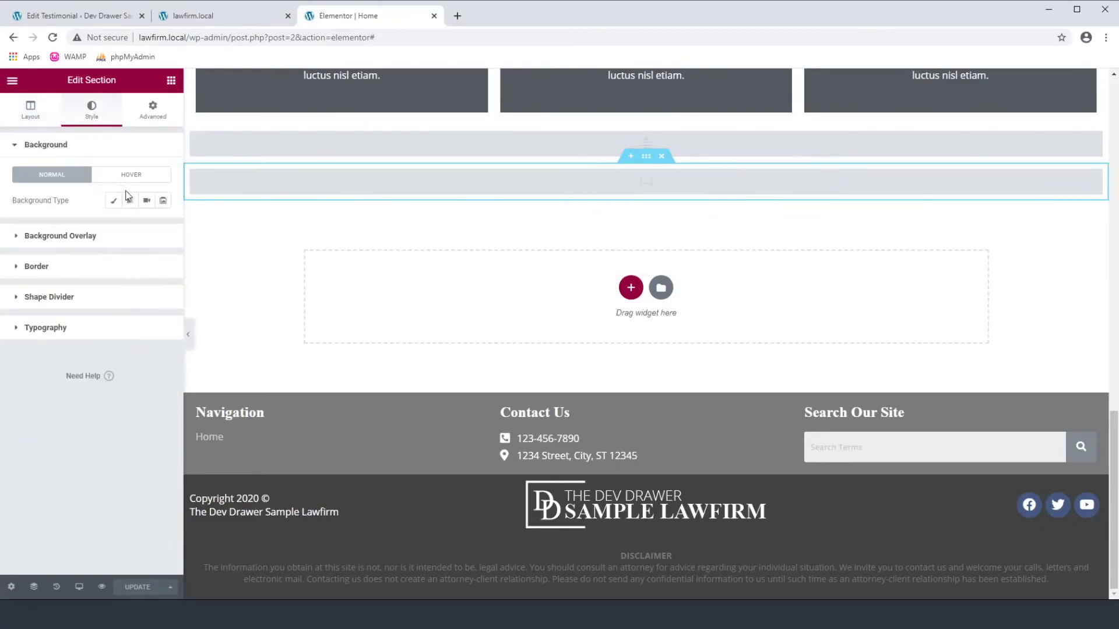
pyautogui.click(110, 202)
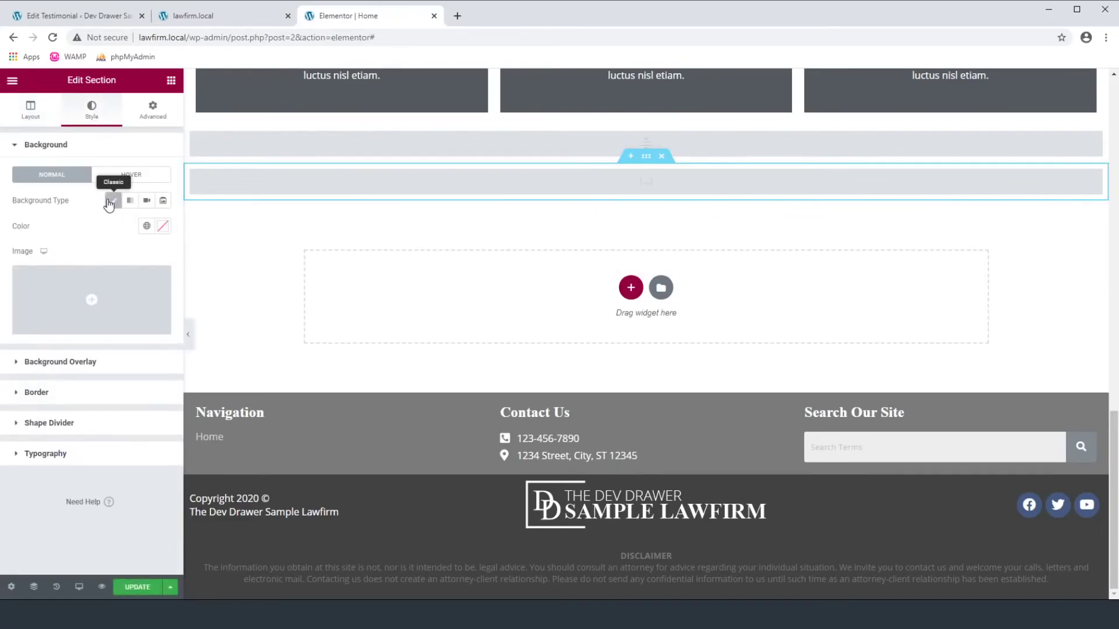
pyautogui.click(92, 303)
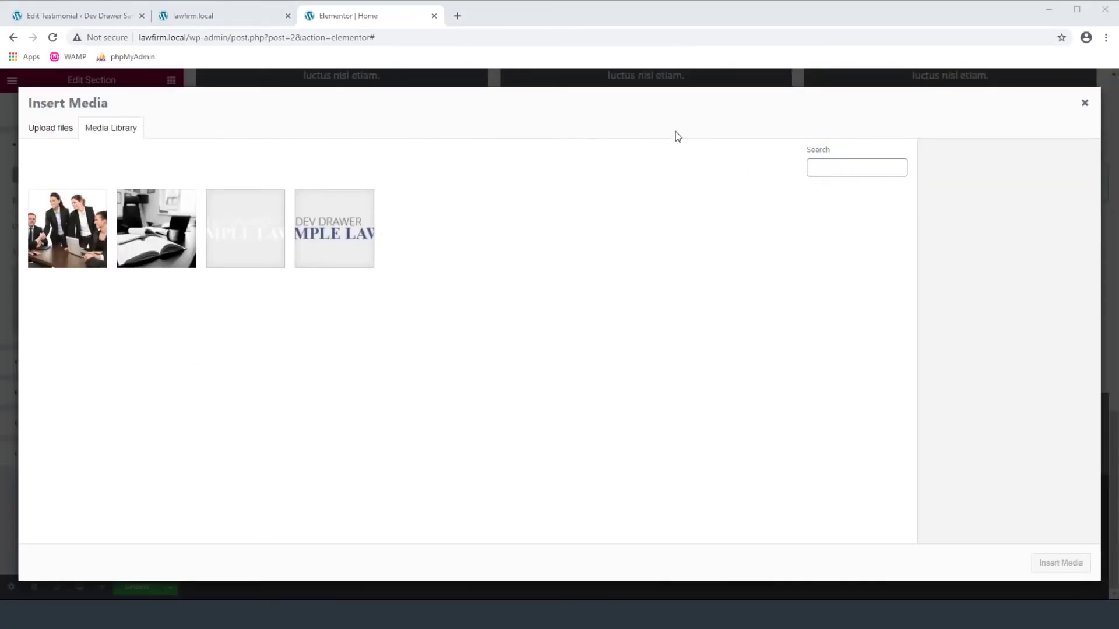
pyautogui.moveTo(676, 131); pyautogui.dragTo(303, 452)
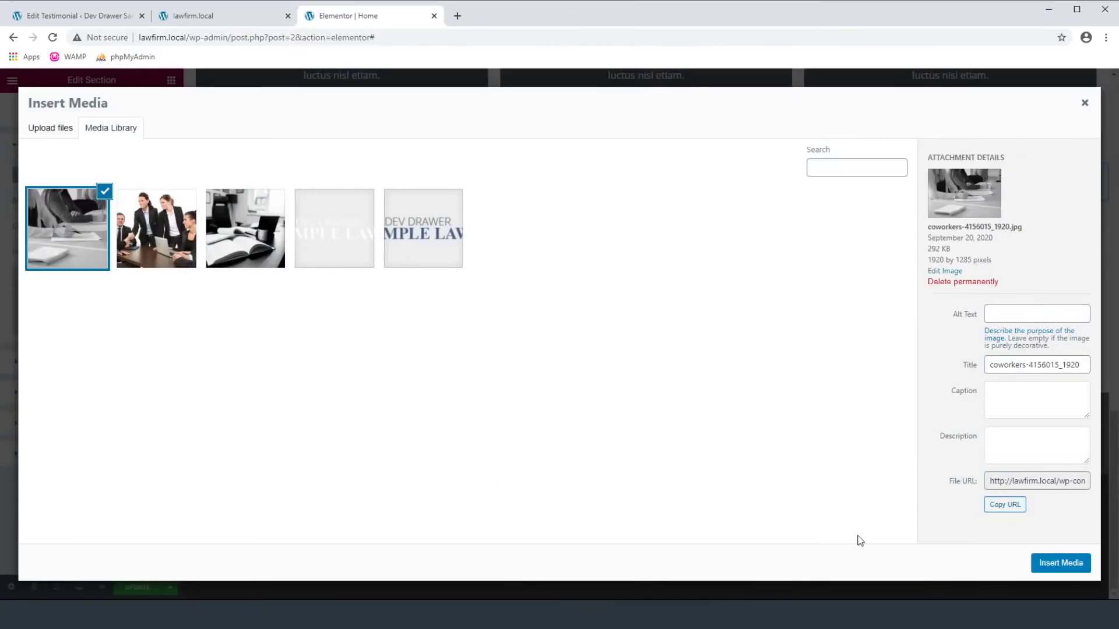
pyautogui.click(1065, 562)
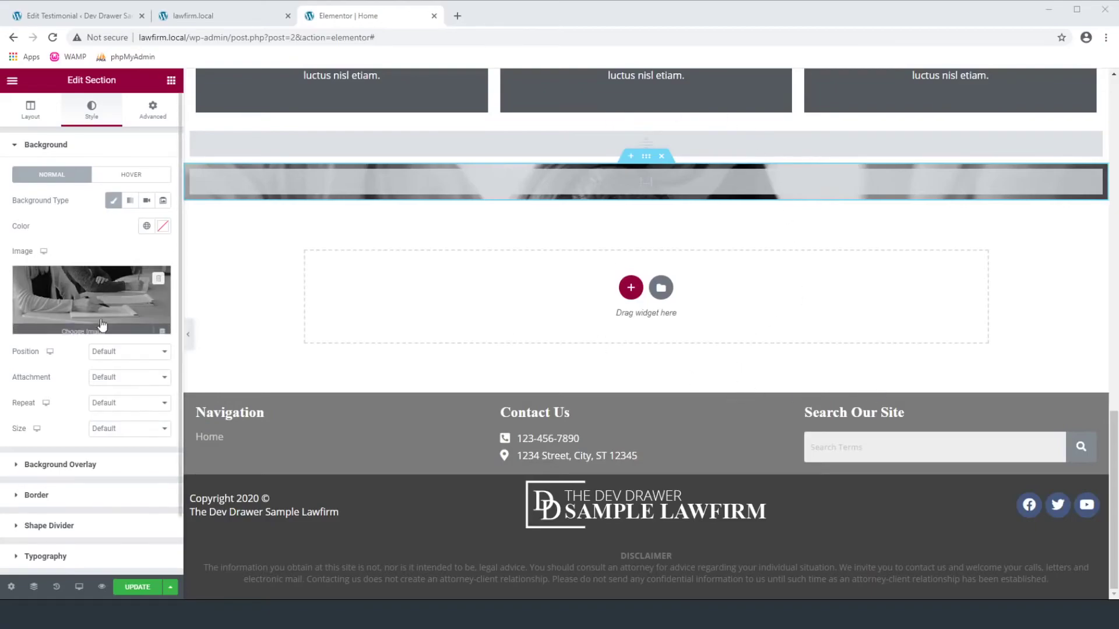
# - Unlink the testimonial section's padding values and set the top and bottom padding to 8%
pyautogui.click(151, 119)
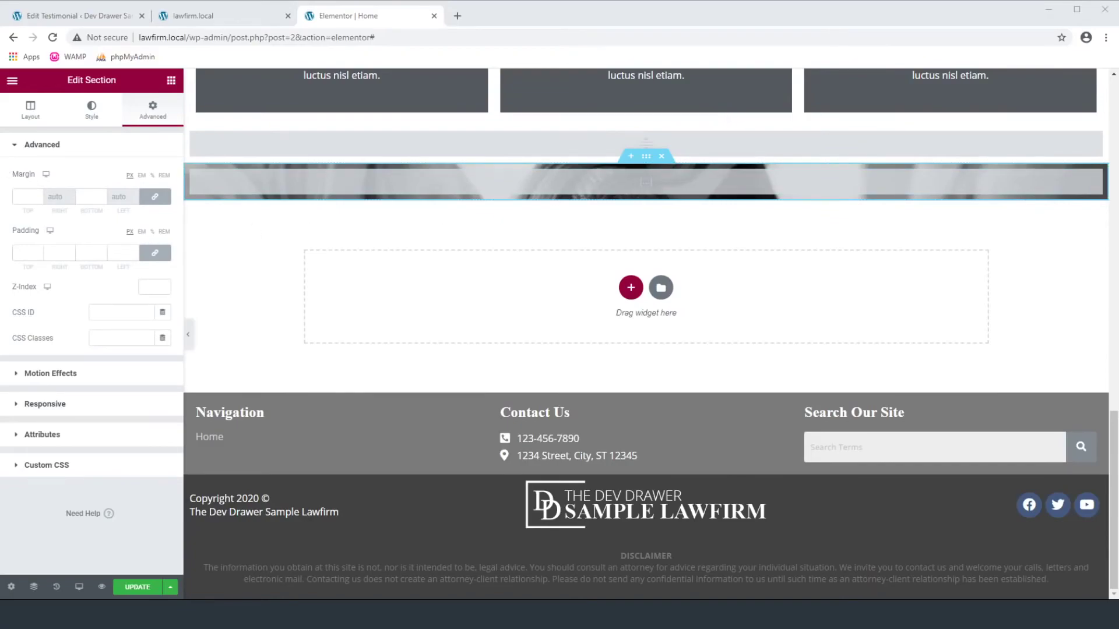
pyautogui.click(155, 253)
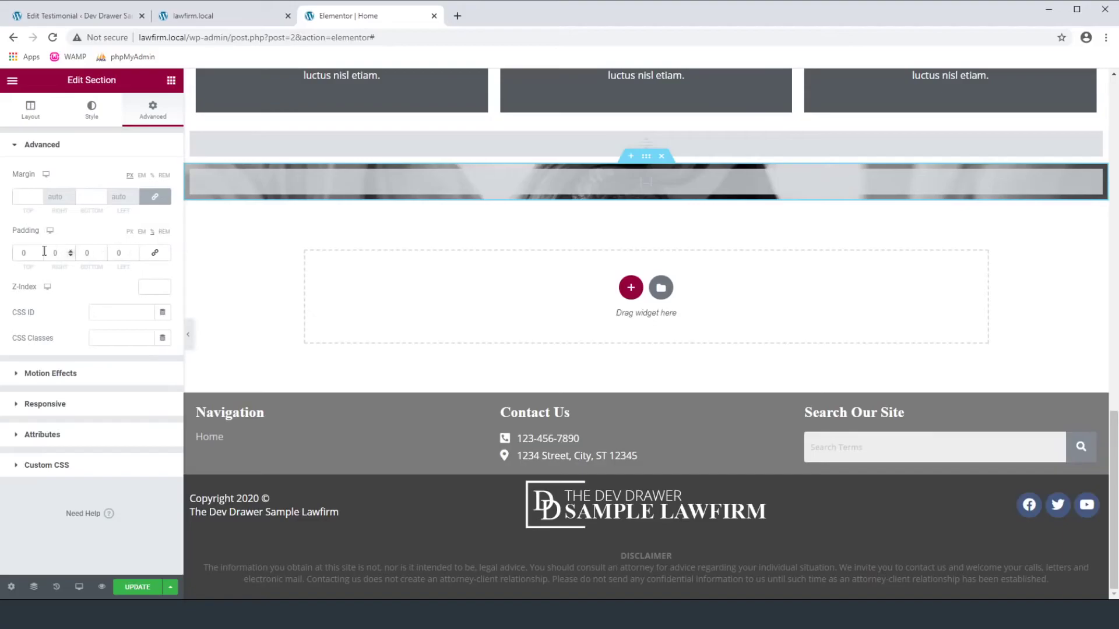
pyautogui.click(24, 253)
pyautogui.write('8')
pyautogui.click(88, 253)
pyautogui.write('8')
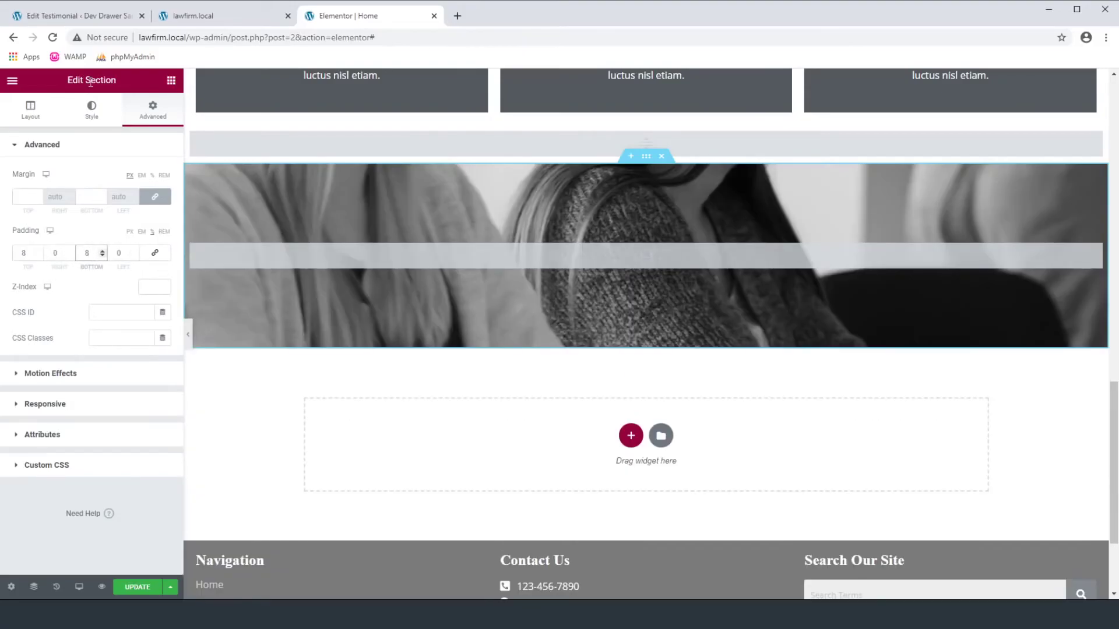
# - Set the testimonial section's background image to Center Center position, Fixed attachment, No-repeat and Cover size
pyautogui.click(104, 119)
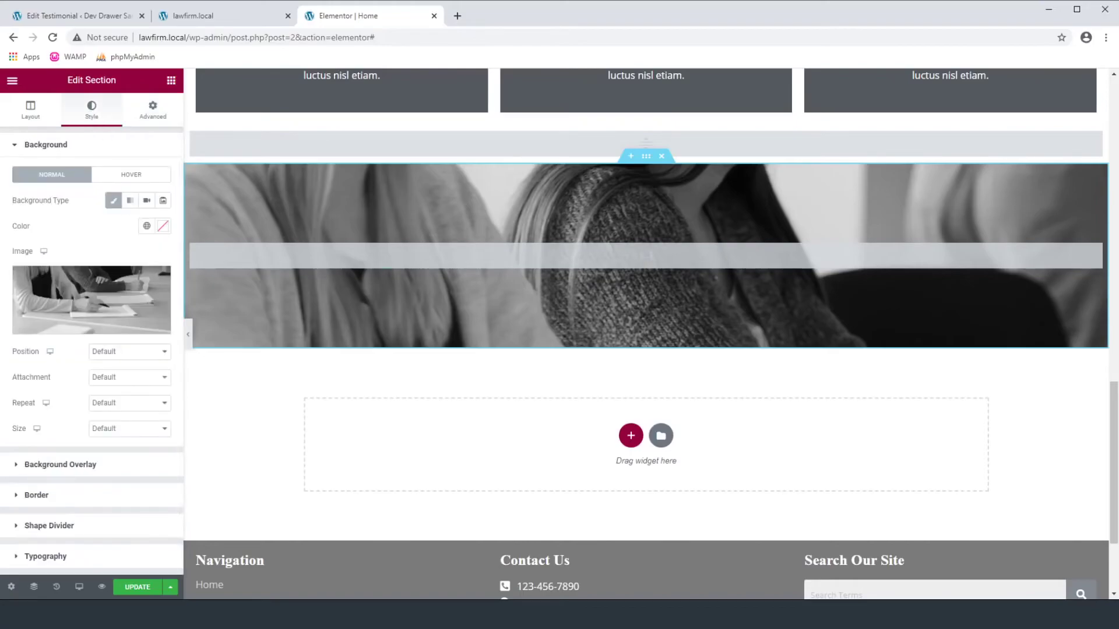
pyautogui.click(125, 352)
pyautogui.click(128, 369)
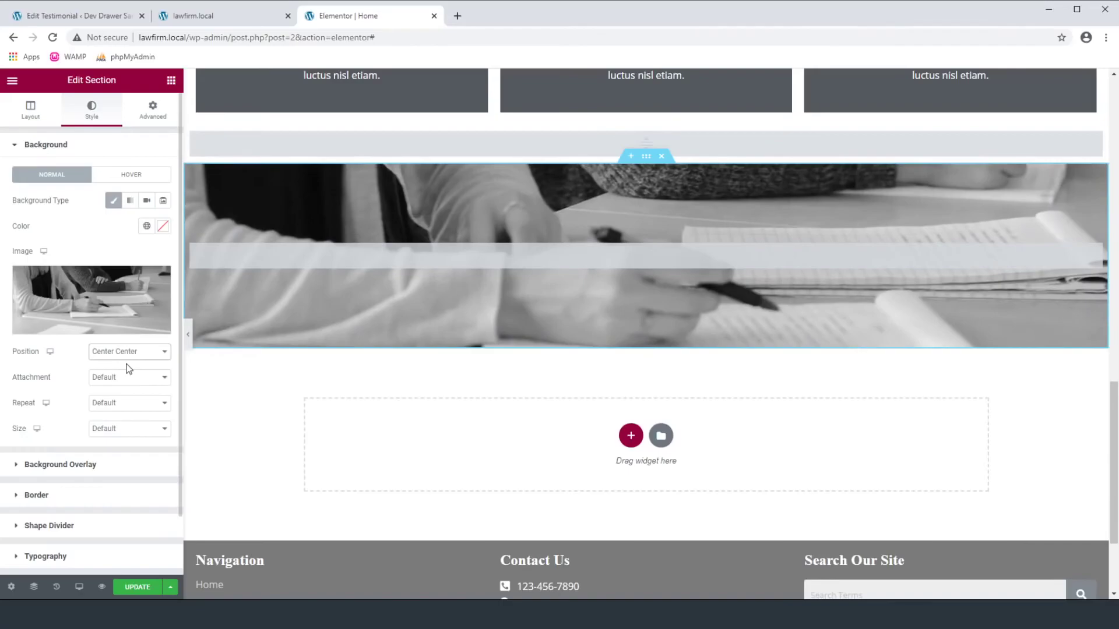
pyautogui.click(129, 437)
pyautogui.click(123, 463)
pyautogui.click(114, 426)
pyautogui.click(106, 386)
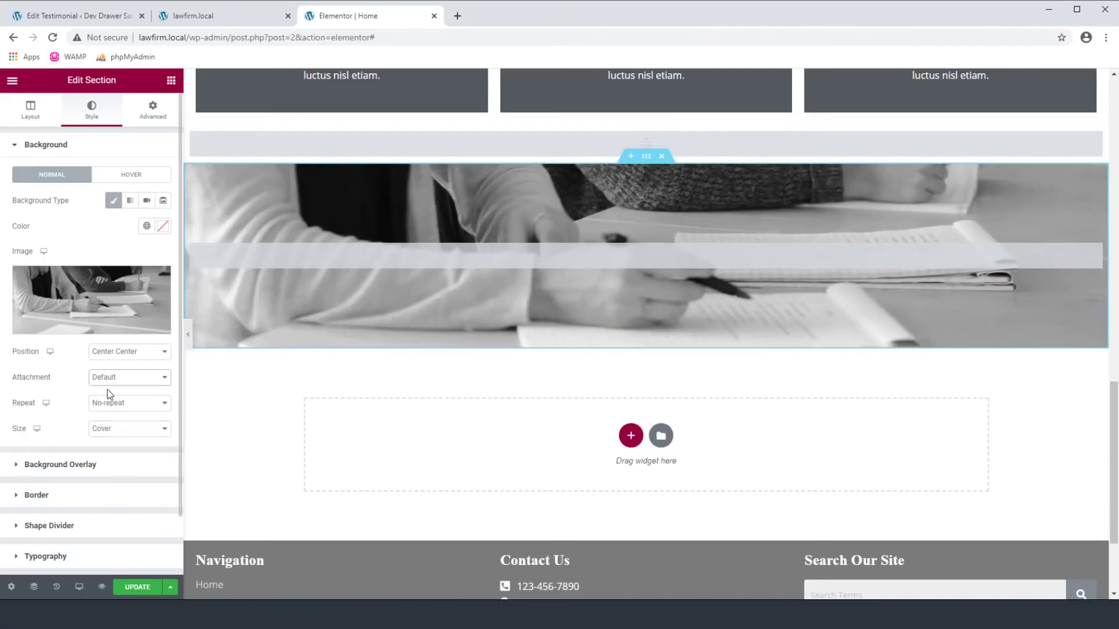
pyautogui.click(113, 411)
pyautogui.scroll(-2, 464, 309)
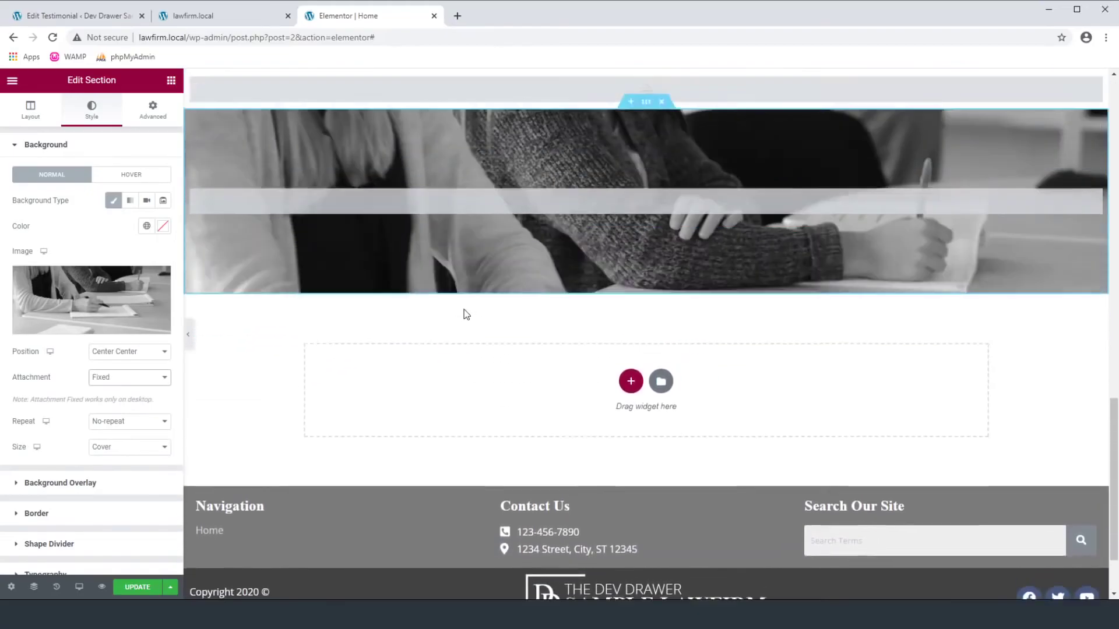
pyautogui.scroll(5, 464, 309)
pyautogui.scroll(-3, 464, 310)
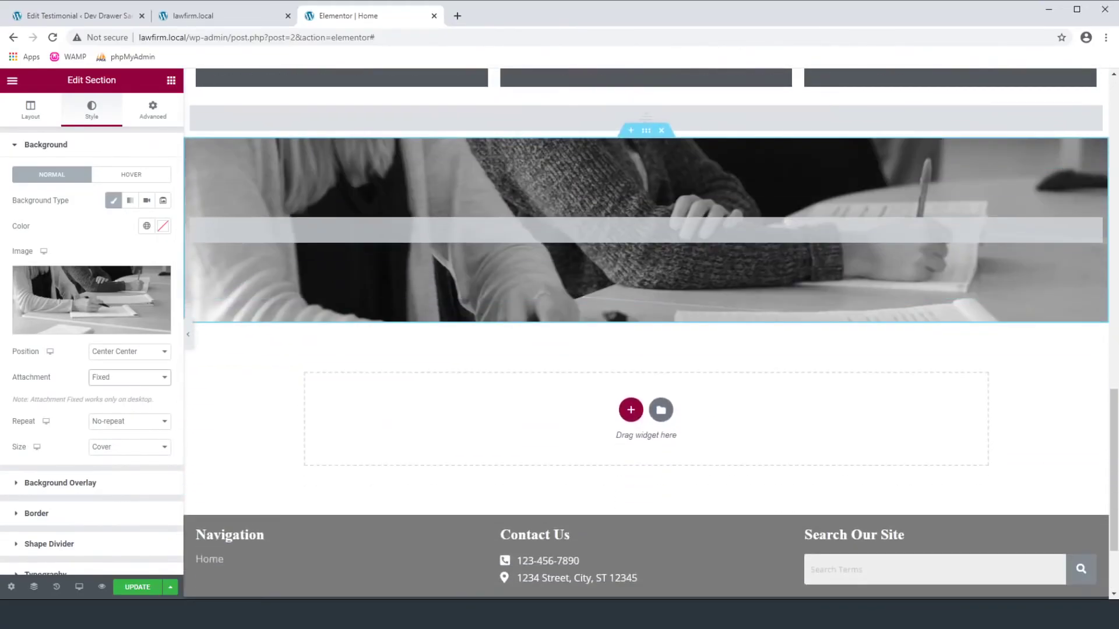
# - Add a classic #FFFFFF background overlay with 0.75 opacity to the testimonial section and update the page
pyautogui.click(54, 488)
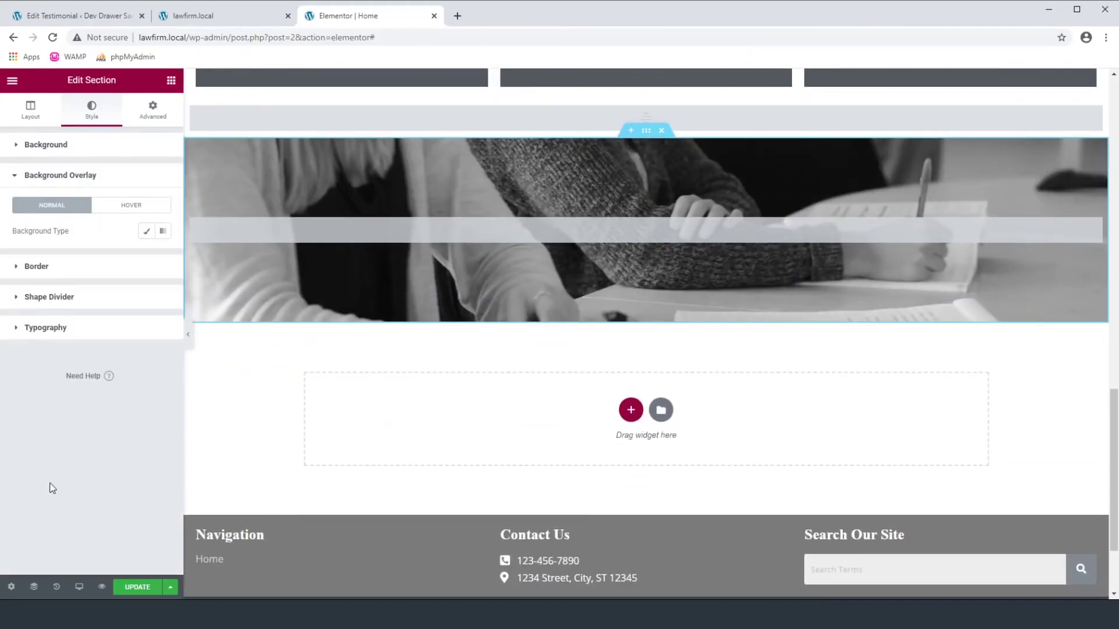
pyautogui.click(146, 233)
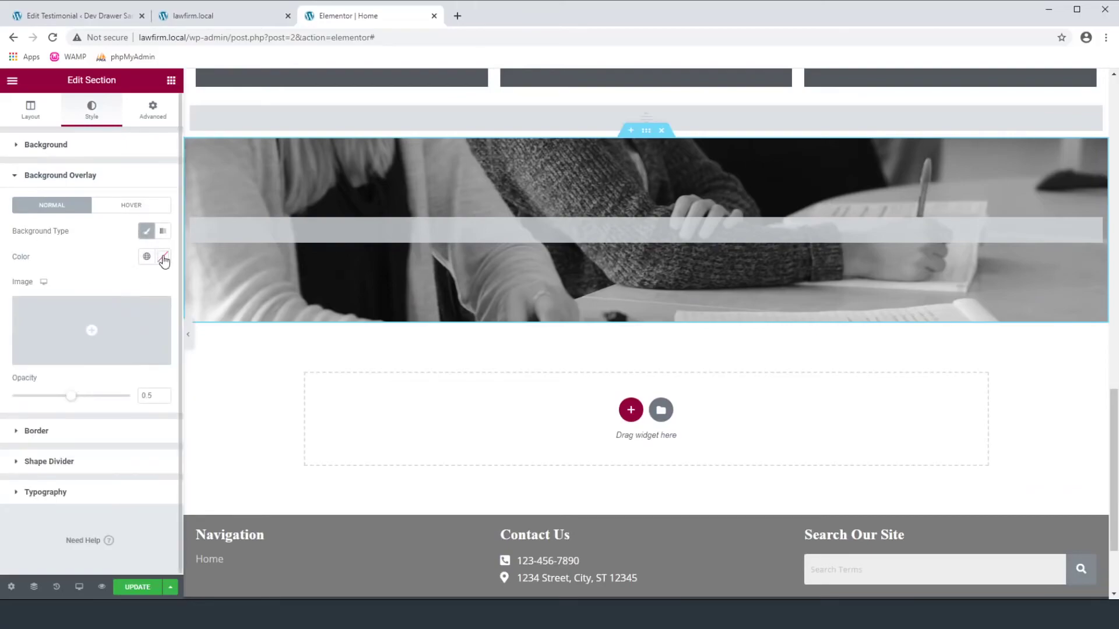
pyautogui.click(164, 261)
pyautogui.write('#FFFFFF')
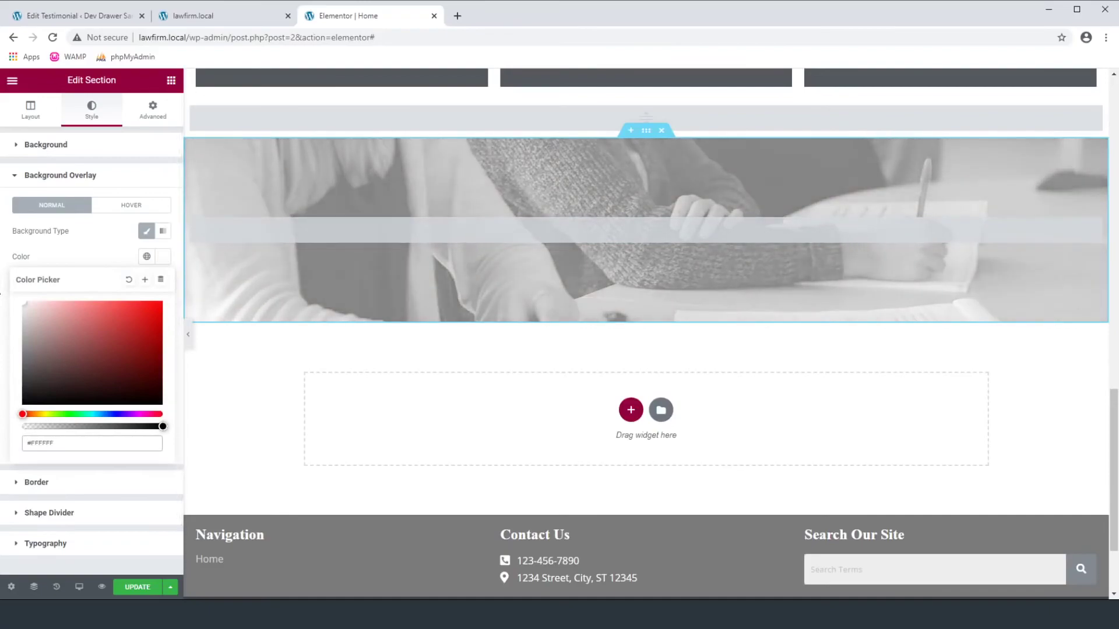
pyautogui.moveTo(45, 427); pyautogui.dragTo(83, 427)
pyautogui.click(138, 587)
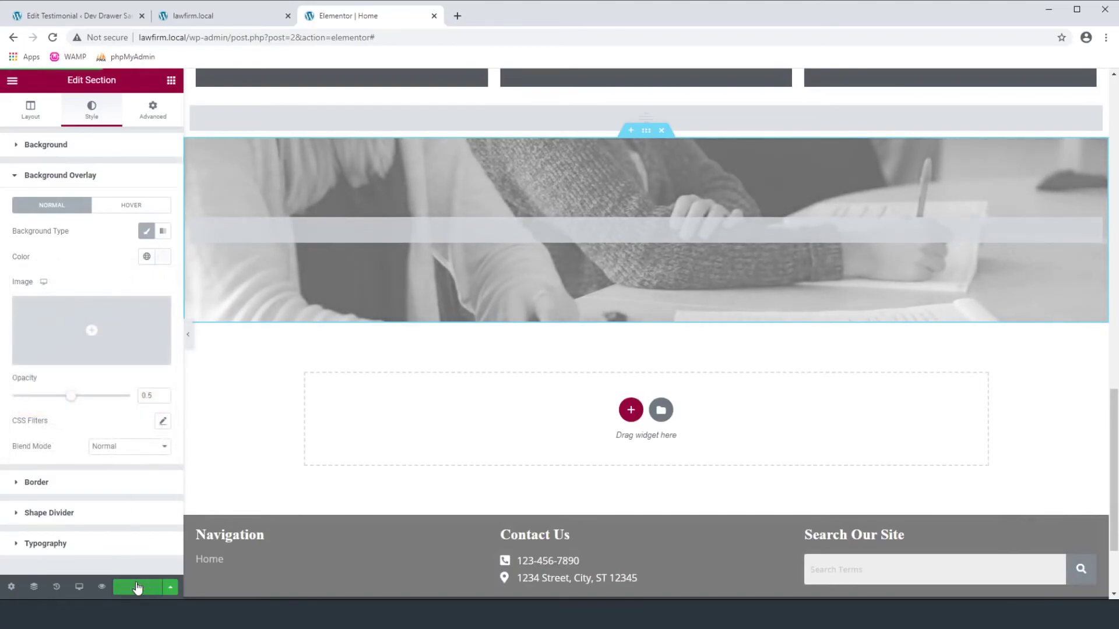
pyautogui.moveTo(72, 399); pyautogui.dragTo(101, 399)
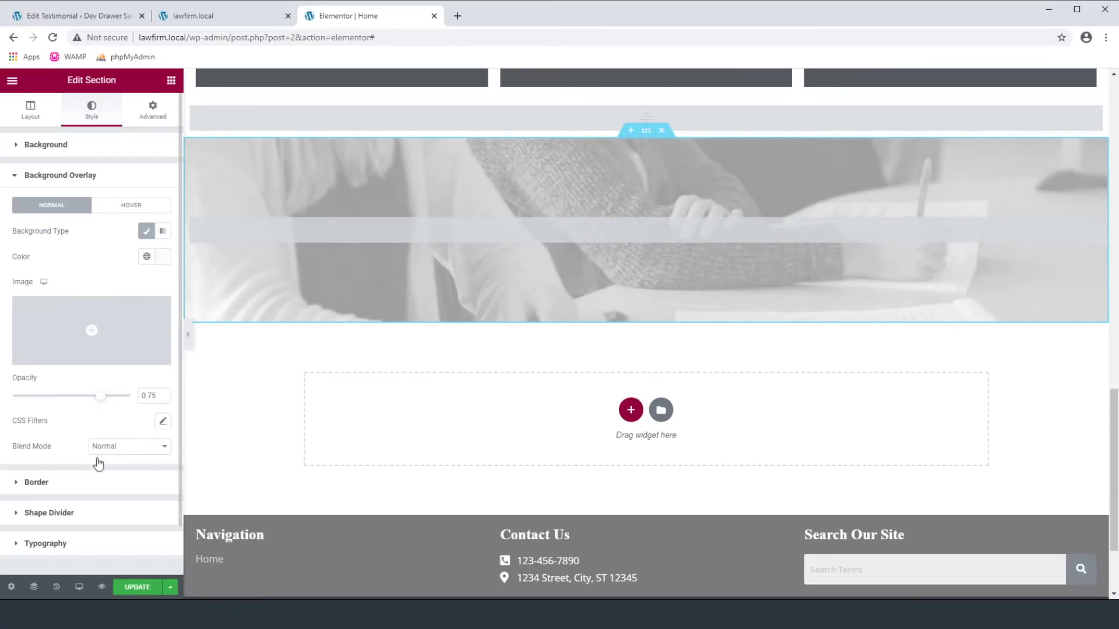
pyautogui.click(138, 587)
# - Set the background overlay opacity of the "Your Legal Needs Addressed" hero section to 0.7 and update the page
pyautogui.scroll(6, 508, 376)
pyautogui.scroll(10, 508, 376)
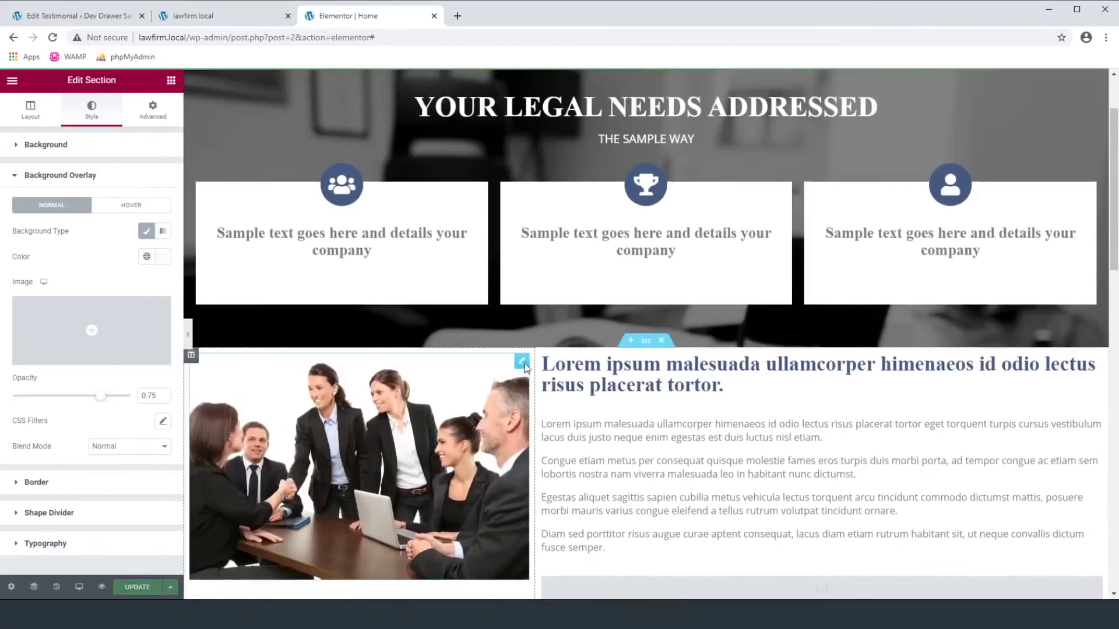
pyautogui.click(646, 147)
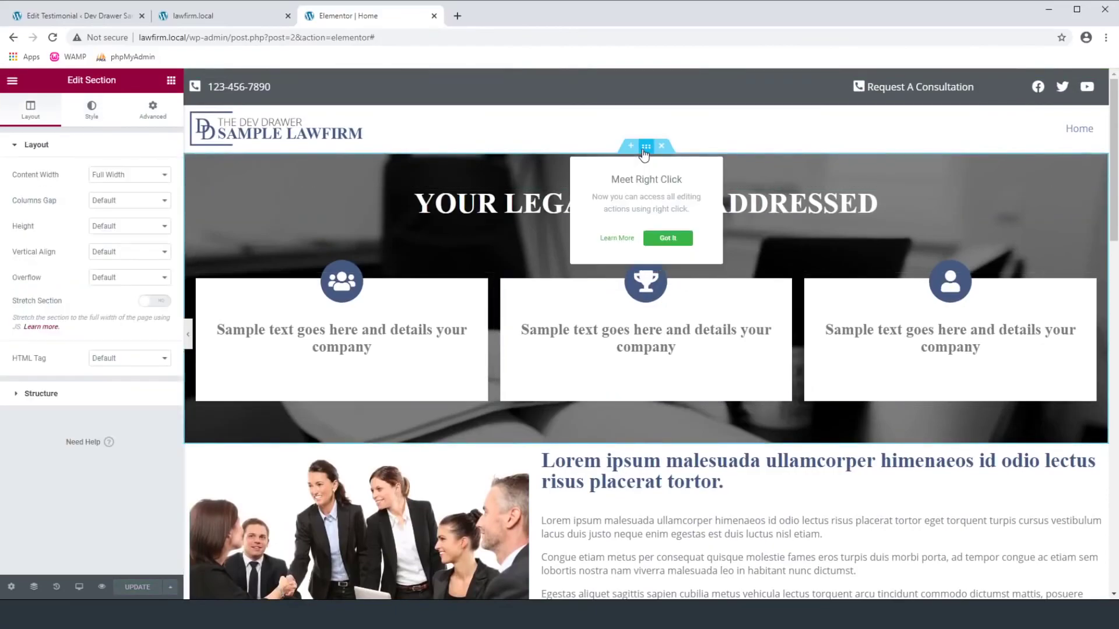
pyautogui.click(98, 111)
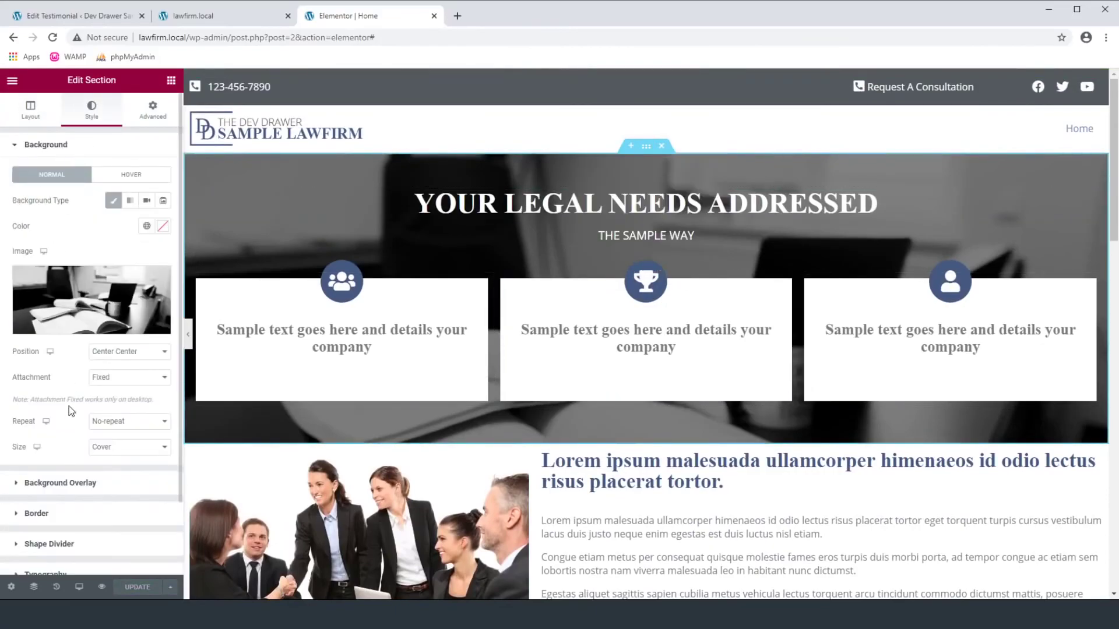
pyautogui.click(74, 481)
pyautogui.moveTo(71, 396); pyautogui.dragTo(98, 404)
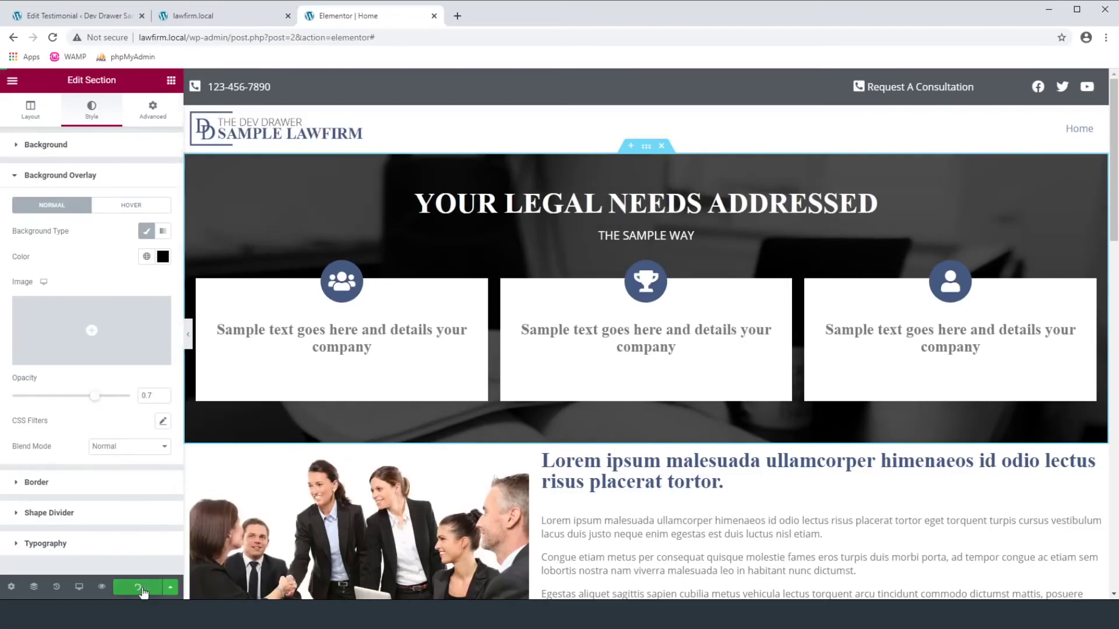
# - Reload the live home page and review the testimonial background along with the rest of the page sections
pyautogui.click(185, 23)
pyautogui.click(53, 37)
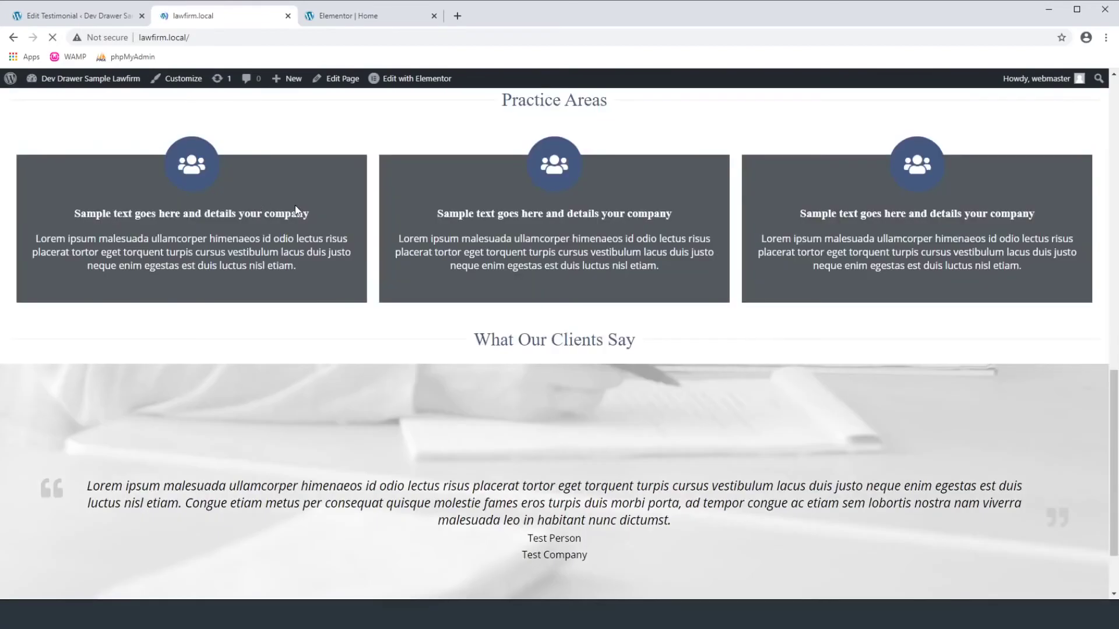
pyautogui.scroll(-3, 538, 296)
pyautogui.scroll(-3, 575, 375)
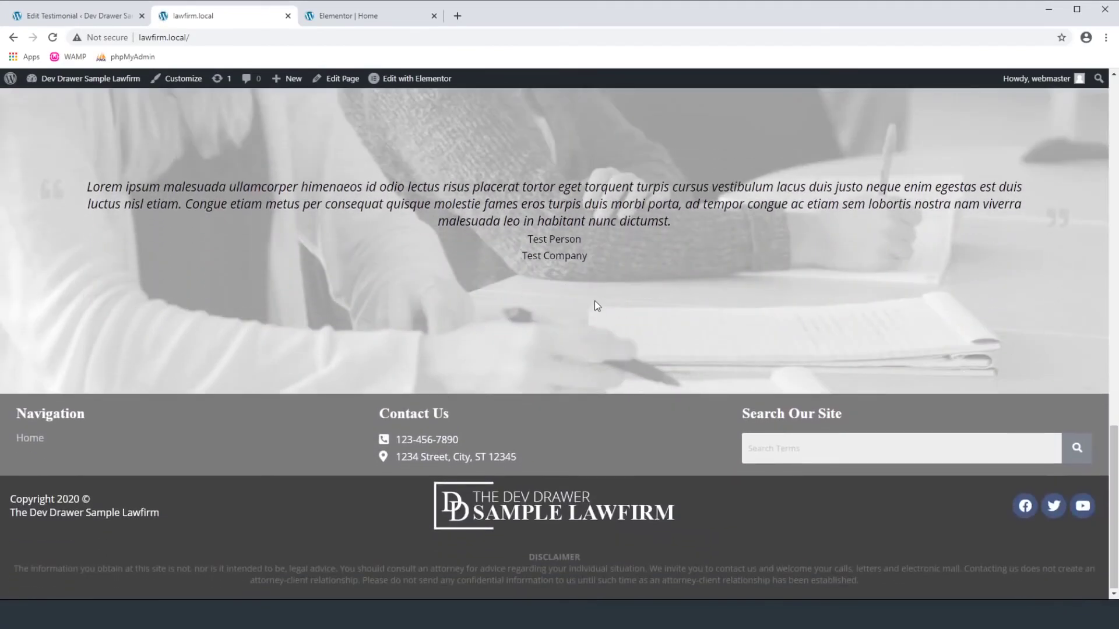
pyautogui.scroll(3, 594, 305)
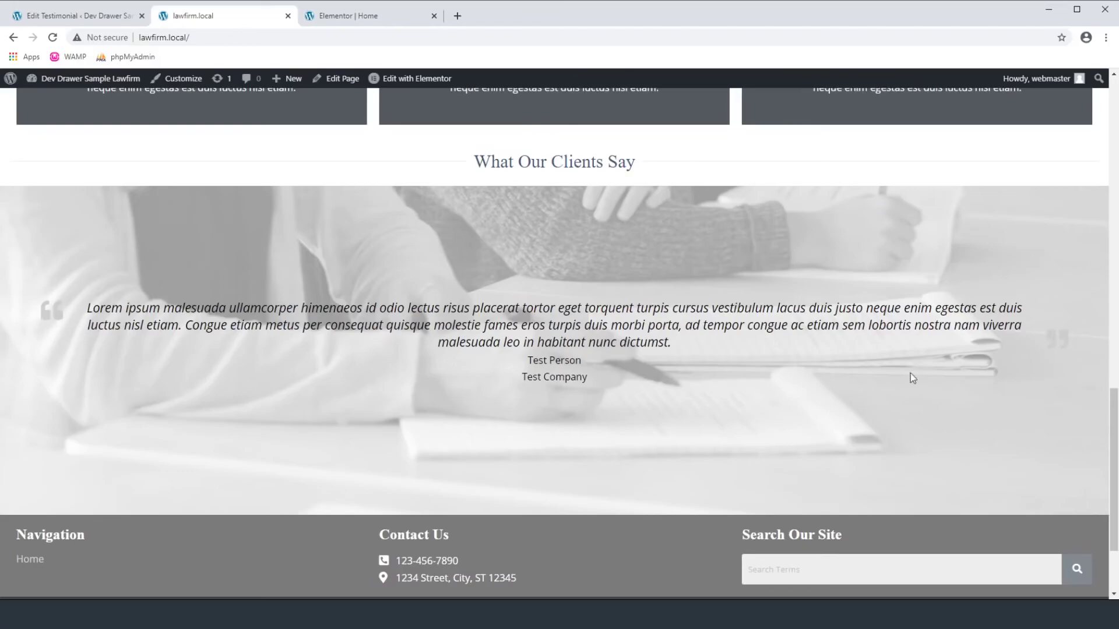
pyautogui.scroll(10, 529, 302)
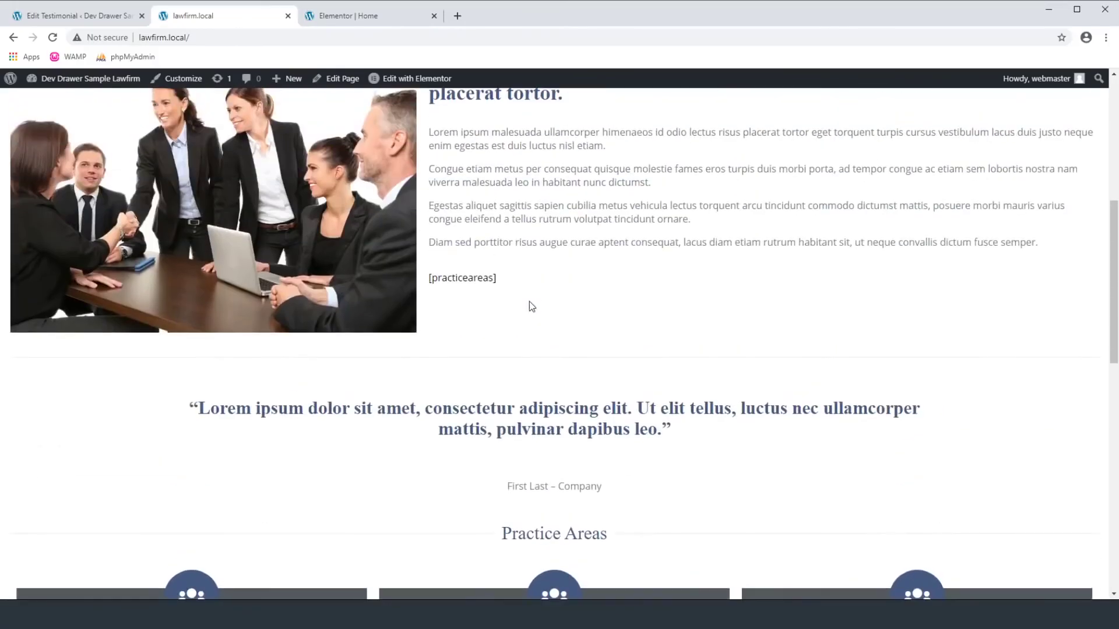
pyautogui.scroll(-7, 530, 327)
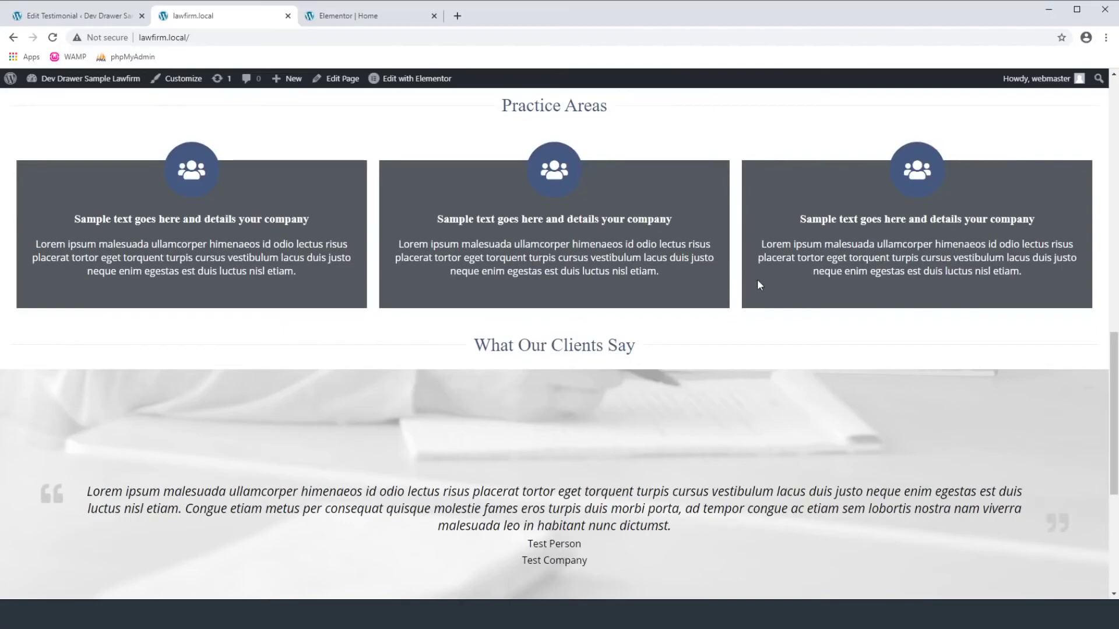
pyautogui.scroll(10, 744, 274)
pyautogui.scroll(1, 653, 286)
pyautogui.scroll(-11, 513, 312)
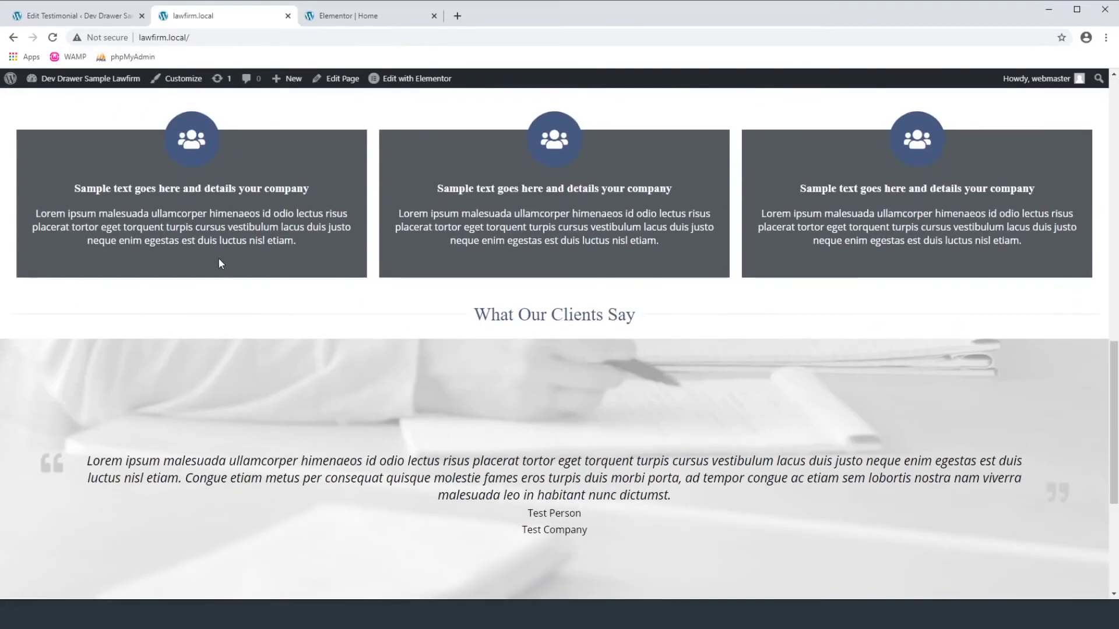
# - Inspect the first Practice Areas icon's styles and select the hex value of the primary global color
pyautogui.hotkey('ctrl', 'shift', 'i')
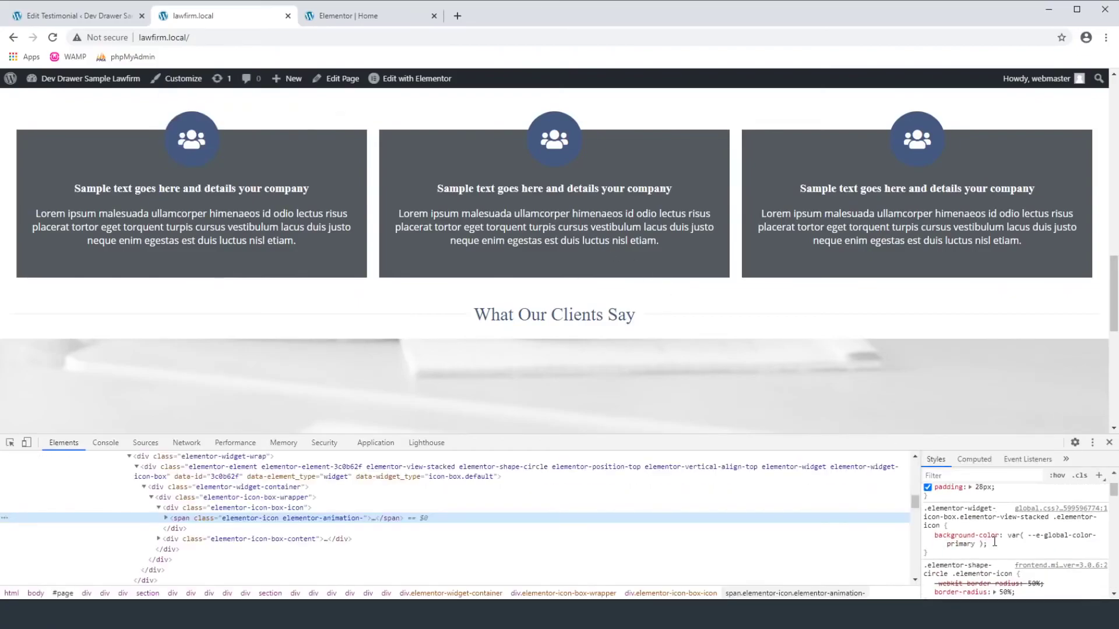
pyautogui.scroll(-5, 994, 545)
pyautogui.scroll(5, 993, 547)
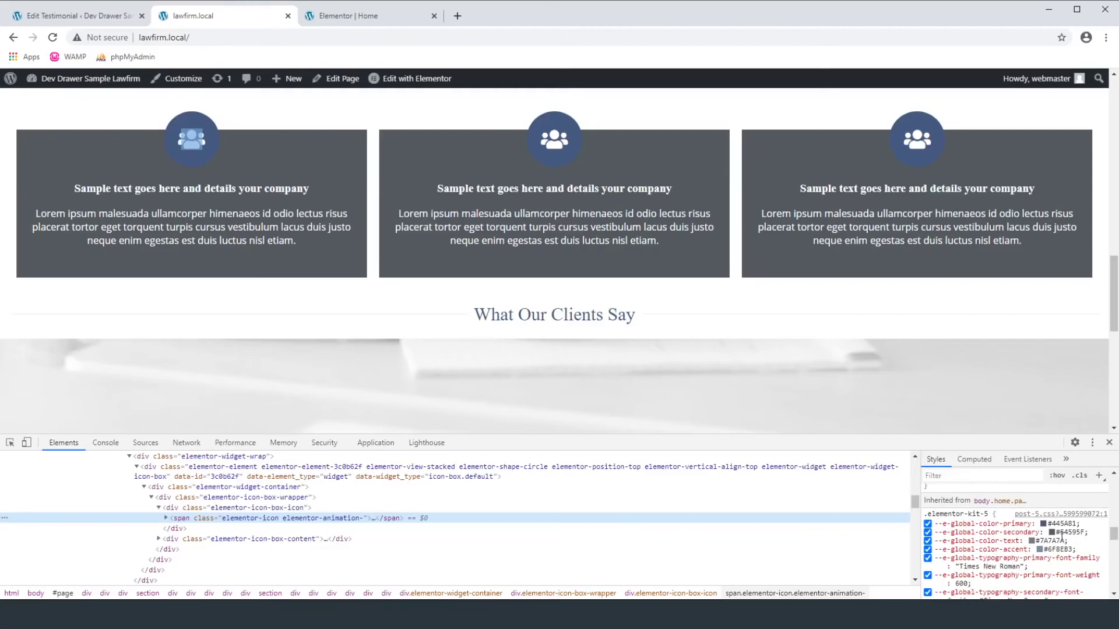
pyautogui.click(1067, 524)
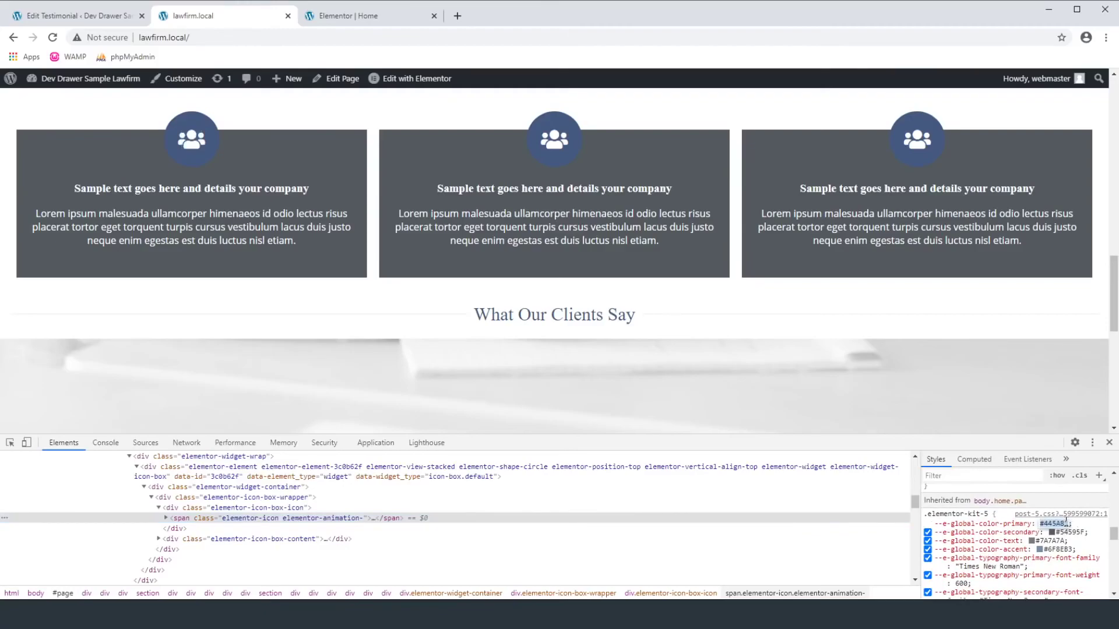
pyautogui.click(1109, 443)
# - Open the Home Page slideshow view of the testimonials plugin for editing in the WordPress admin
pyautogui.click(80, 14)
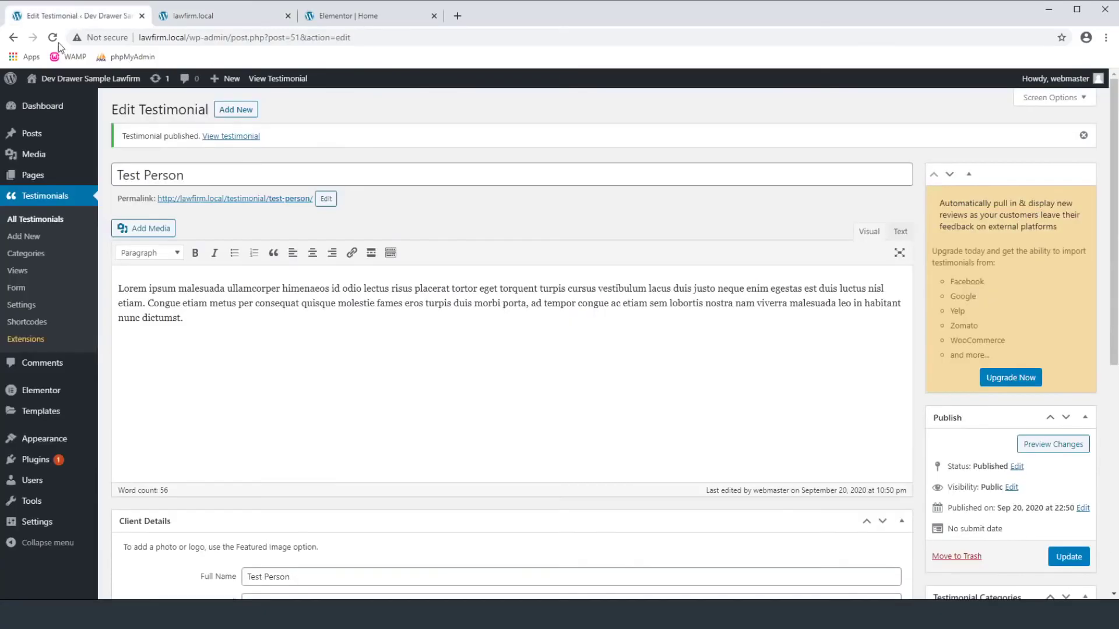
pyautogui.click(18, 270)
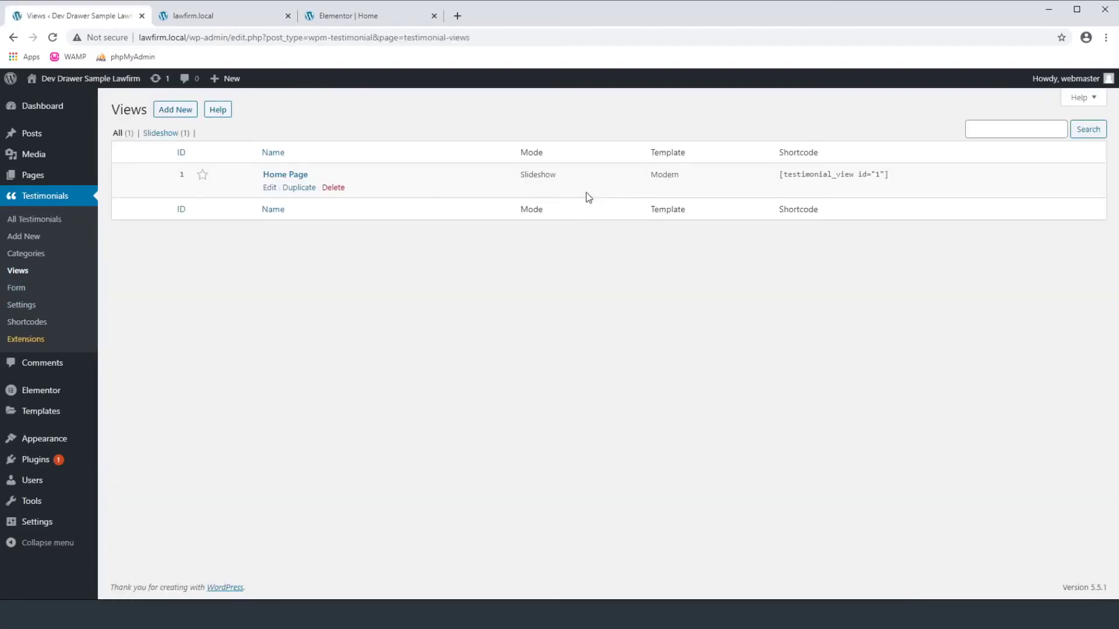
pyautogui.click(269, 187)
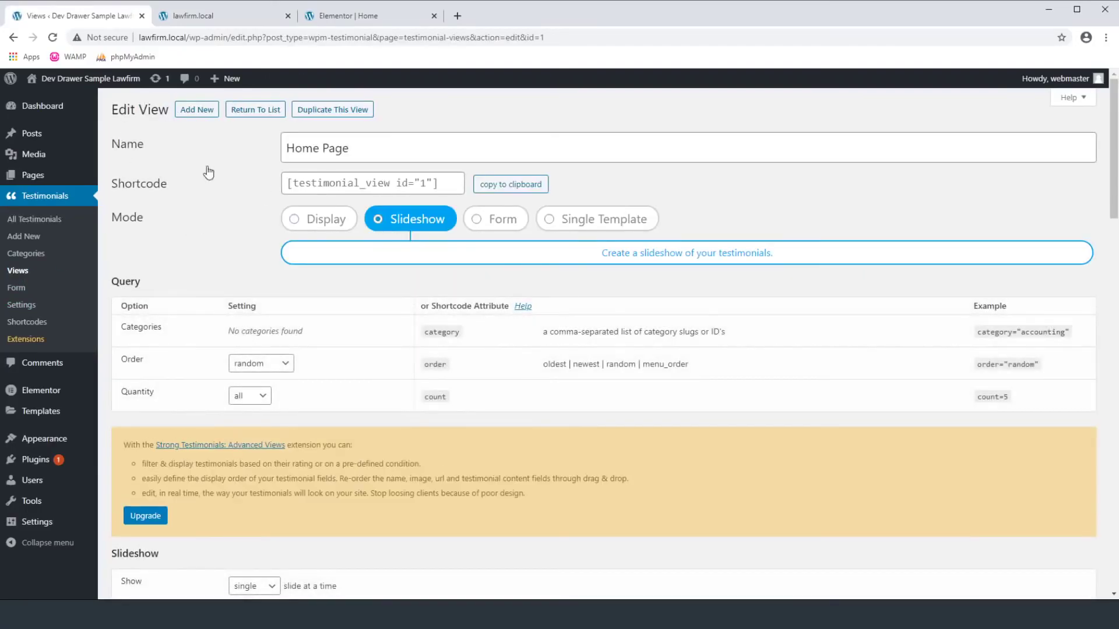
# - Examine the Home Page testimonial view's fields, template, background and font color settings
pyautogui.scroll(-10, 196, 340)
pyautogui.scroll(-5, 647, 353)
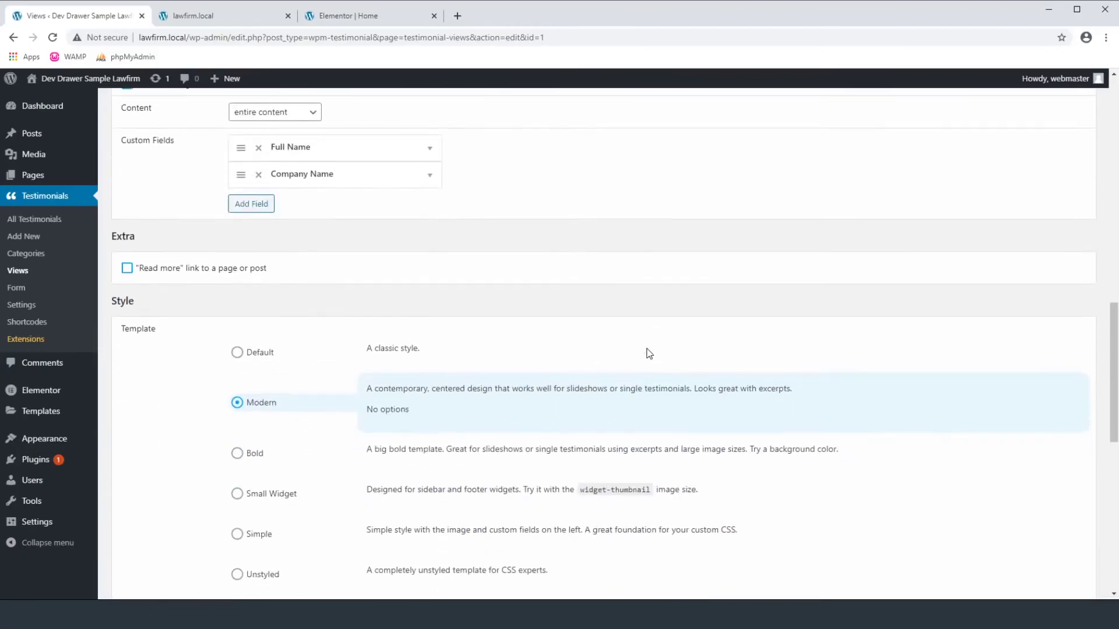
pyautogui.scroll(6, 620, 345)
pyautogui.scroll(-12, 222, 271)
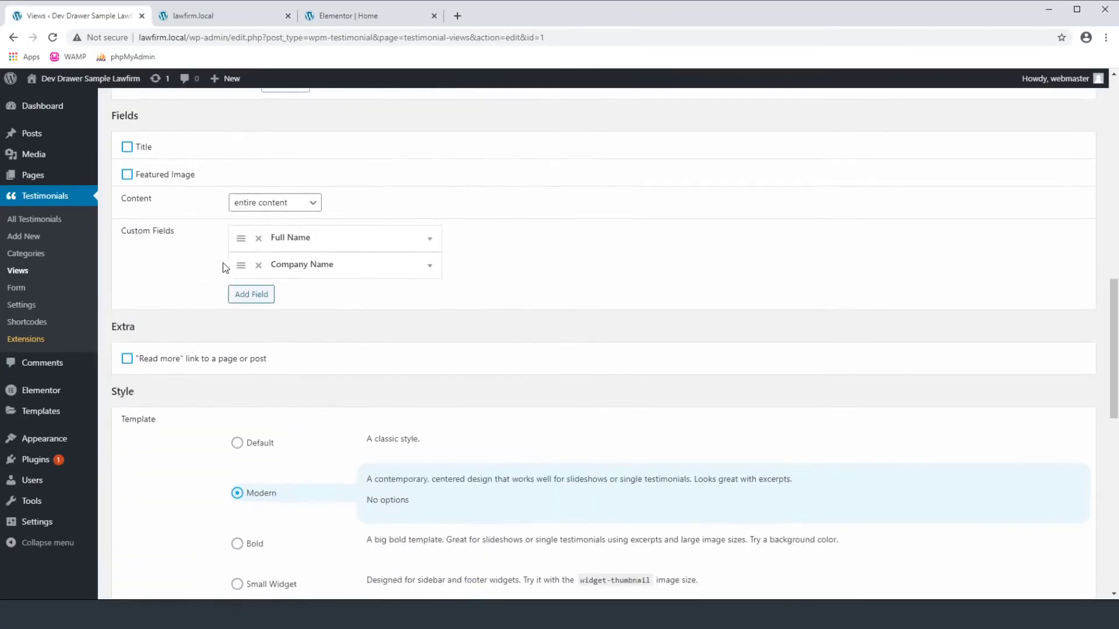
pyautogui.scroll(-4, 339, 413)
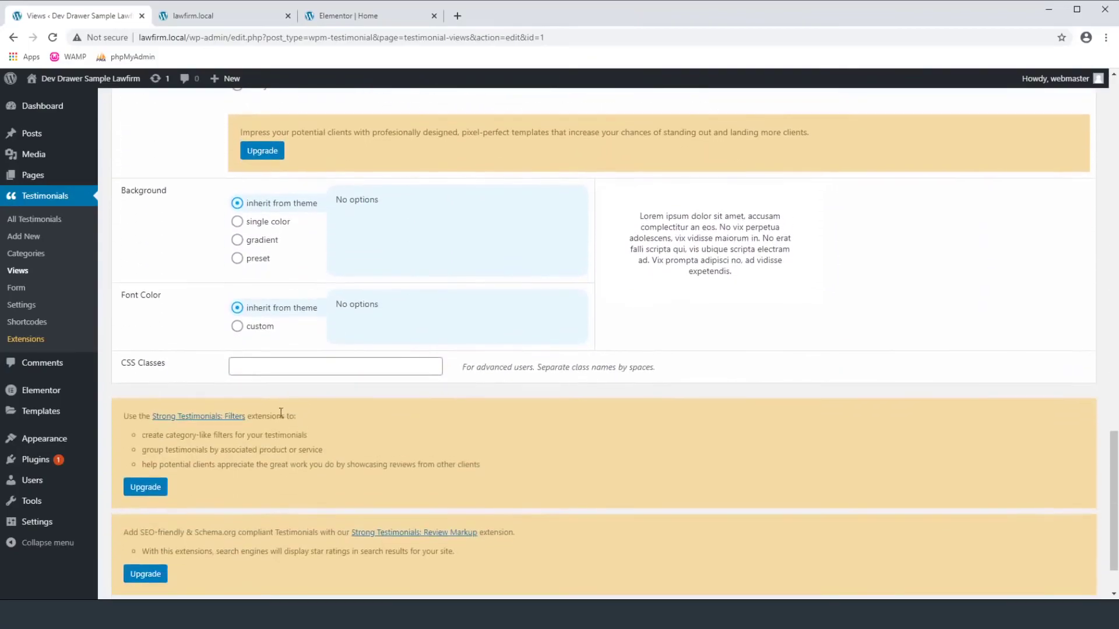
pyautogui.scroll(-2, 233, 401)
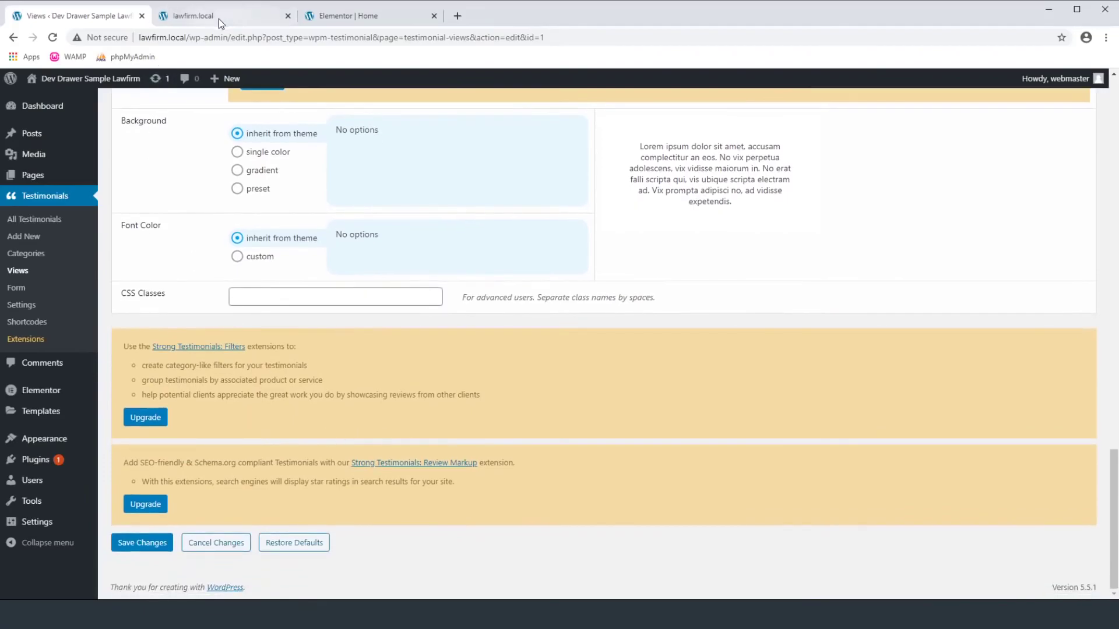
# - Inspect the live testimonial's opening quote mark and copy its :before and :after selectors into a new rule in style.css in Visual Studio Code
pyautogui.click(219, 19)
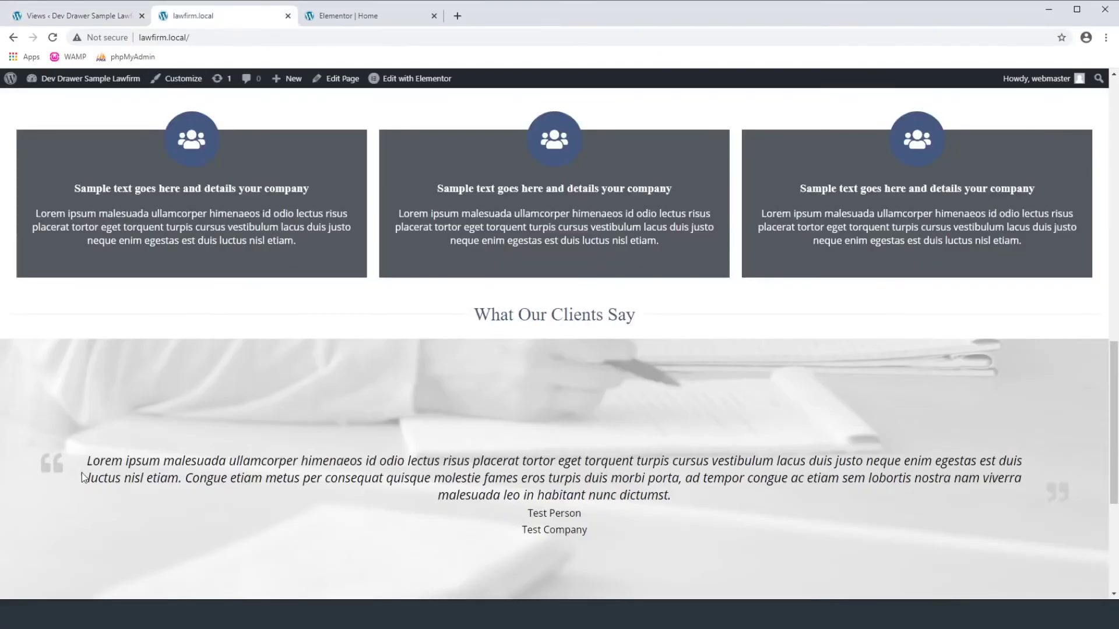
pyautogui.hotkey('ctrl', 'shift', 'i')
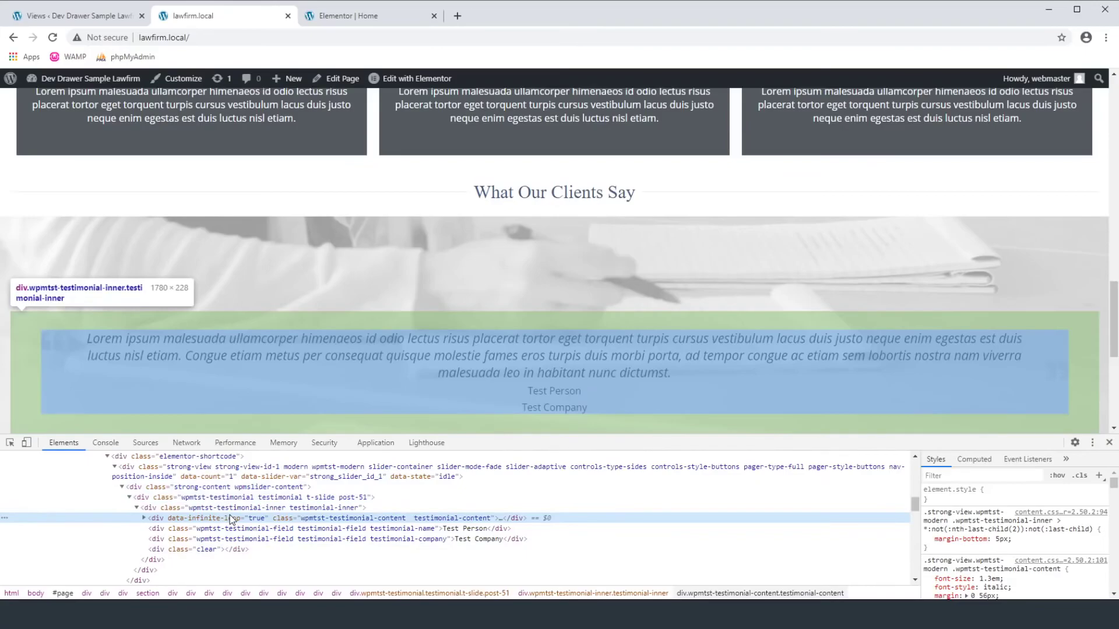
pyautogui.click(144, 519)
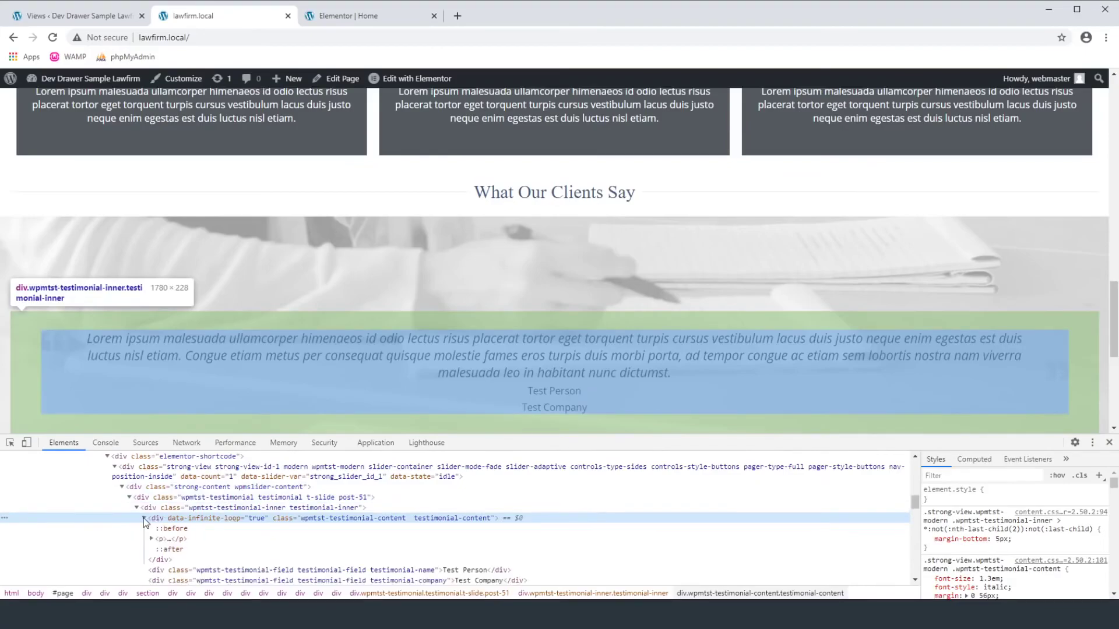
pyautogui.click(181, 530)
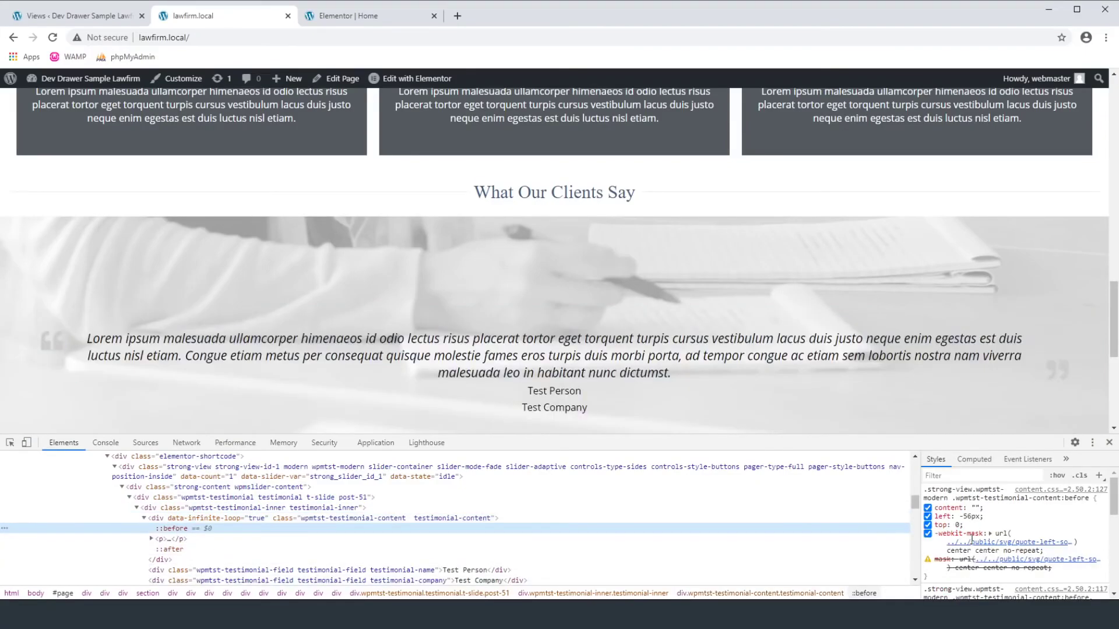
pyautogui.scroll(-2, 970, 539)
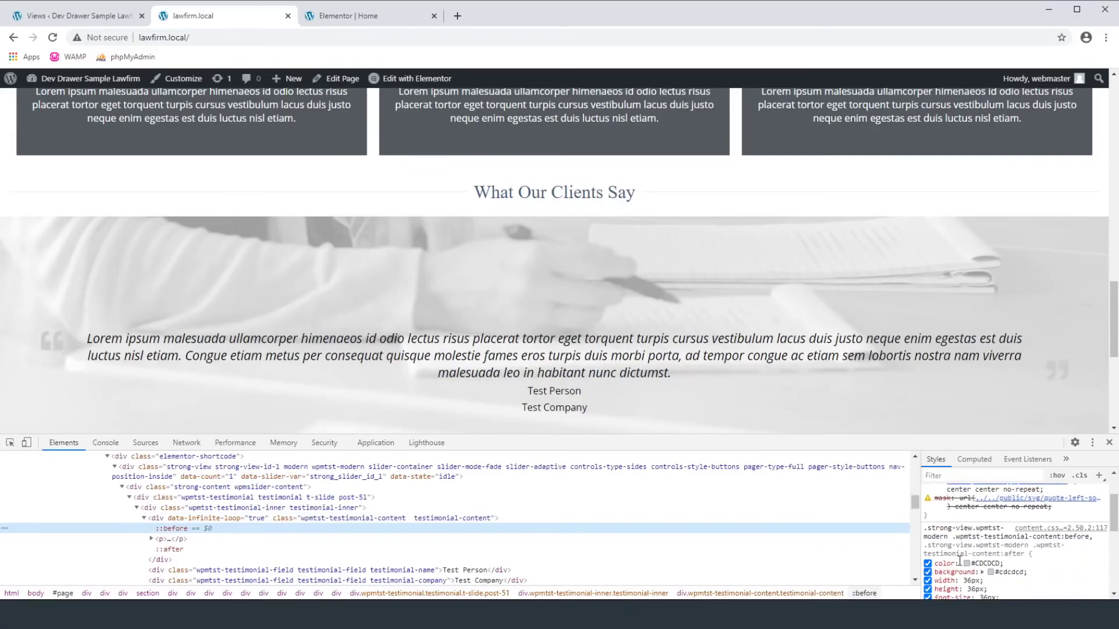
pyautogui.click(966, 549)
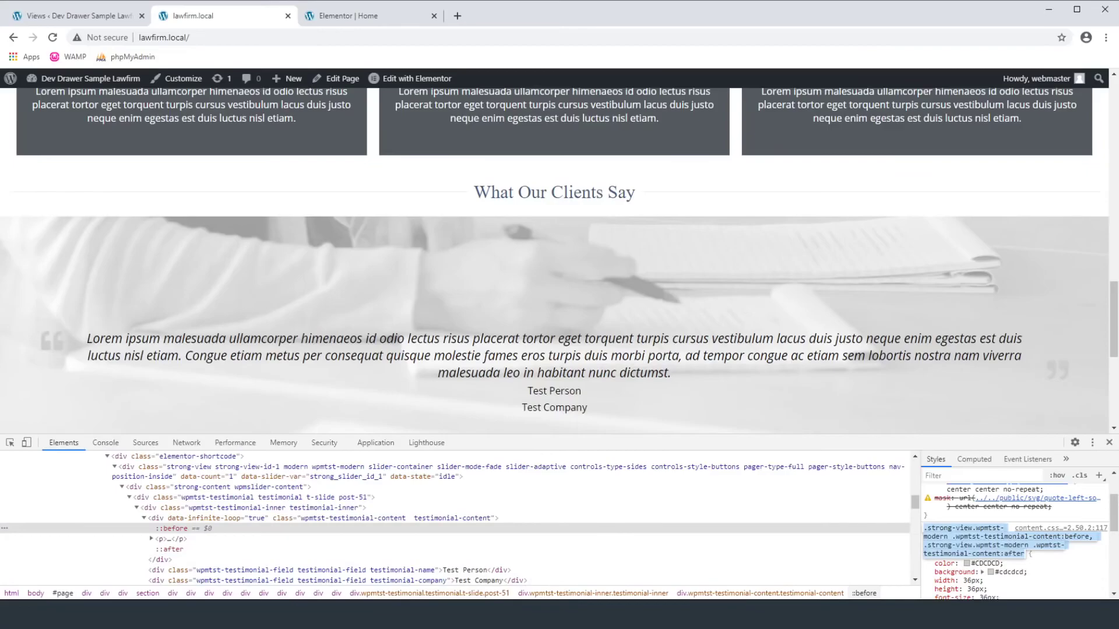
pyautogui.hotkey('alt', 'Tab')
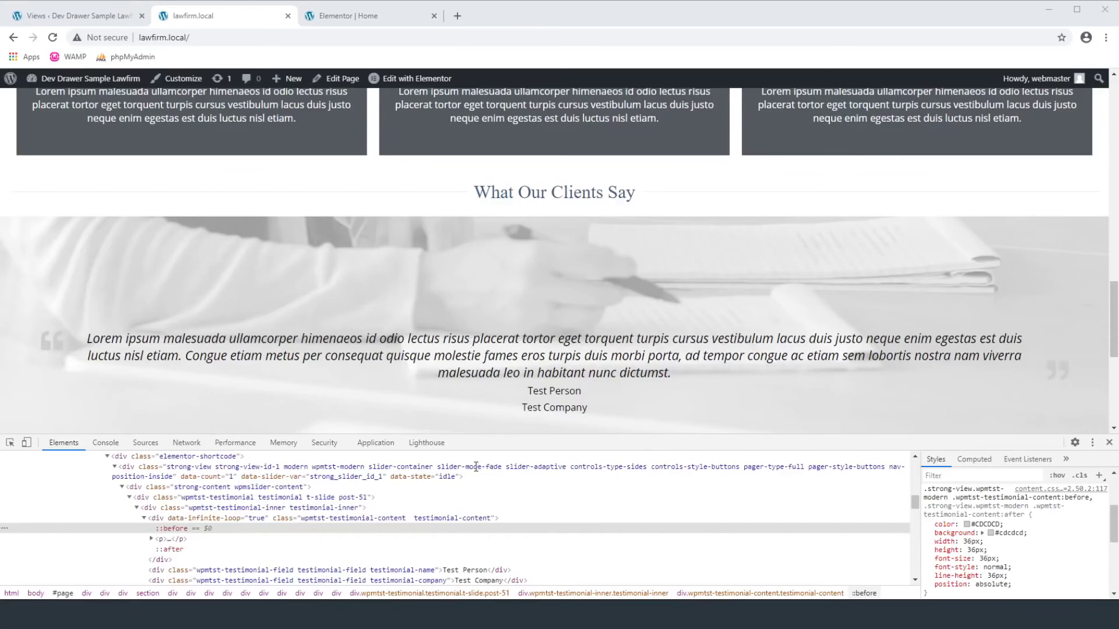
pyautogui.click(111, 176)
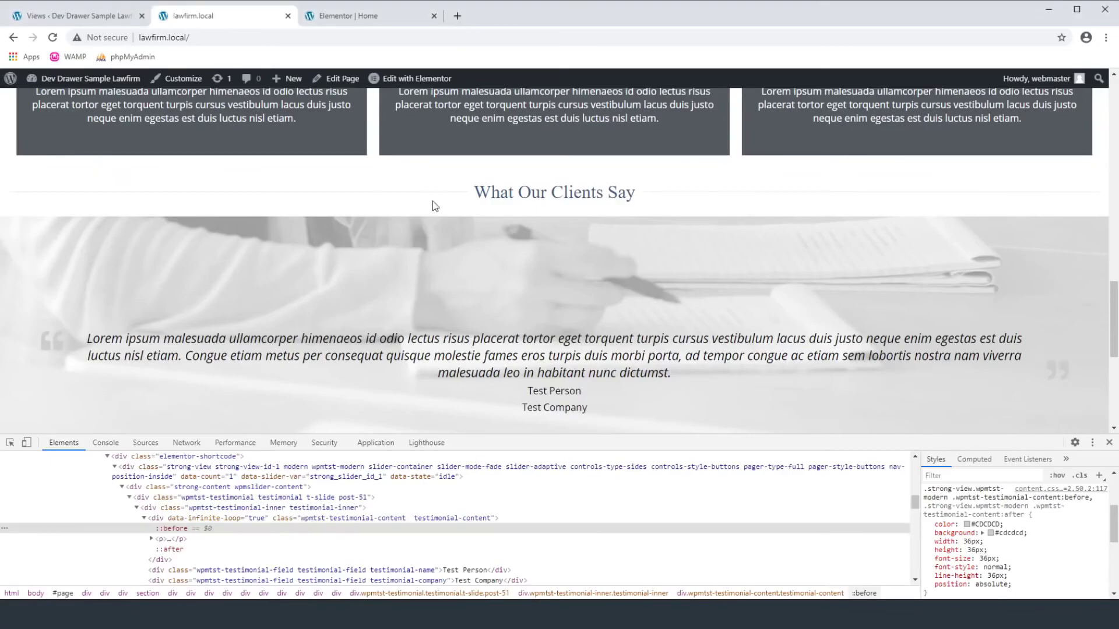
# - Inspect the middle Practice Areas icon on the live page and copy the primary global color hex value #445A81
pyautogui.scroll(2, 425, 204)
pyautogui.rightClick(560, 158)
pyautogui.click(606, 292)
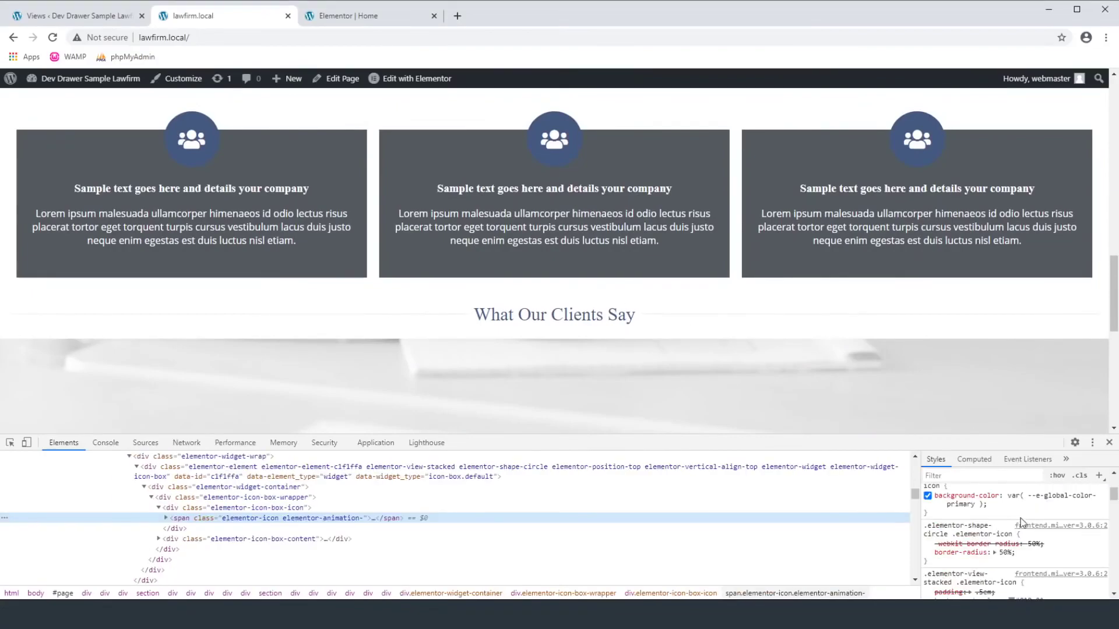
pyautogui.scroll(-6, 1021, 516)
pyautogui.scroll(-5, 1050, 533)
pyautogui.click(1058, 556)
pyautogui.hotkey('ctrl', 'c')
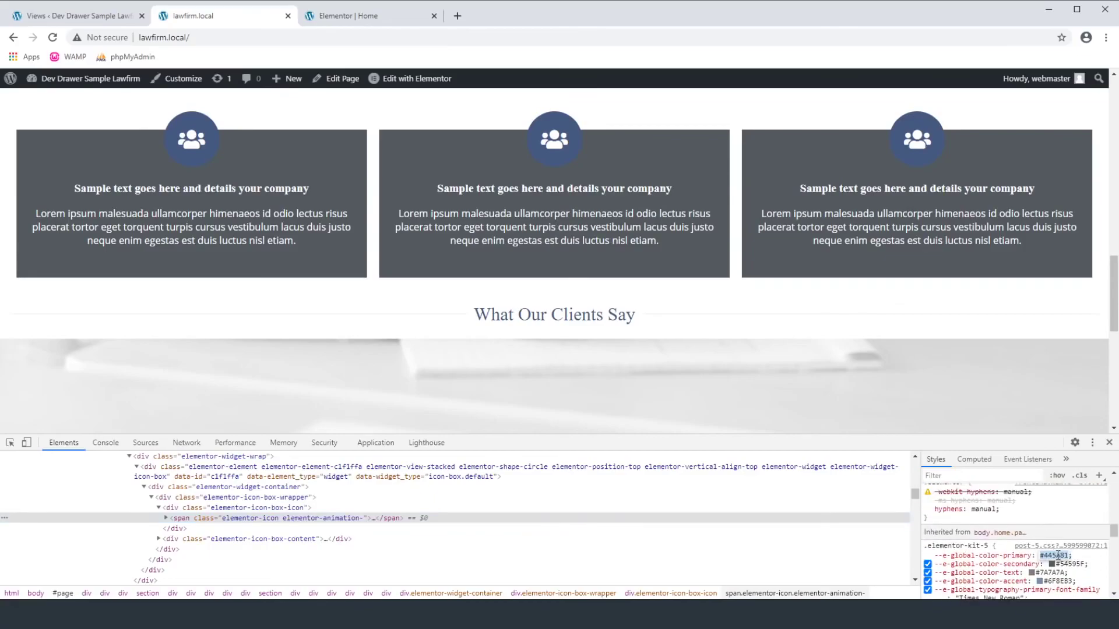
pyautogui.click(1109, 442)
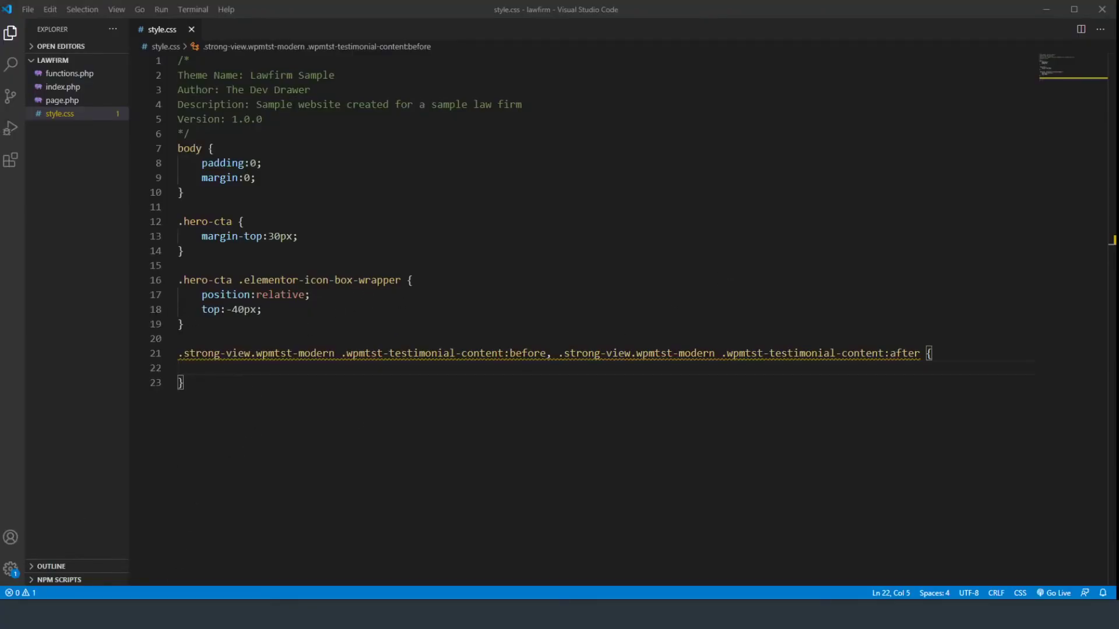
# - In style.css, set both the background and color of the testimonial quote mark rule to #445A81 and save
pyautogui.click(211, 361)
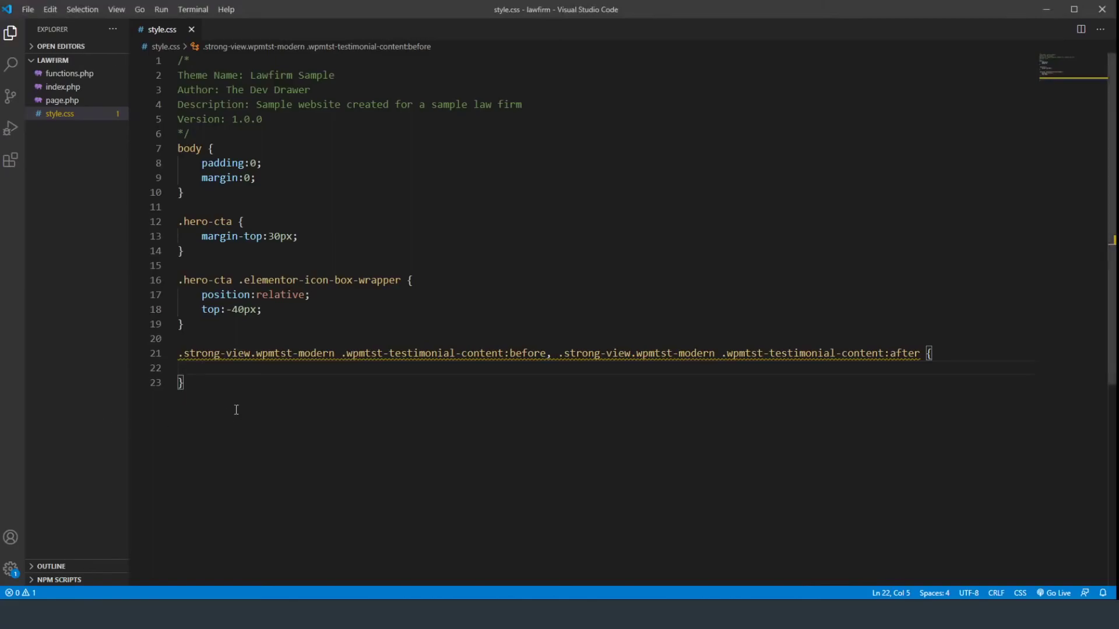
pyautogui.write('background:')
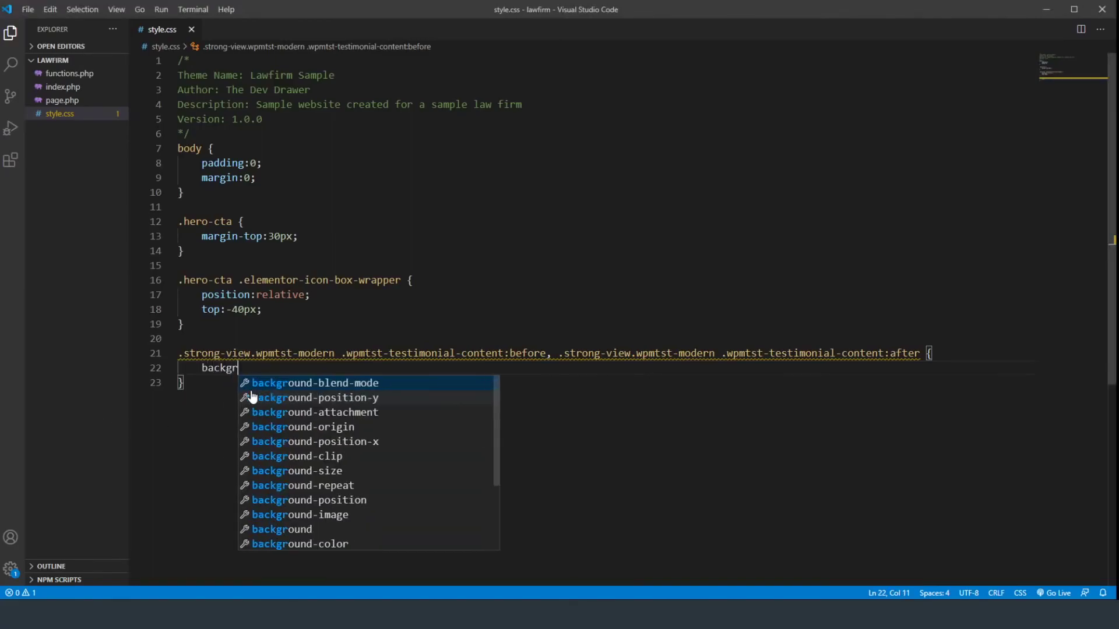
pyautogui.write(';')
pyautogui.press('Return')
pyautogui.write('color:')
pyautogui.hotkey('ctrl', 'v')
pyautogui.write(';')
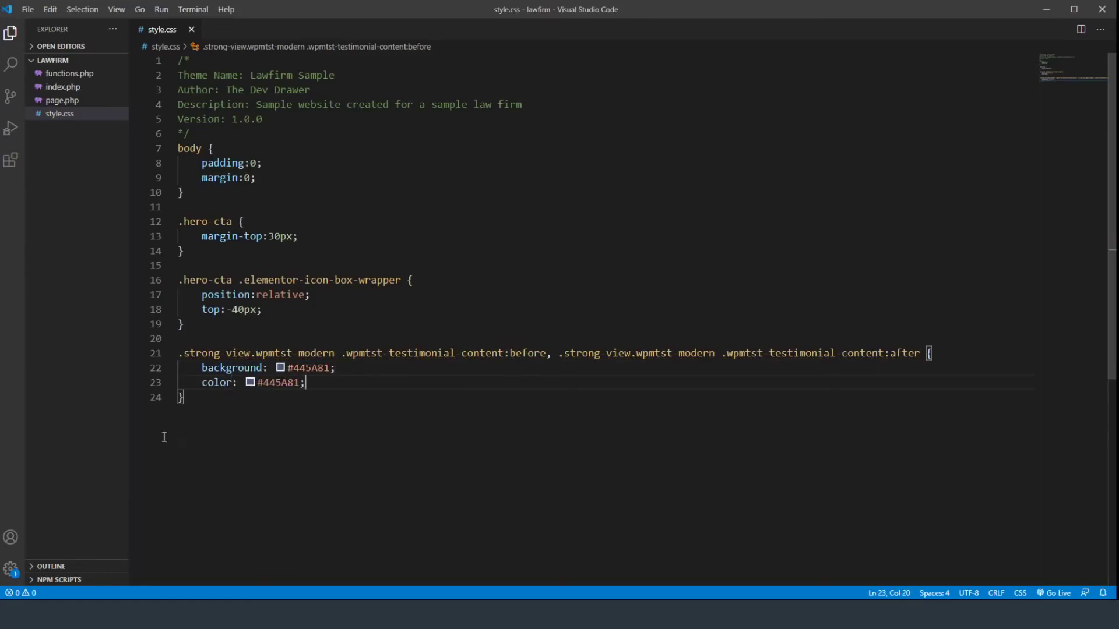
pyautogui.hotkey('alt', 'Tab')
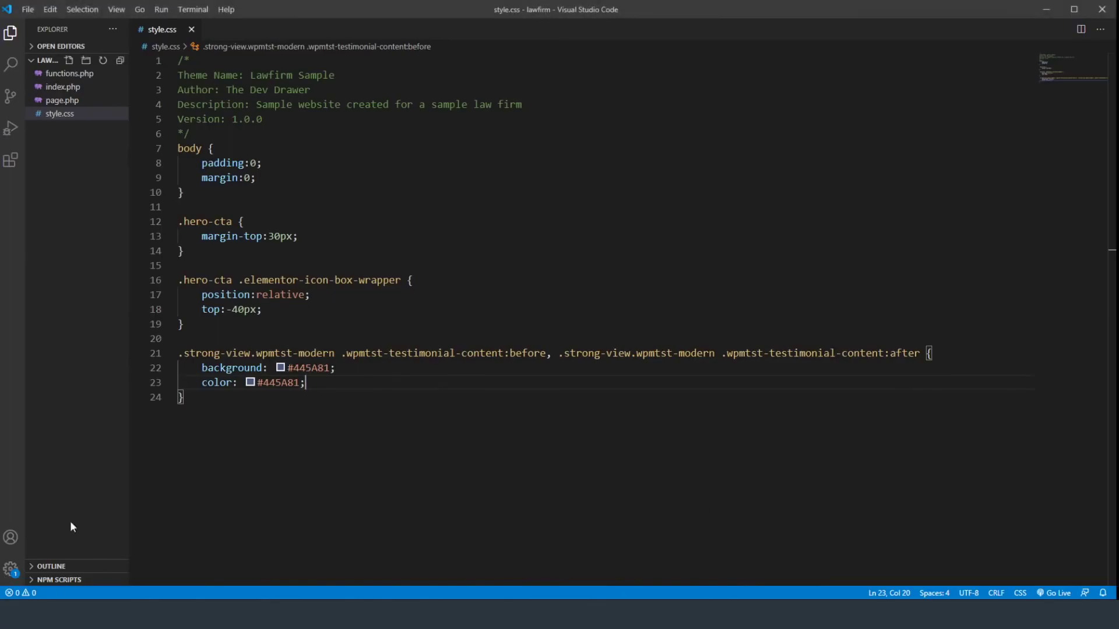
# - Add !important to the color and background declarations of the testimonial quote mark rule and save style.css
pyautogui.click(310, 389)
pyautogui.write('!importa')
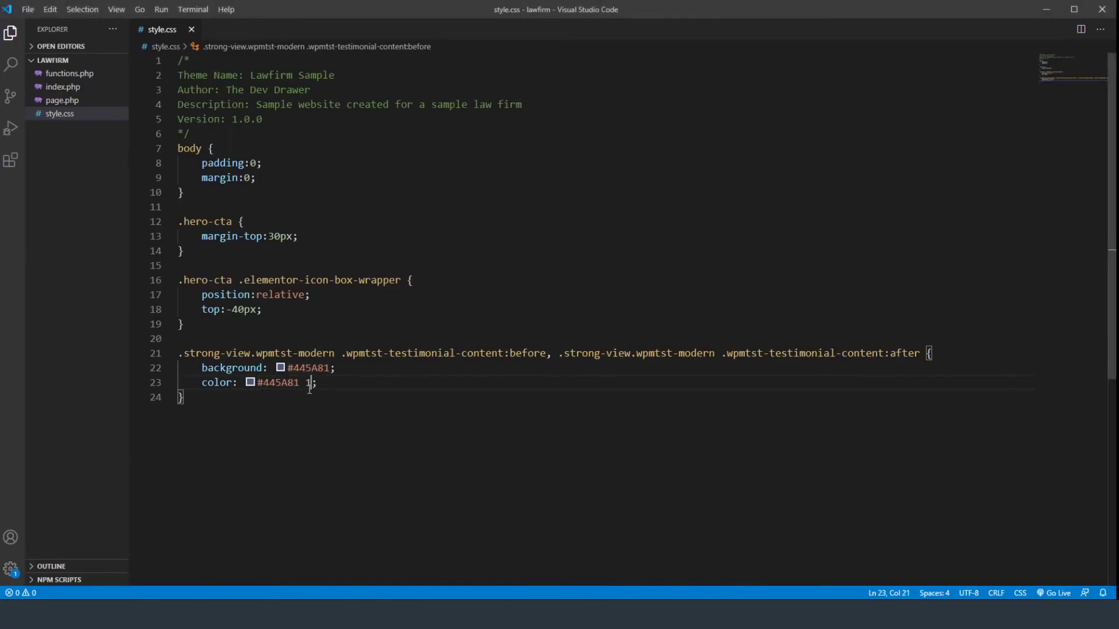
pyautogui.write('nt')
pyautogui.click(310, 388)
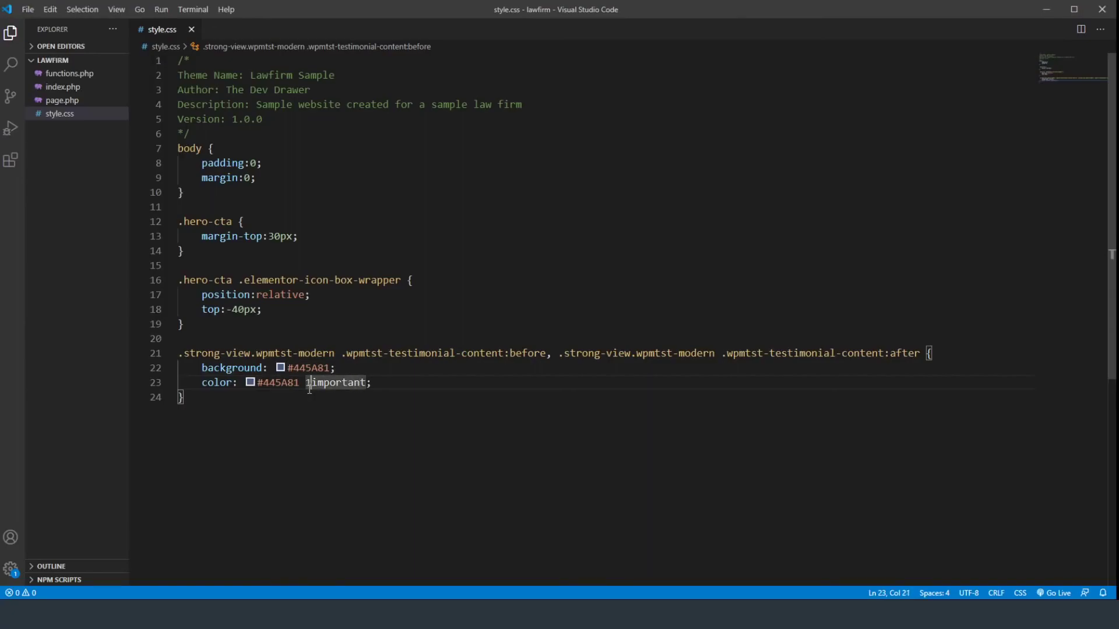
pyautogui.click(329, 367)
pyautogui.write('!important')
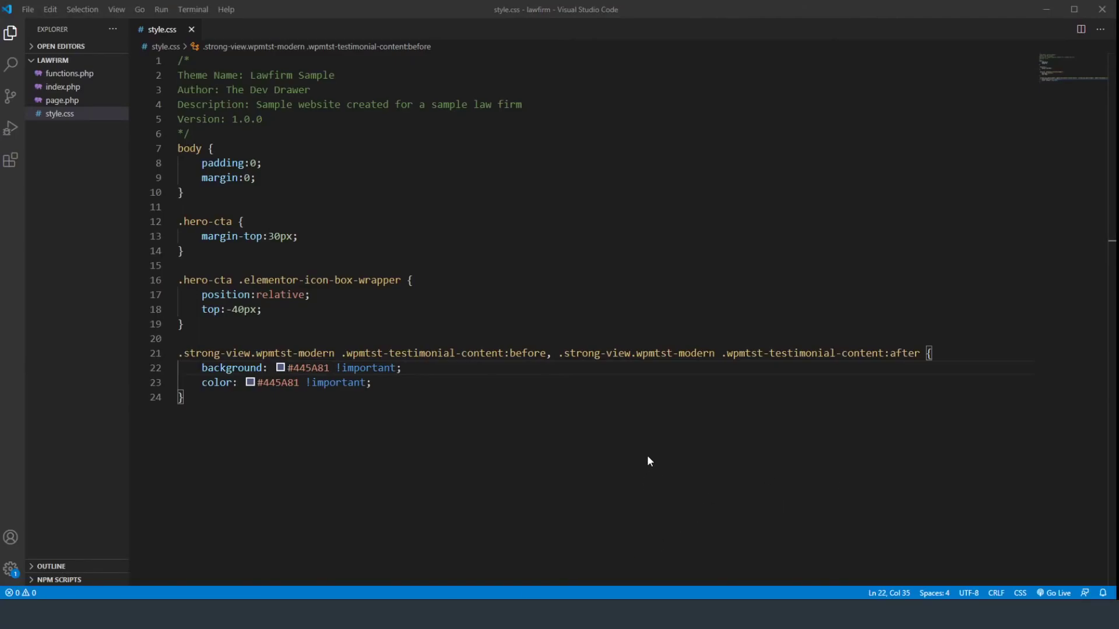
# - Switch to the live home page in the browser and review the testimonial quote marks and all page sections
pyautogui.hotkey('alt', 'Tab')
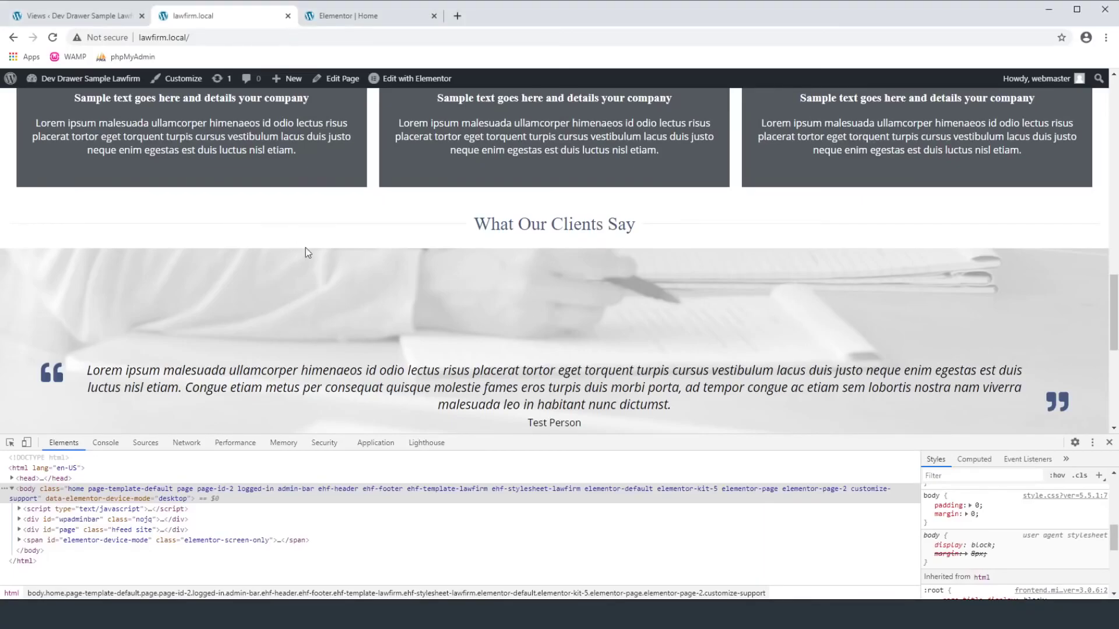
pyautogui.scroll(-3, 368, 340)
pyautogui.click(1109, 443)
pyautogui.scroll(6, 533, 329)
pyautogui.scroll(12, 530, 350)
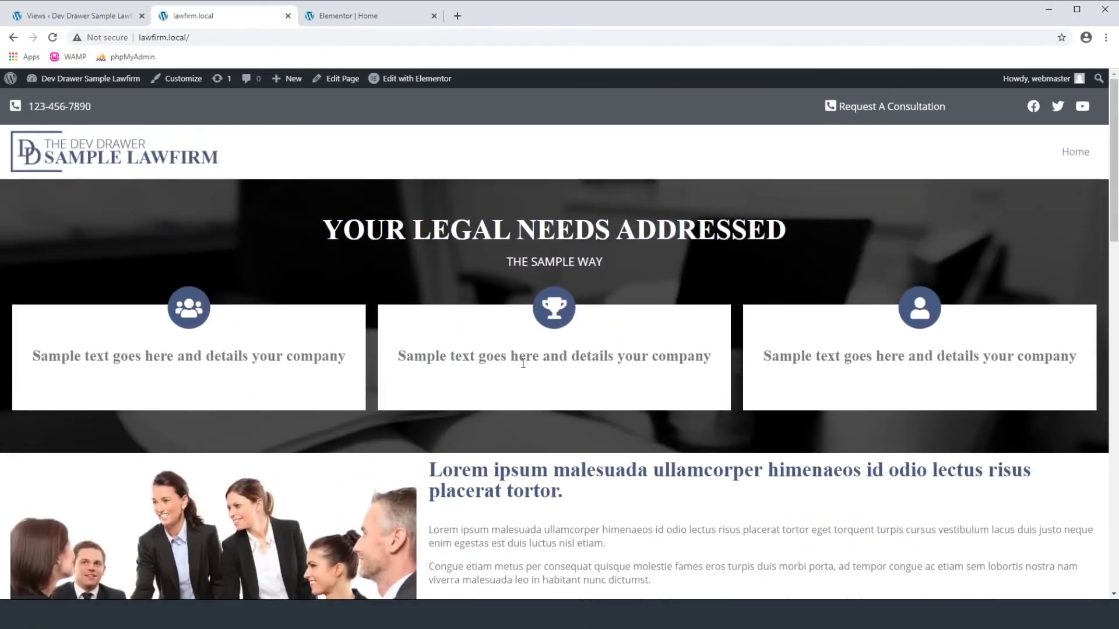
pyautogui.scroll(-6, 522, 364)
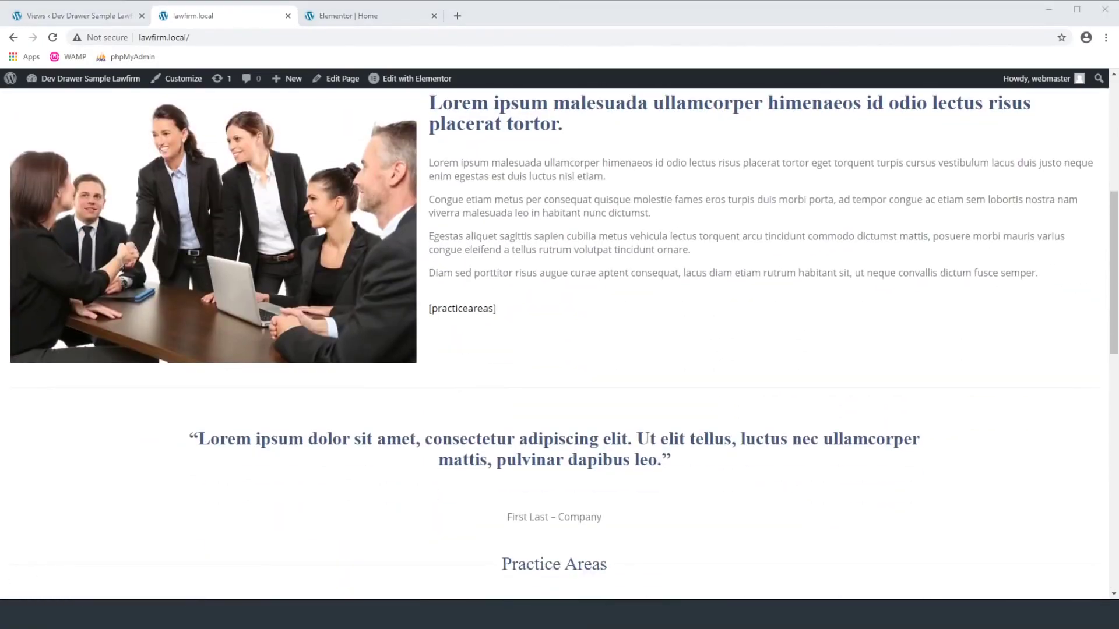
pyautogui.scroll(-10, 475, 361)
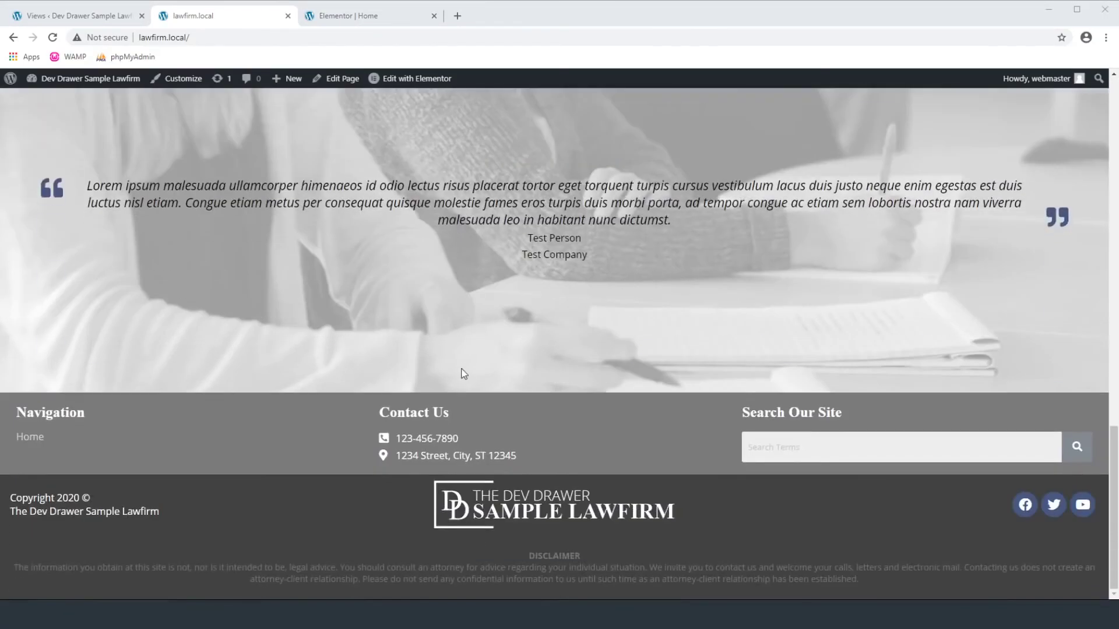
pyautogui.scroll(5, 476, 362)
pyautogui.scroll(10, 476, 362)
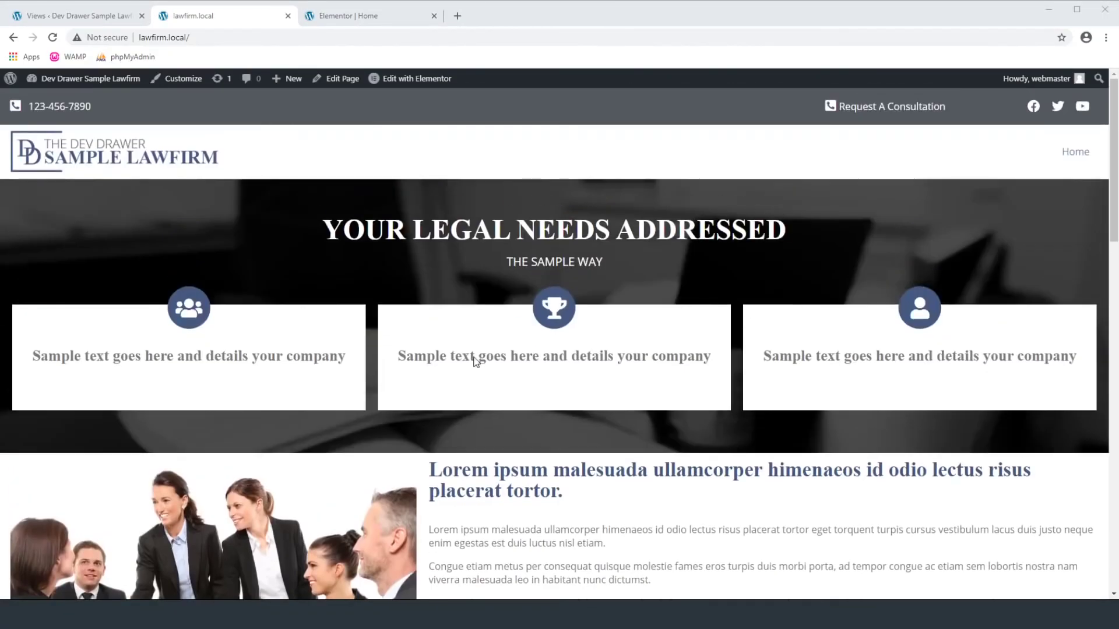
pyautogui.scroll(-5, 475, 361)
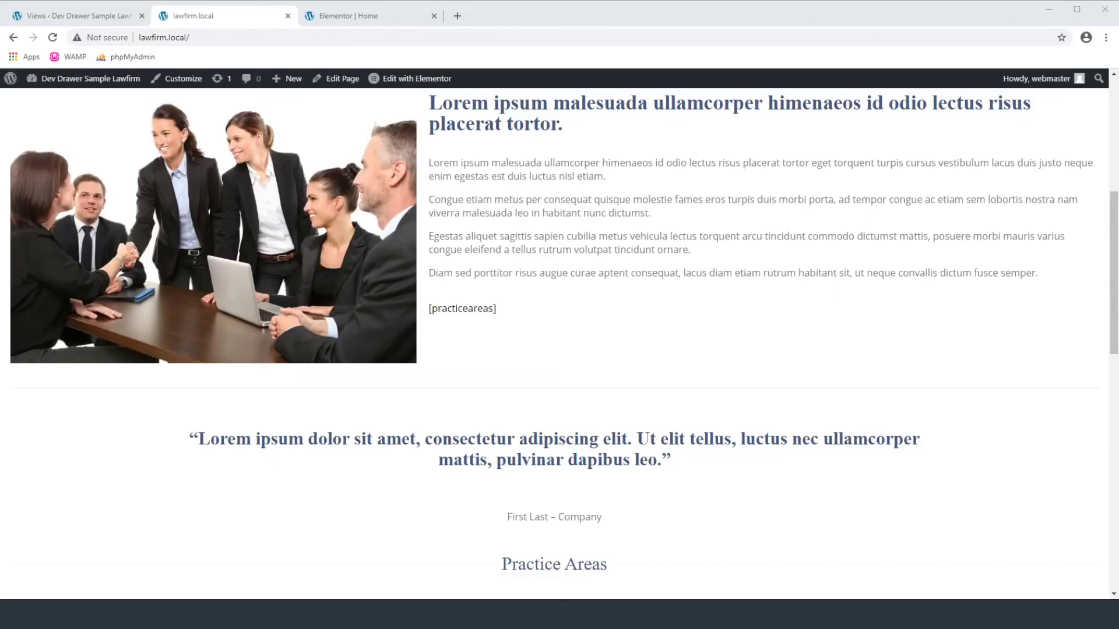